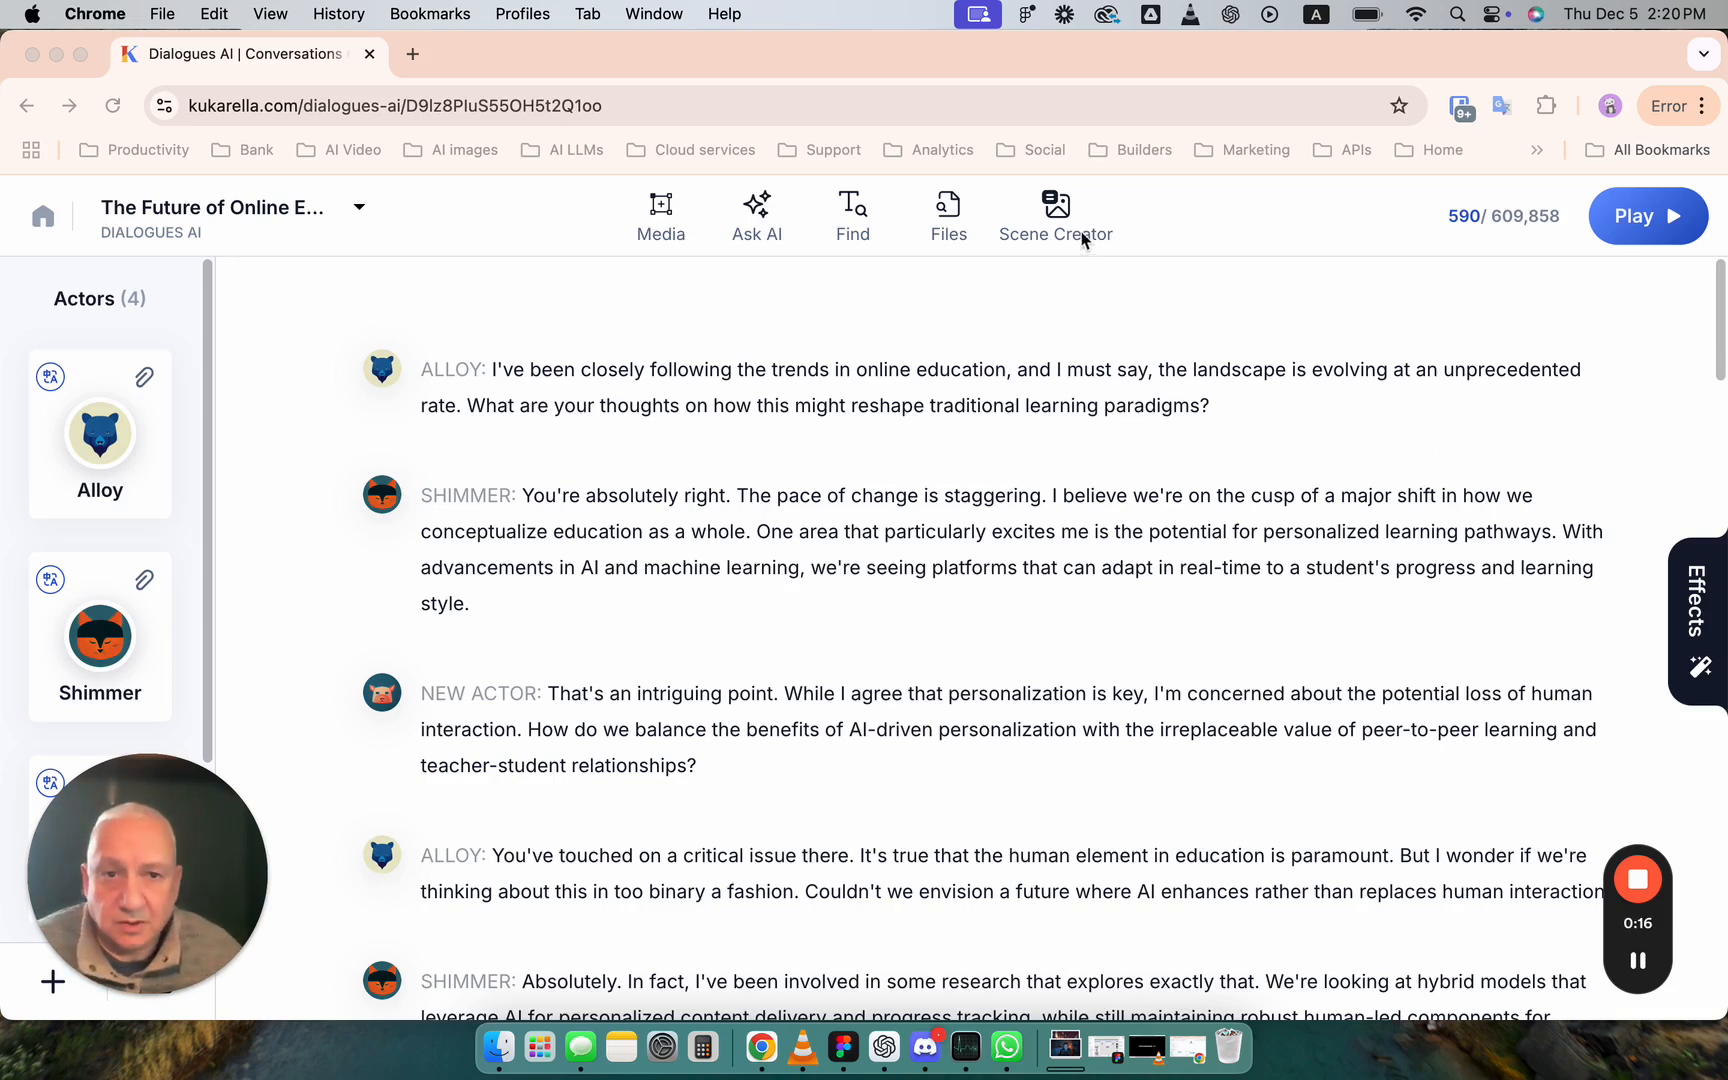
# - Open Scene Creator and view the "Scholar's Radiant Insight" image with its description, returning to the dialogue project when done
pyautogui.click(1058, 212)
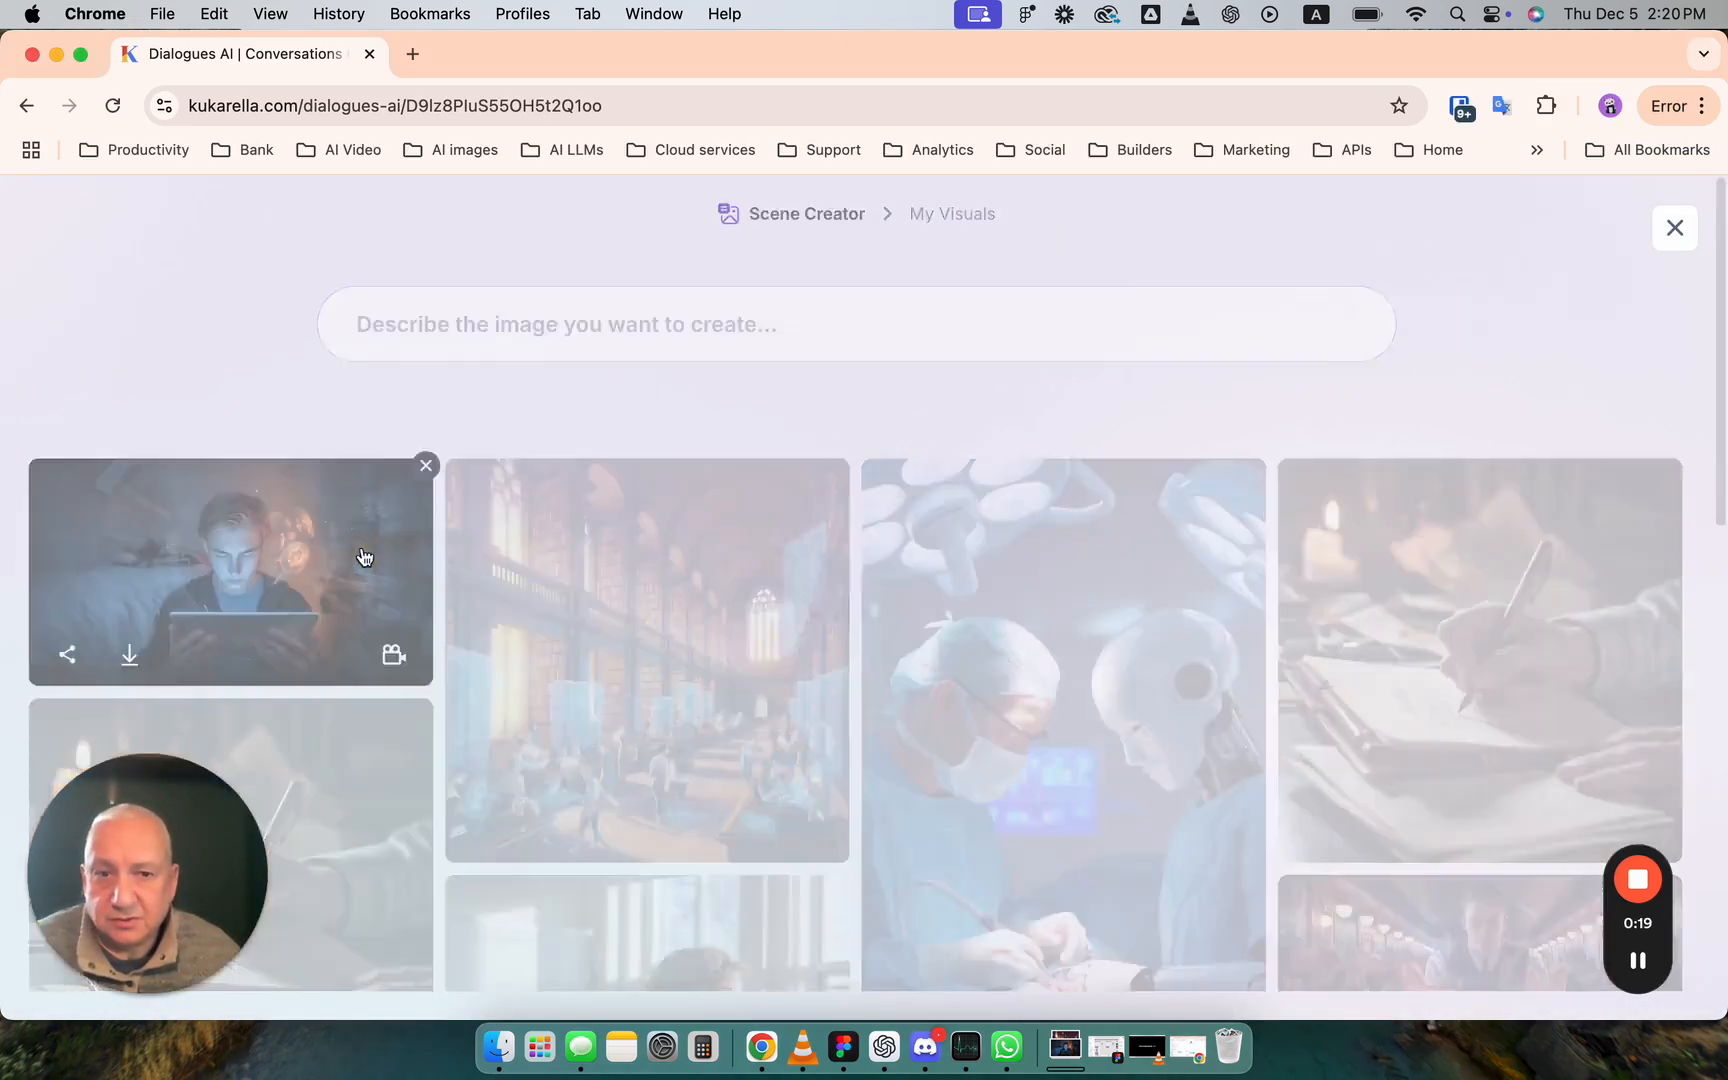
pyautogui.click(363, 557)
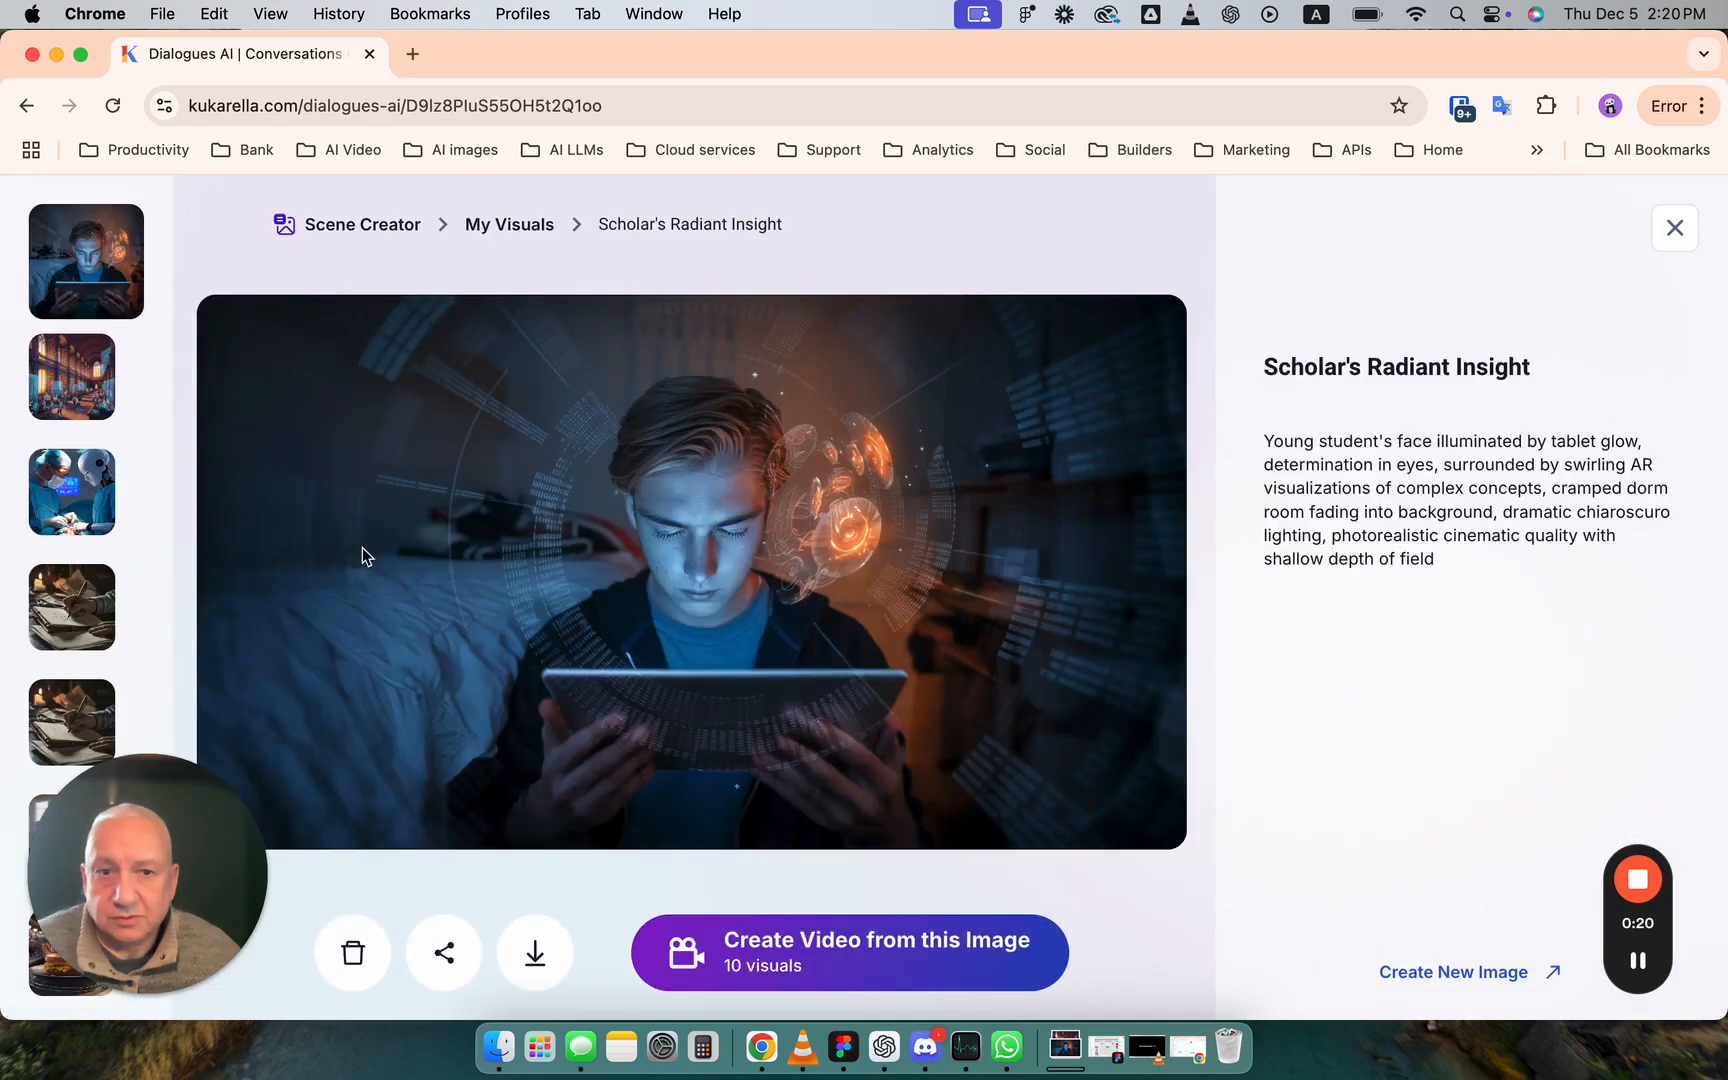
pyautogui.click(1675, 228)
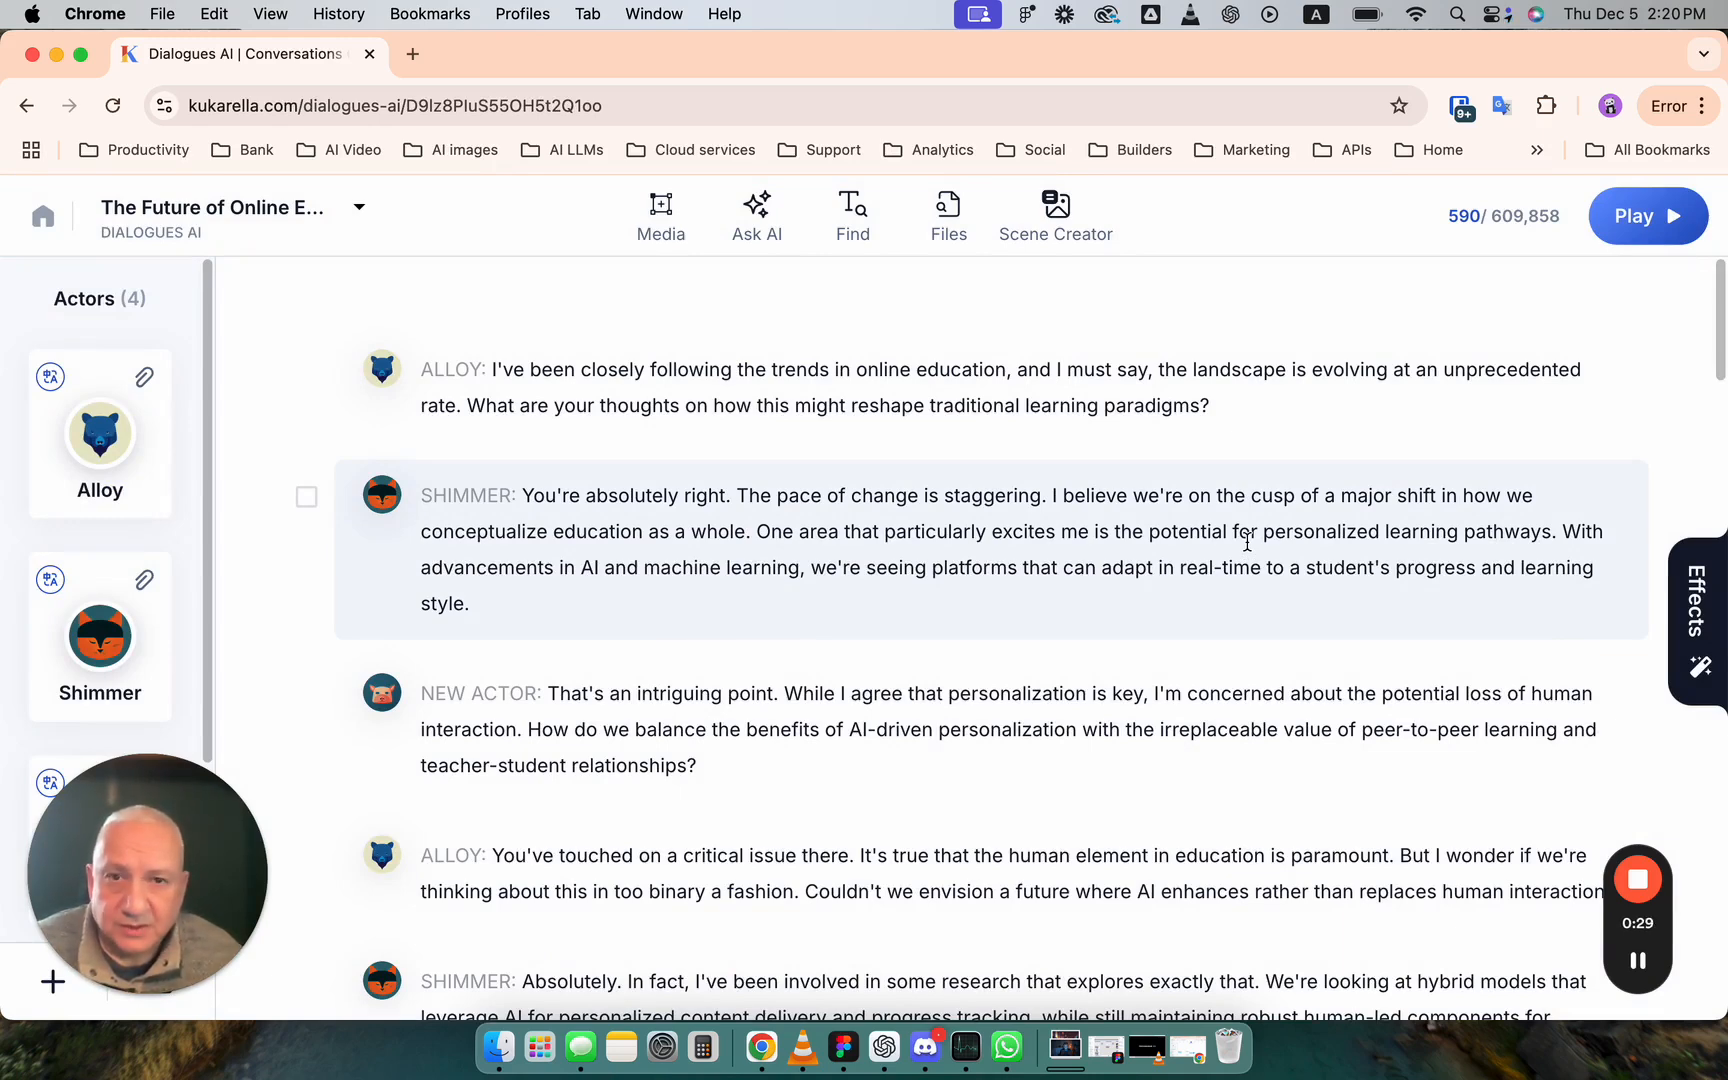
# - Leave the project, go to the Kukarella home page and open the Dialogues AI application from there
pyautogui.click(42, 217)
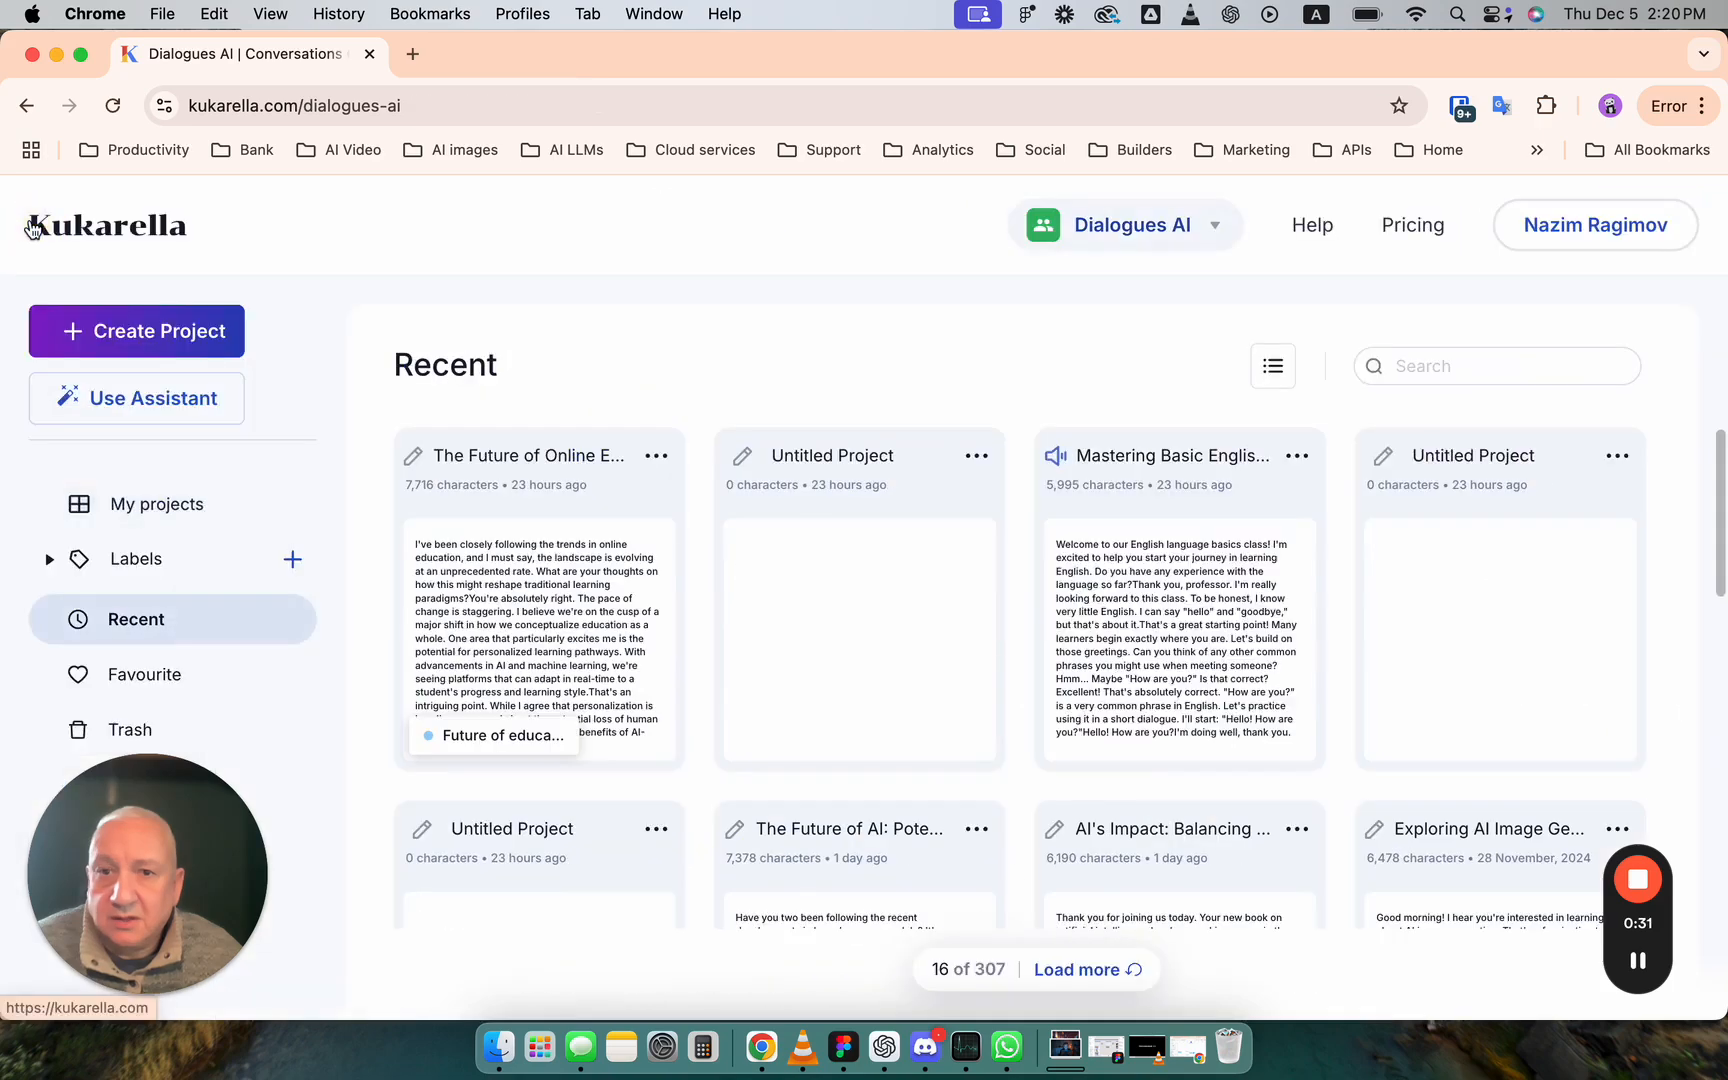
pyautogui.click(155, 242)
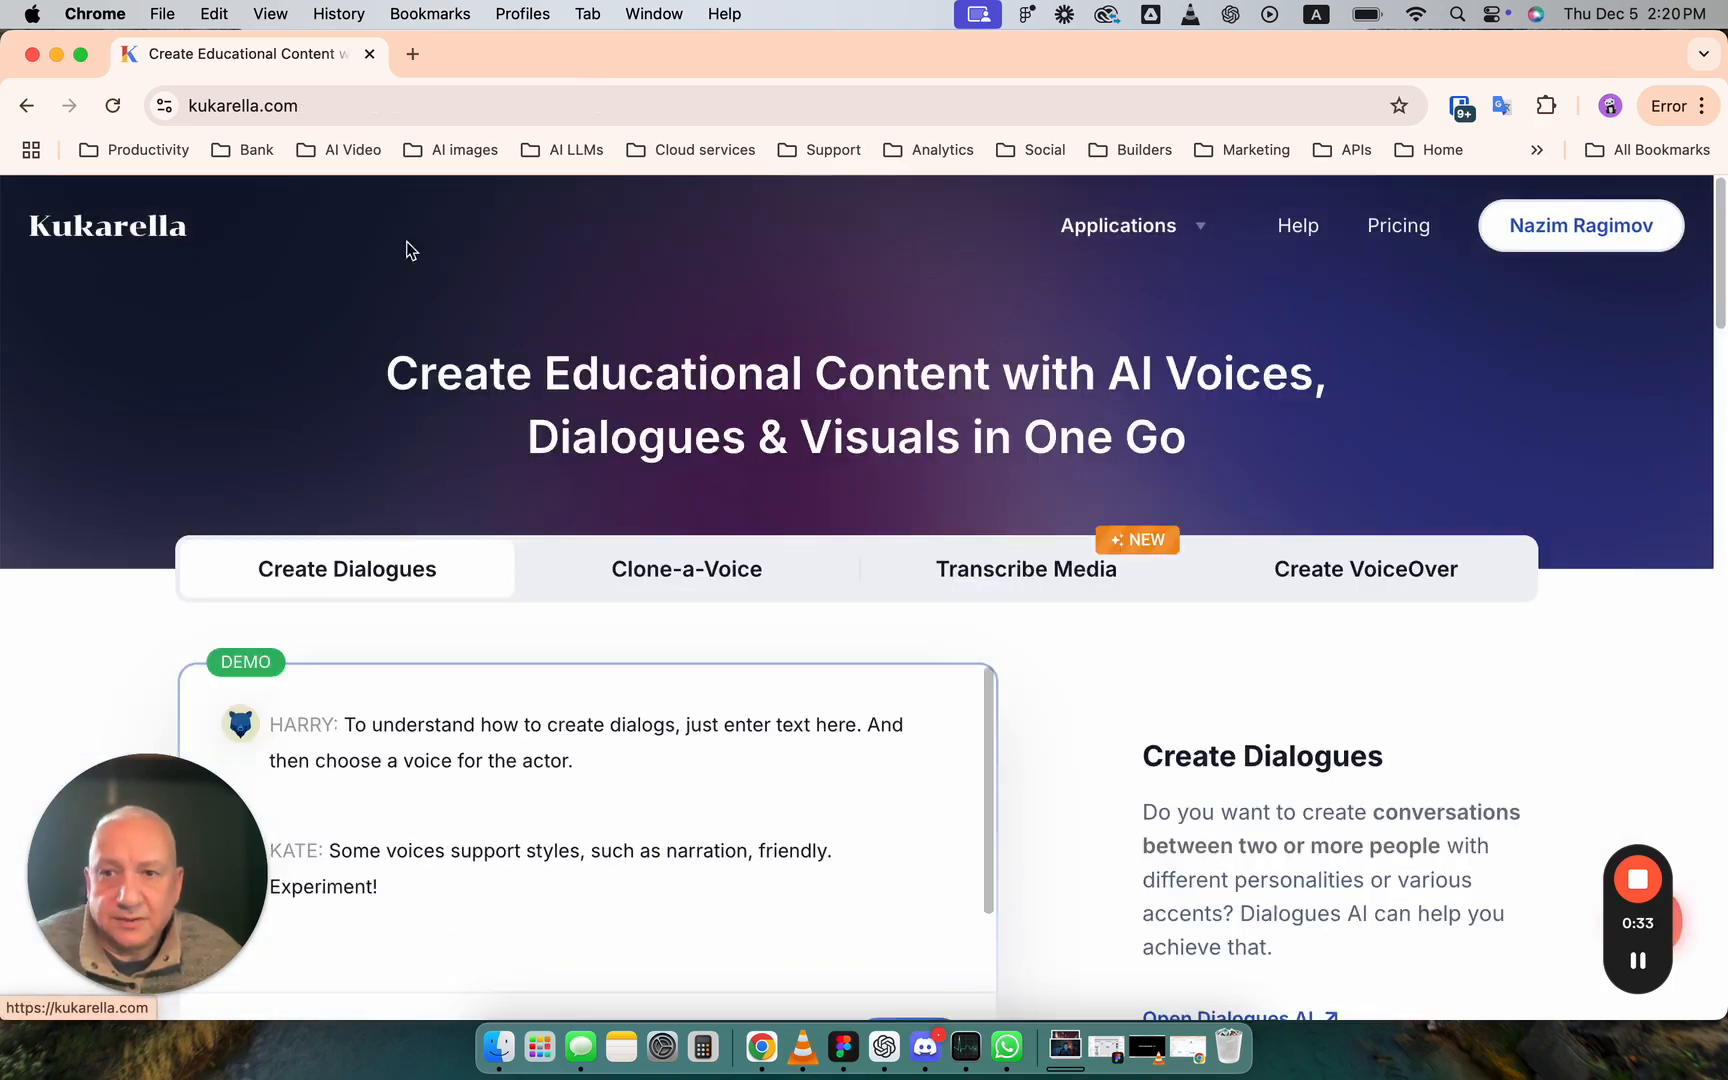
pyautogui.moveTo(1137, 276)
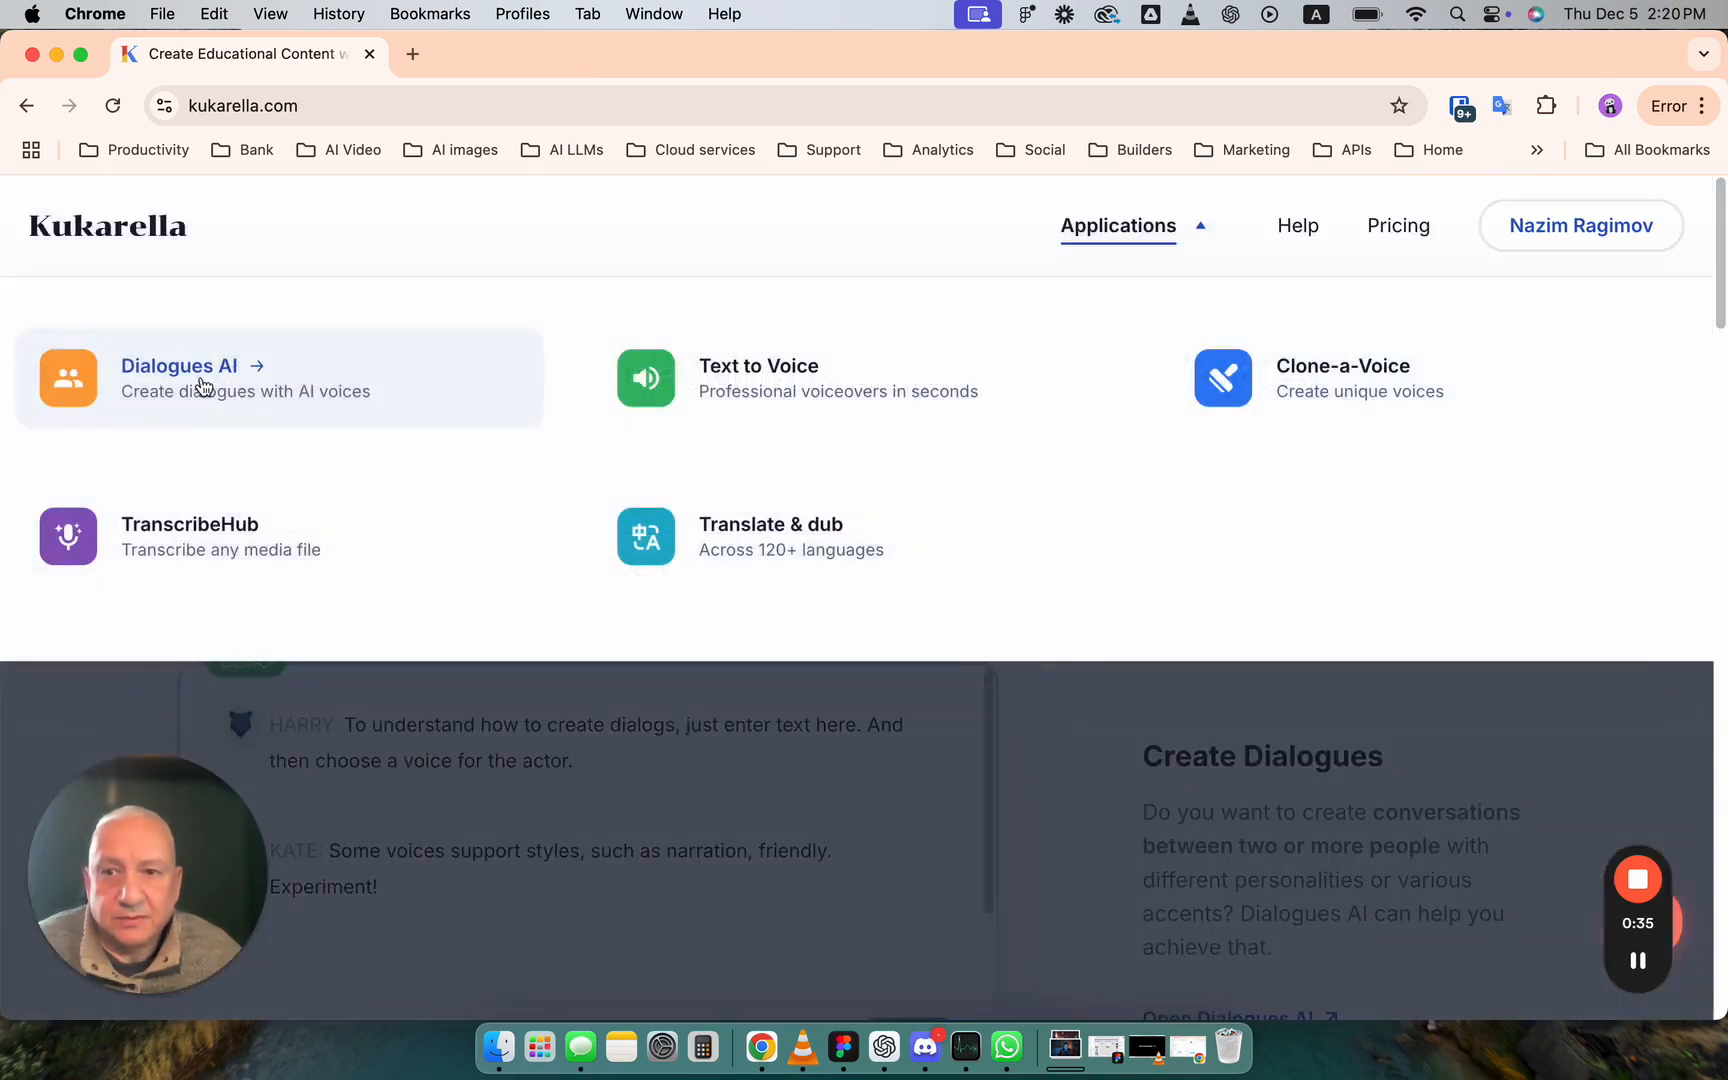
pyautogui.click(222, 370)
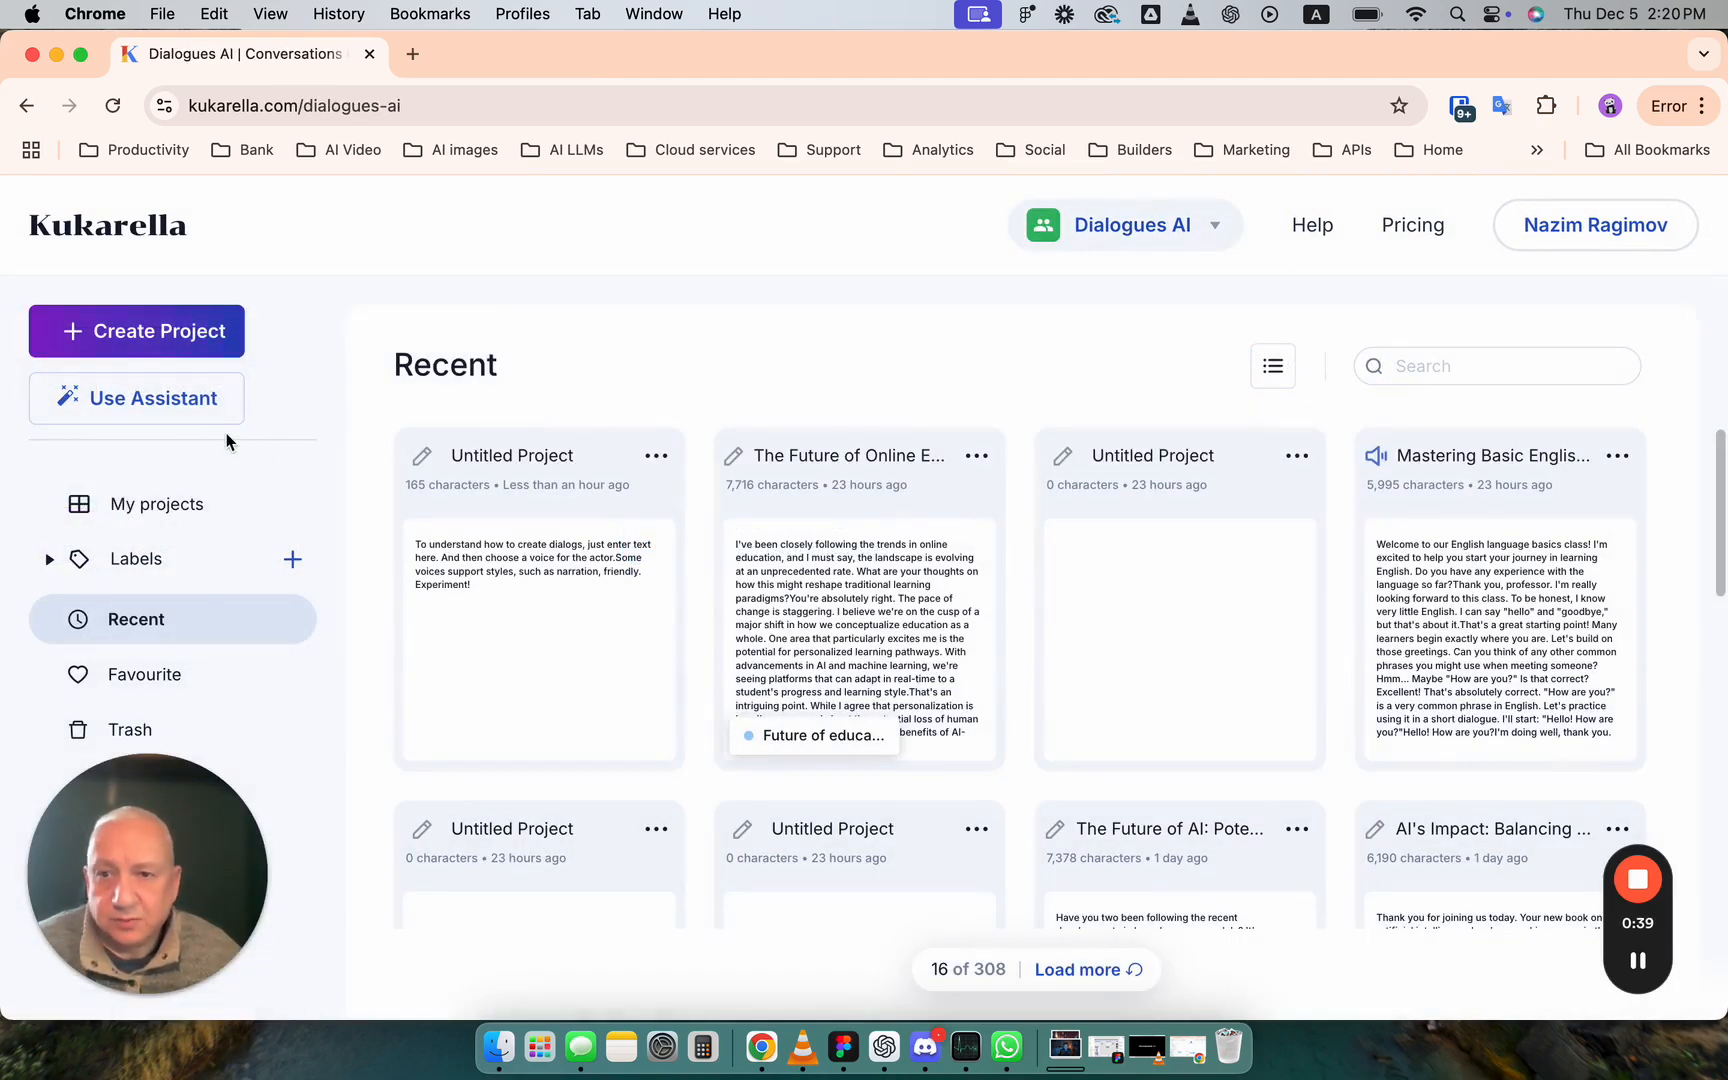
# - Create a blank dialogue project, look at its options for adding actors, and return to the project list
pyautogui.click(157, 331)
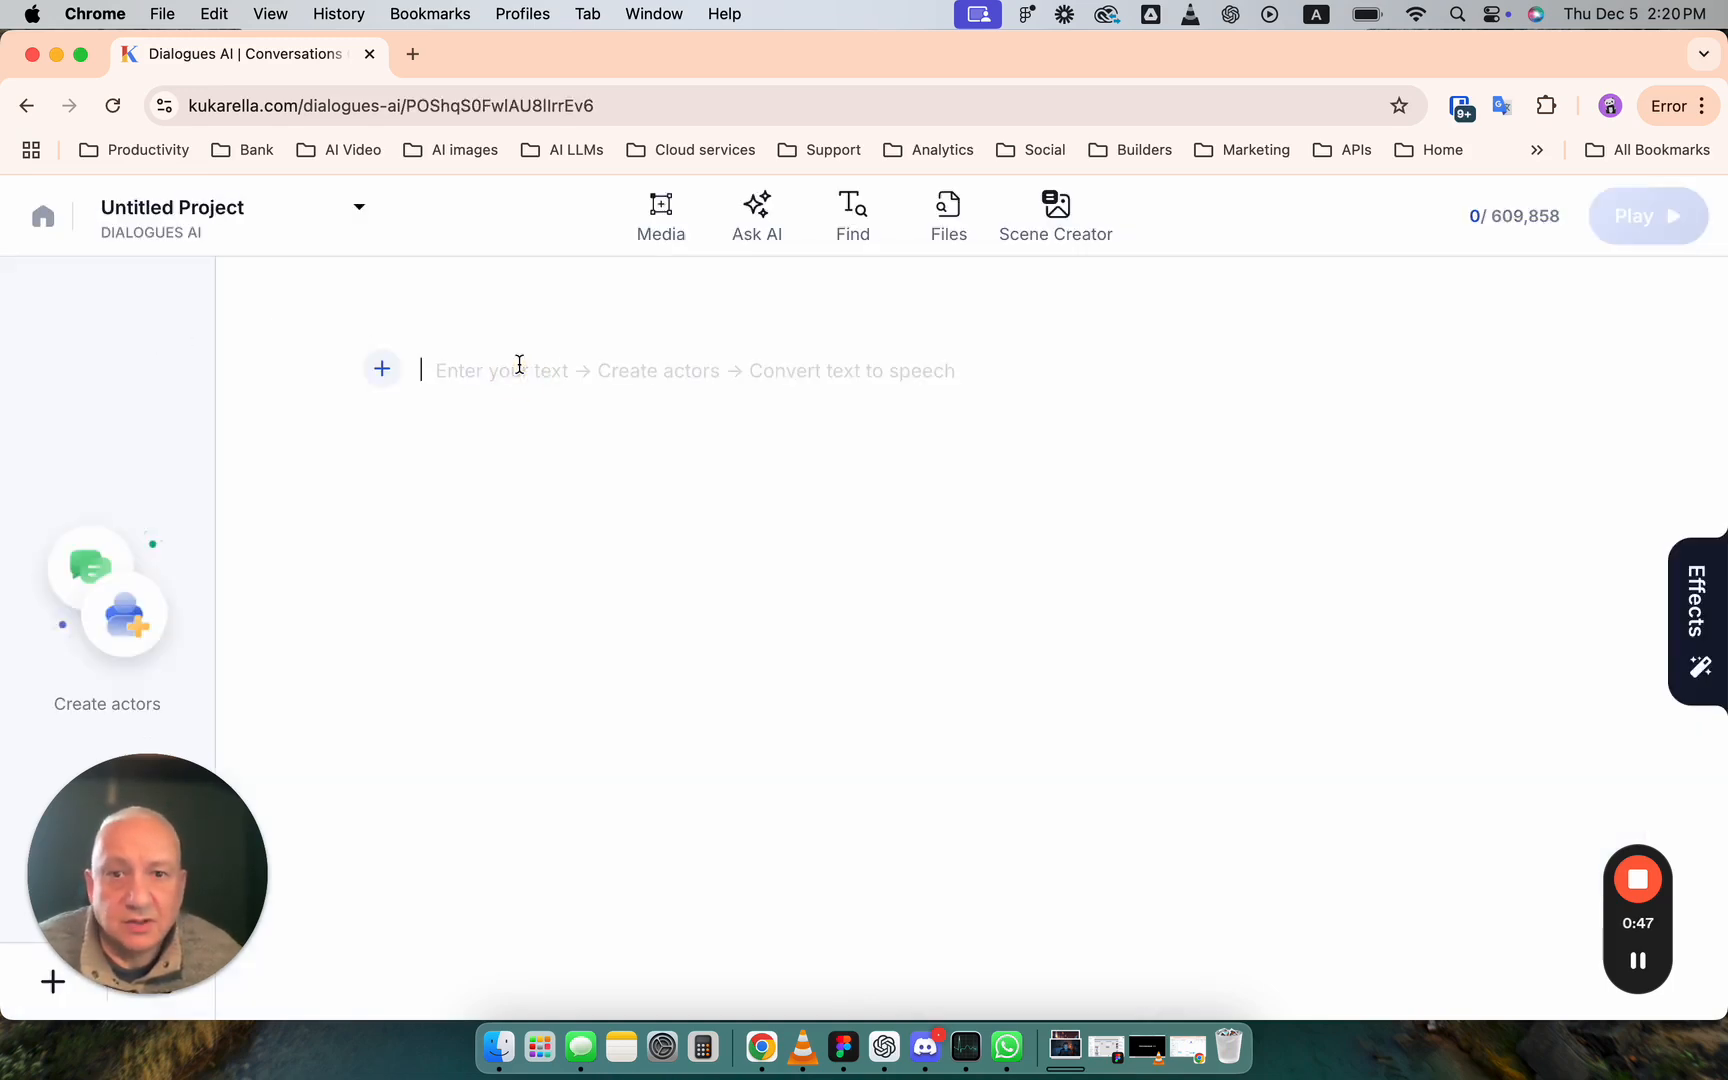
pyautogui.moveTo(173, 707)
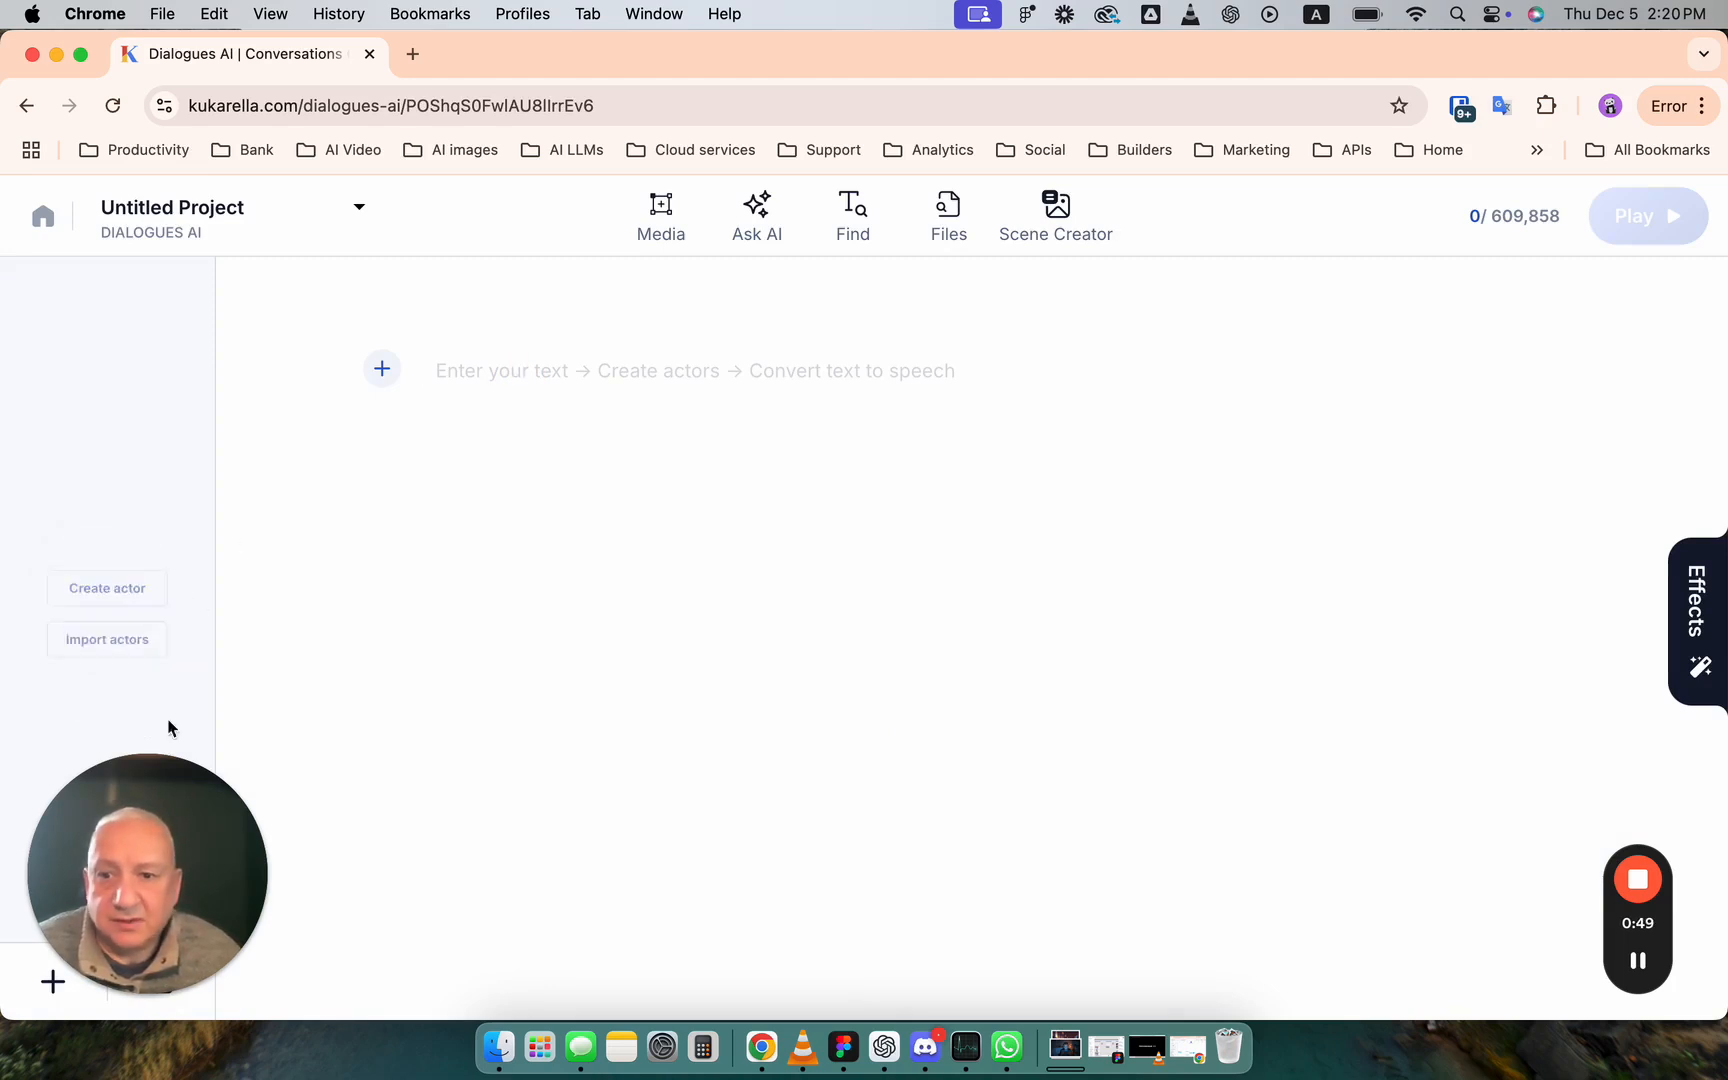
pyautogui.moveTo(166, 831); pyautogui.dragTo(1402, 821)
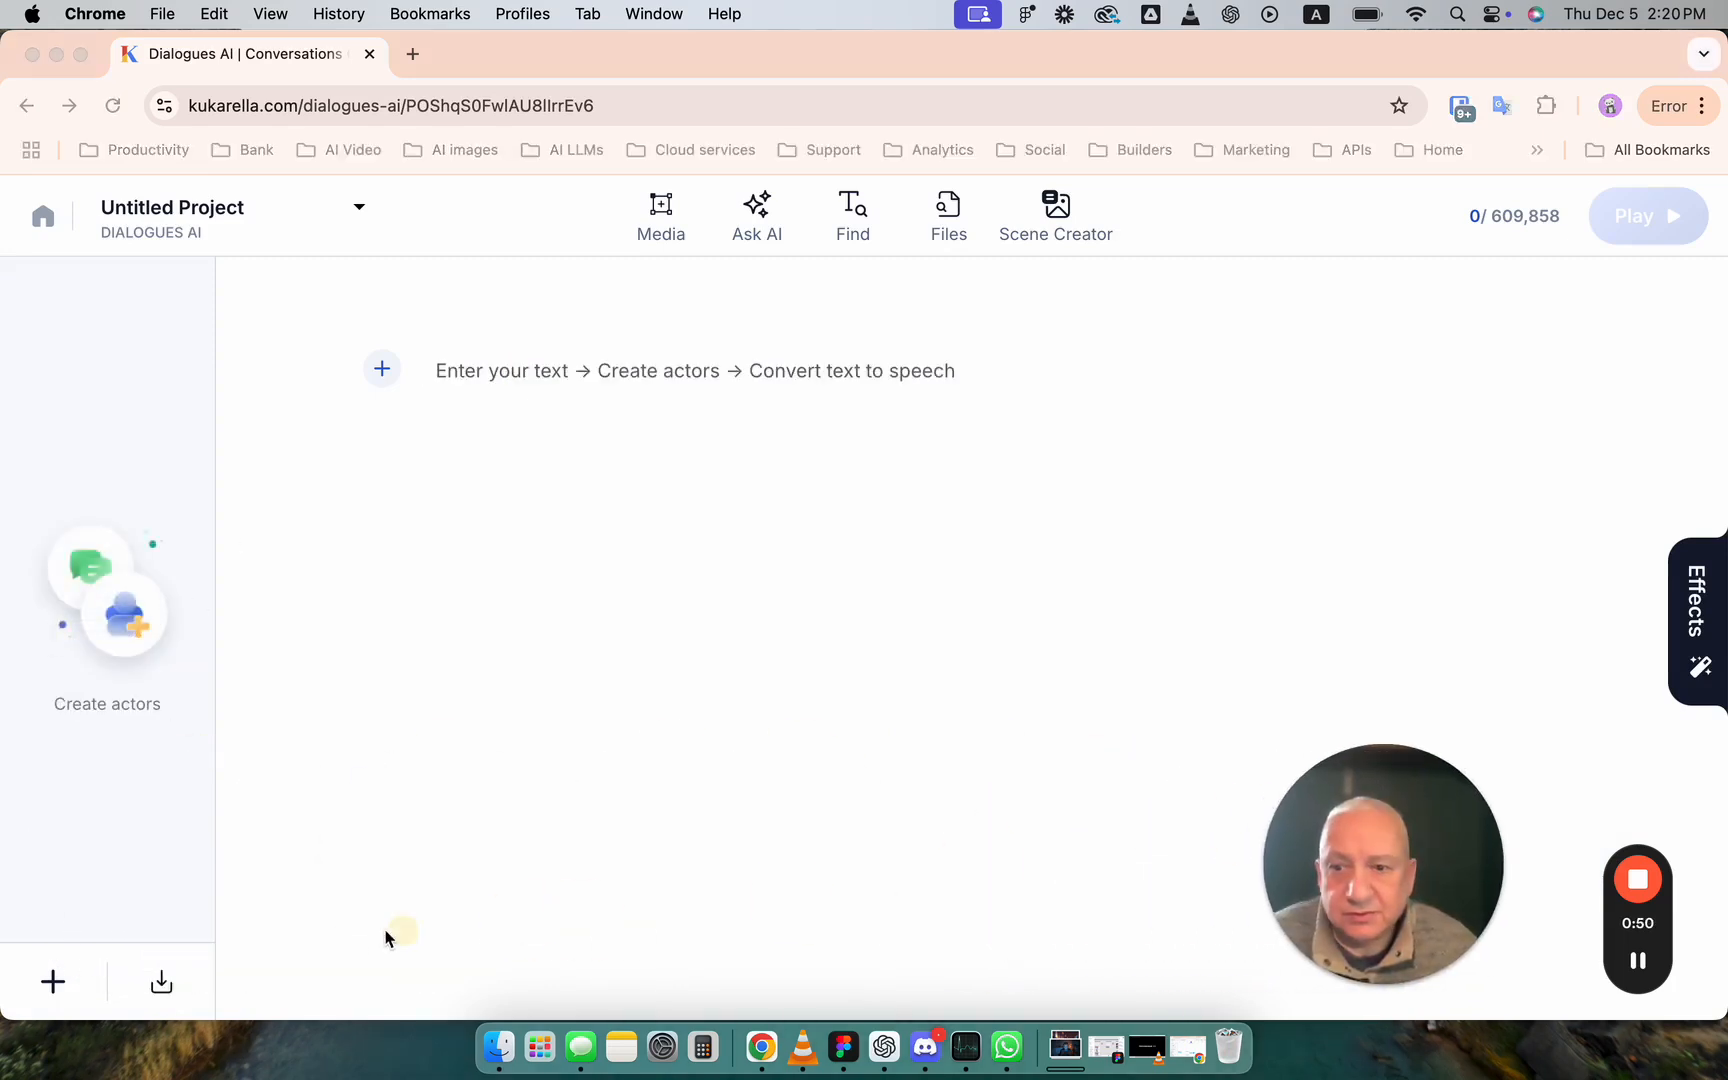
pyautogui.click(55, 976)
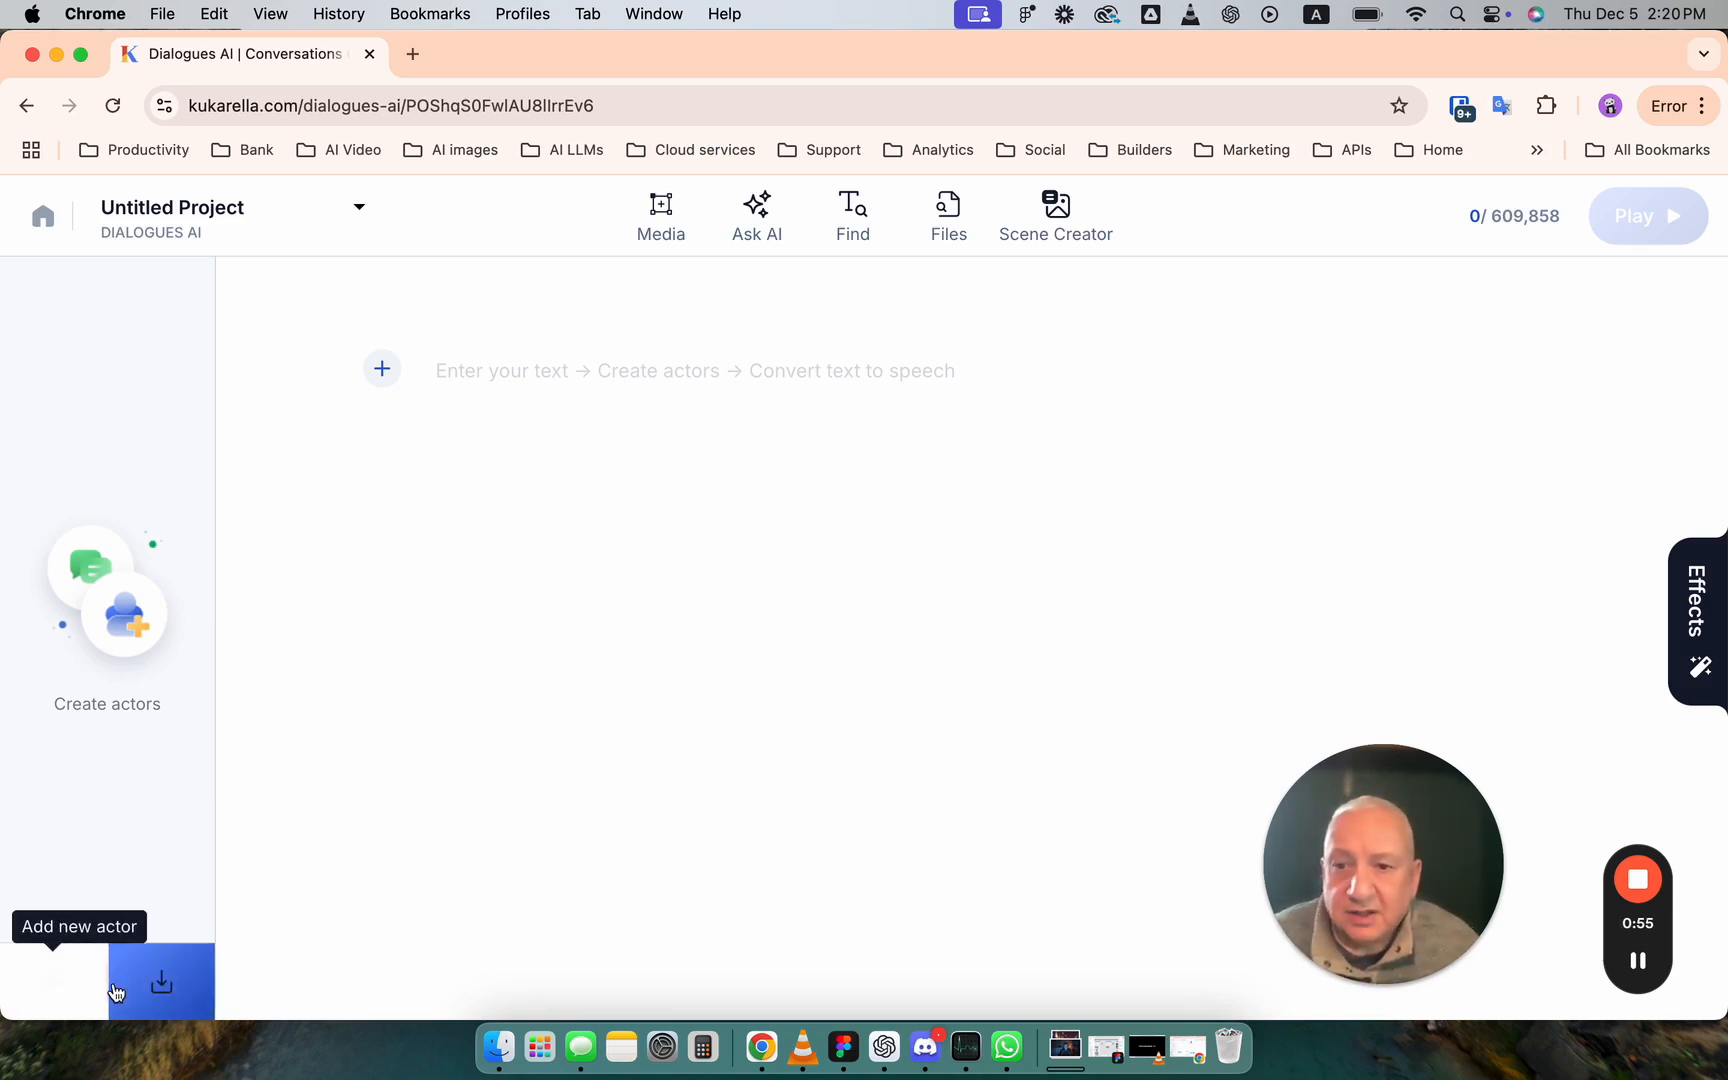
pyautogui.moveTo(80, 474)
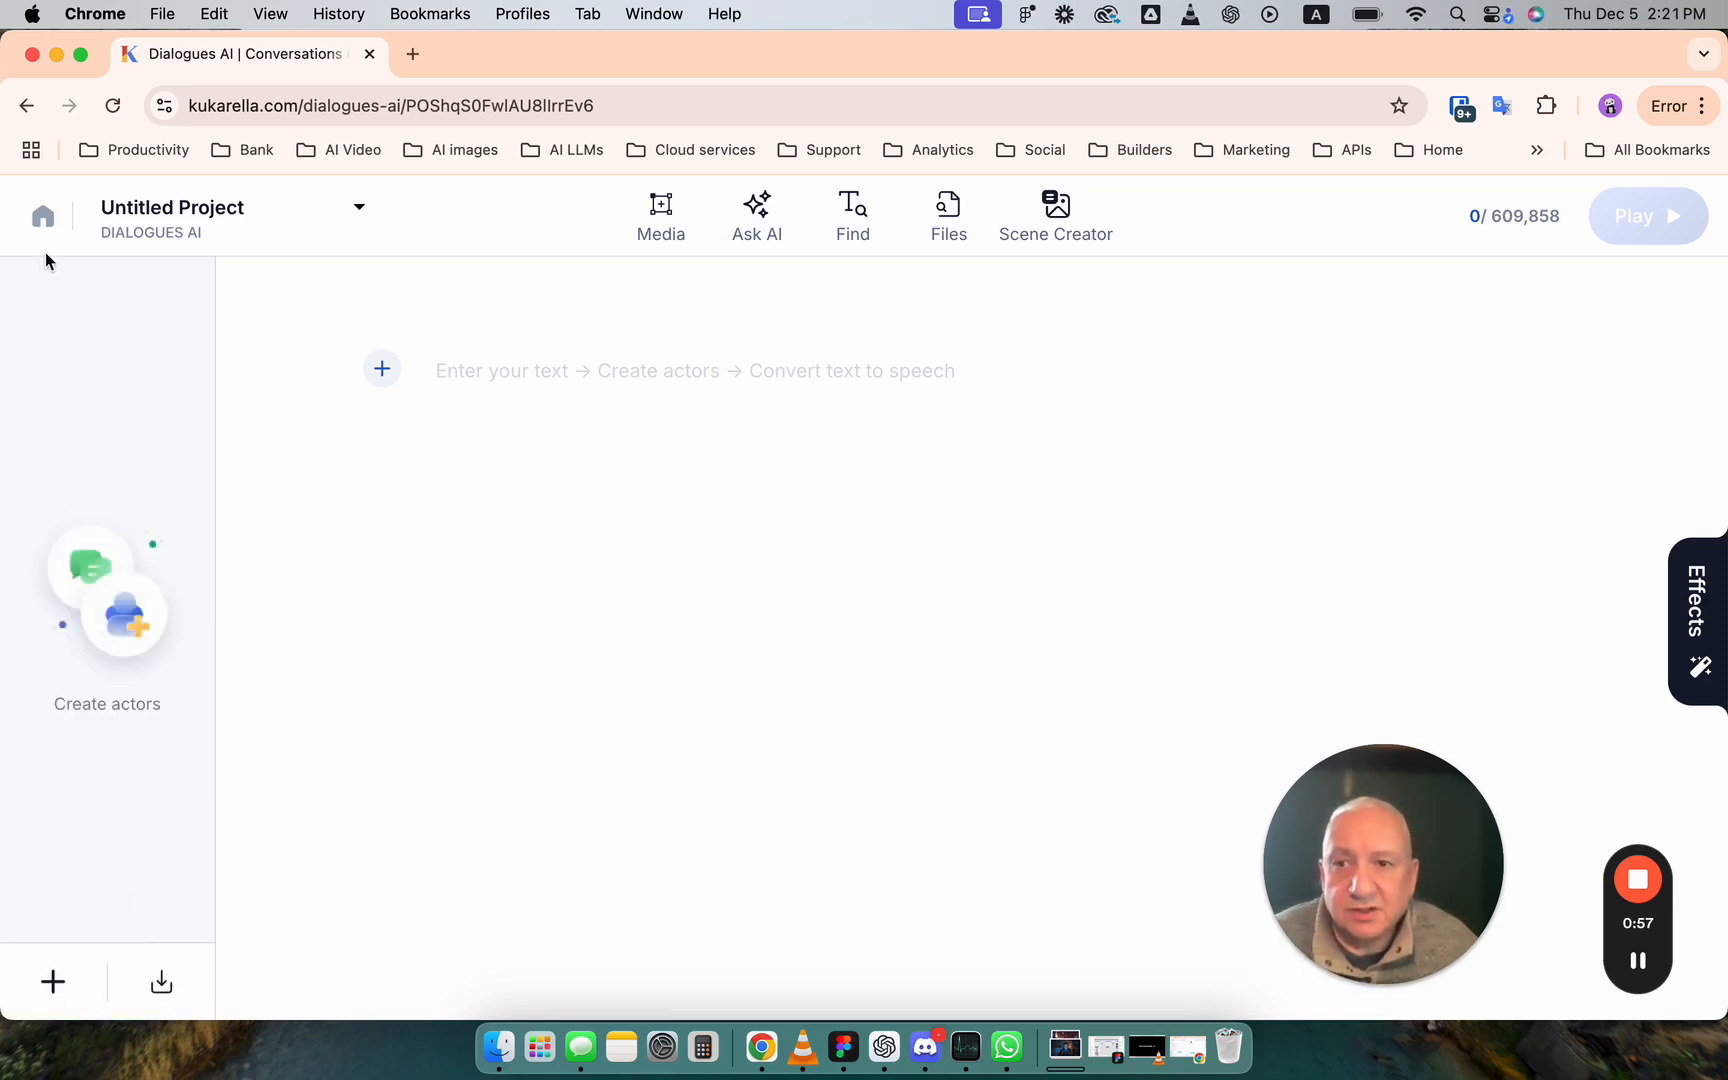
pyautogui.click(43, 218)
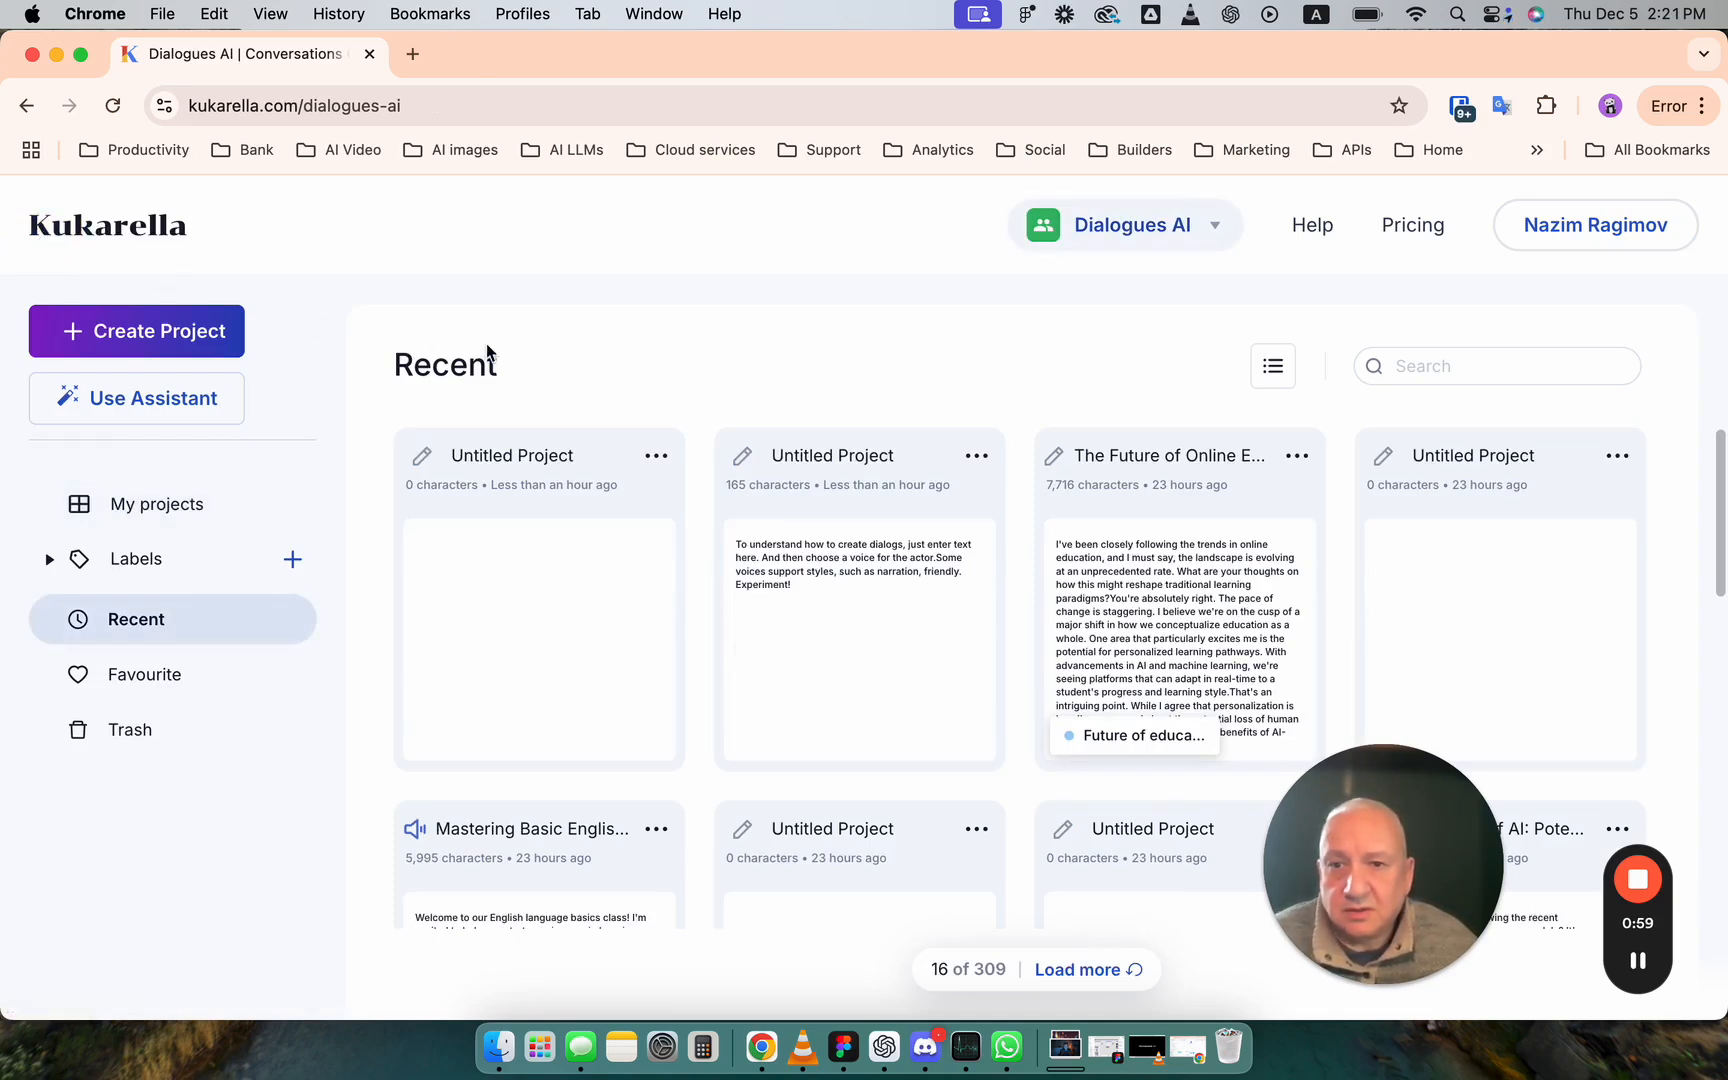
# - Open the assistant and dictate the request "Write a conversation between a professor and a student about how to order food in a New York restaurant."
pyautogui.click(188, 404)
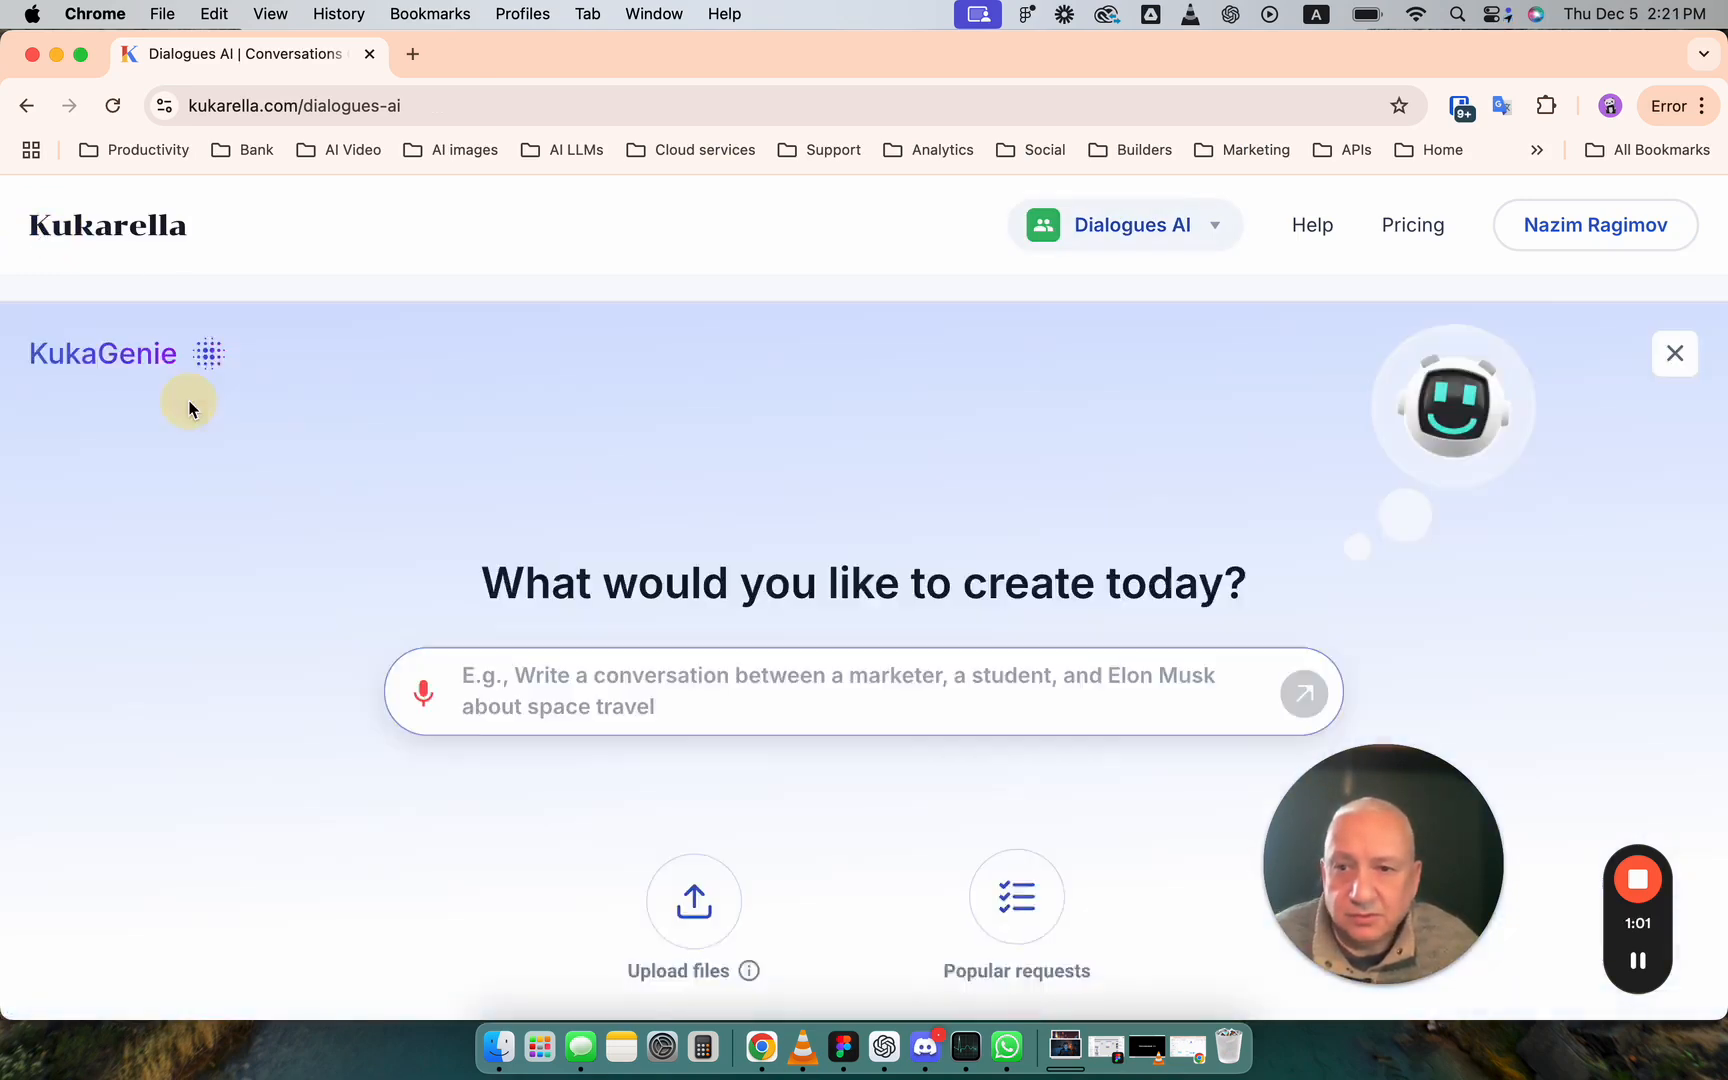
pyautogui.click(811, 552)
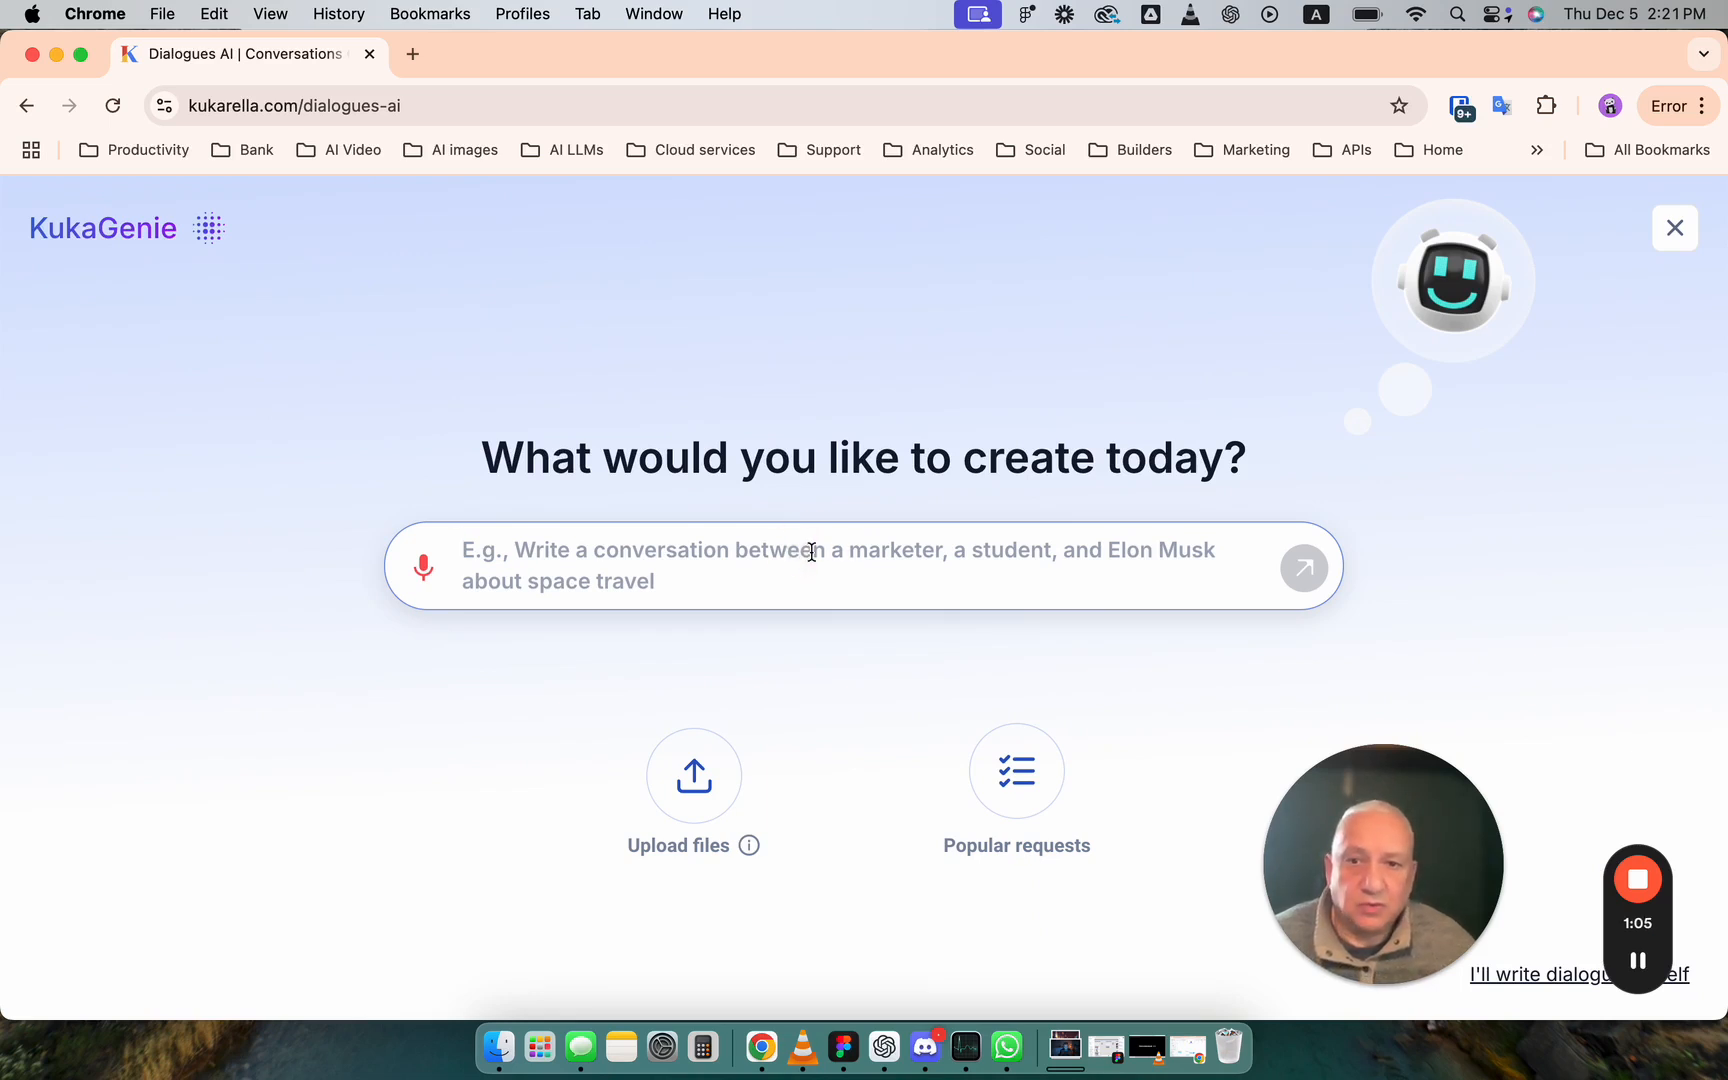
pyautogui.click(423, 567)
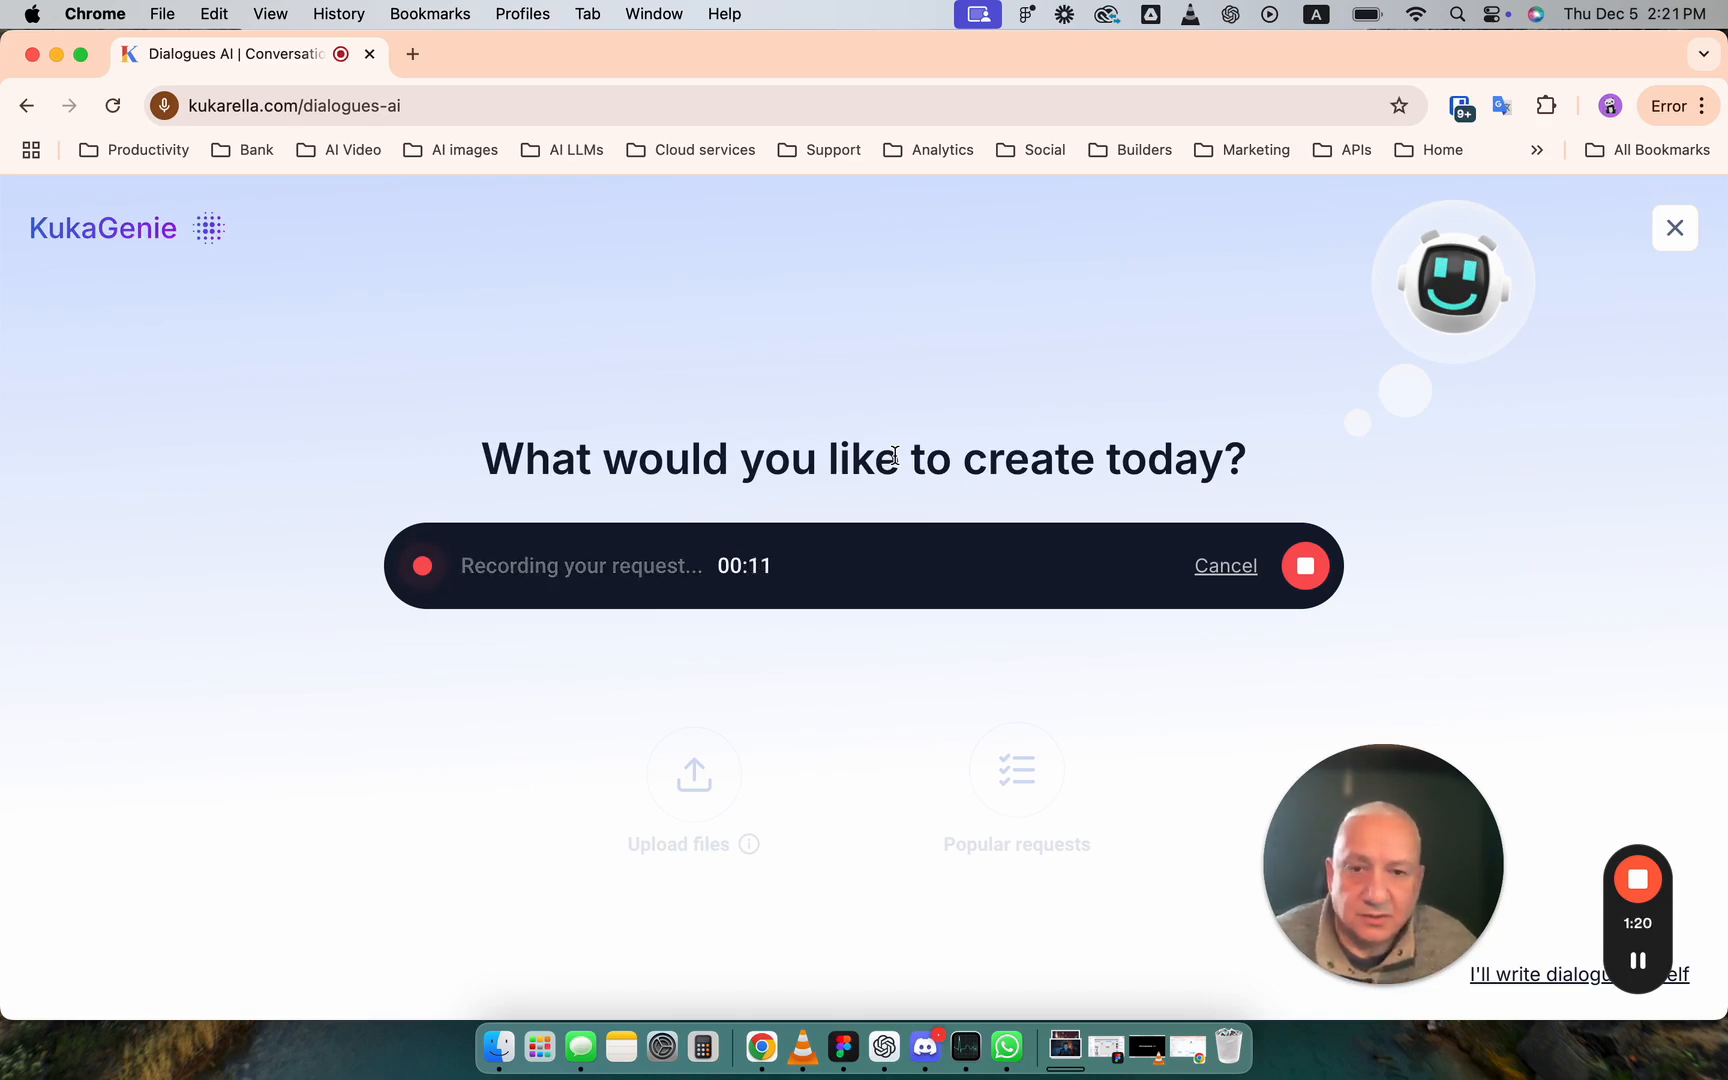
pyautogui.click(1305, 565)
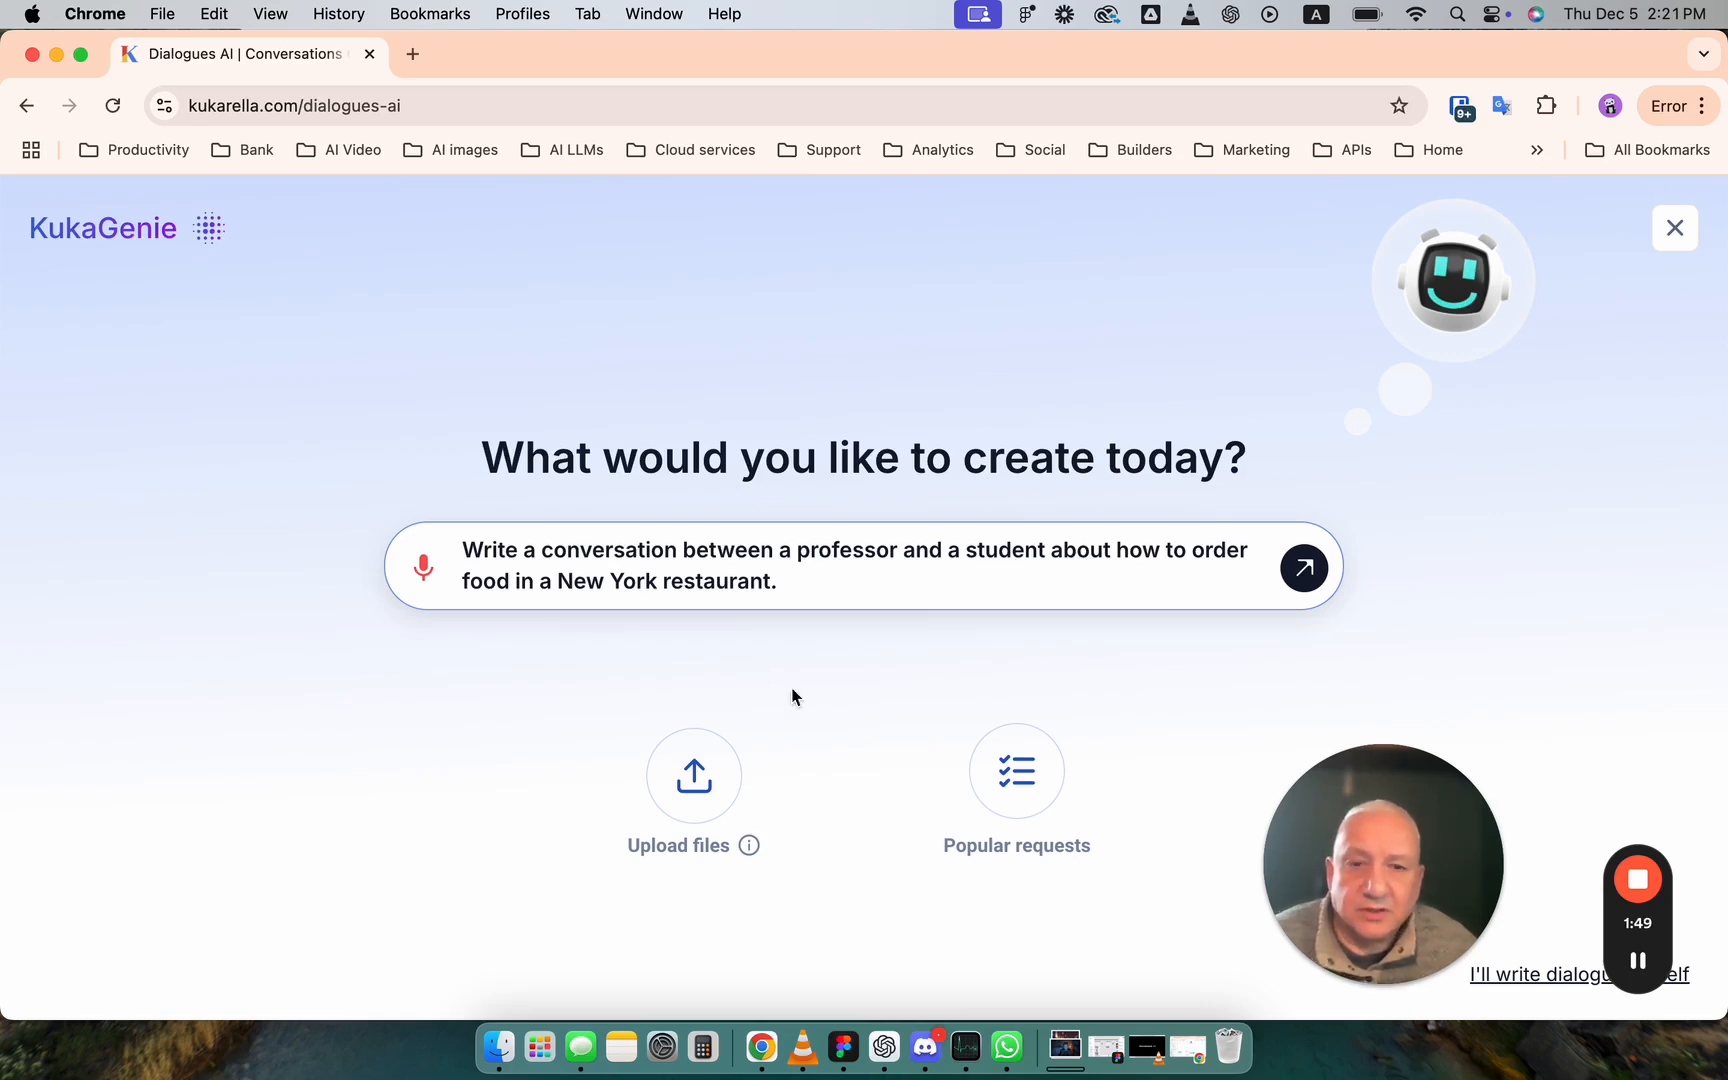
# - Generate a dialogue from the popular General request about cultural differences and understanding between characters from different backgrounds
pyautogui.click(1044, 778)
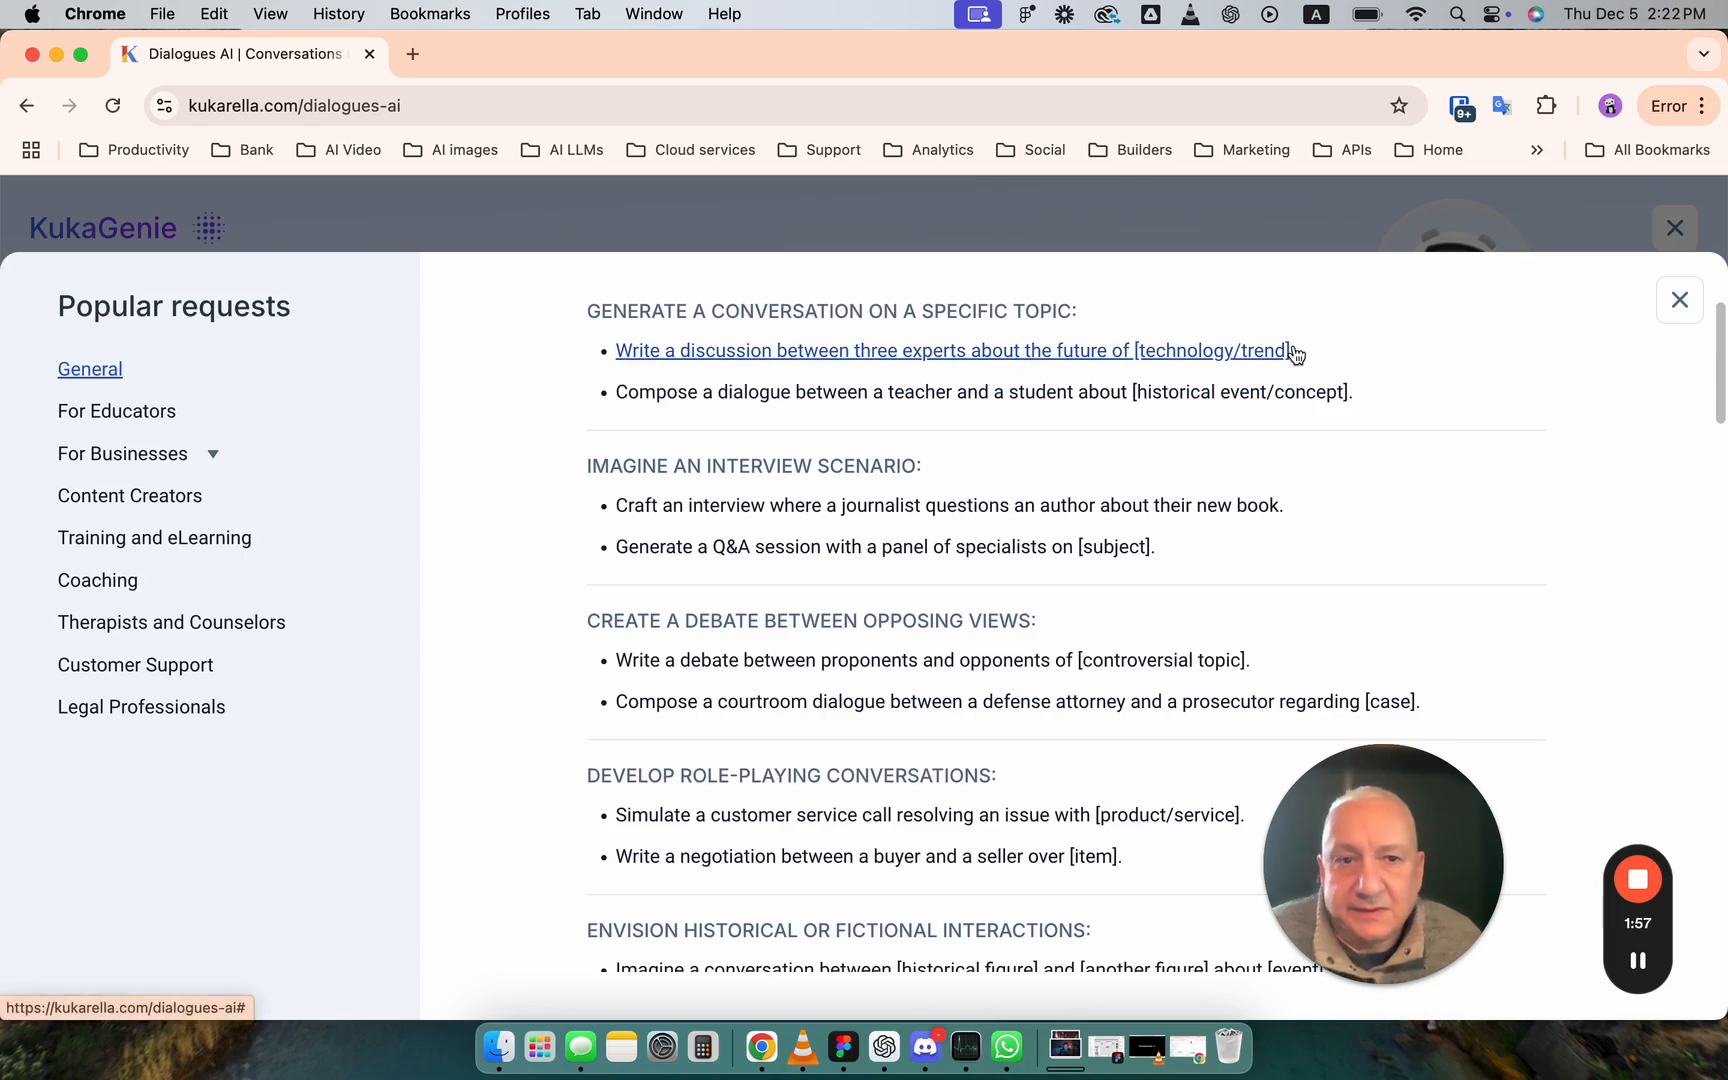
pyautogui.scroll(-6, 1198, 477)
pyautogui.scroll(-1, 1198, 477)
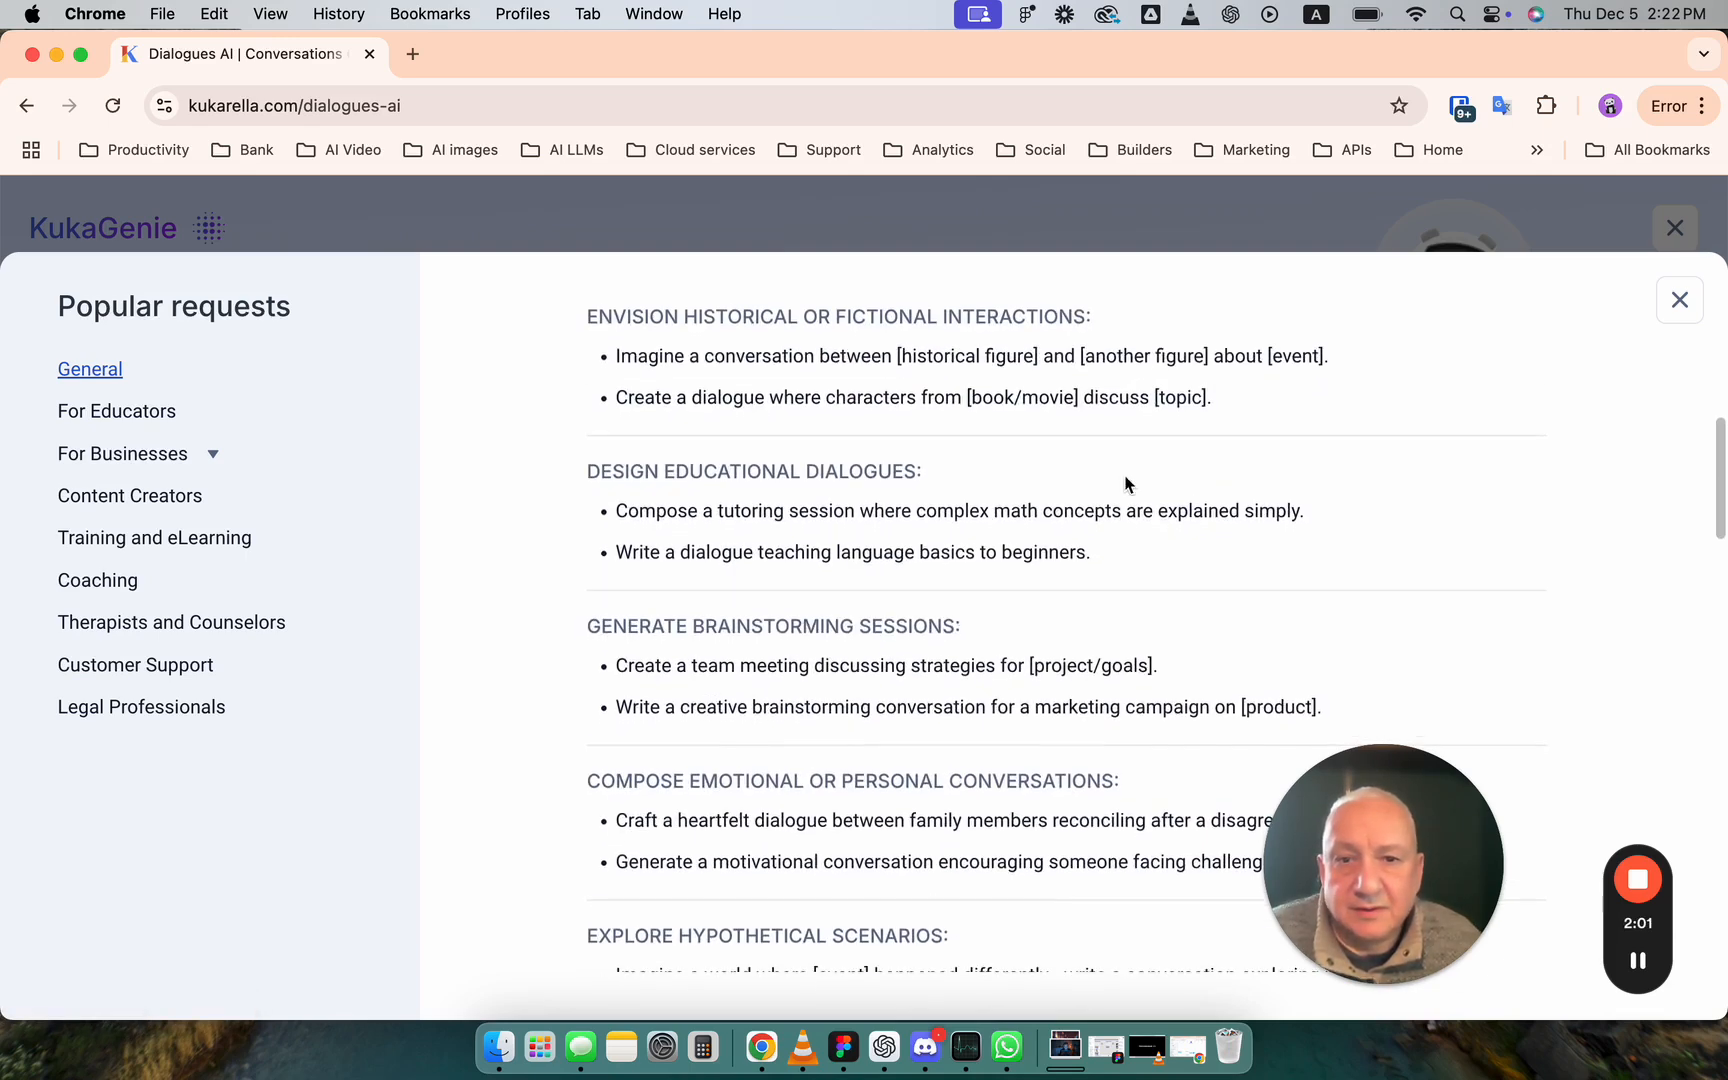
pyautogui.scroll(1, 851, 550)
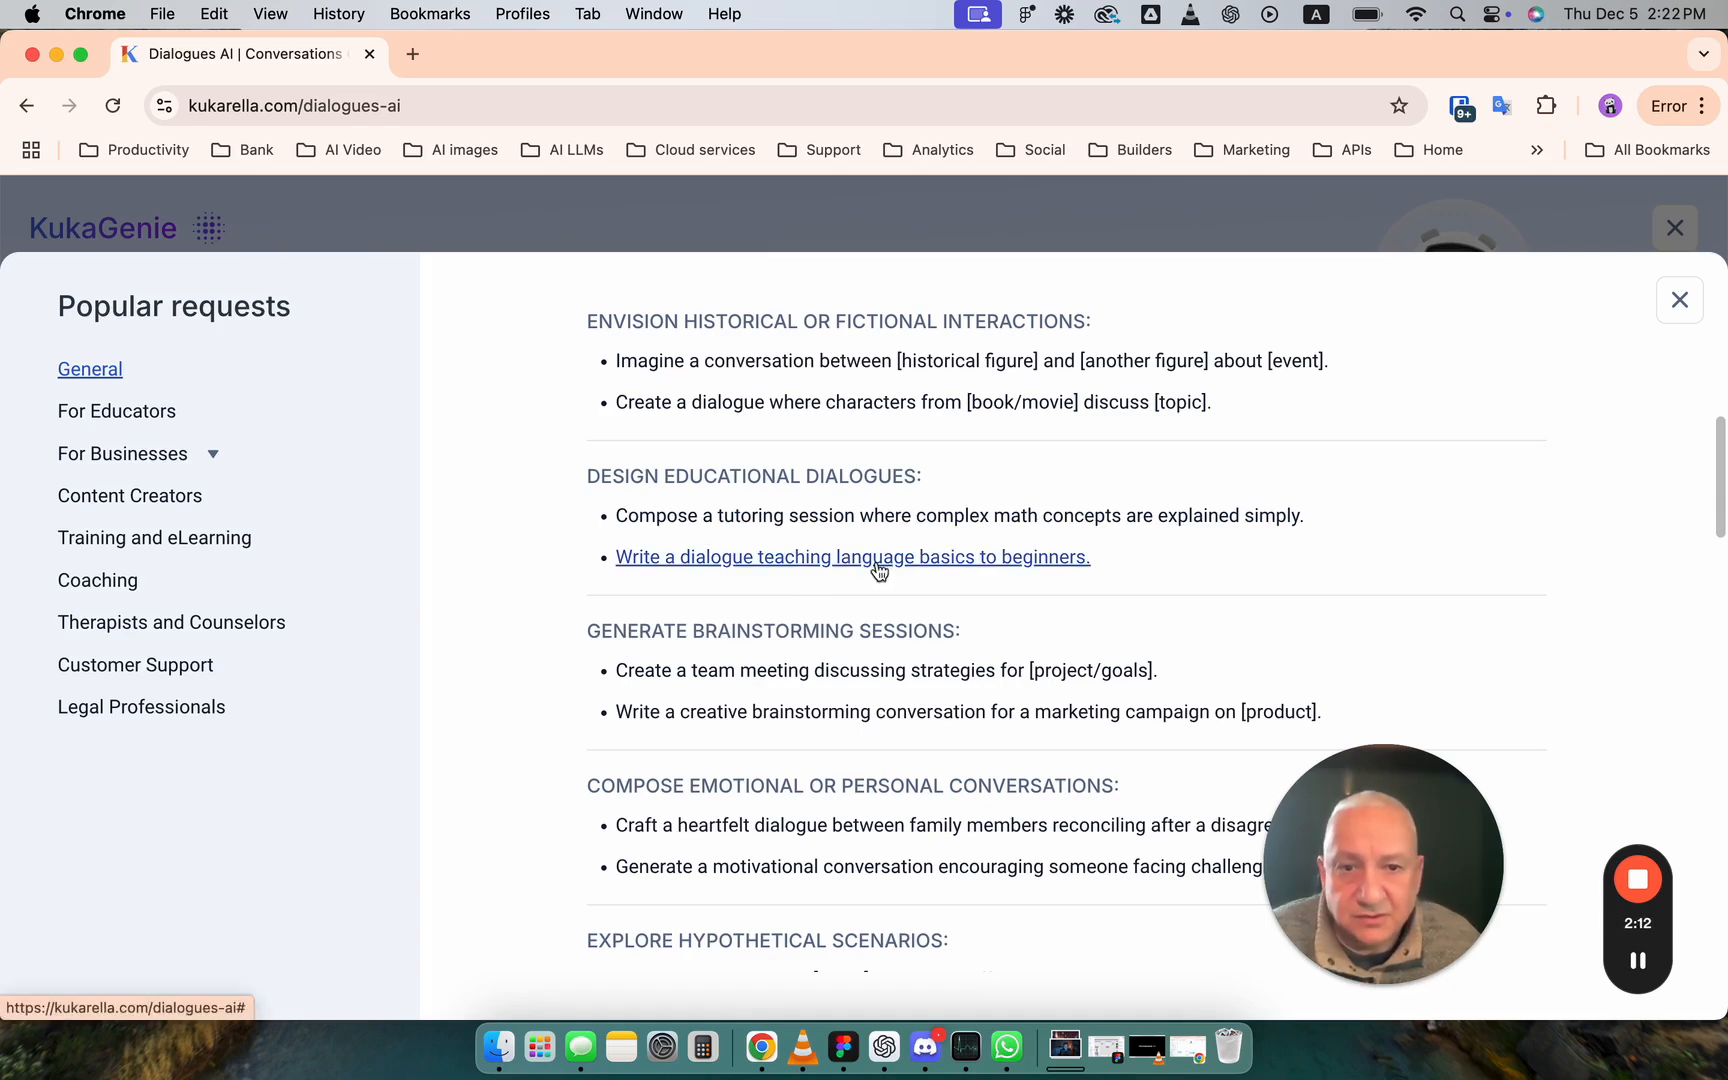
pyautogui.scroll(-5, 1126, 579)
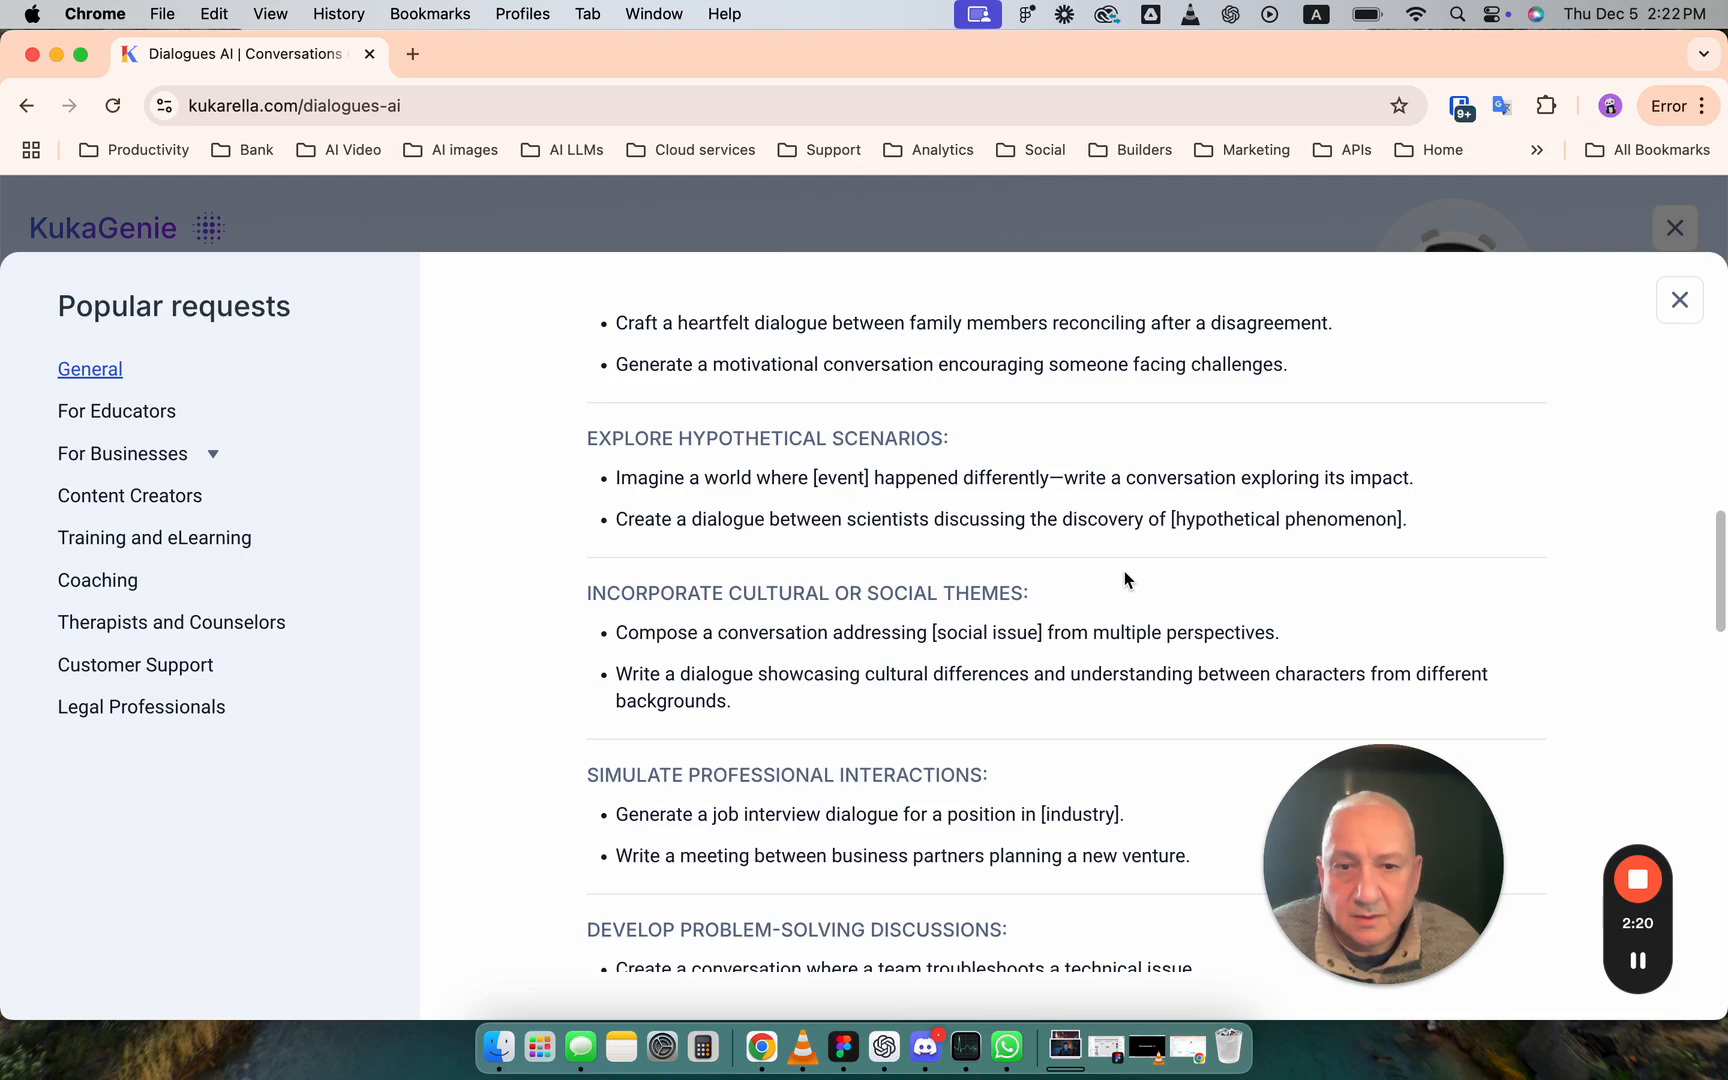
pyautogui.scroll(1, 1126, 580)
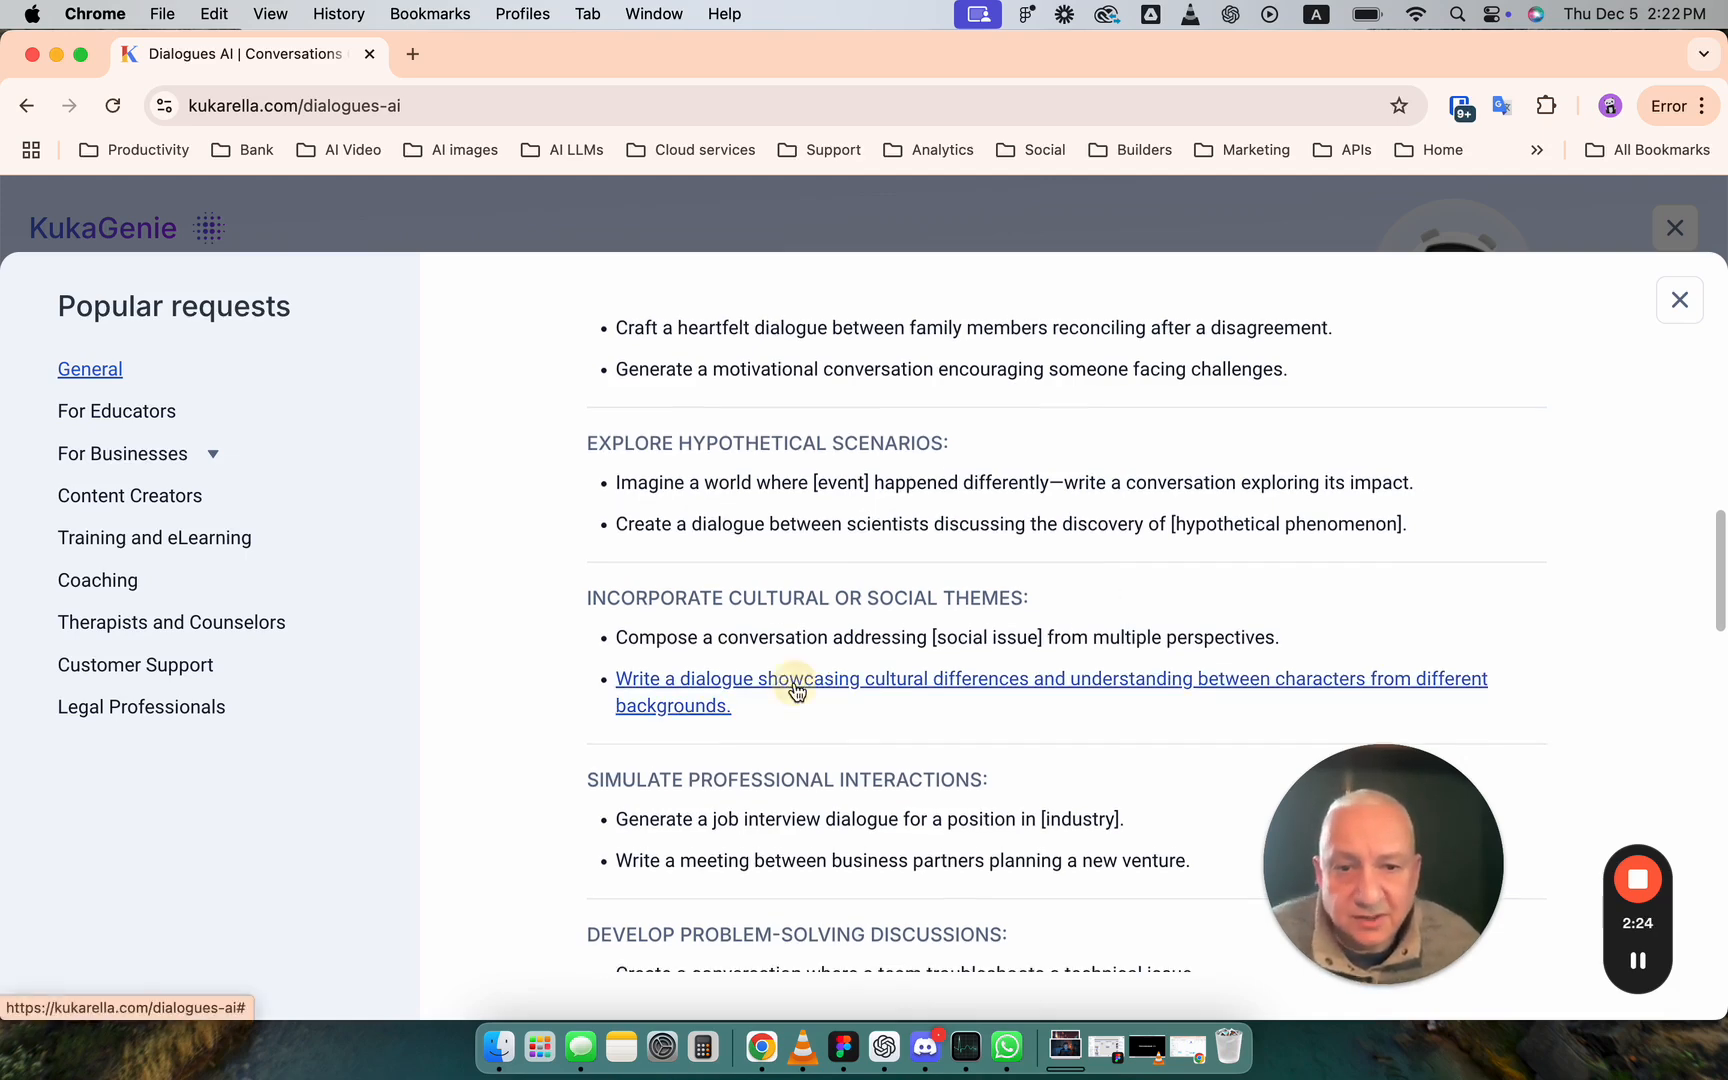
pyautogui.click(795, 685)
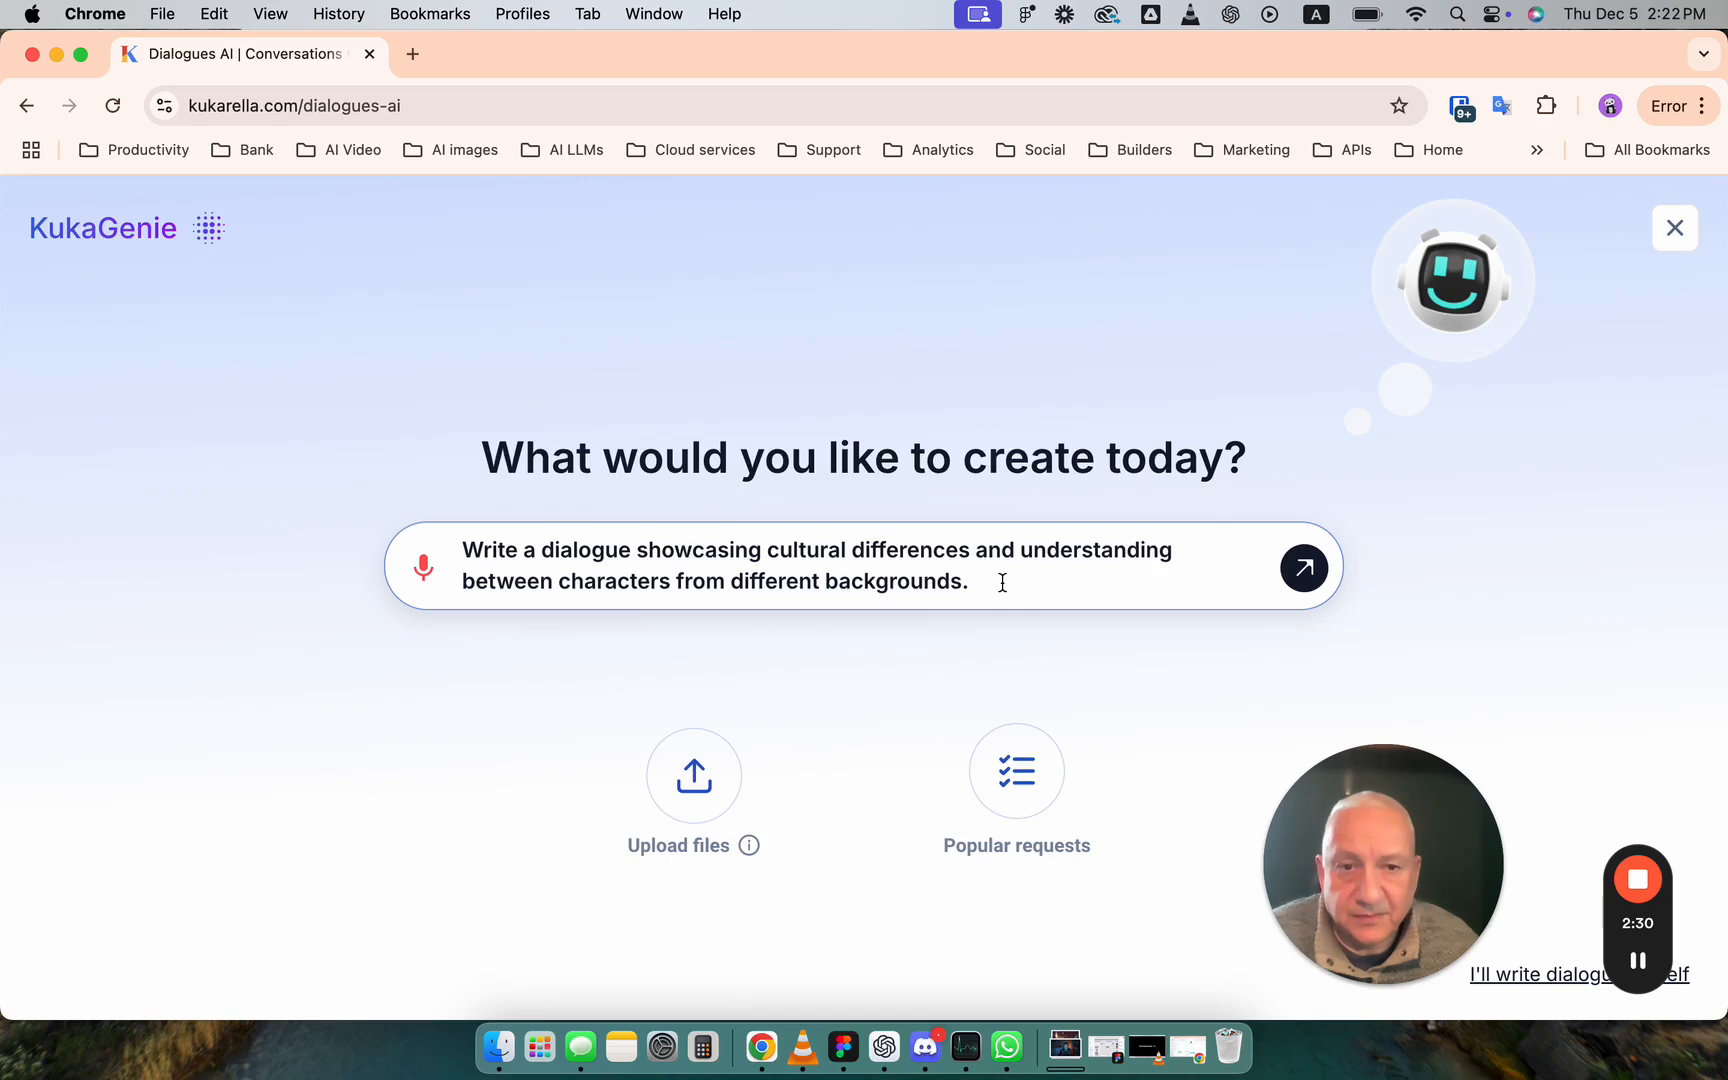
pyautogui.click(1303, 568)
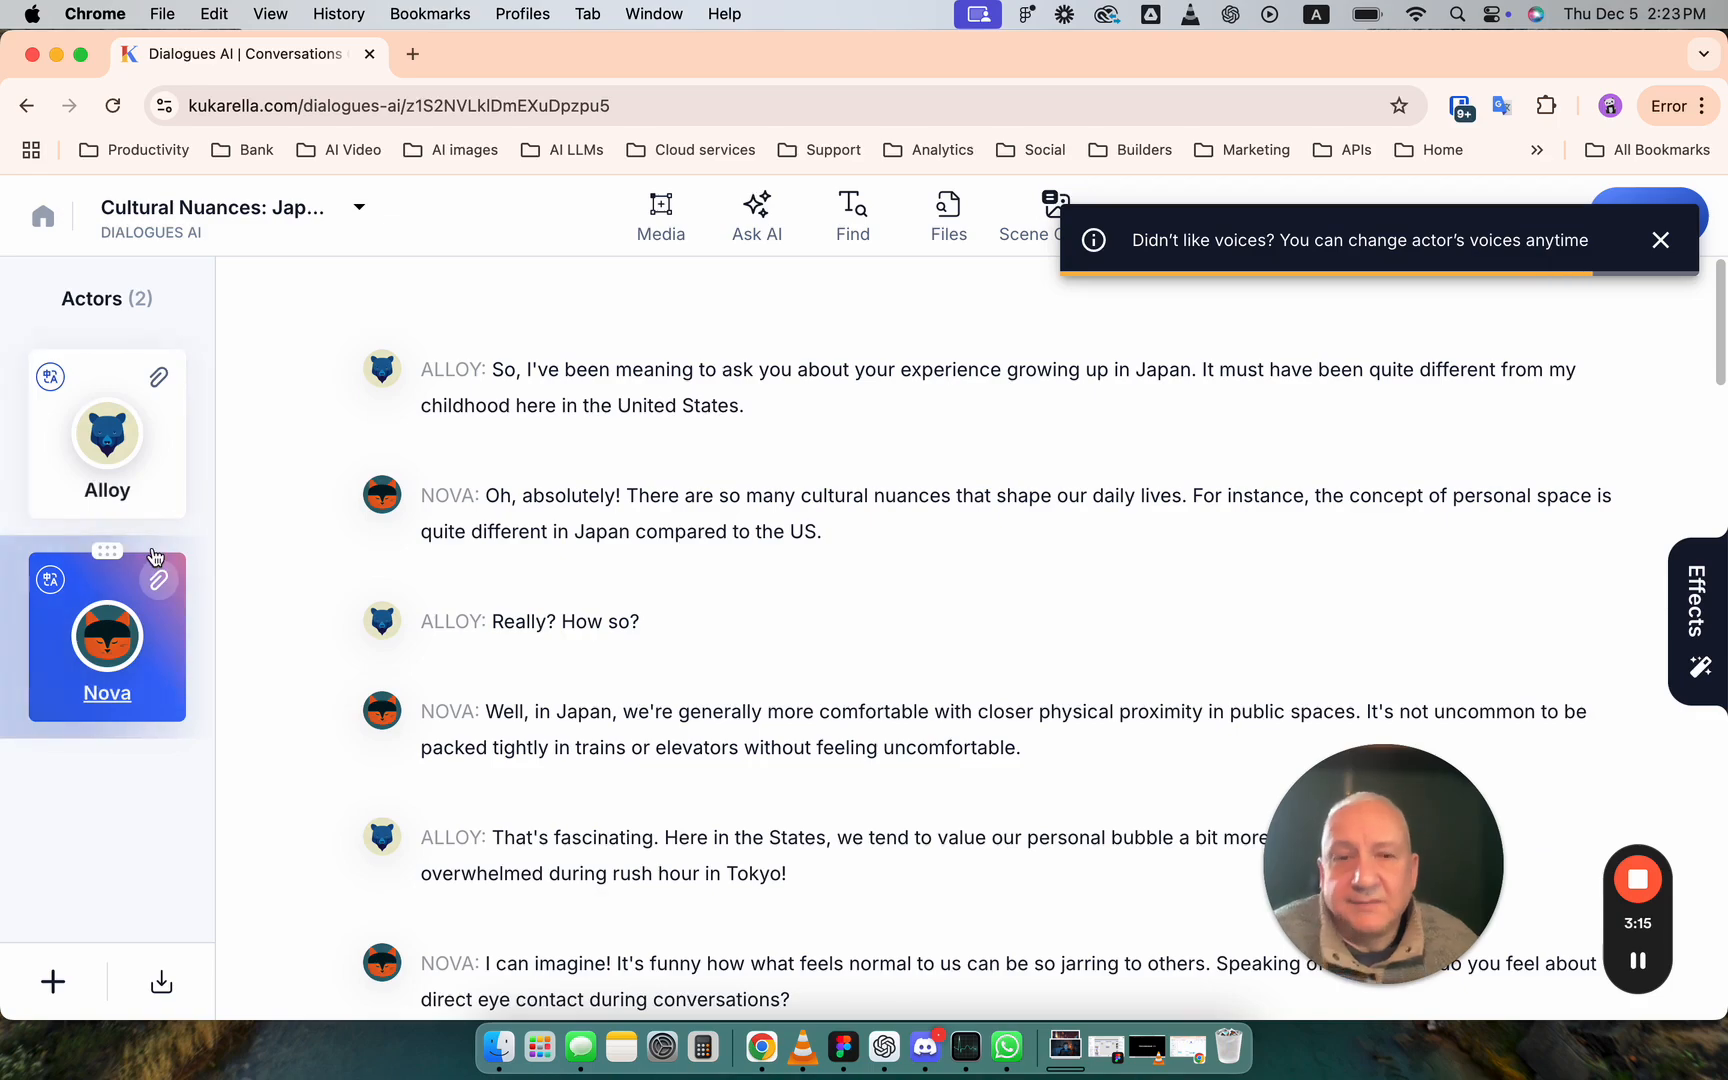
# - Dismiss the voice notice, skim the generated dialogue script and start converting it to speech
pyautogui.click(1662, 242)
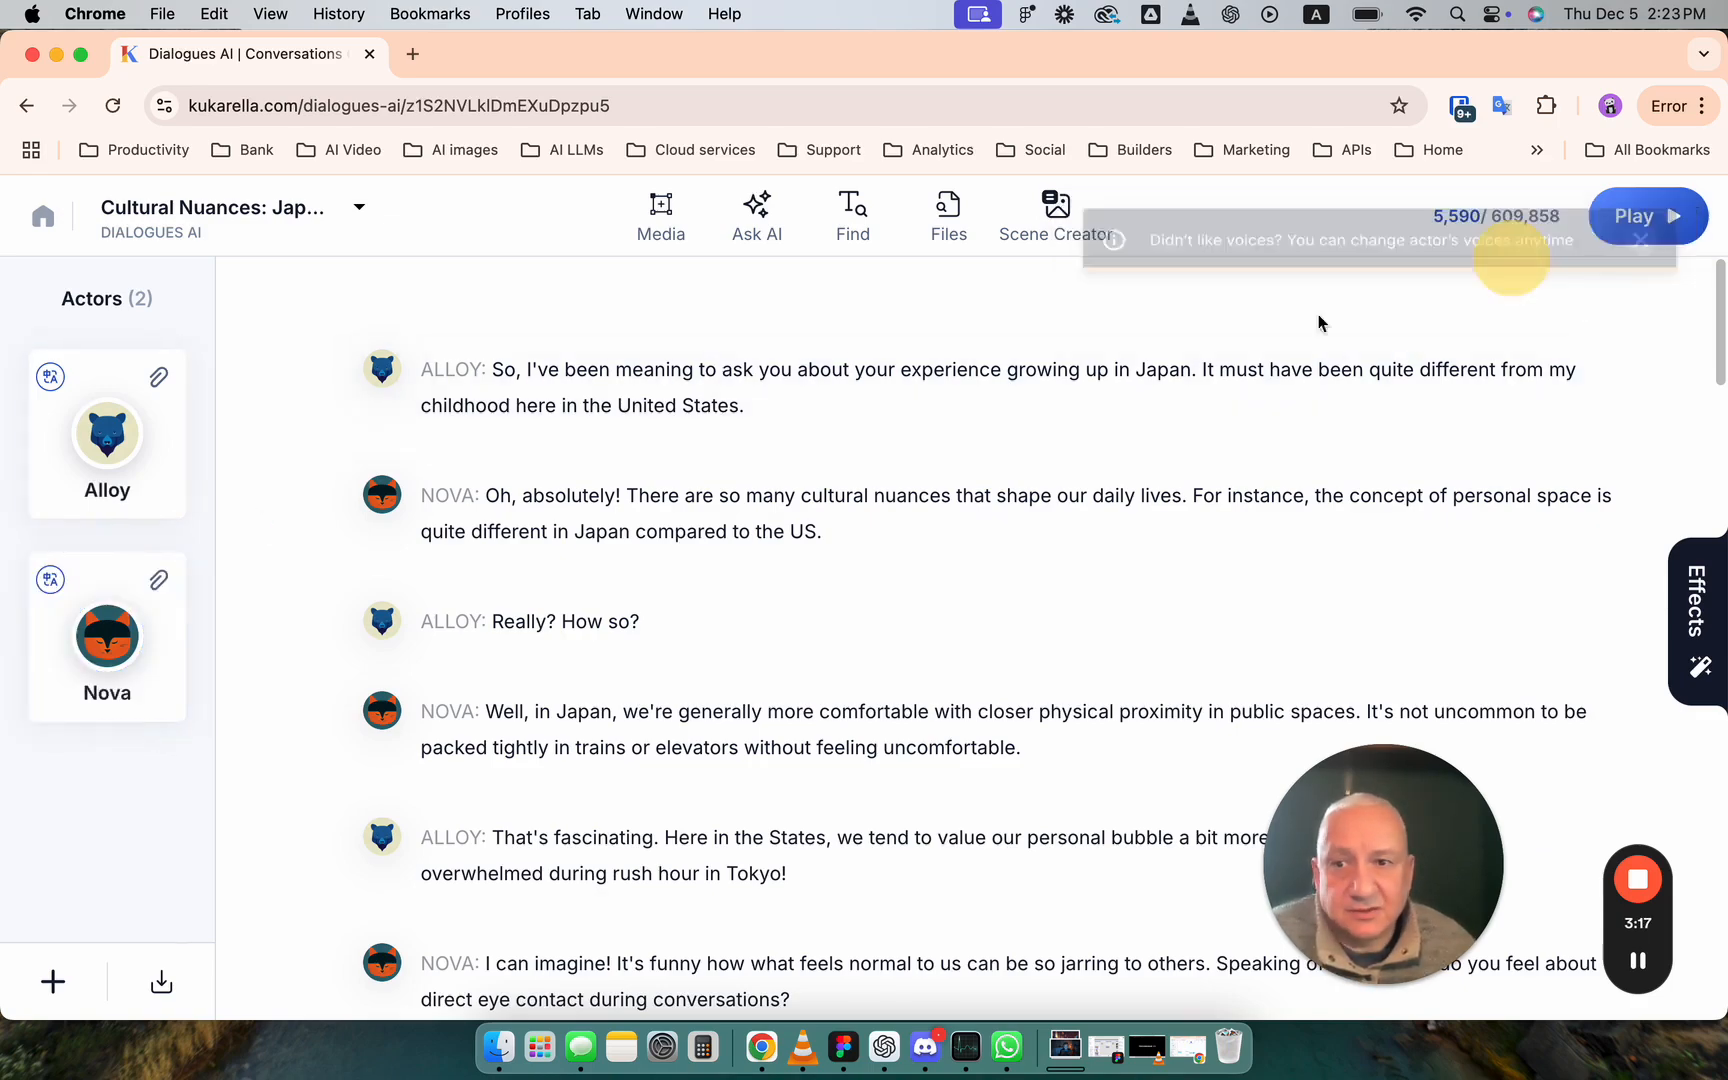
pyautogui.scroll(-20, 619, 643)
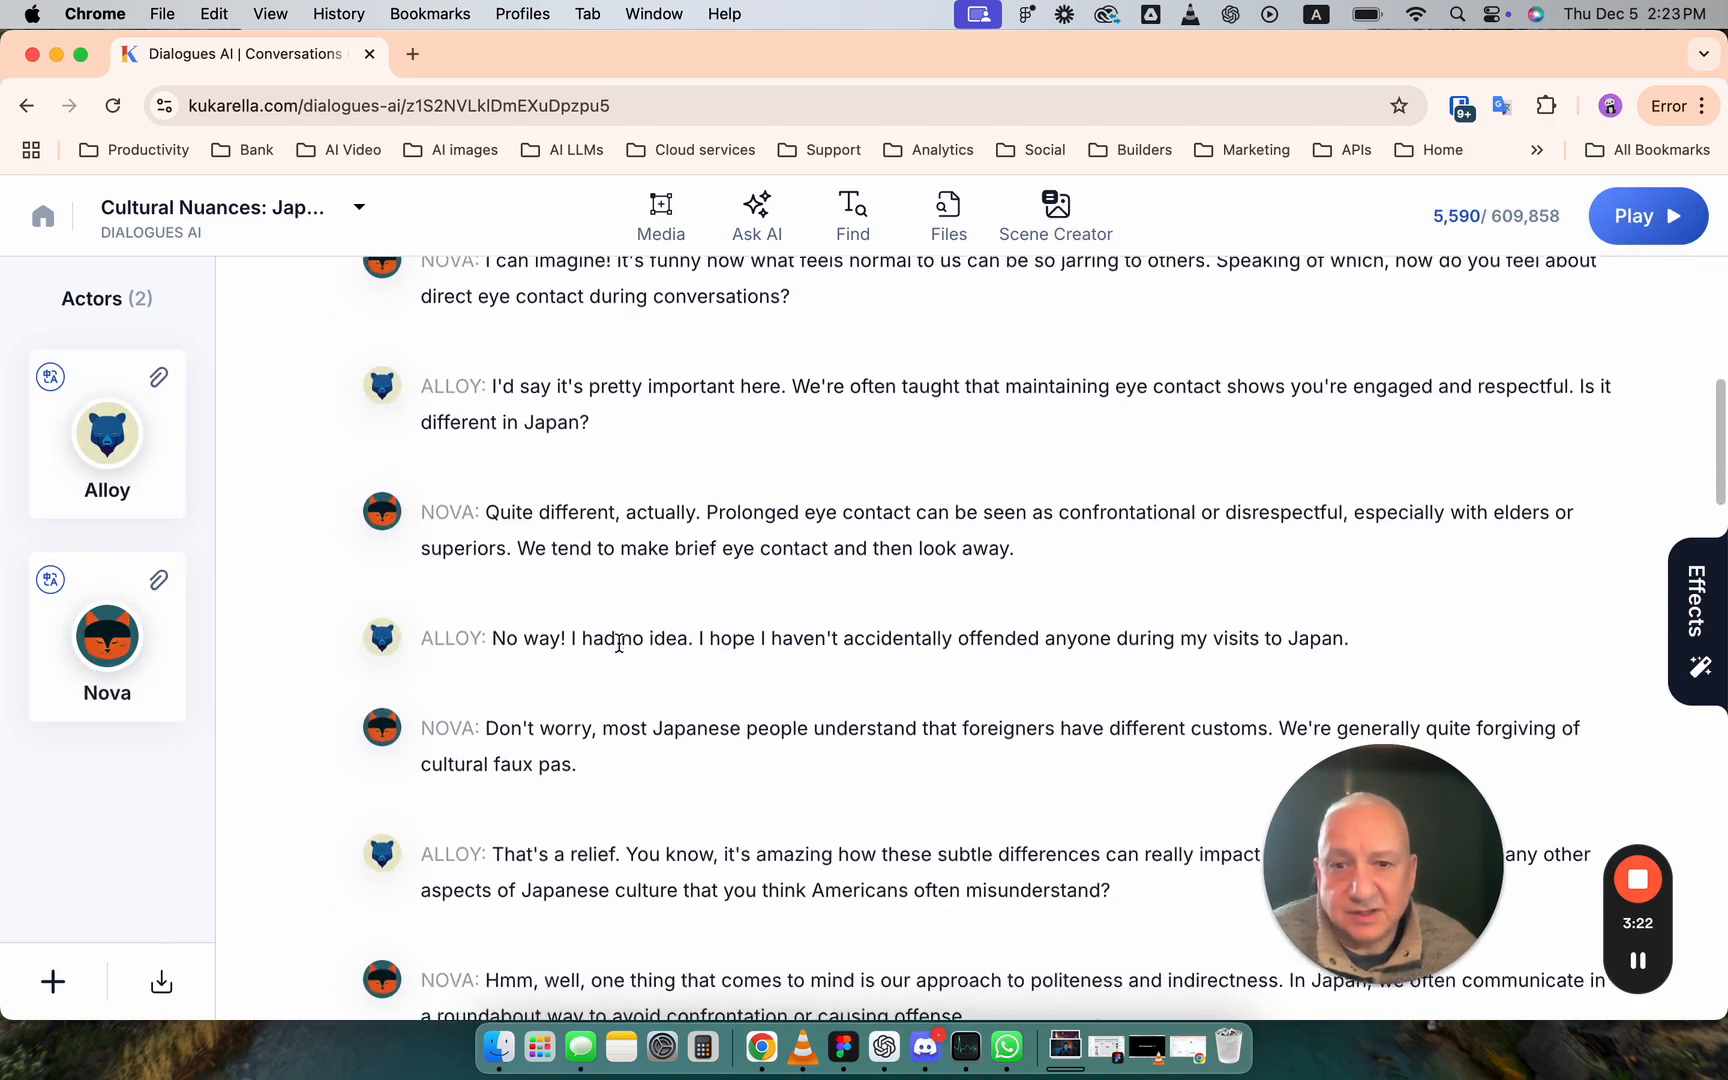
pyautogui.scroll(20, 619, 643)
pyautogui.scroll(2, 619, 643)
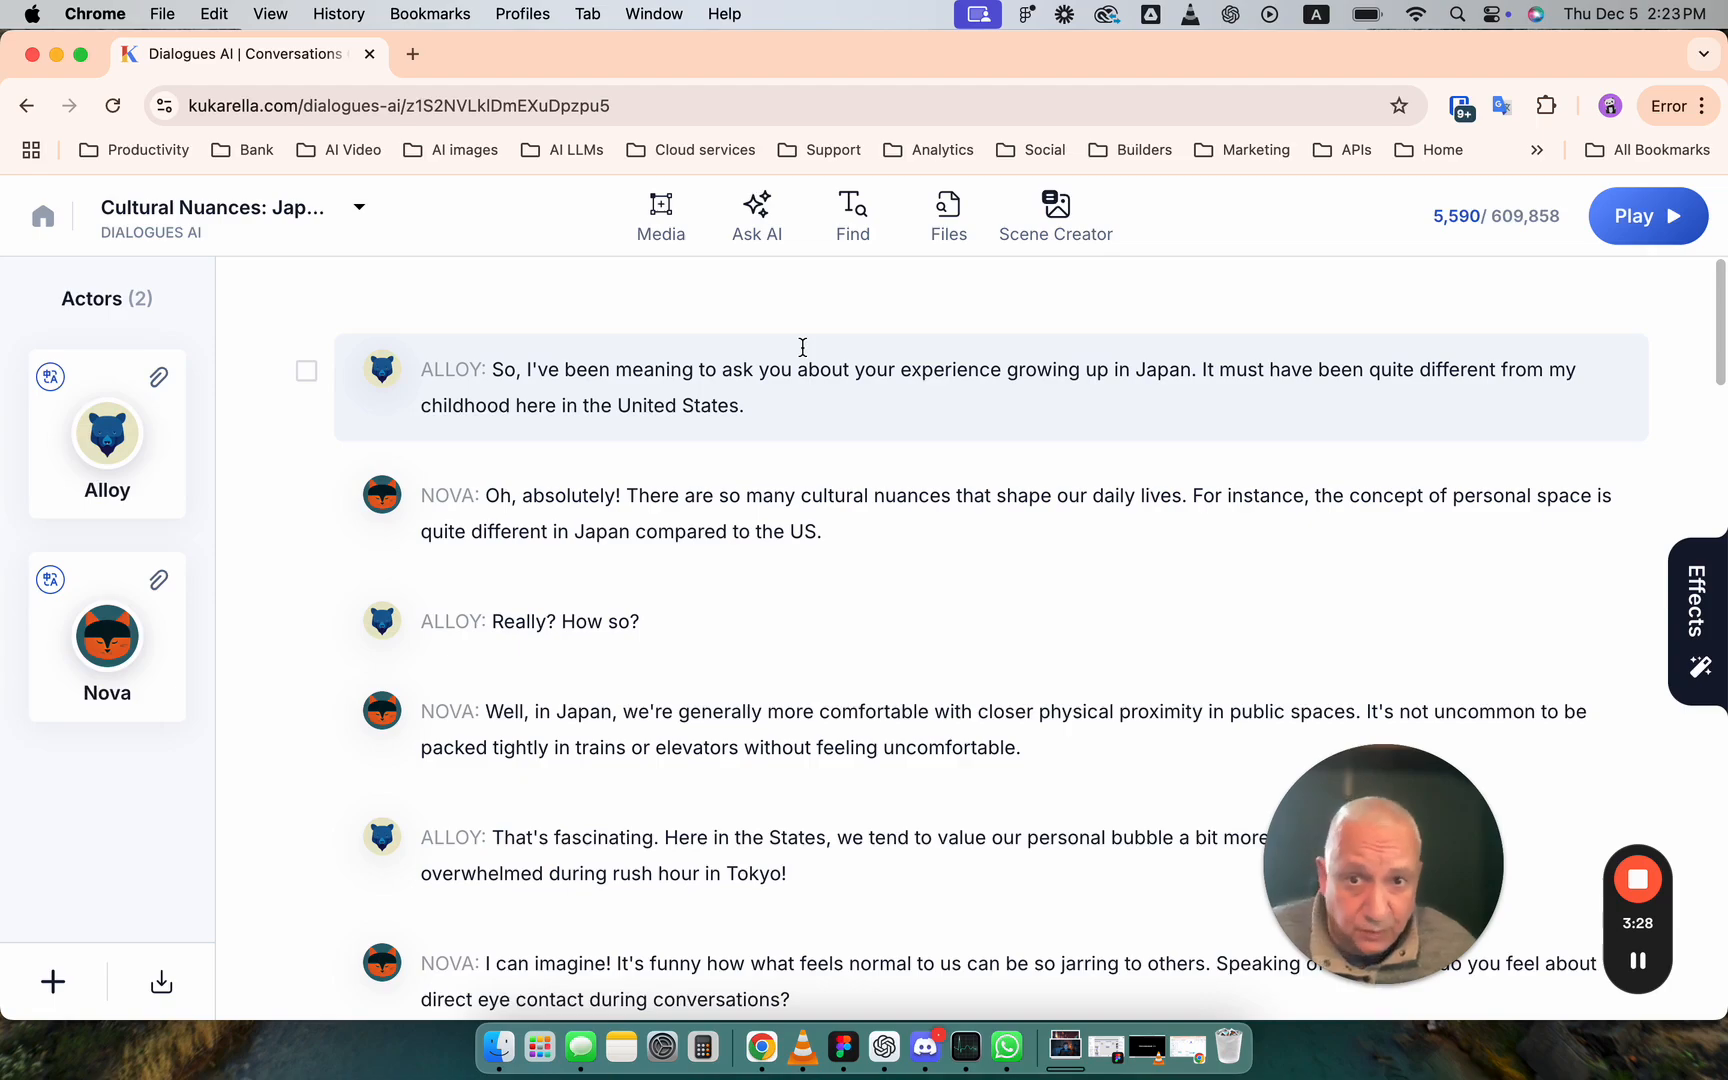
pyautogui.moveTo(1717, 367); pyautogui.dragTo(1720, 442)
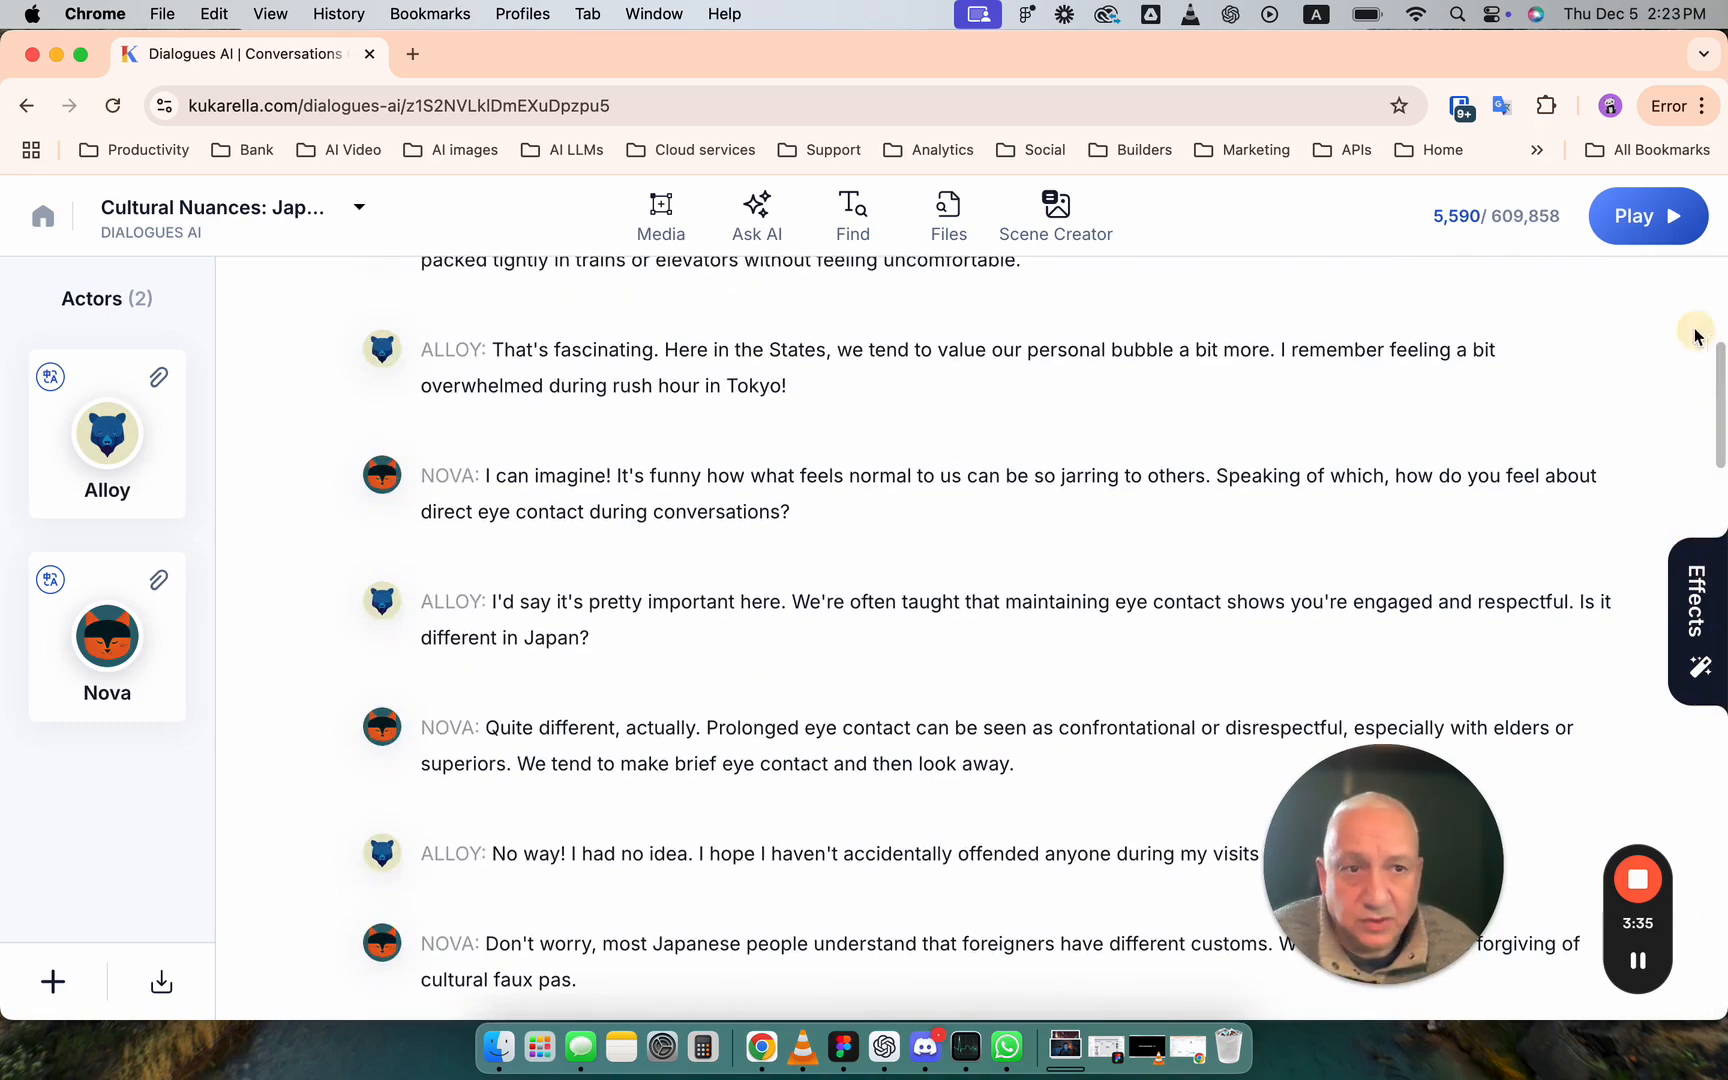
pyautogui.click(1655, 218)
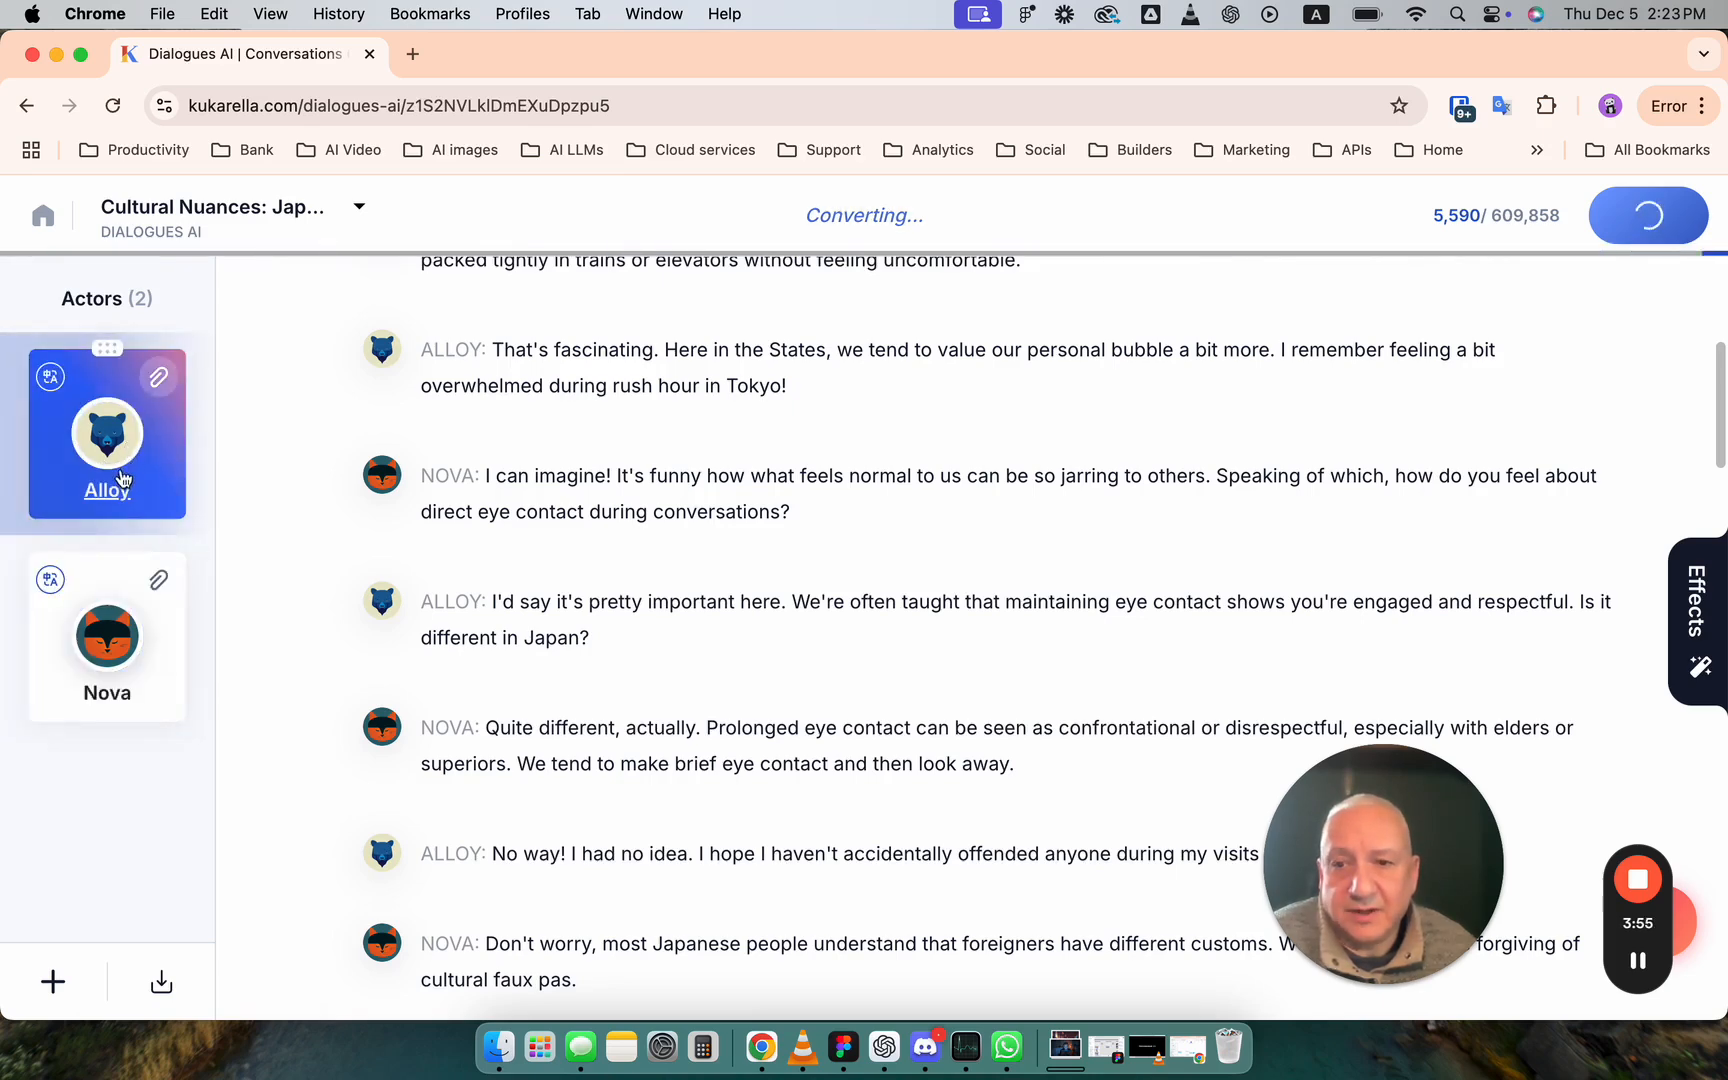
# - Open the voice choices for the actor Alloy and browse the English (US) voices
pyautogui.click(112, 430)
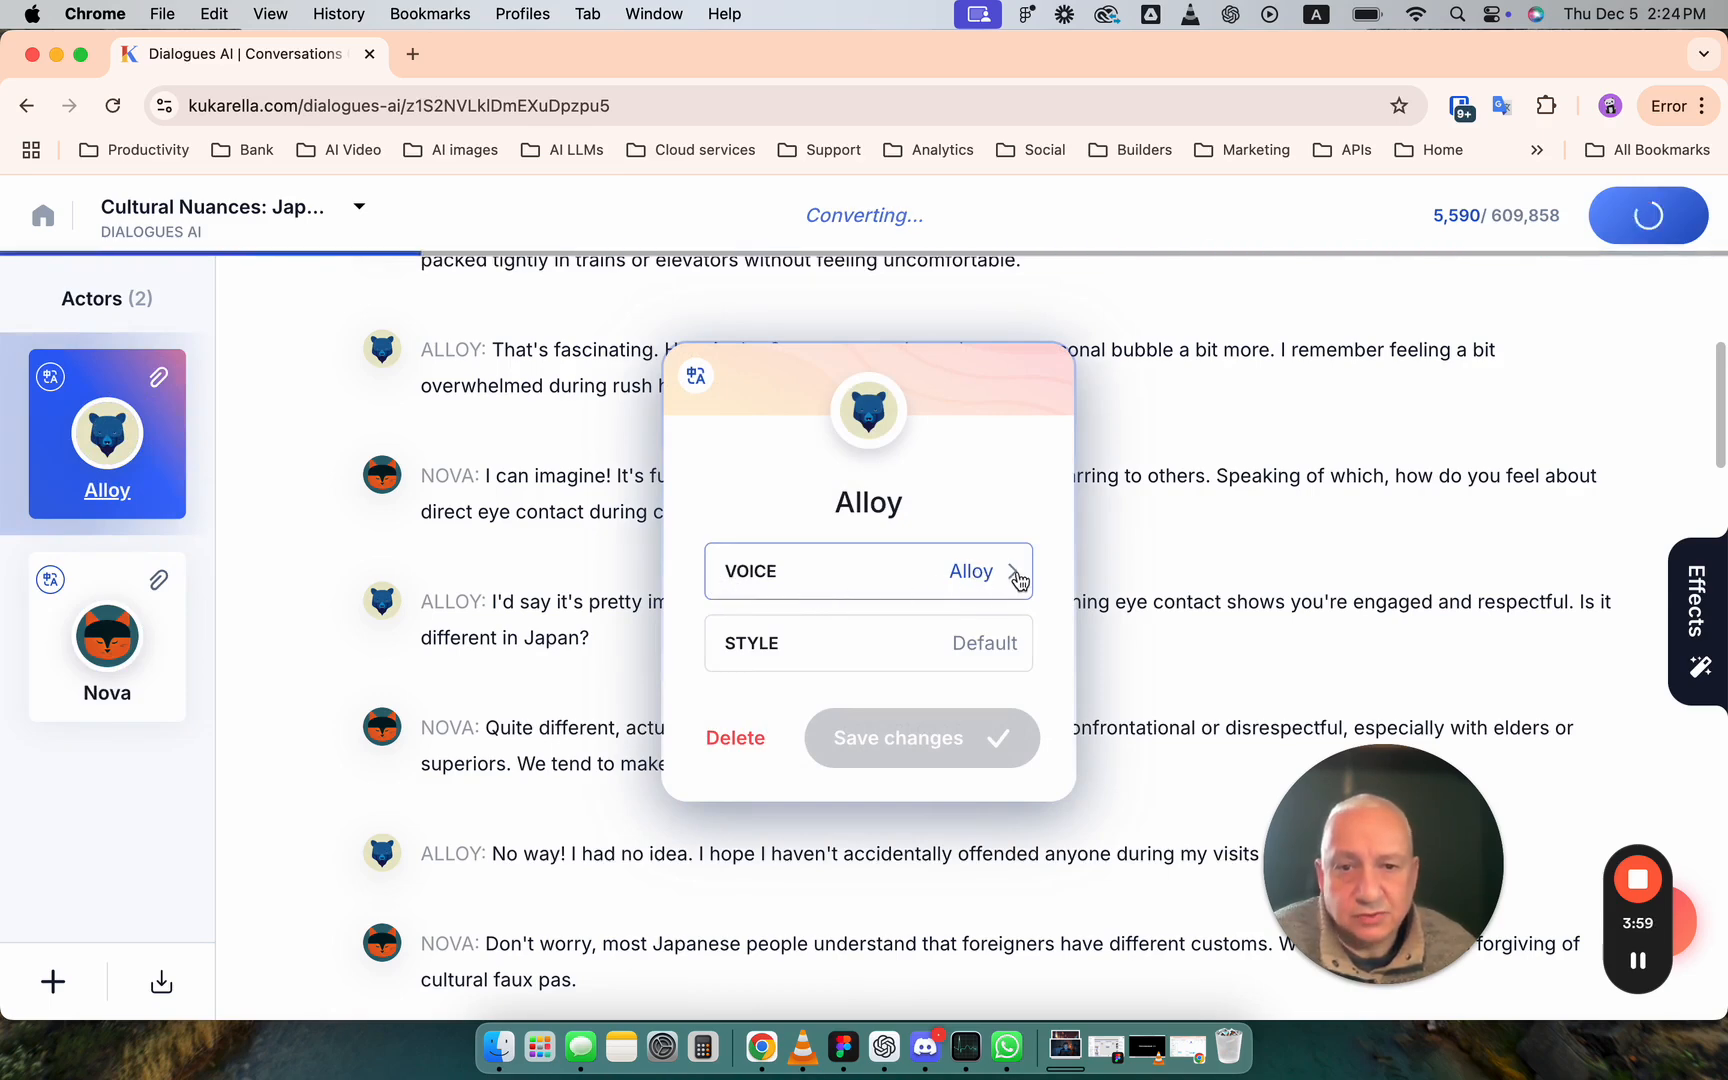
pyautogui.click(955, 580)
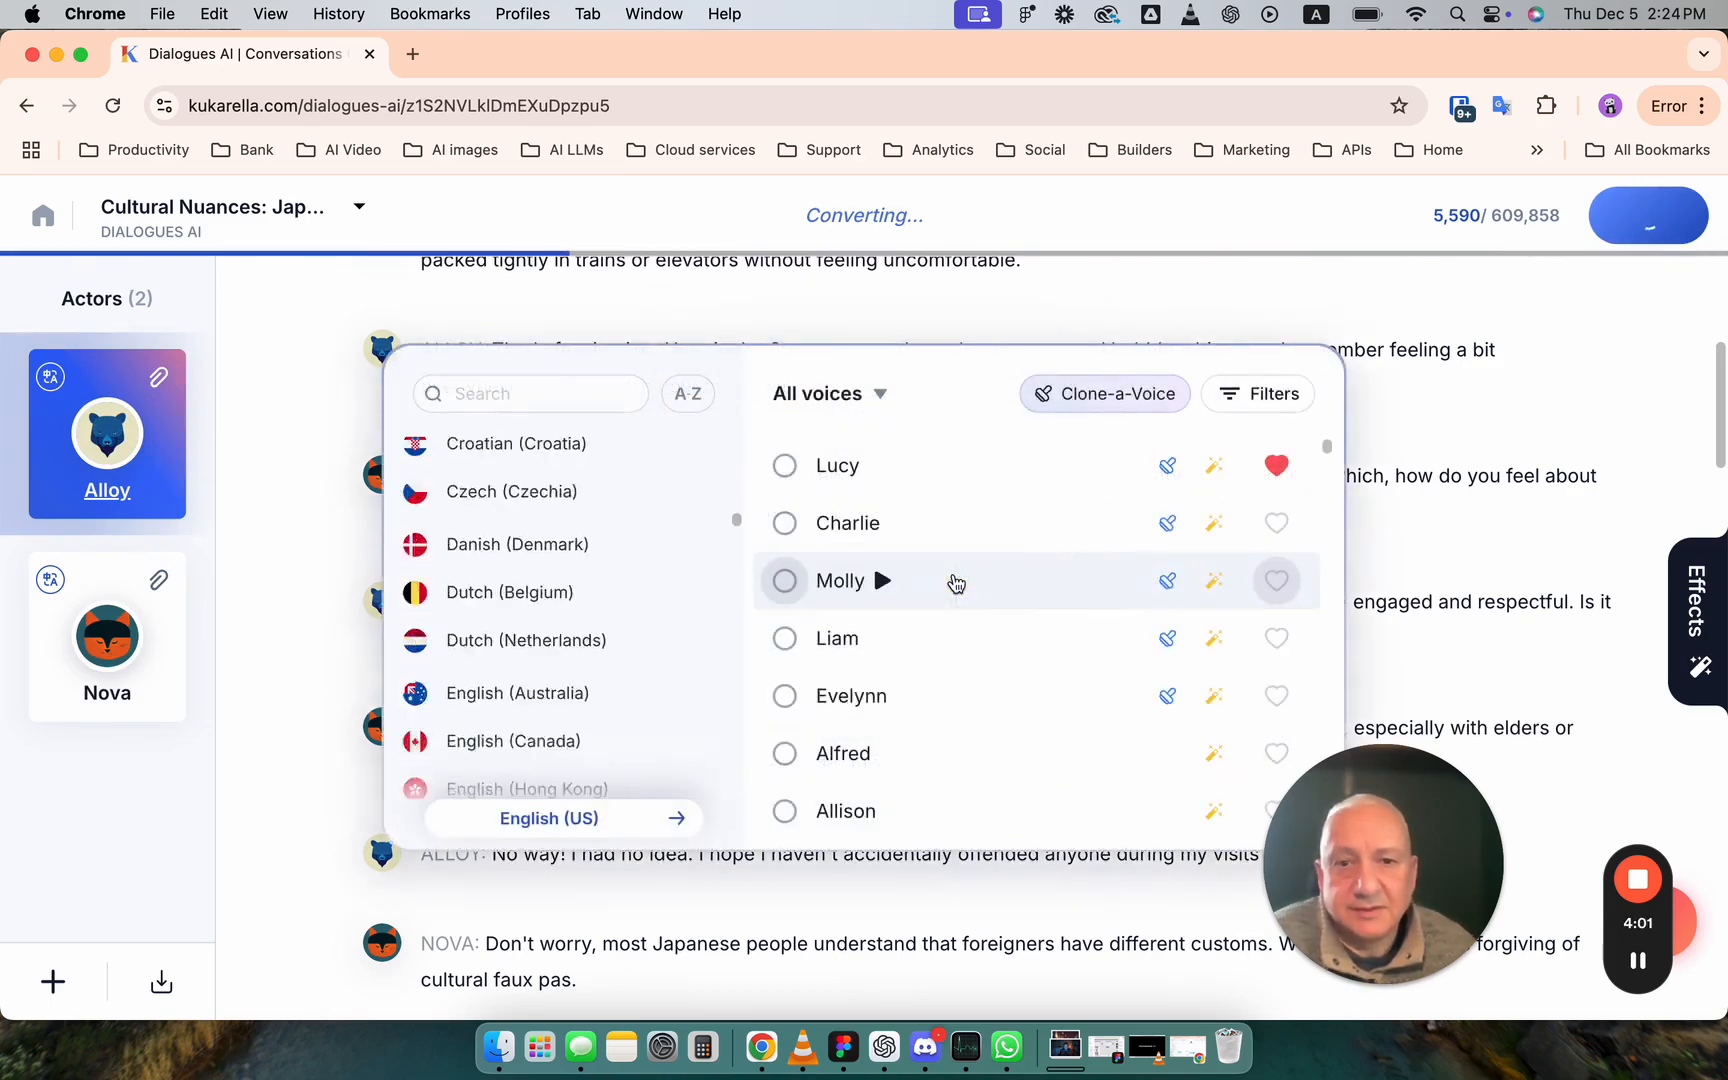
pyautogui.scroll(-10, 883, 579)
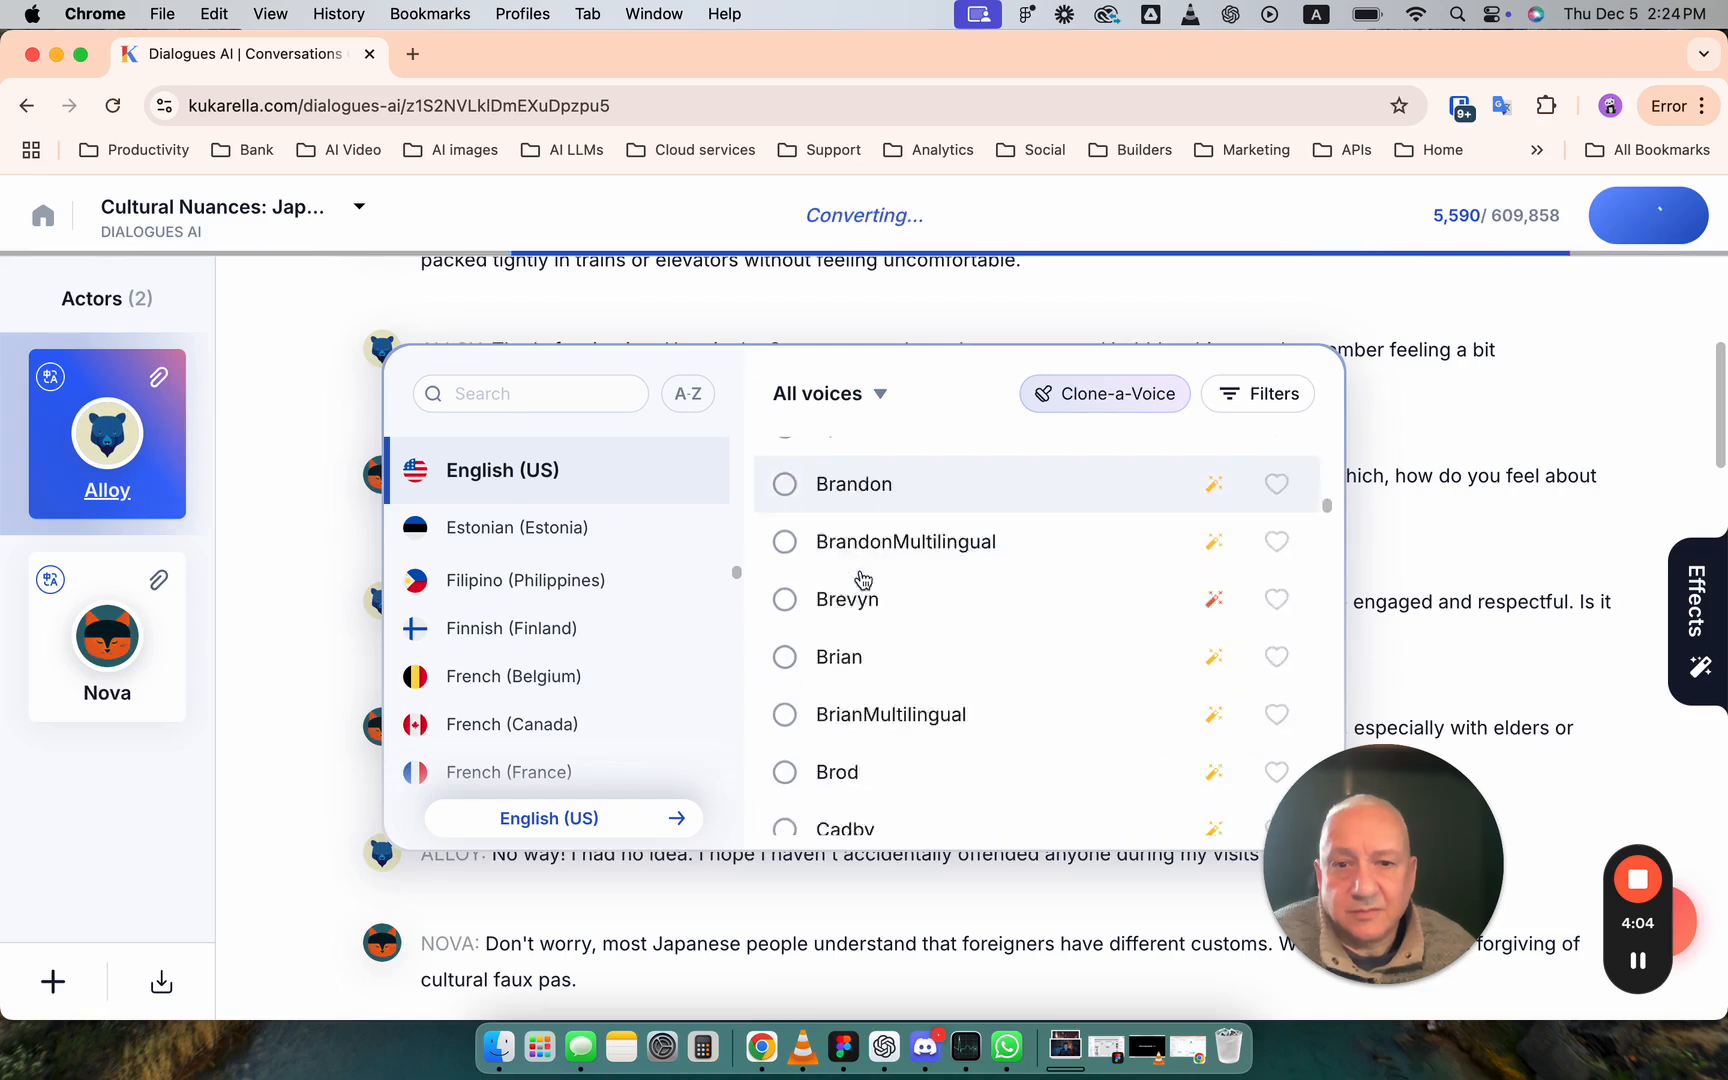
pyautogui.scroll(4, 868, 571)
pyautogui.scroll(10, 862, 580)
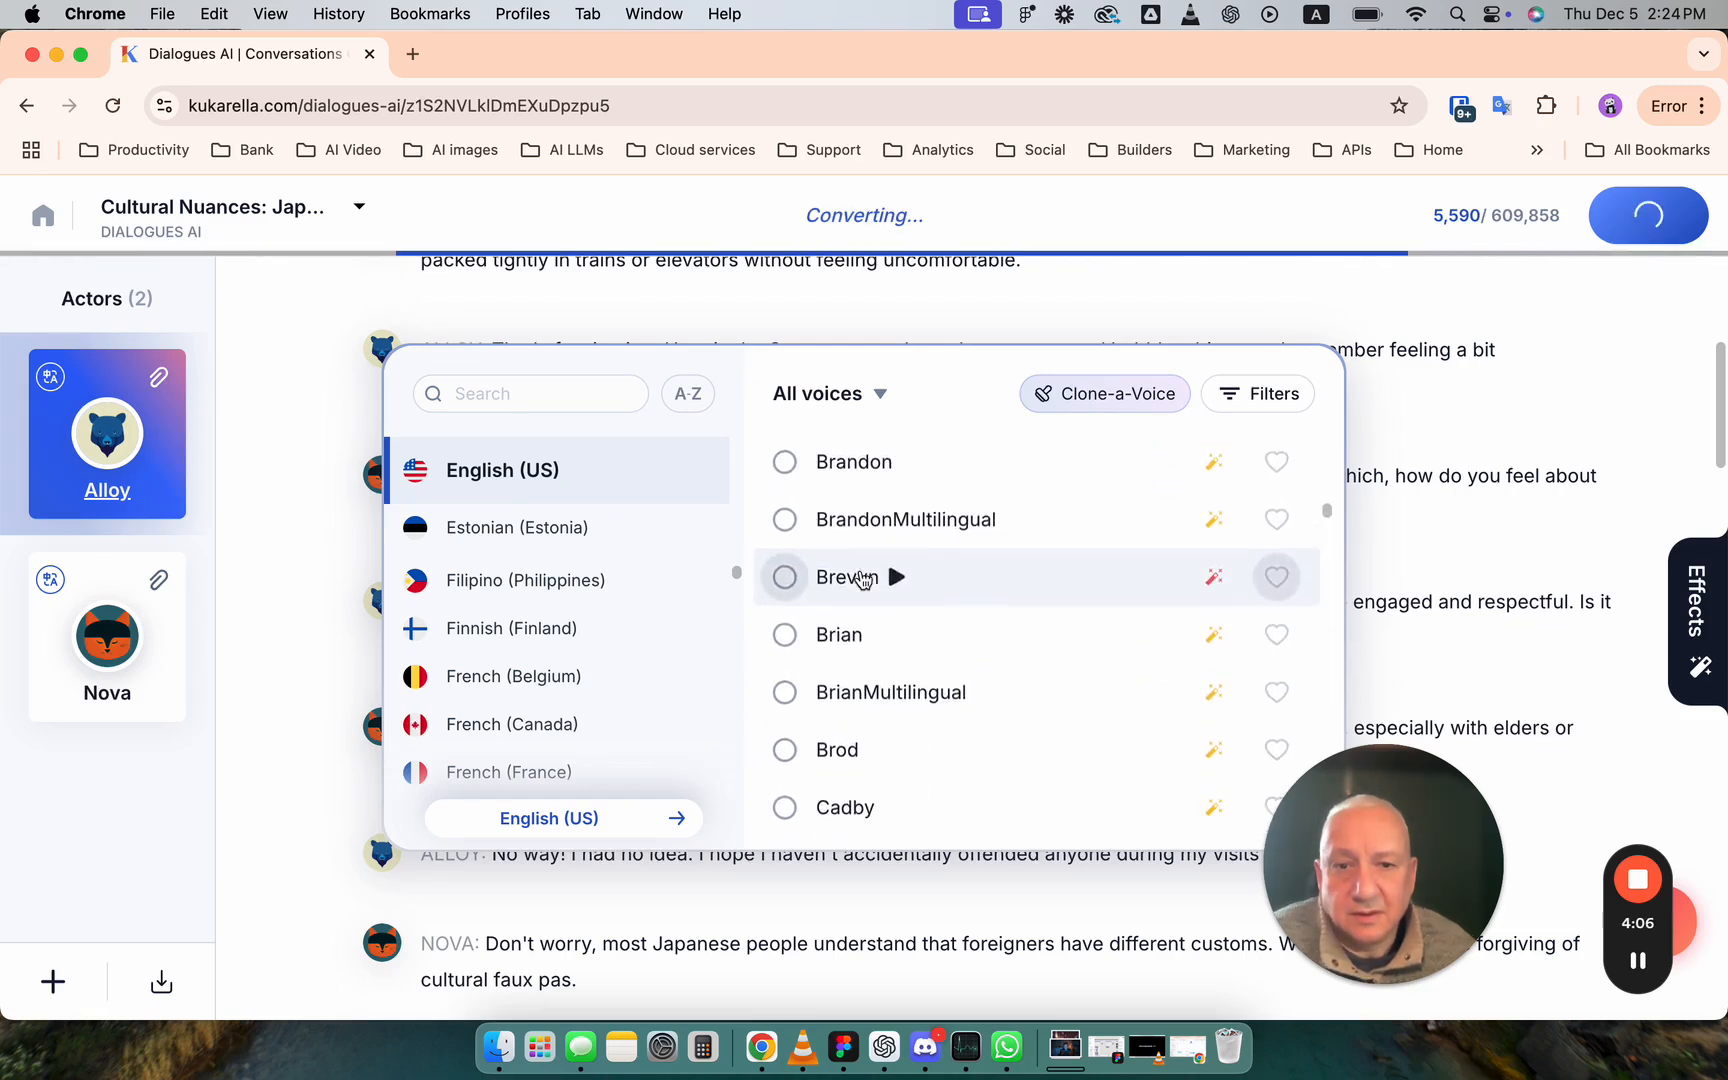
pyautogui.scroll(5, 862, 578)
pyautogui.scroll(-3, 885, 570)
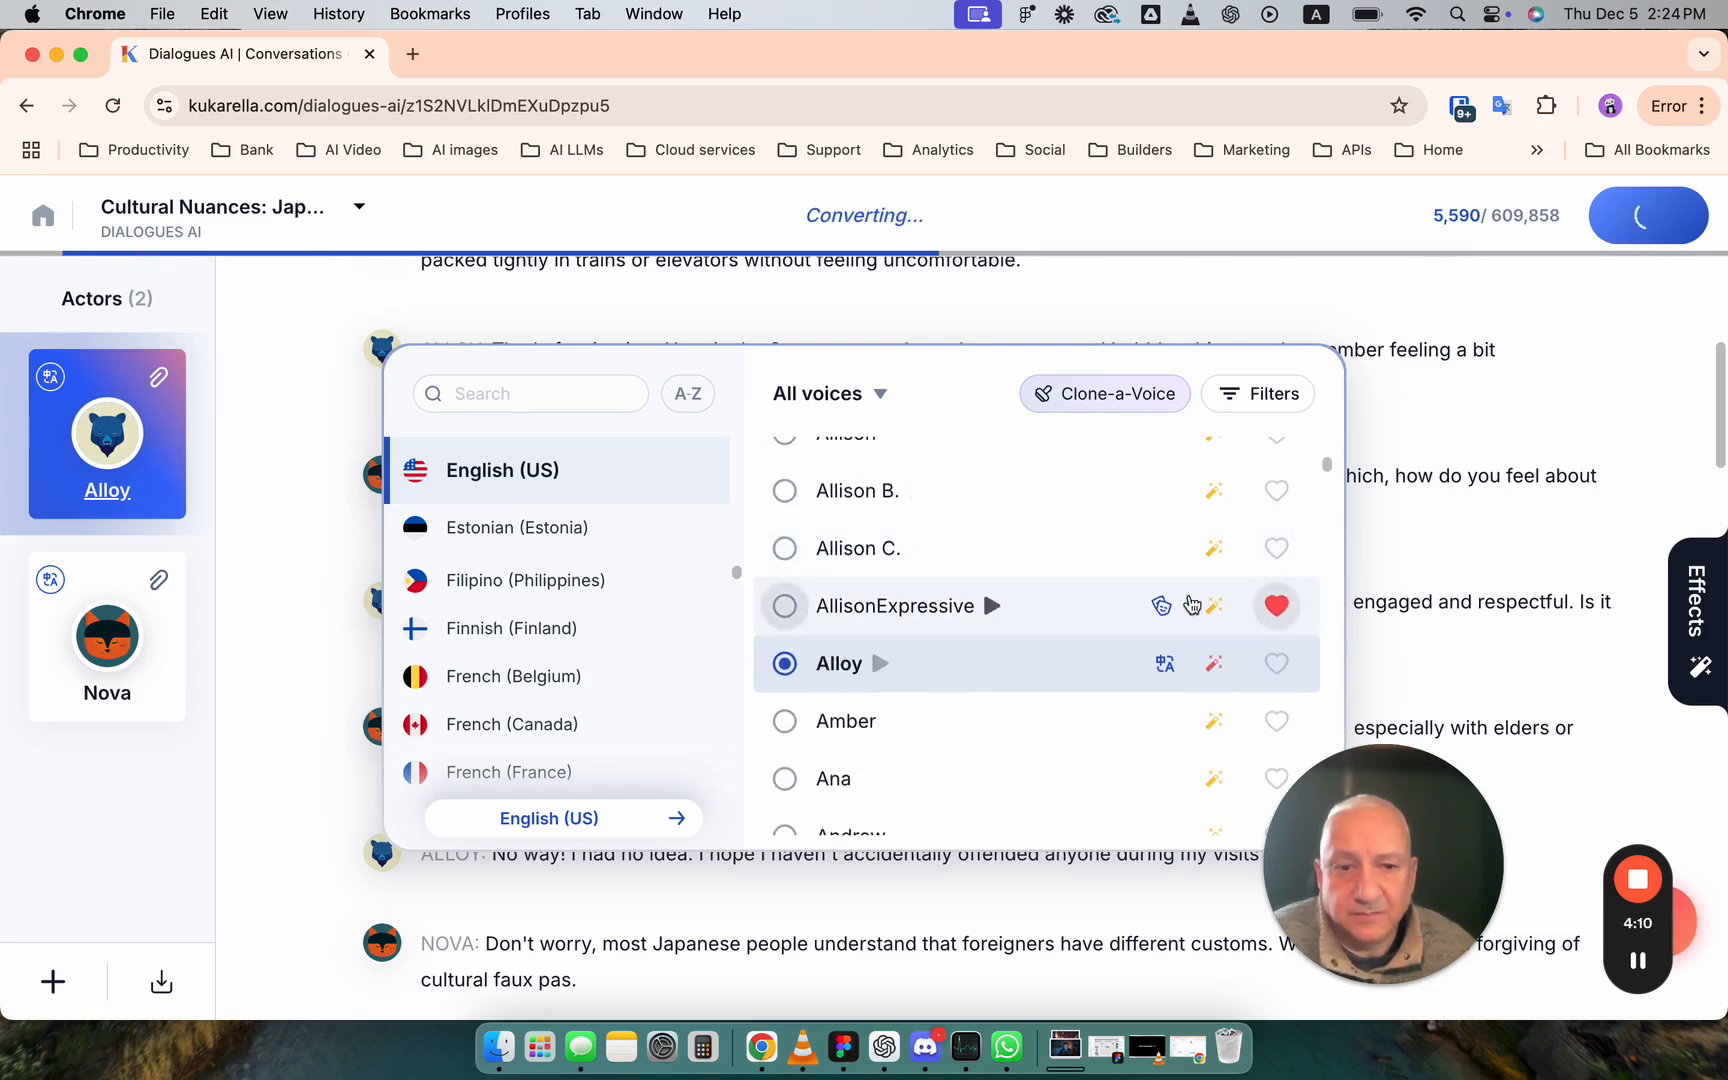
pyautogui.moveTo(1328, 478); pyautogui.dragTo(1323, 501)
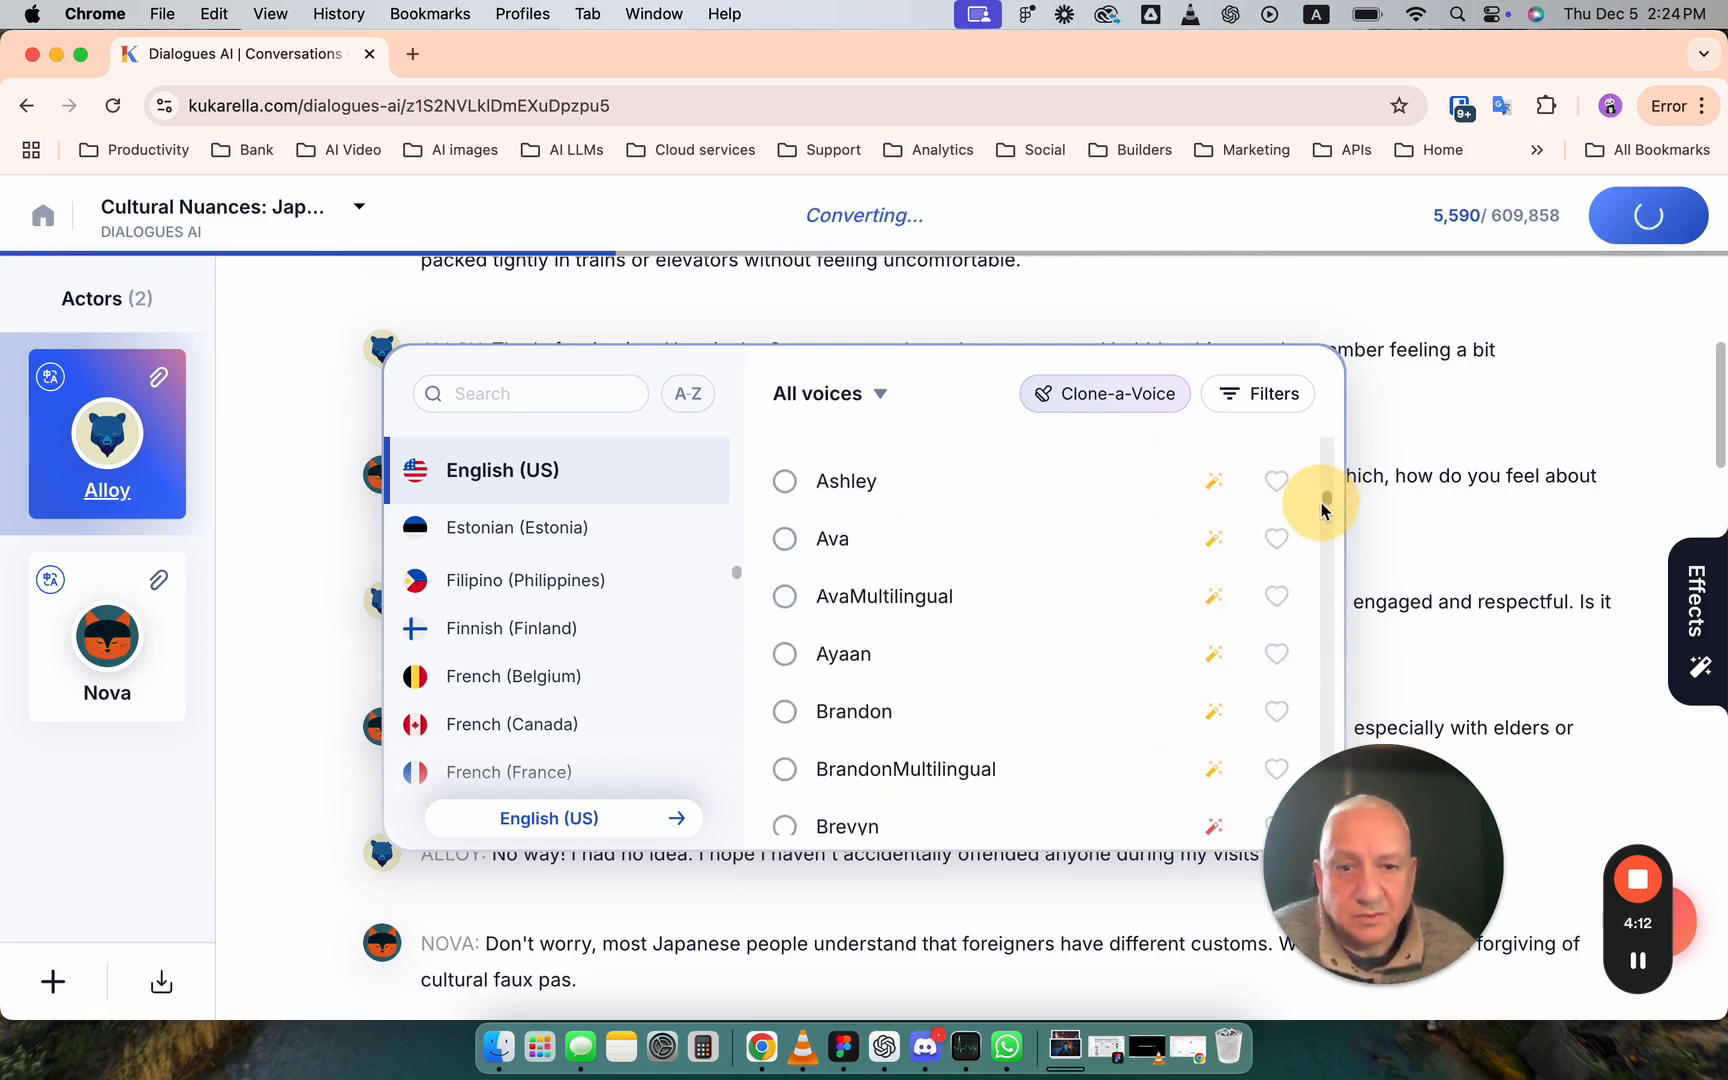
# - Examine the voice categories and the filter options available for the voice list without applying any
pyautogui.click(860, 396)
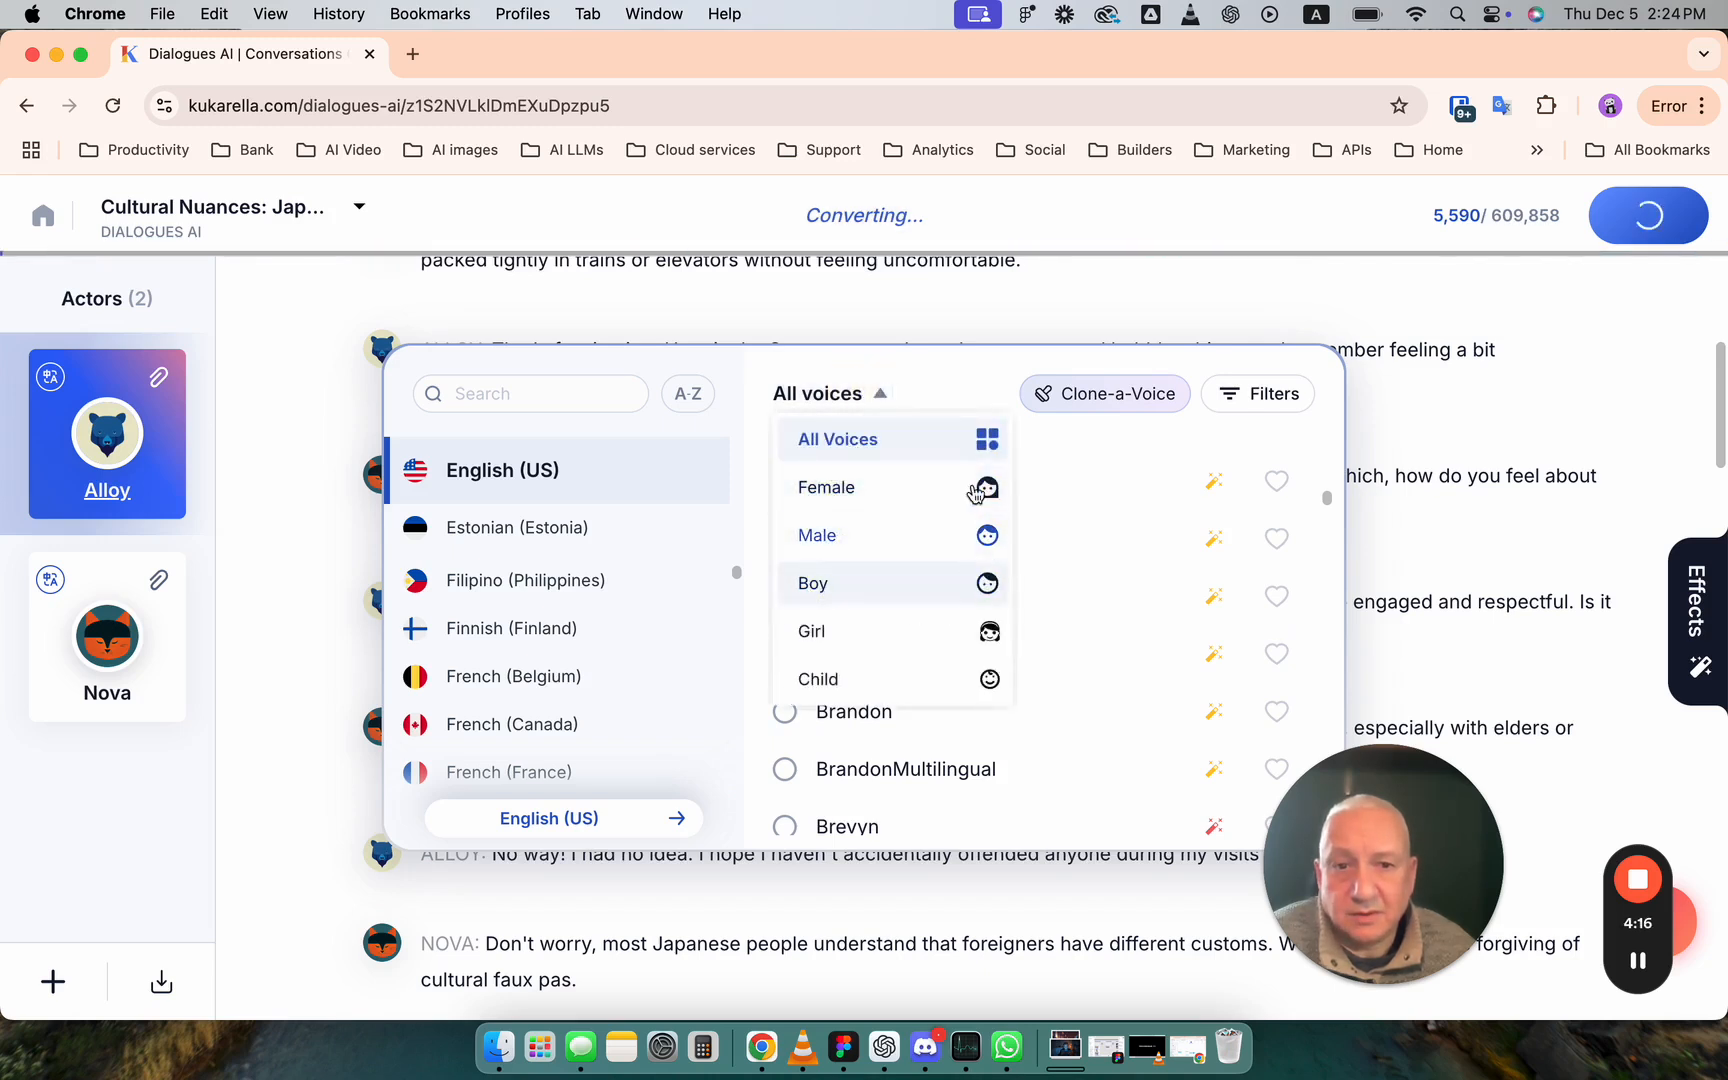
pyautogui.click(855, 442)
pyautogui.click(881, 397)
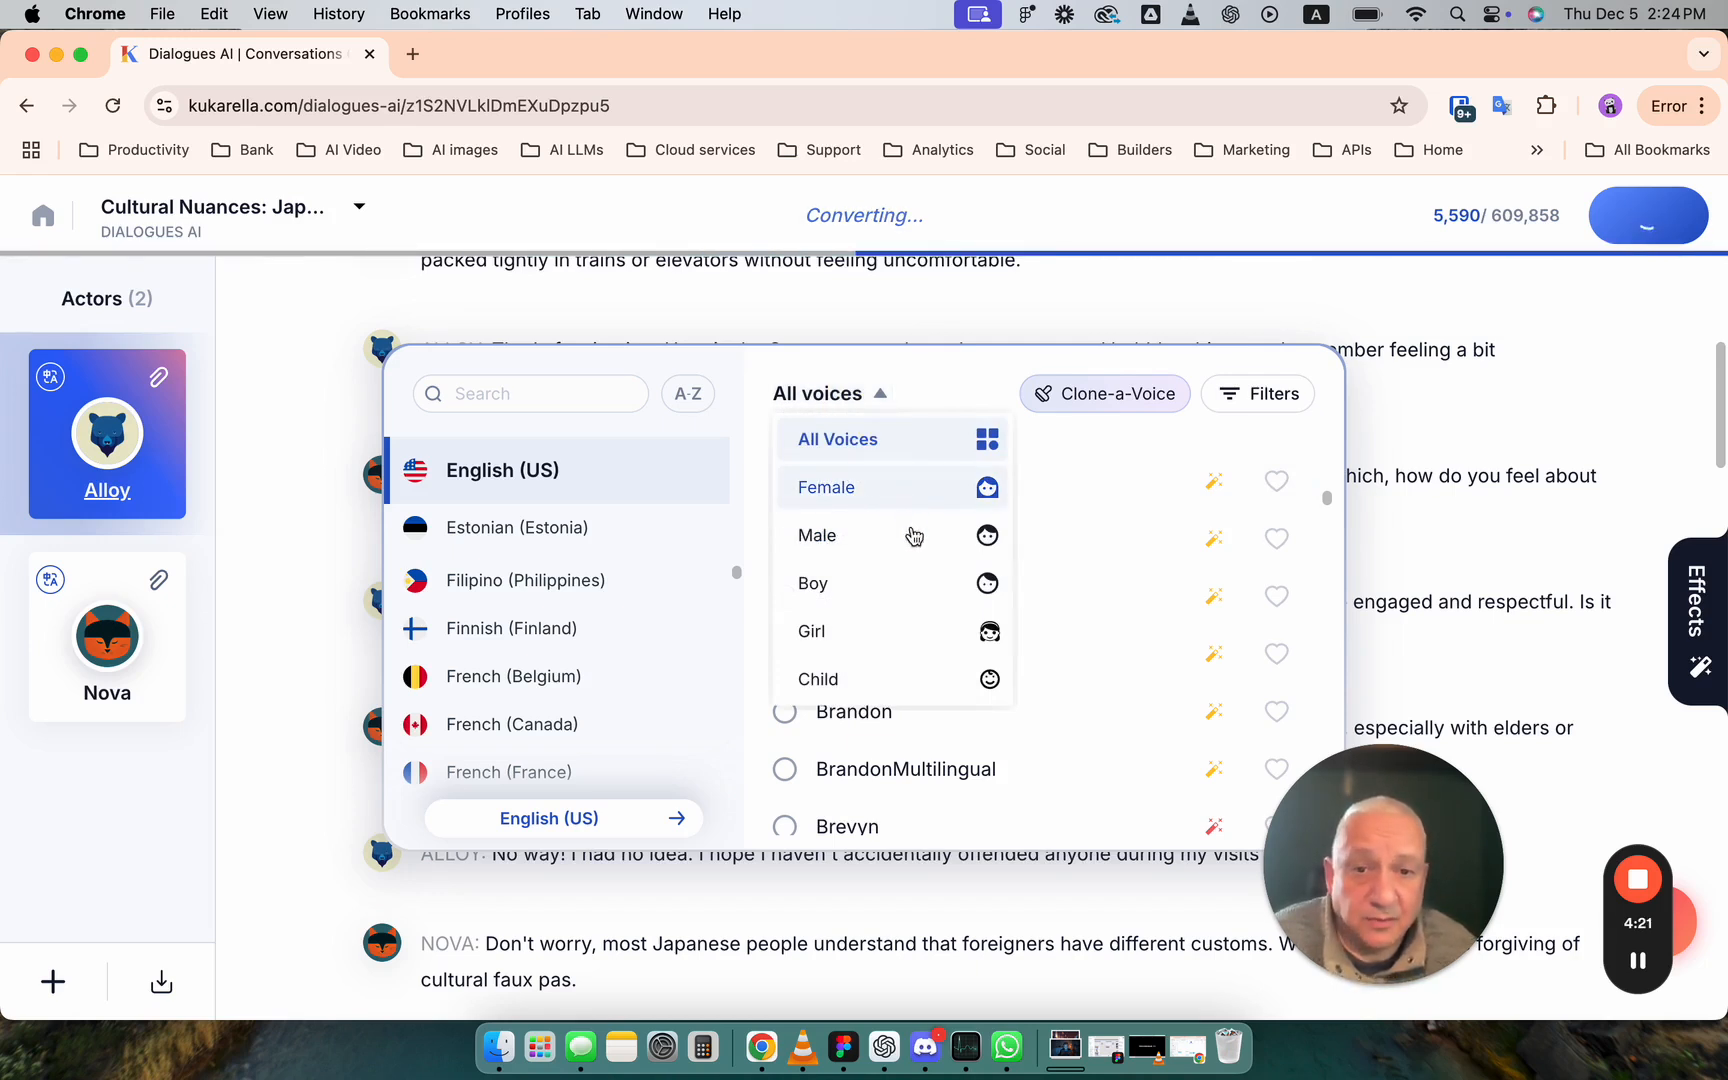
pyautogui.click(1258, 395)
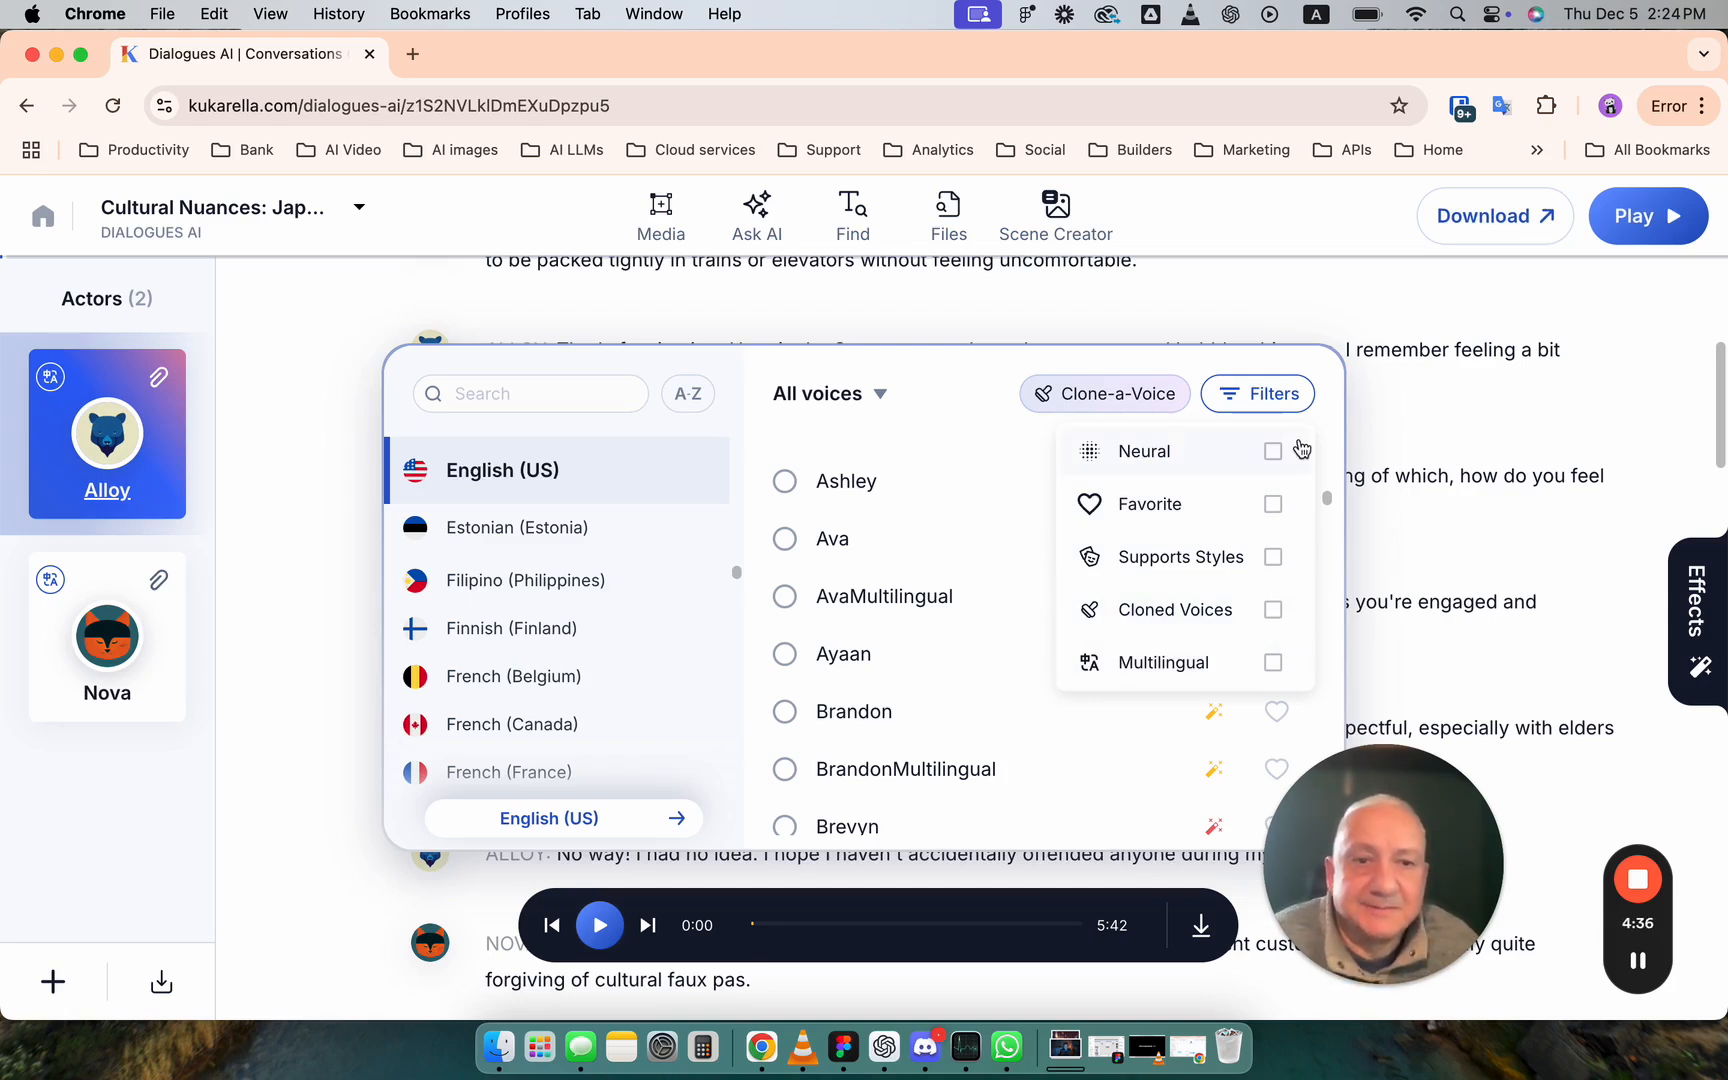
pyautogui.click(960, 386)
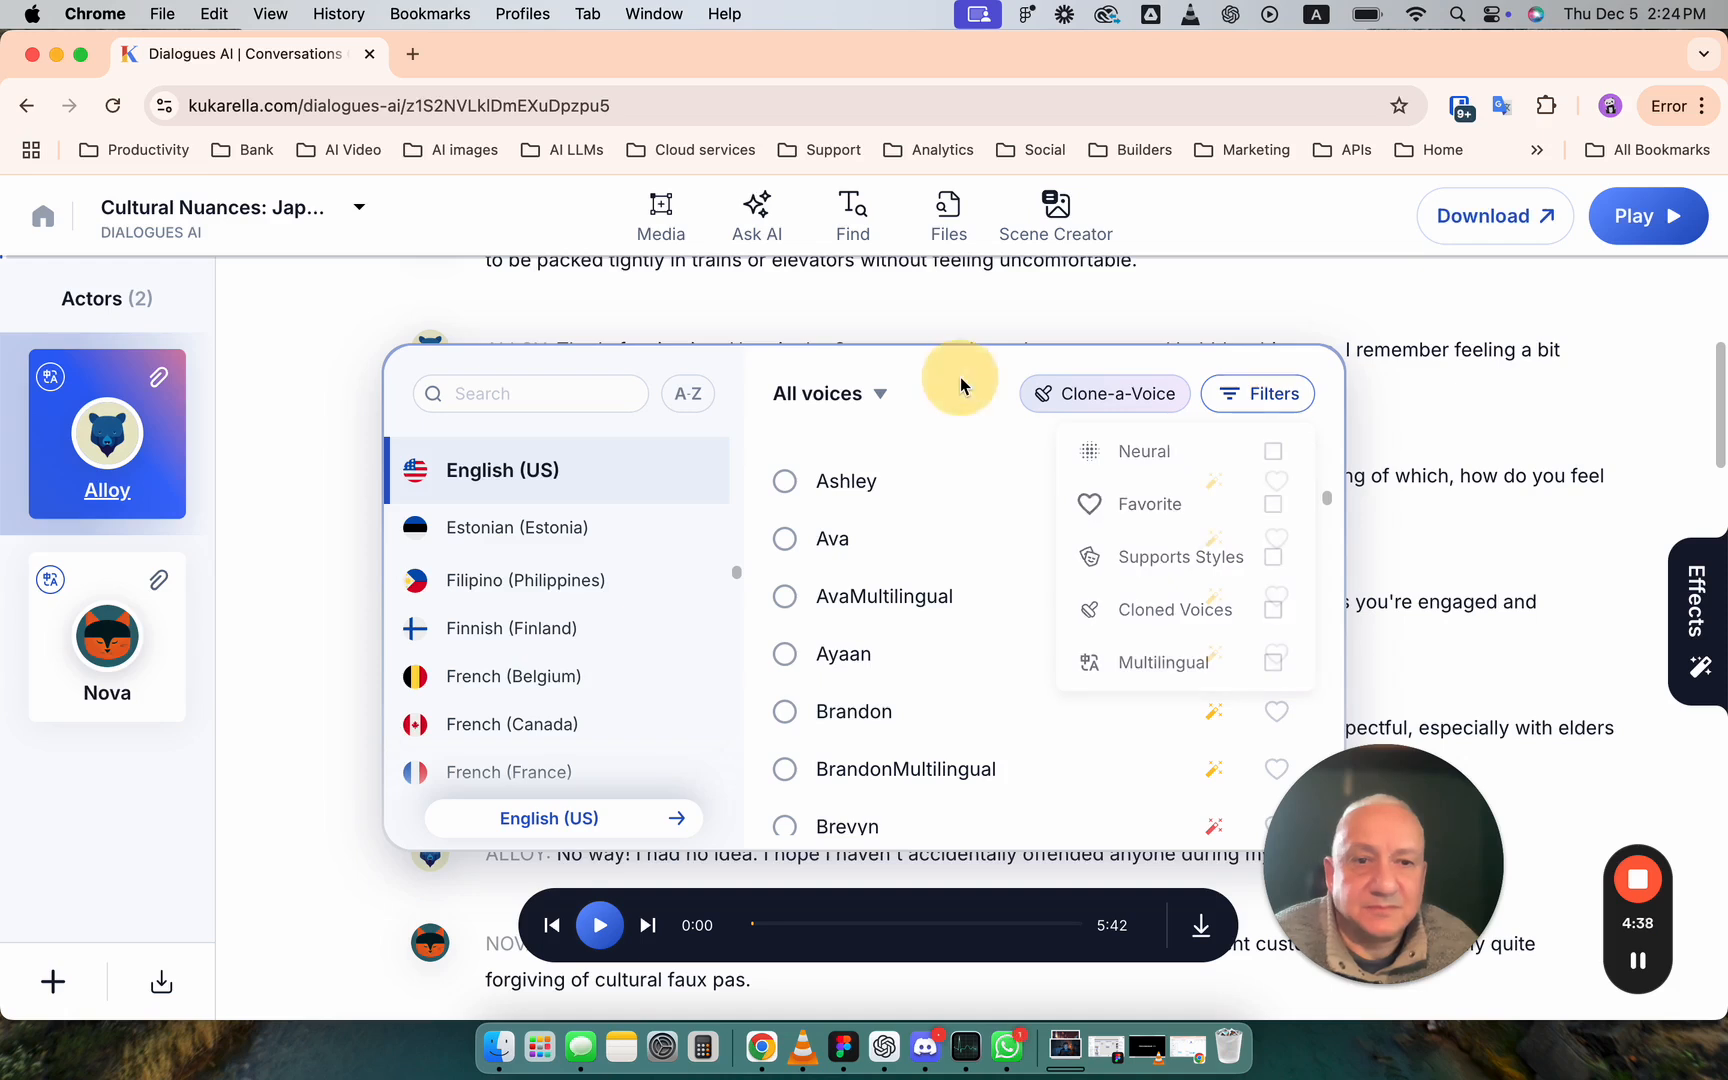
pyautogui.click(1232, 395)
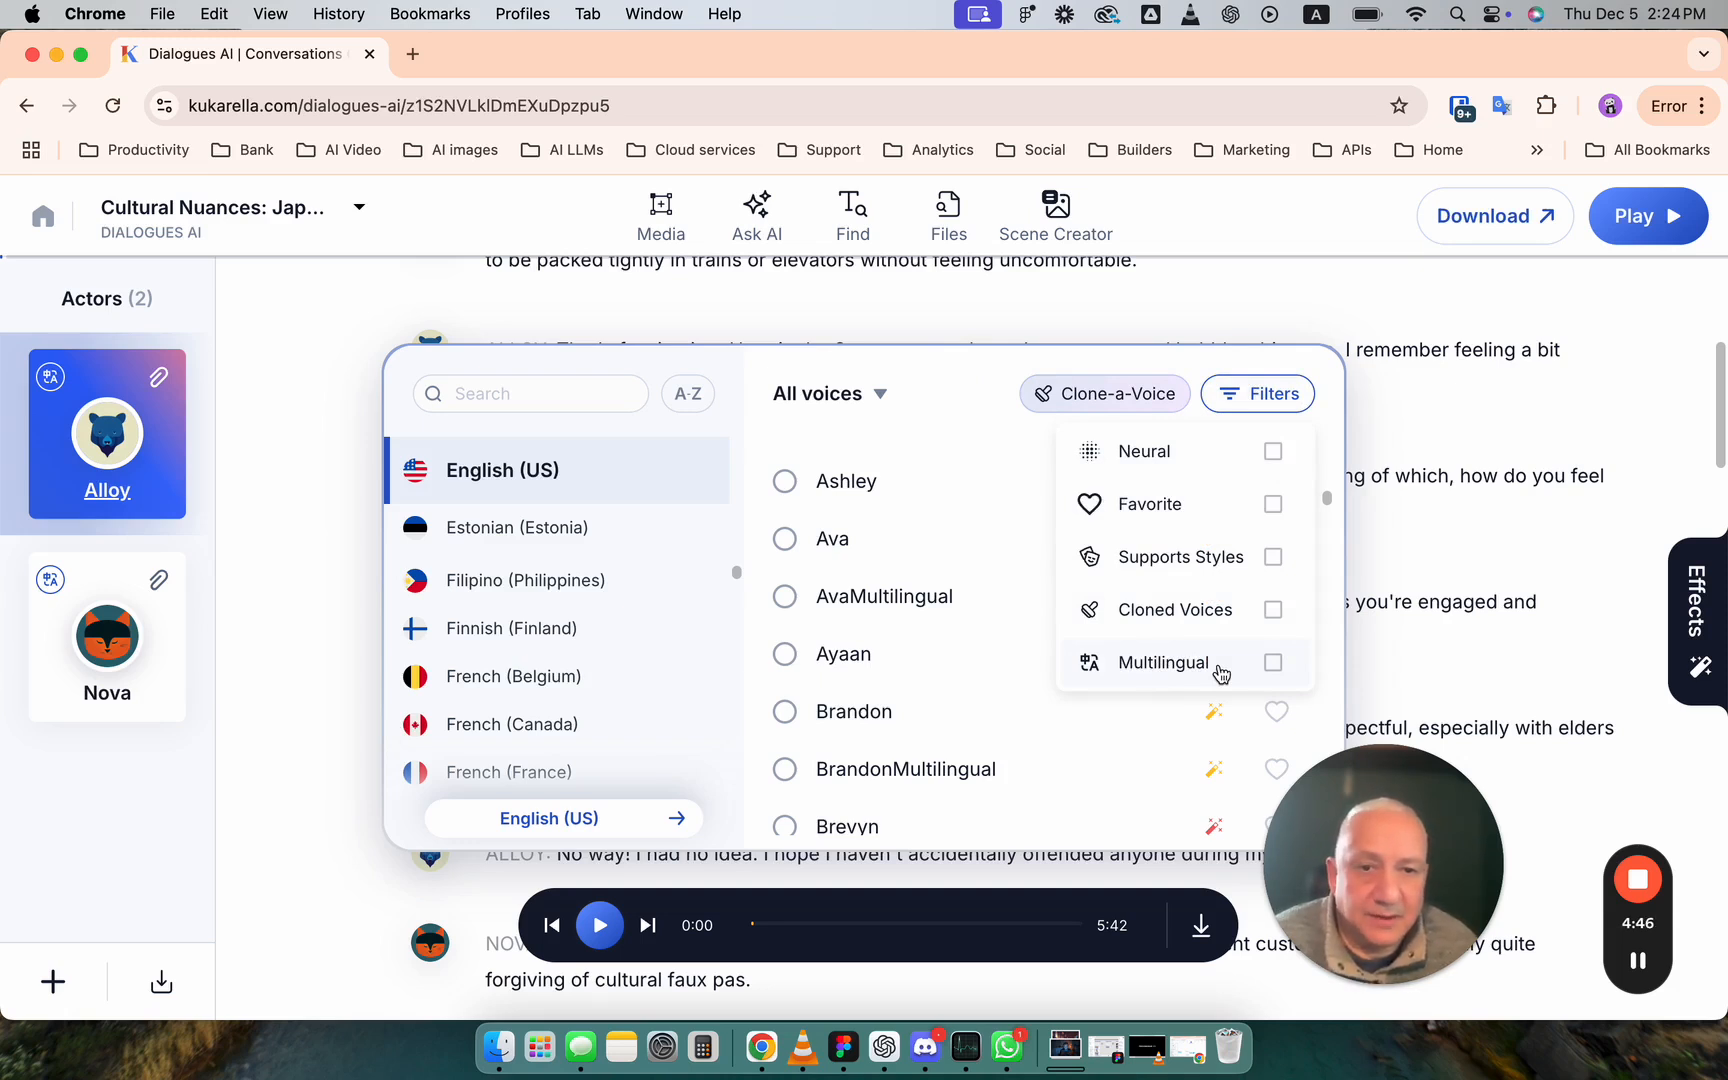
pyautogui.click(1330, 318)
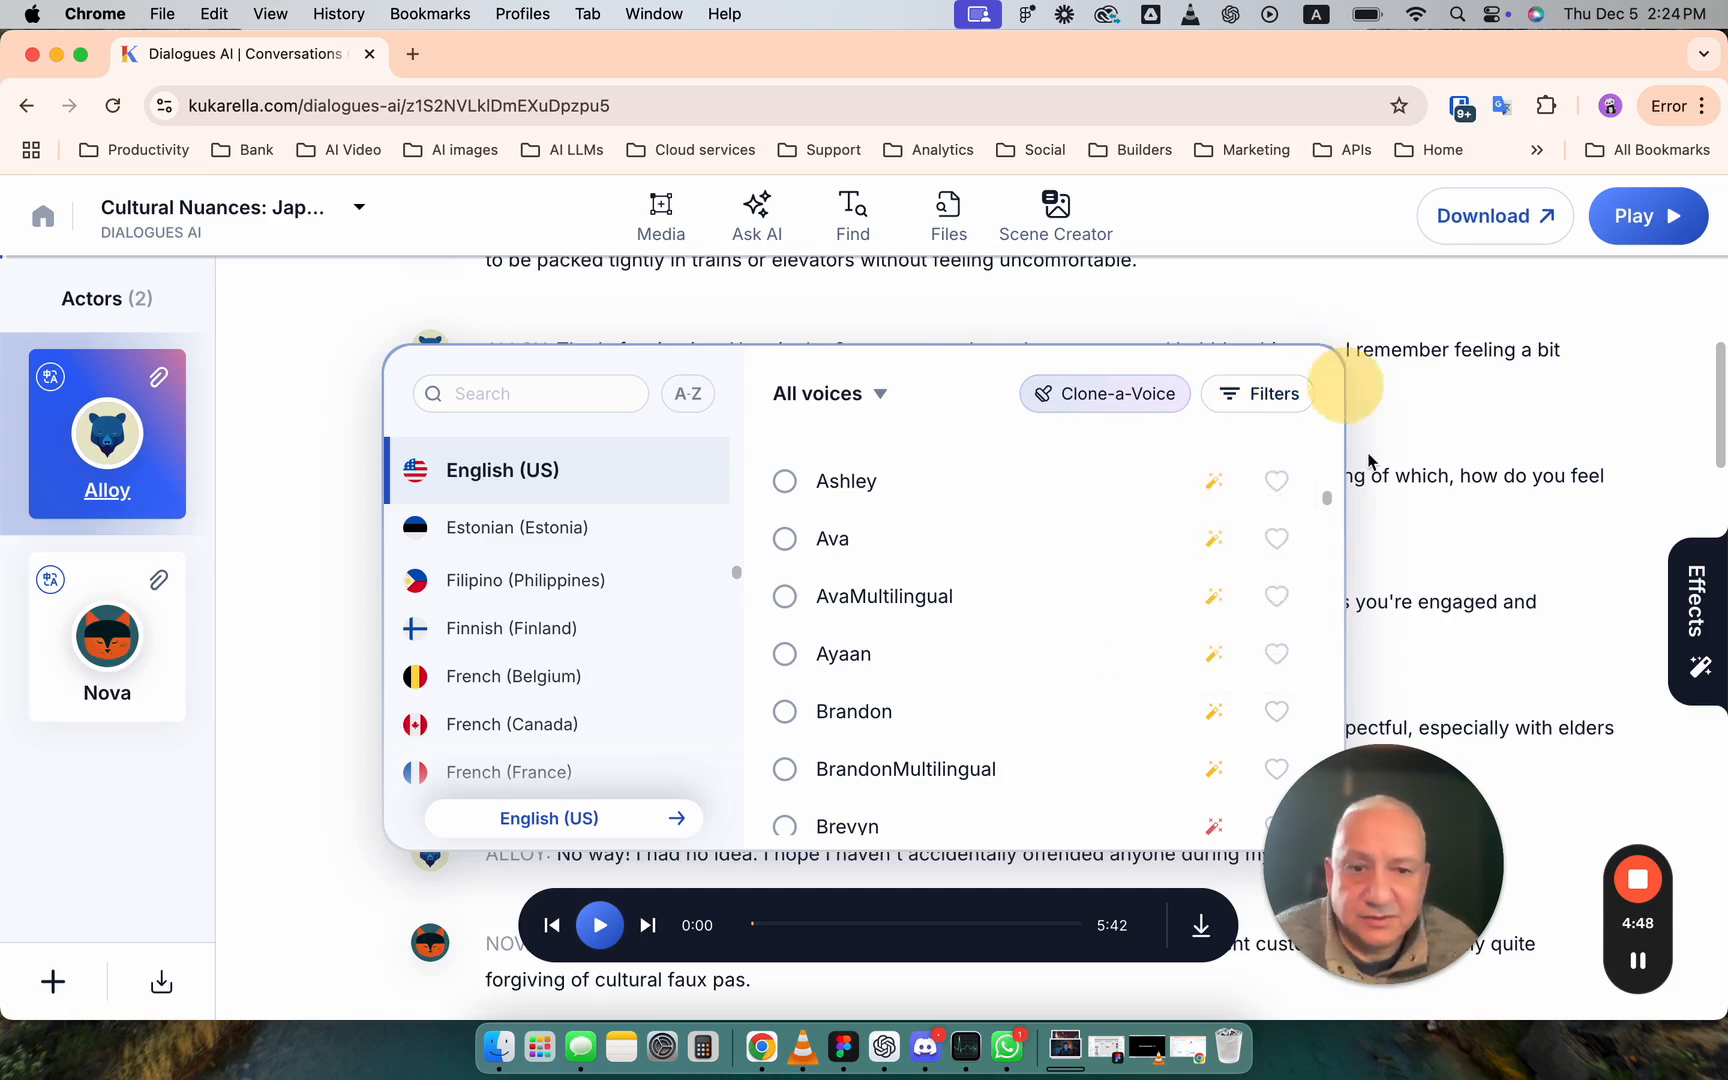
# - Browse the voices again, listen to the Amber and Alloy samples, and close Alloy's voice list without changing the voice
pyautogui.scroll(10, 926, 613)
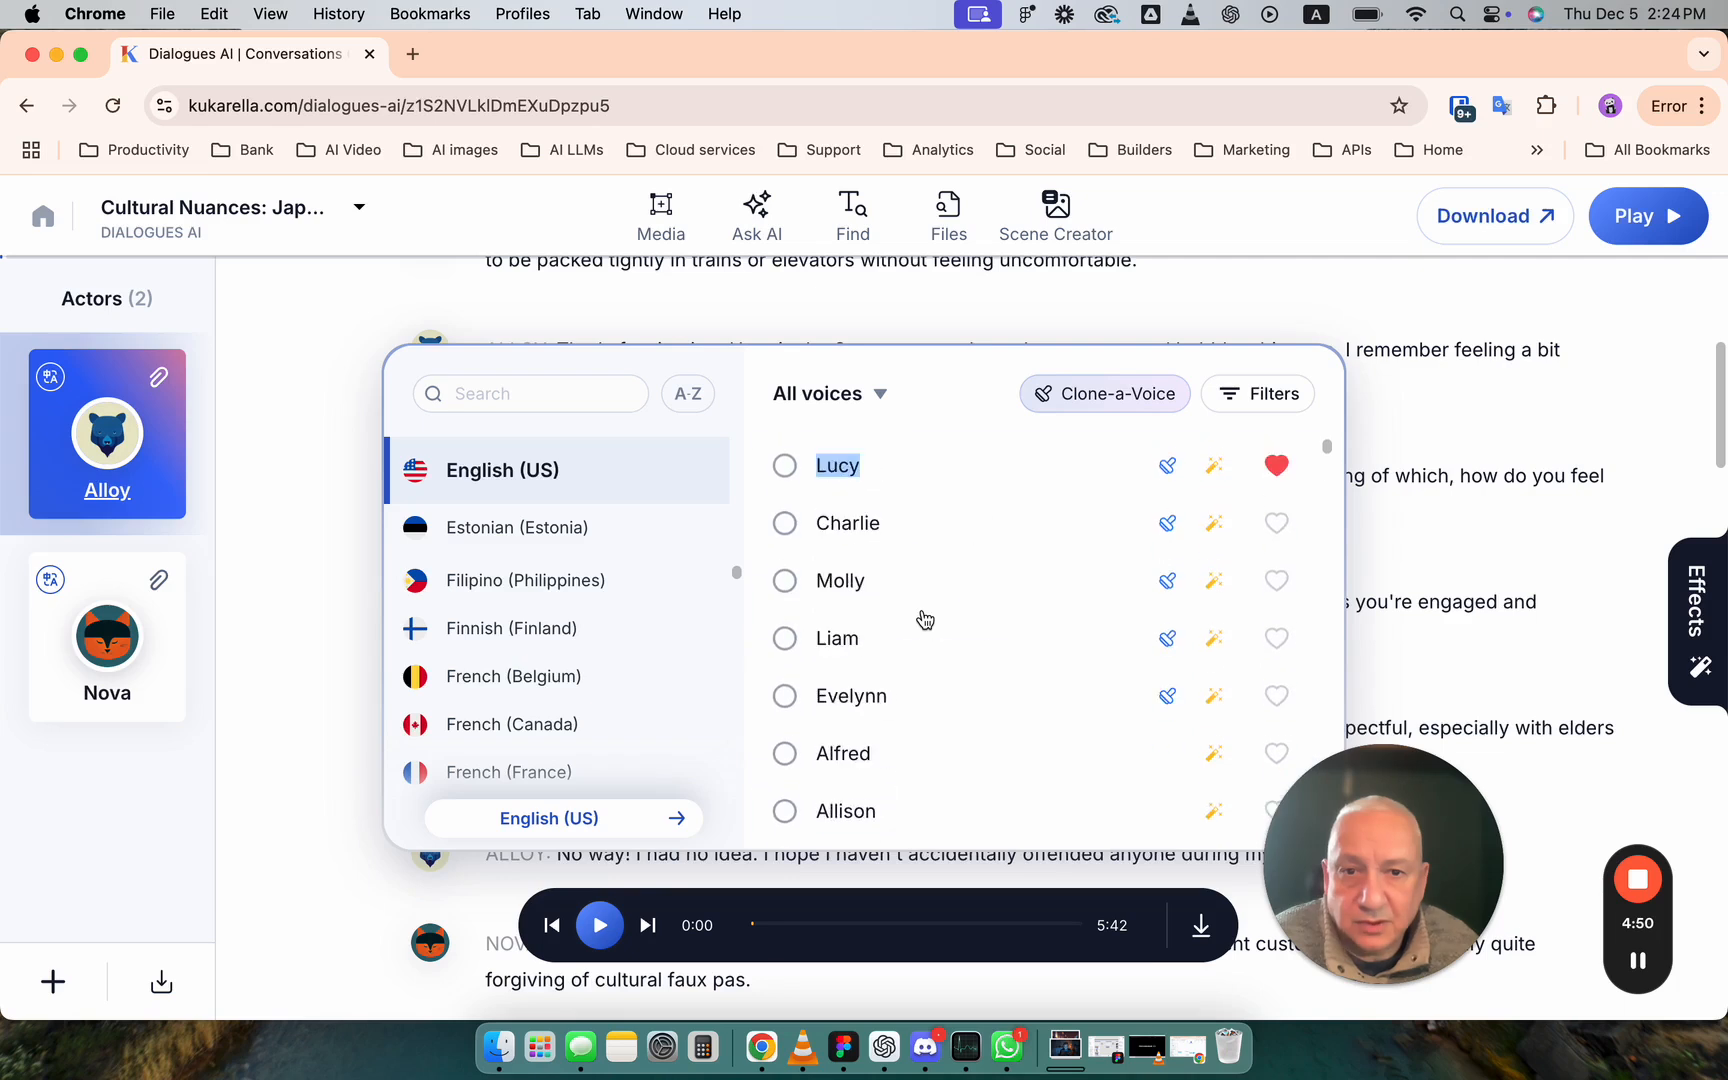
pyautogui.scroll(-10, 925, 620)
pyautogui.scroll(10, 925, 620)
pyautogui.scroll(-2, 925, 620)
pyautogui.scroll(-5, 925, 620)
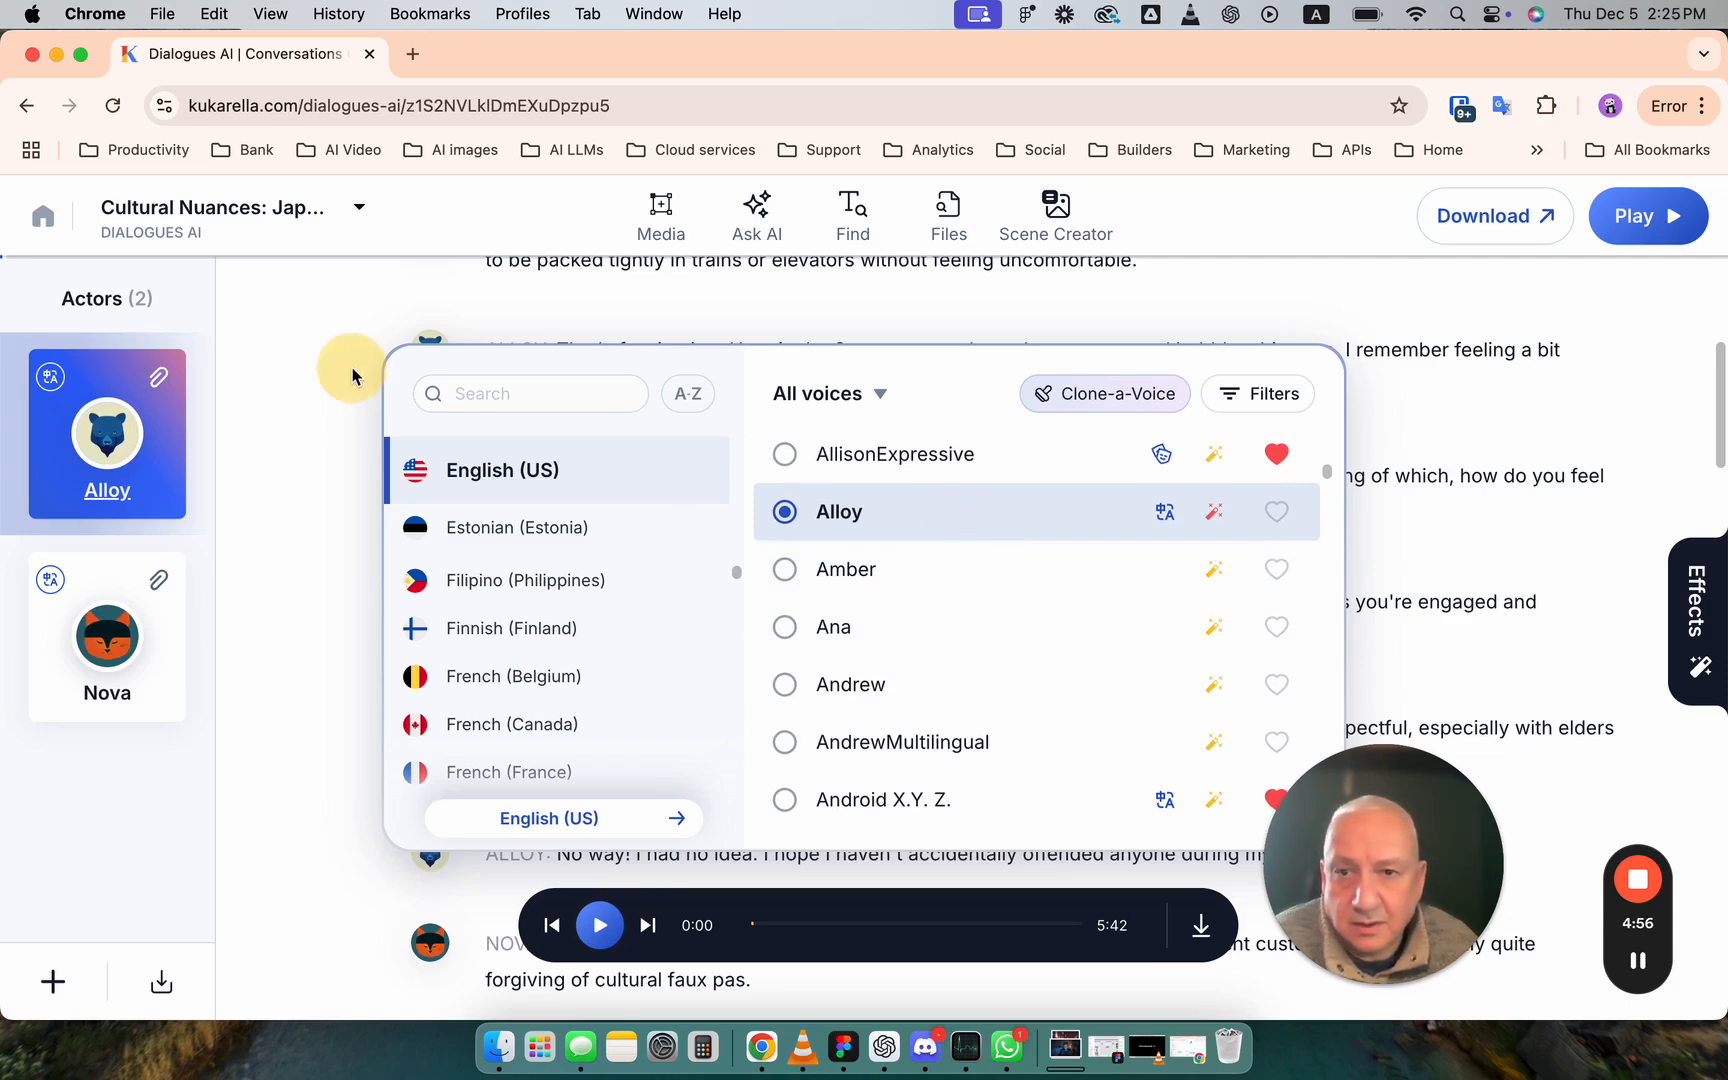
pyautogui.moveTo(1176, 355)
pyautogui.mouseDown()
pyautogui.moveTo(1090, 288)
pyautogui.moveTo(1148, 276)
pyautogui.moveTo(1188, 322)
pyautogui.moveTo(992, 355)
pyautogui.moveTo(922, 332)
pyautogui.mouseUp()
pyautogui.click(926, 326)
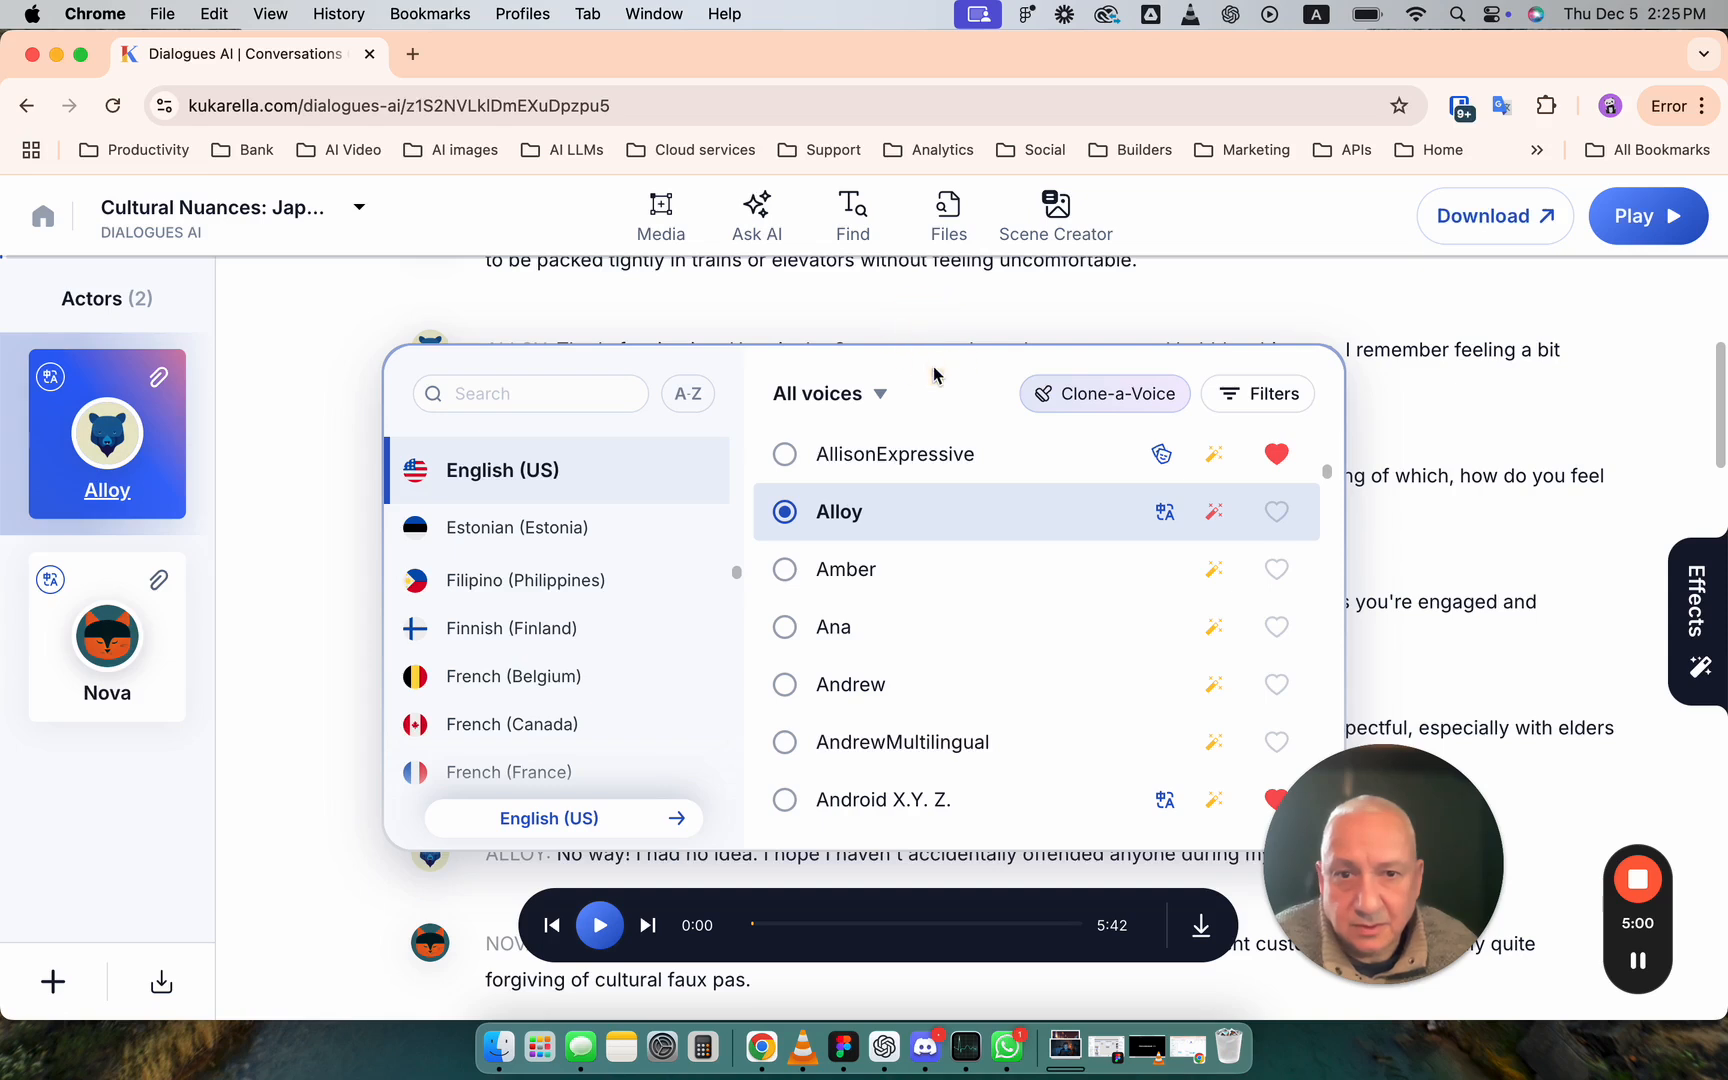
pyautogui.click(893, 566)
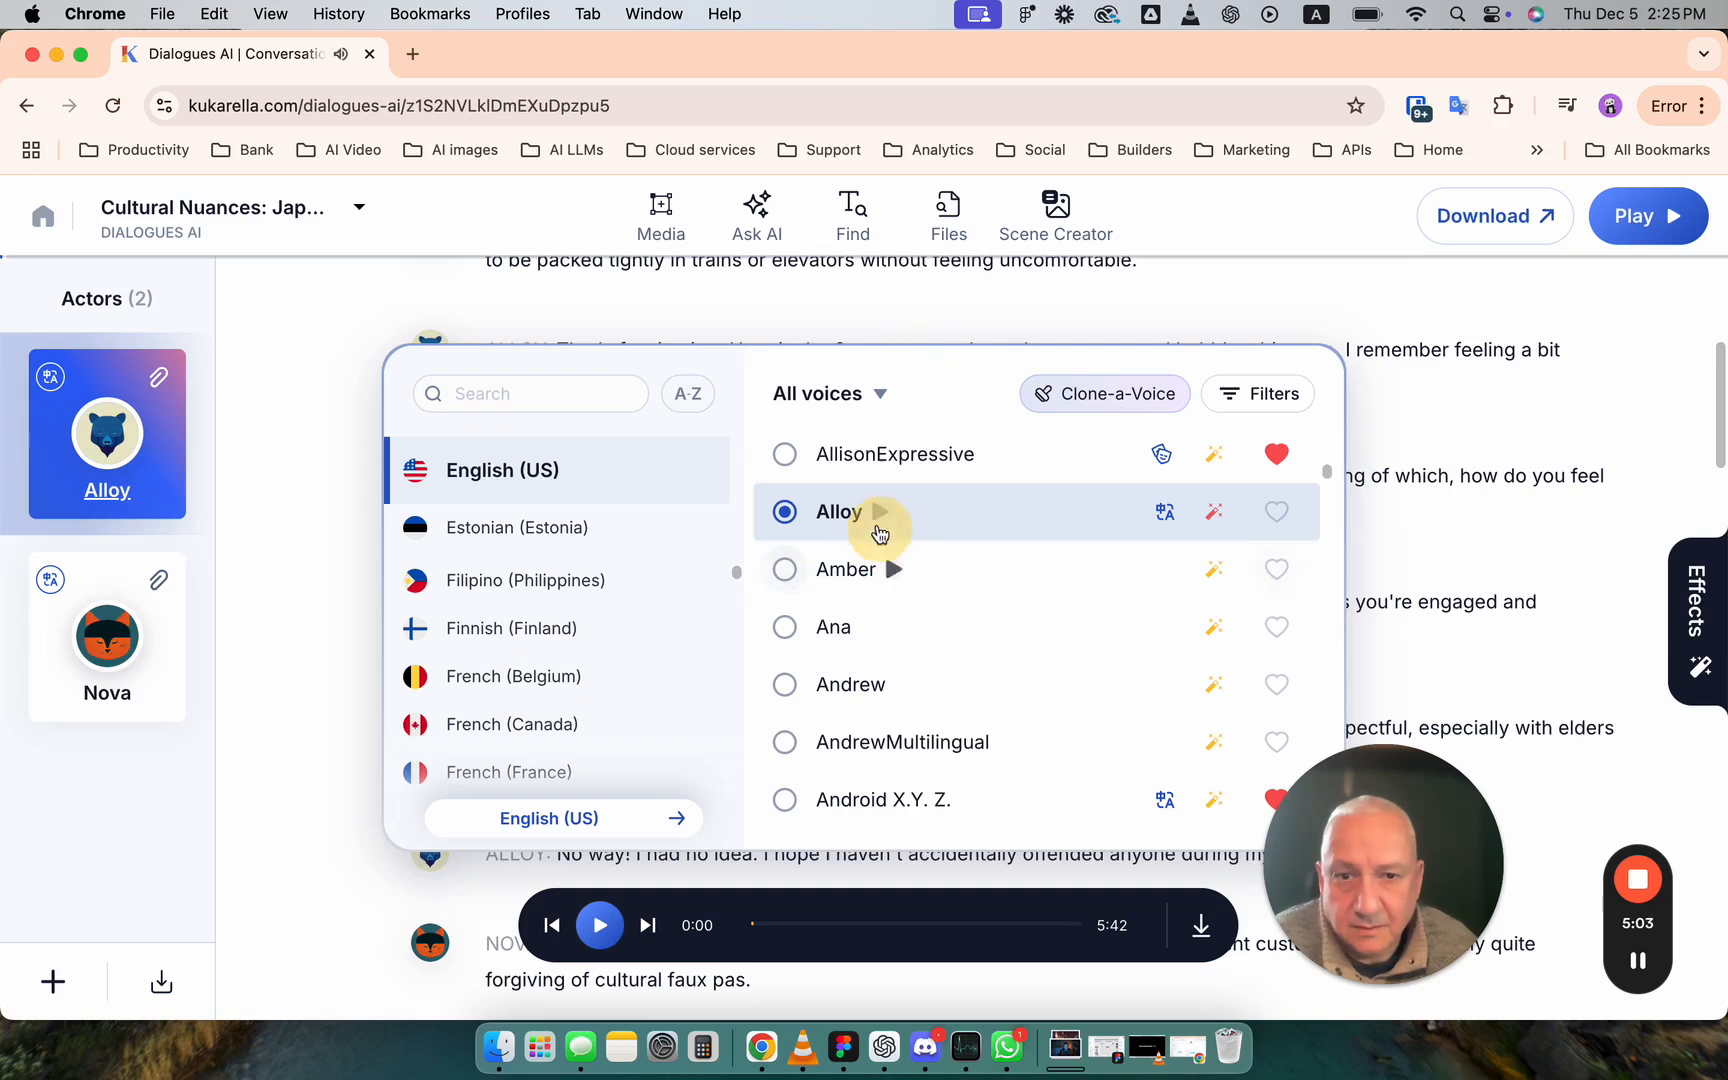
pyautogui.click(881, 516)
pyautogui.click(880, 516)
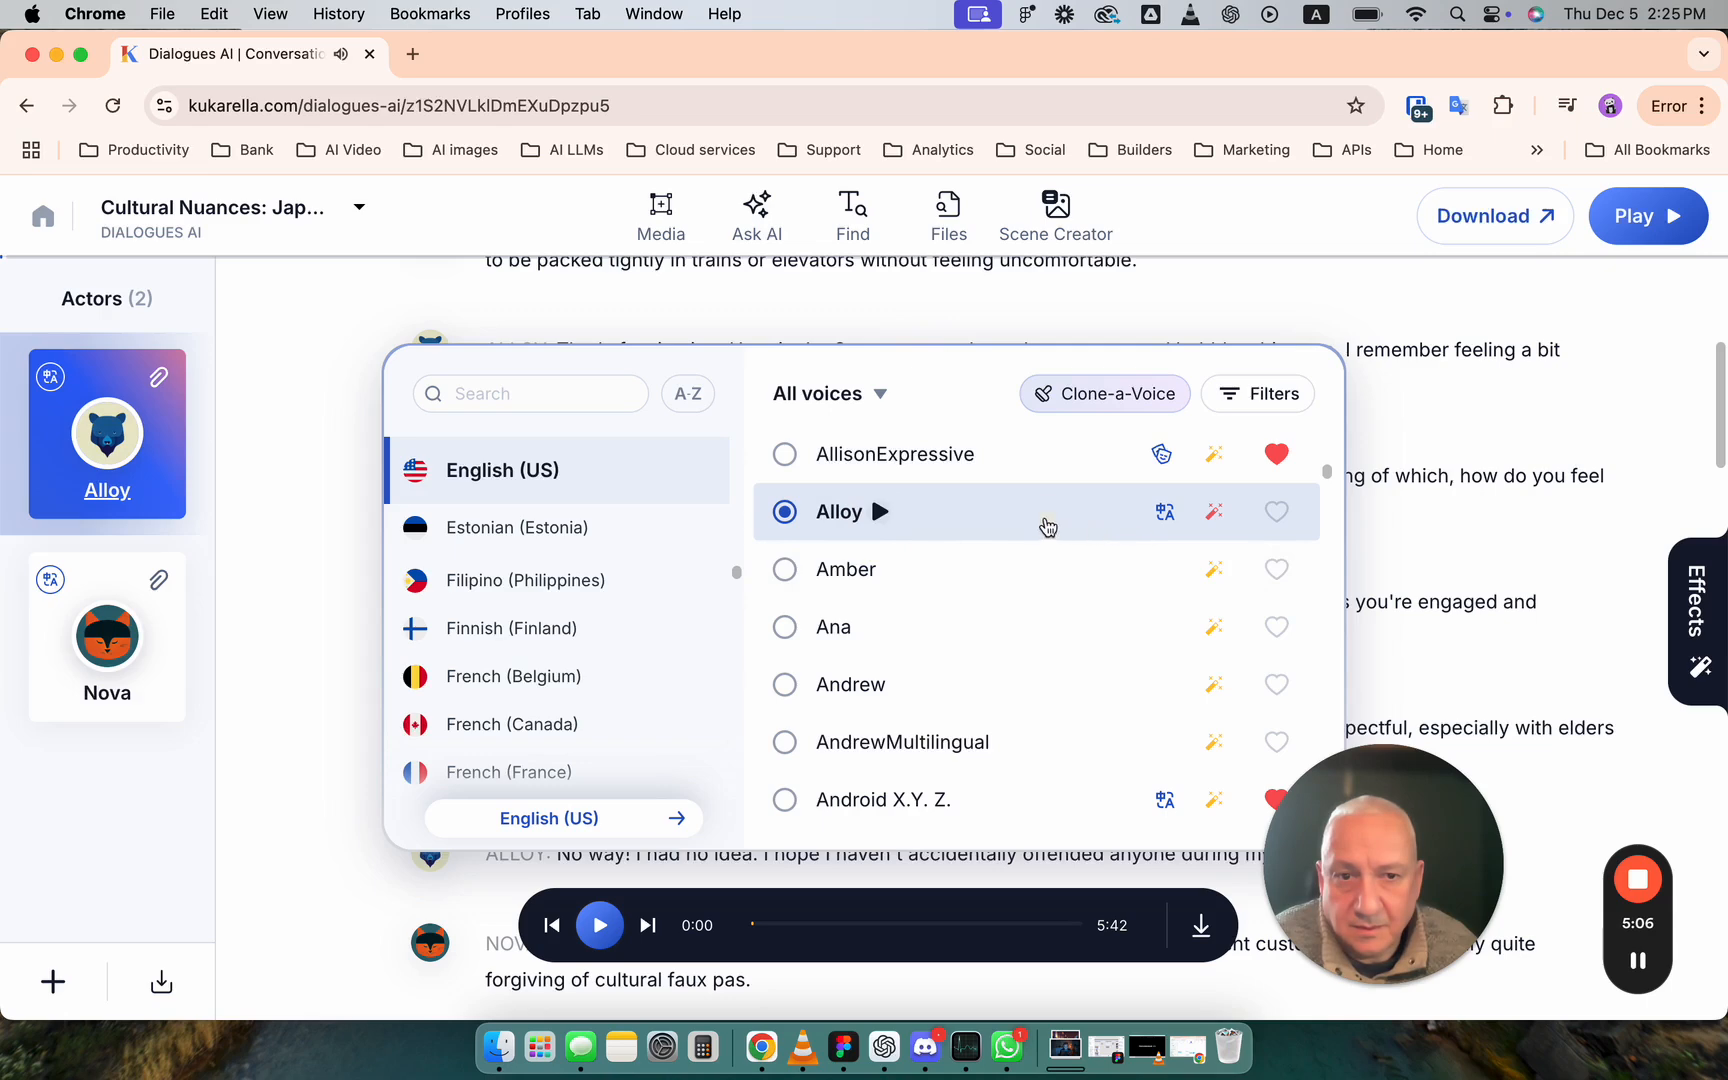
pyautogui.click(1446, 469)
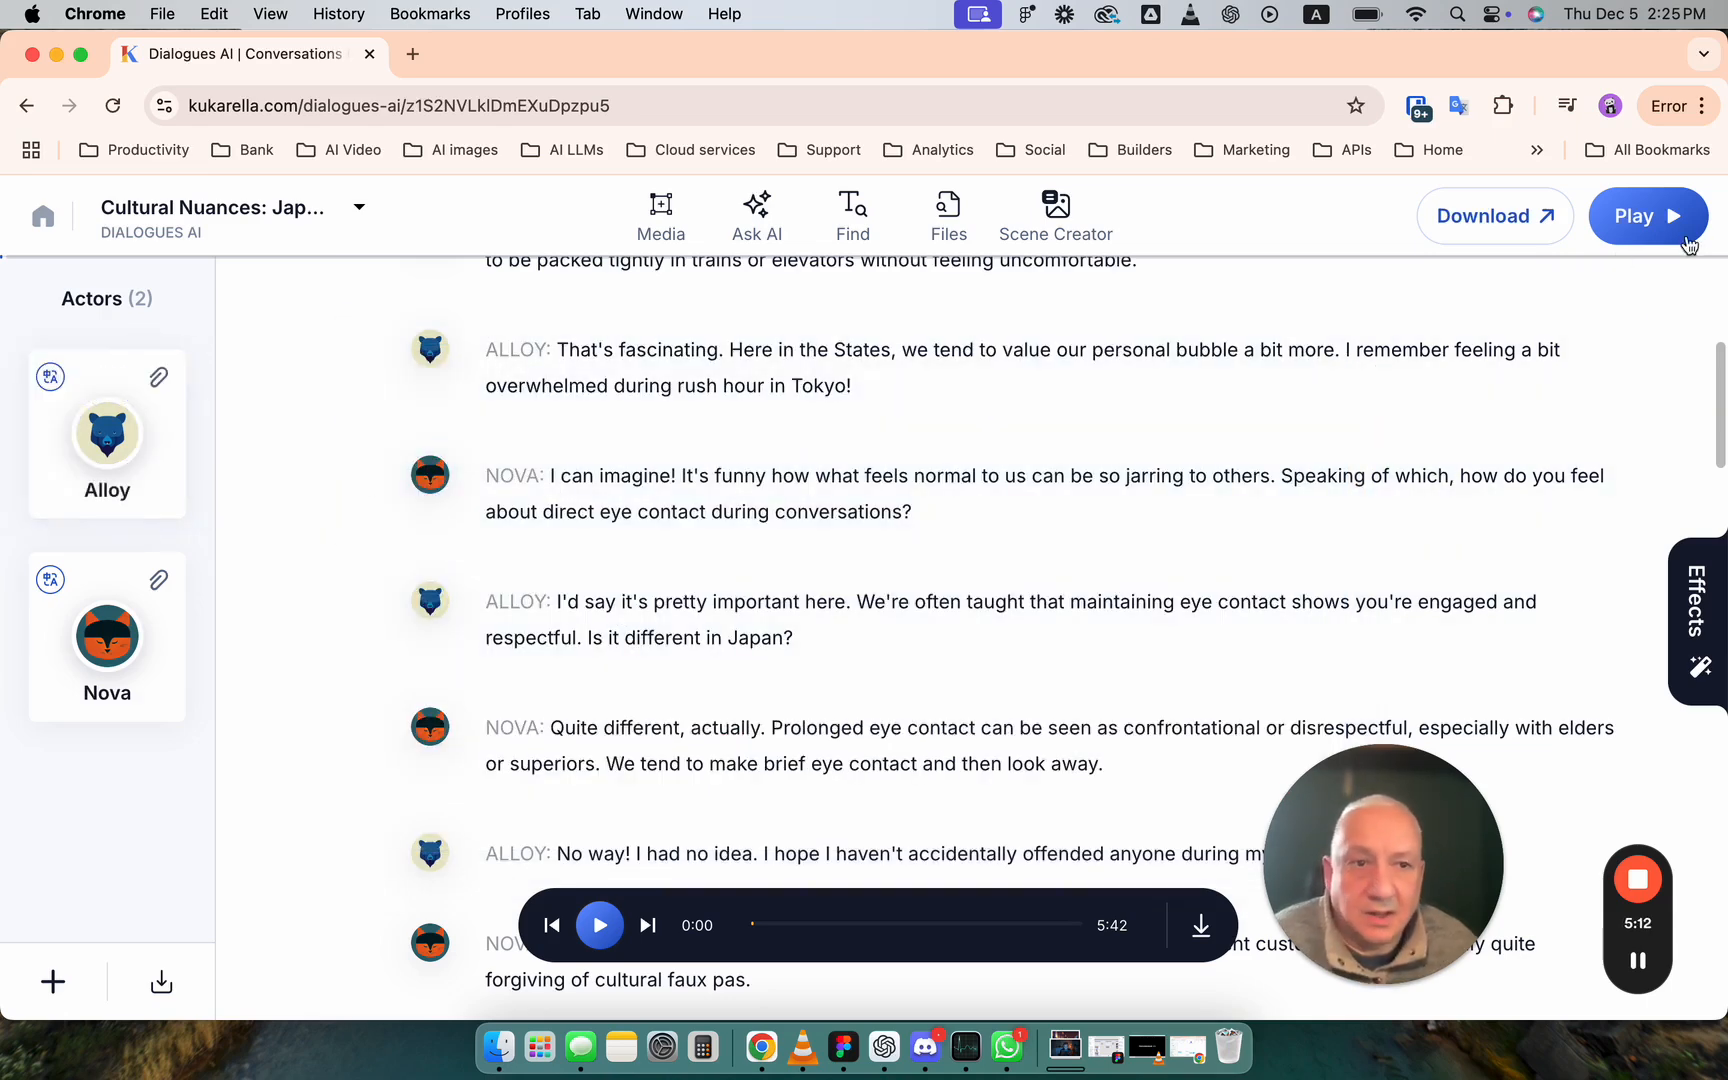
# - Listen to the opening lines of the converted dialogue at a lower volume and pause at about 0:25
pyautogui.click(1613, 228)
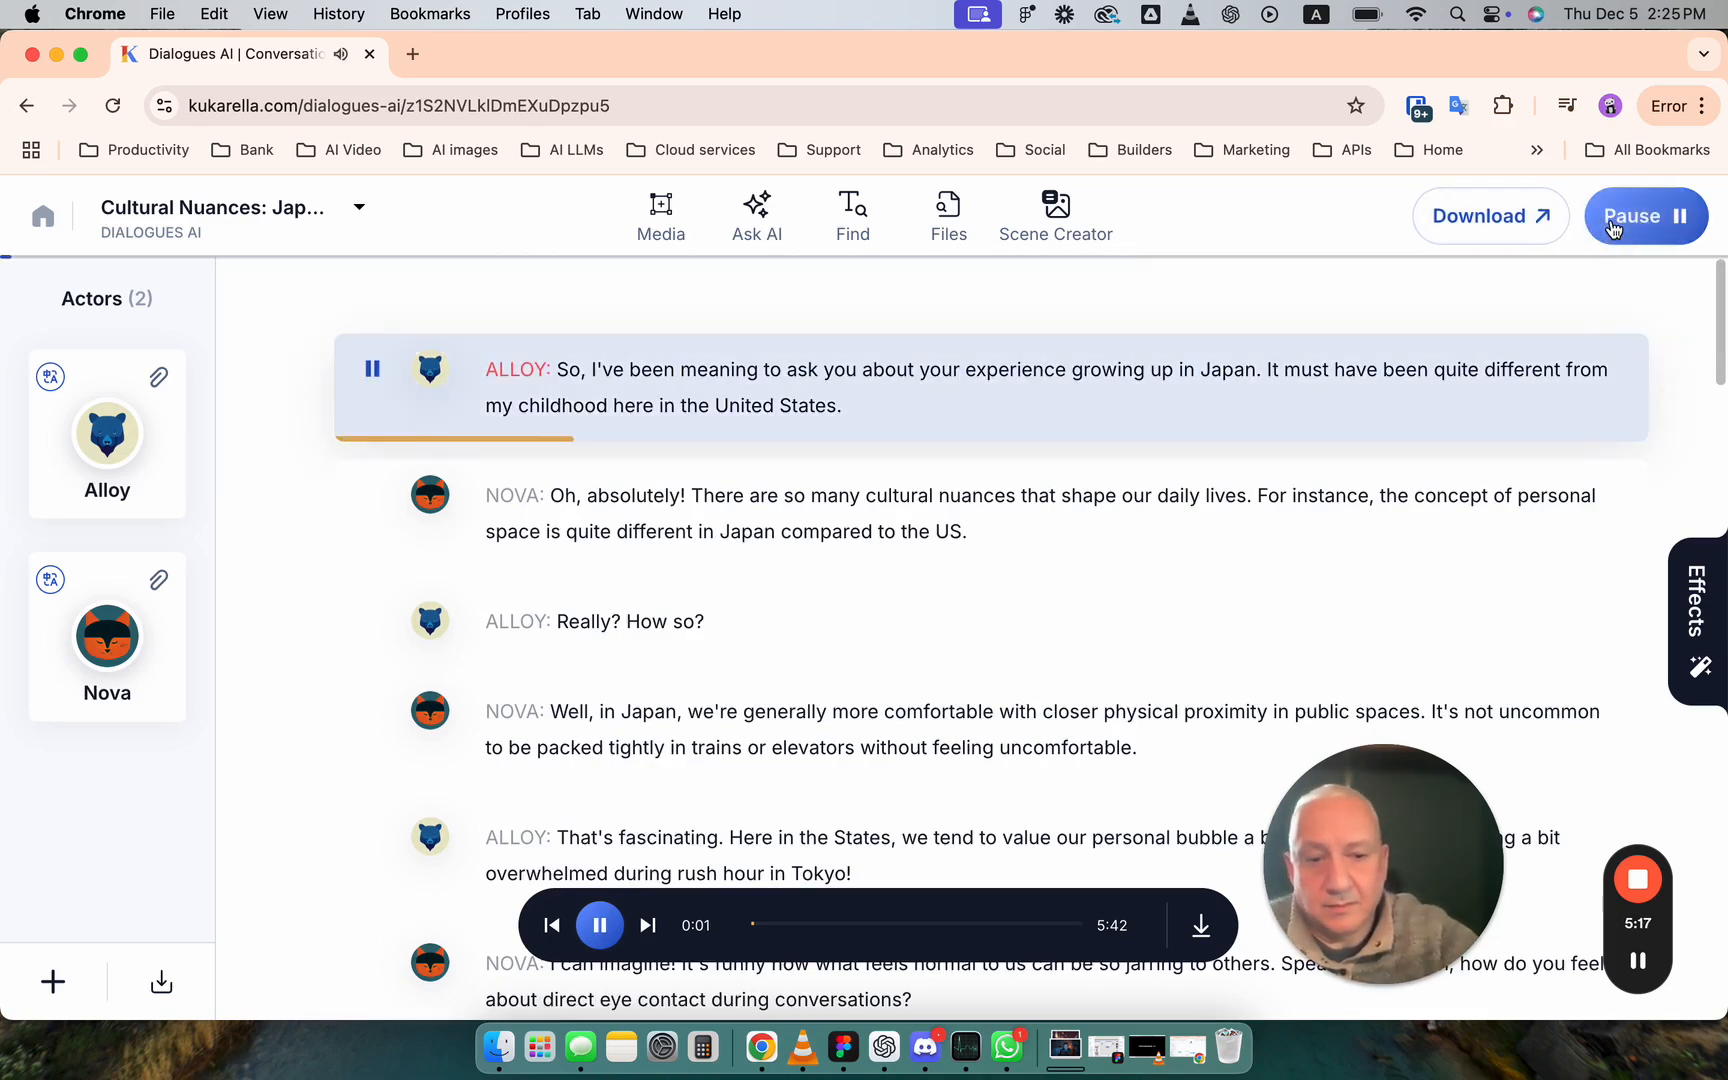
pyautogui.press('XF86AudioLowerVolume')
pyautogui.press('XF86AudioLowerVolume')
pyautogui.press('XF86AudioLowerVolume')
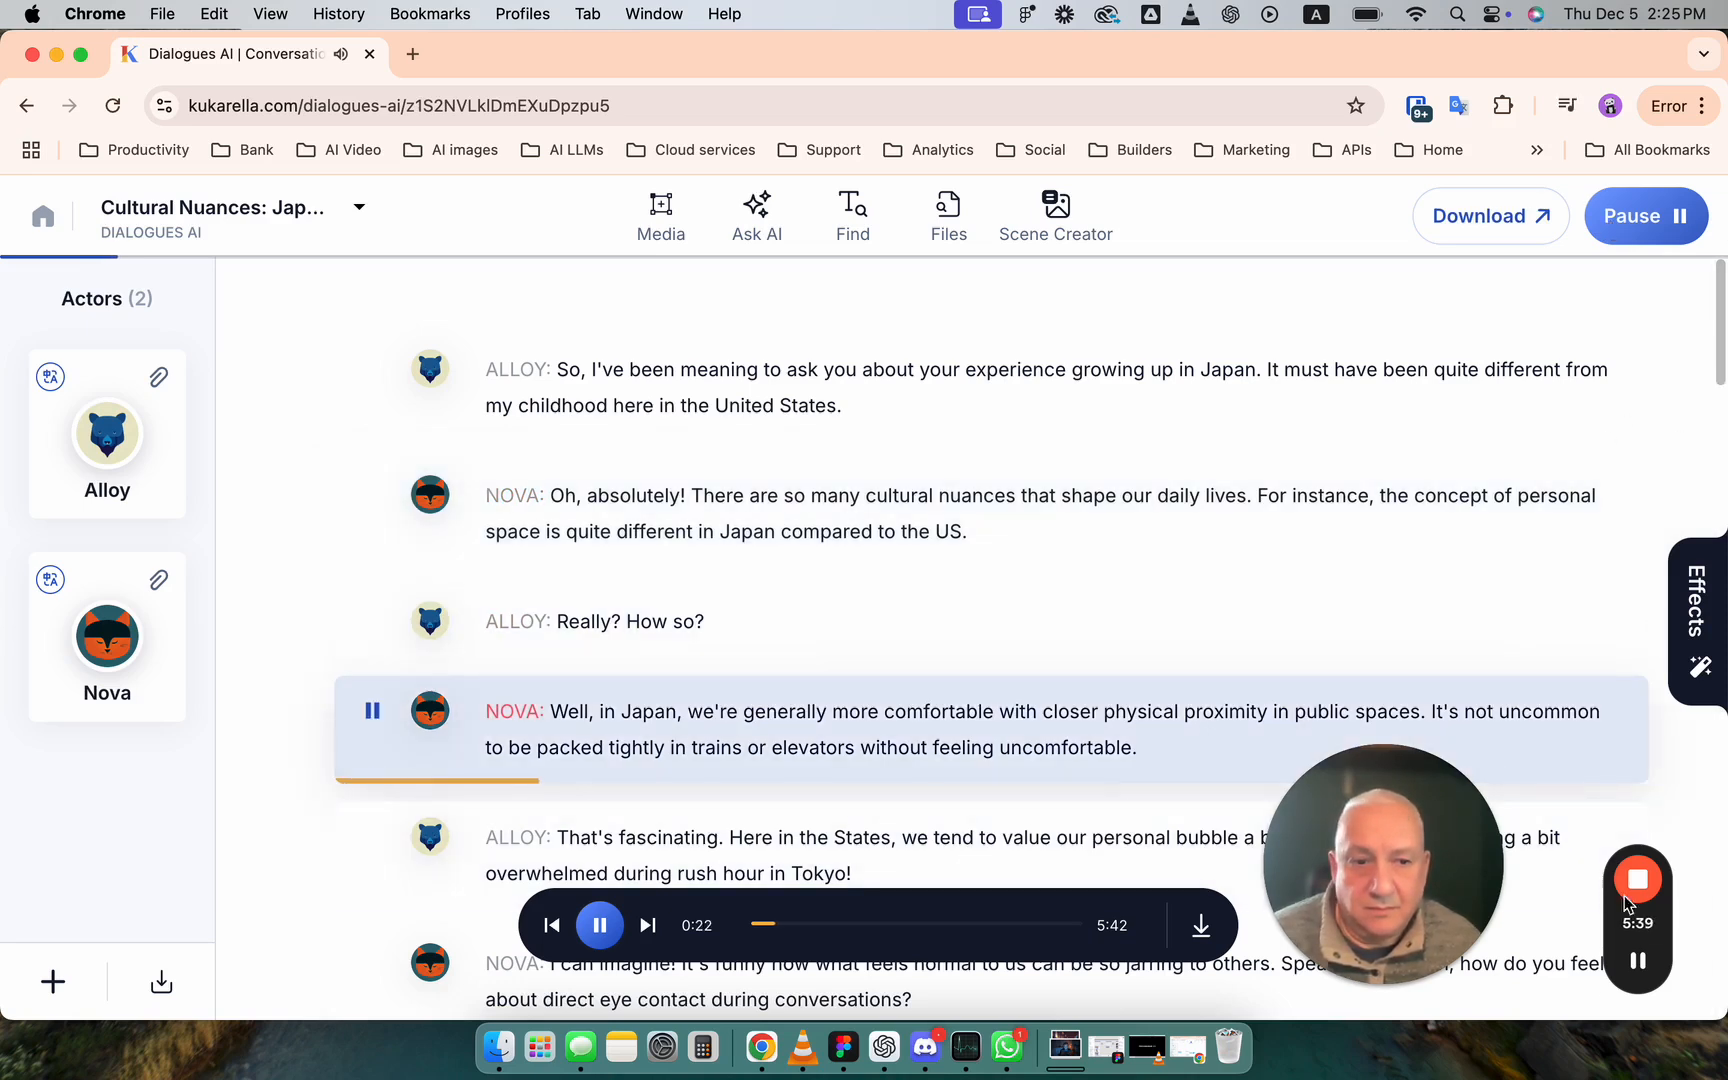
pyautogui.click(611, 937)
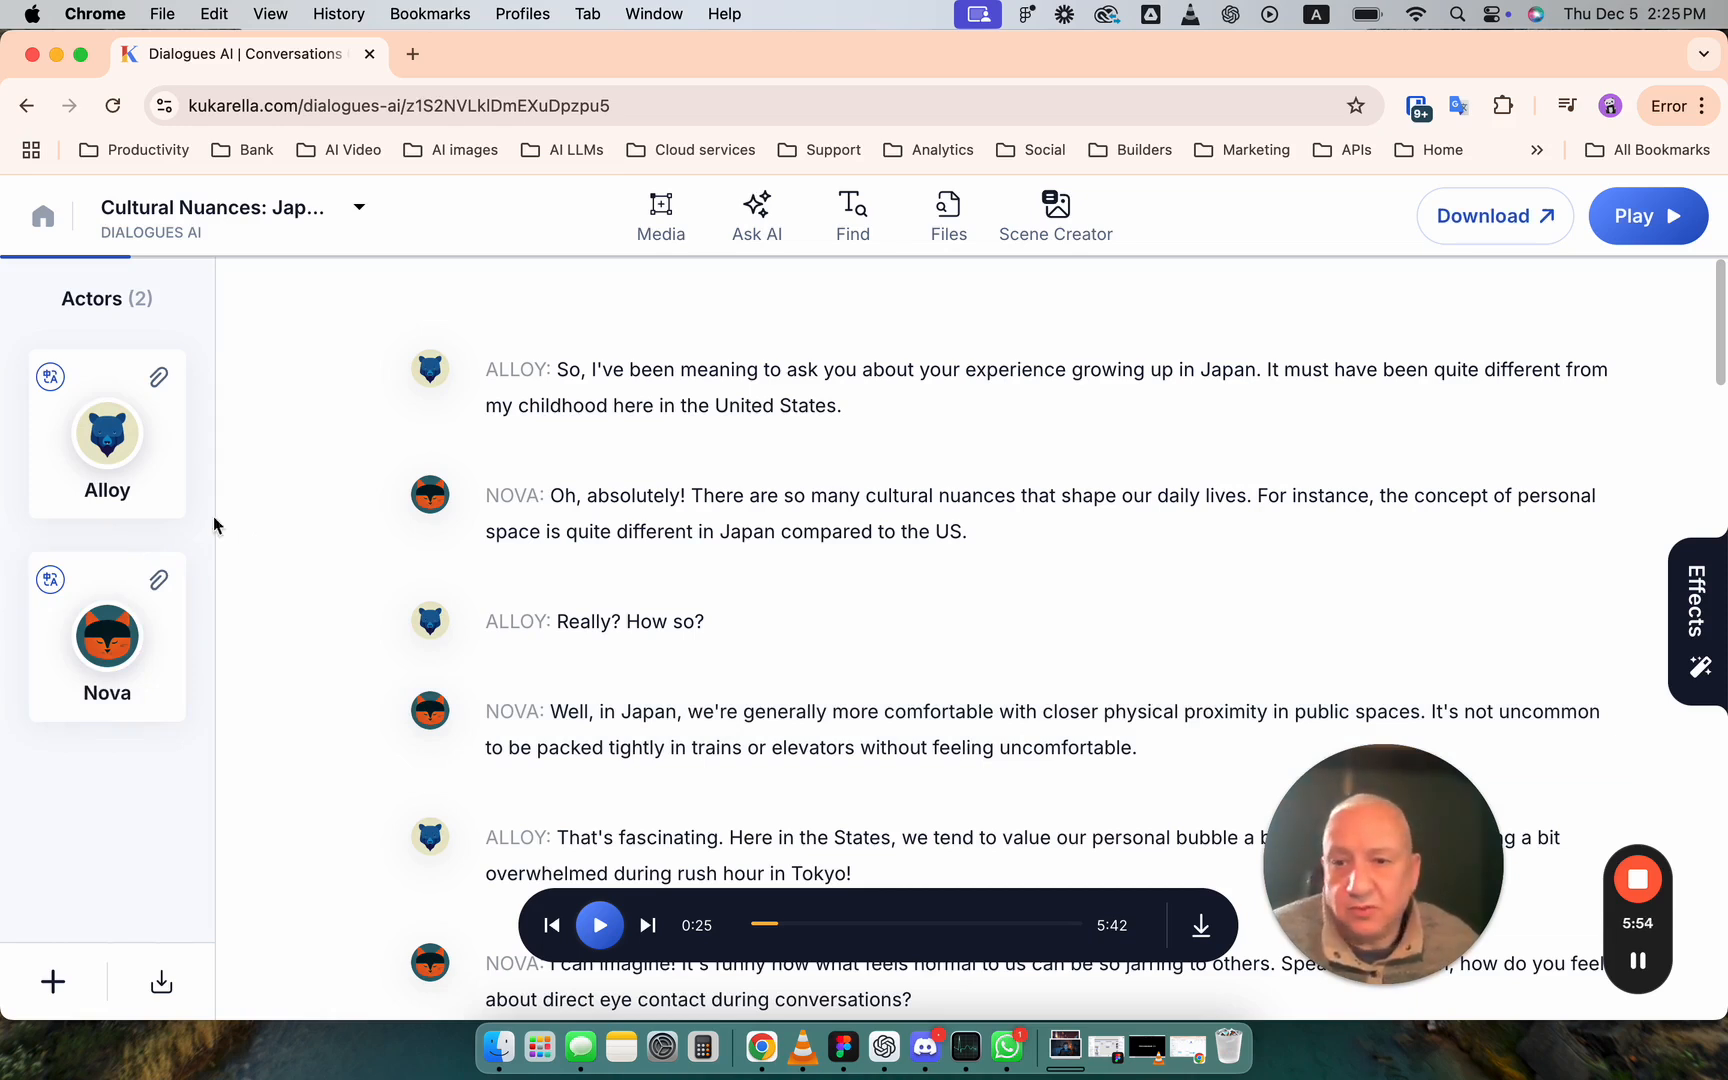
# - Open the voice choices for the actor Nova and browse the English (US) voices
pyautogui.click(152, 635)
pyautogui.click(993, 577)
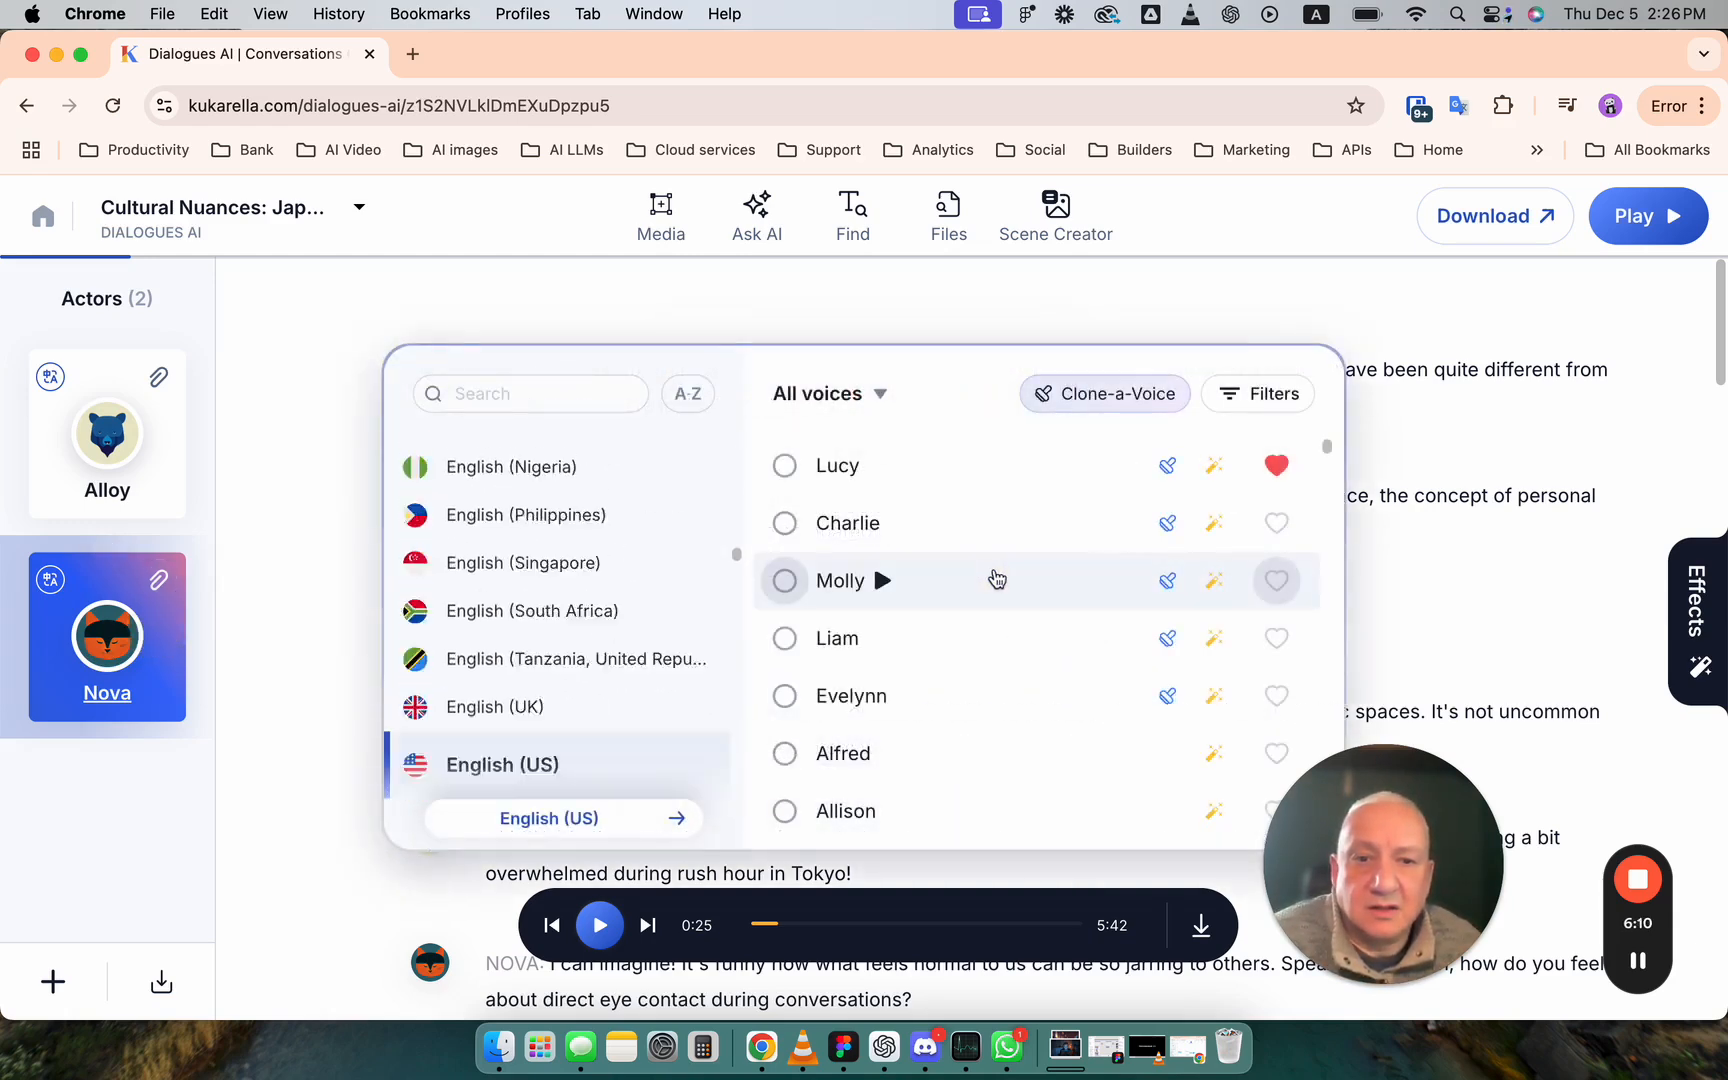
pyautogui.scroll(-20, 947, 589)
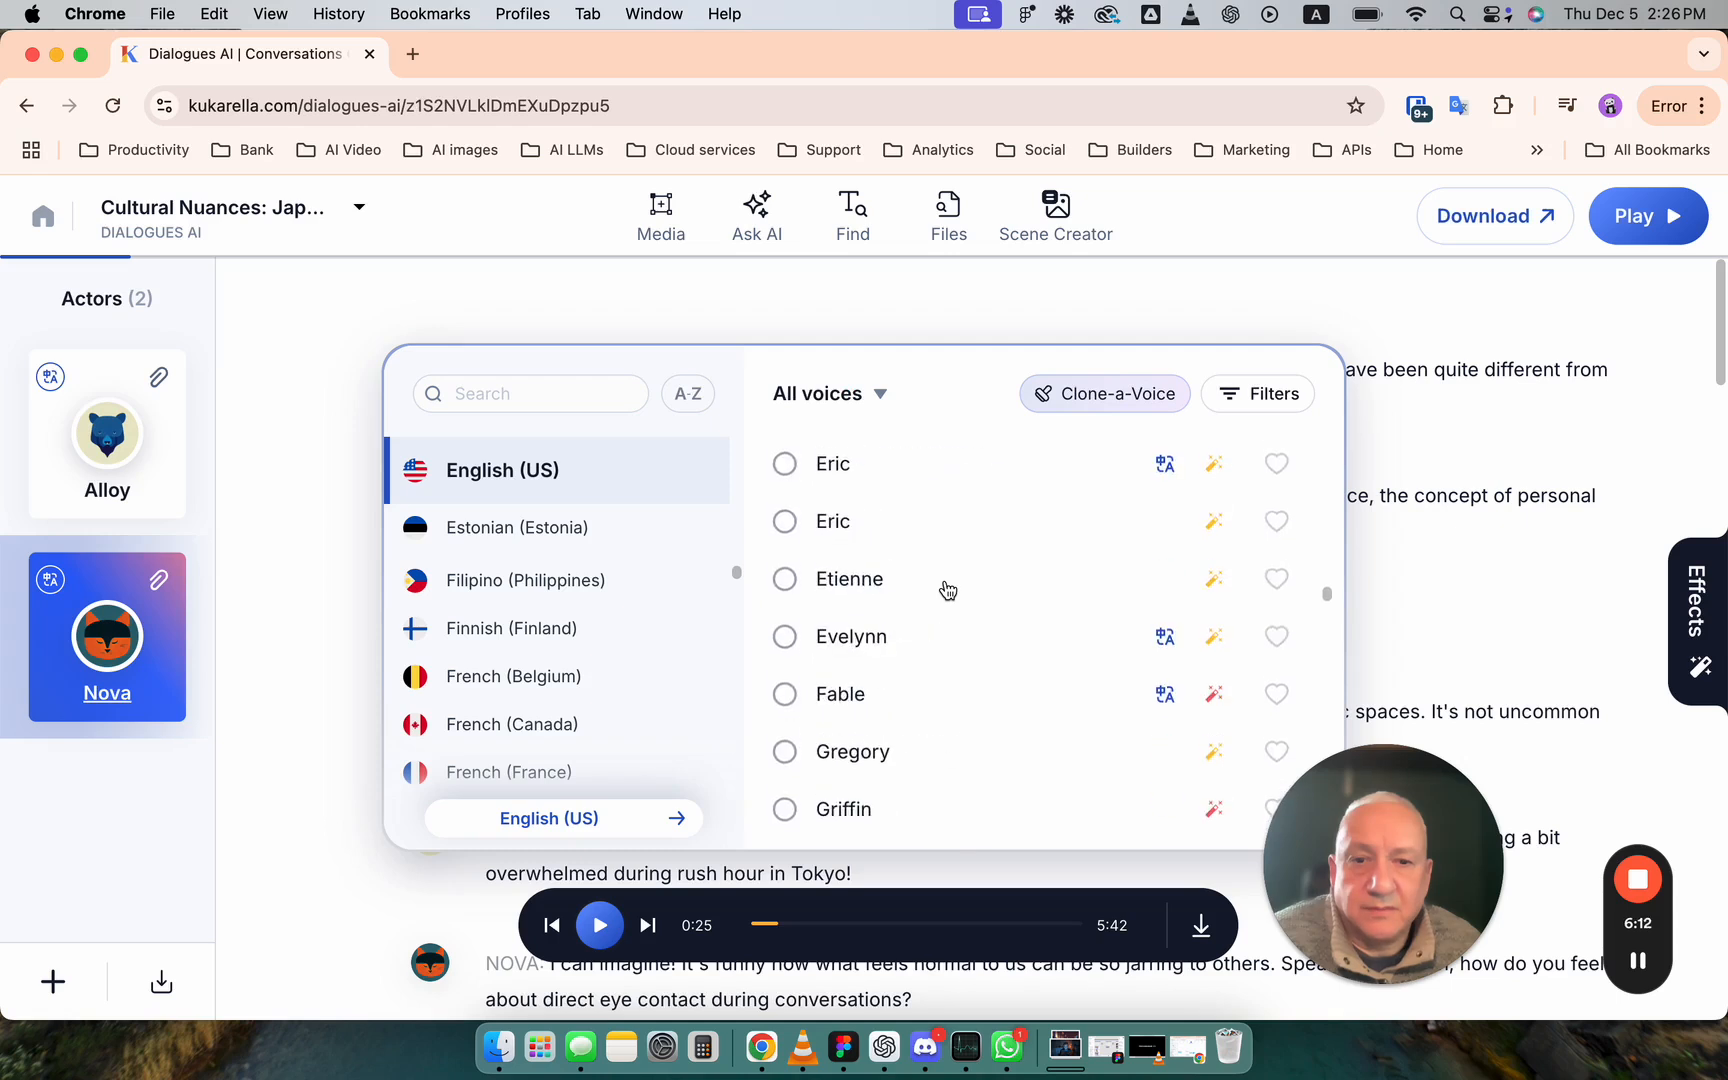
pyautogui.scroll(-5, 947, 589)
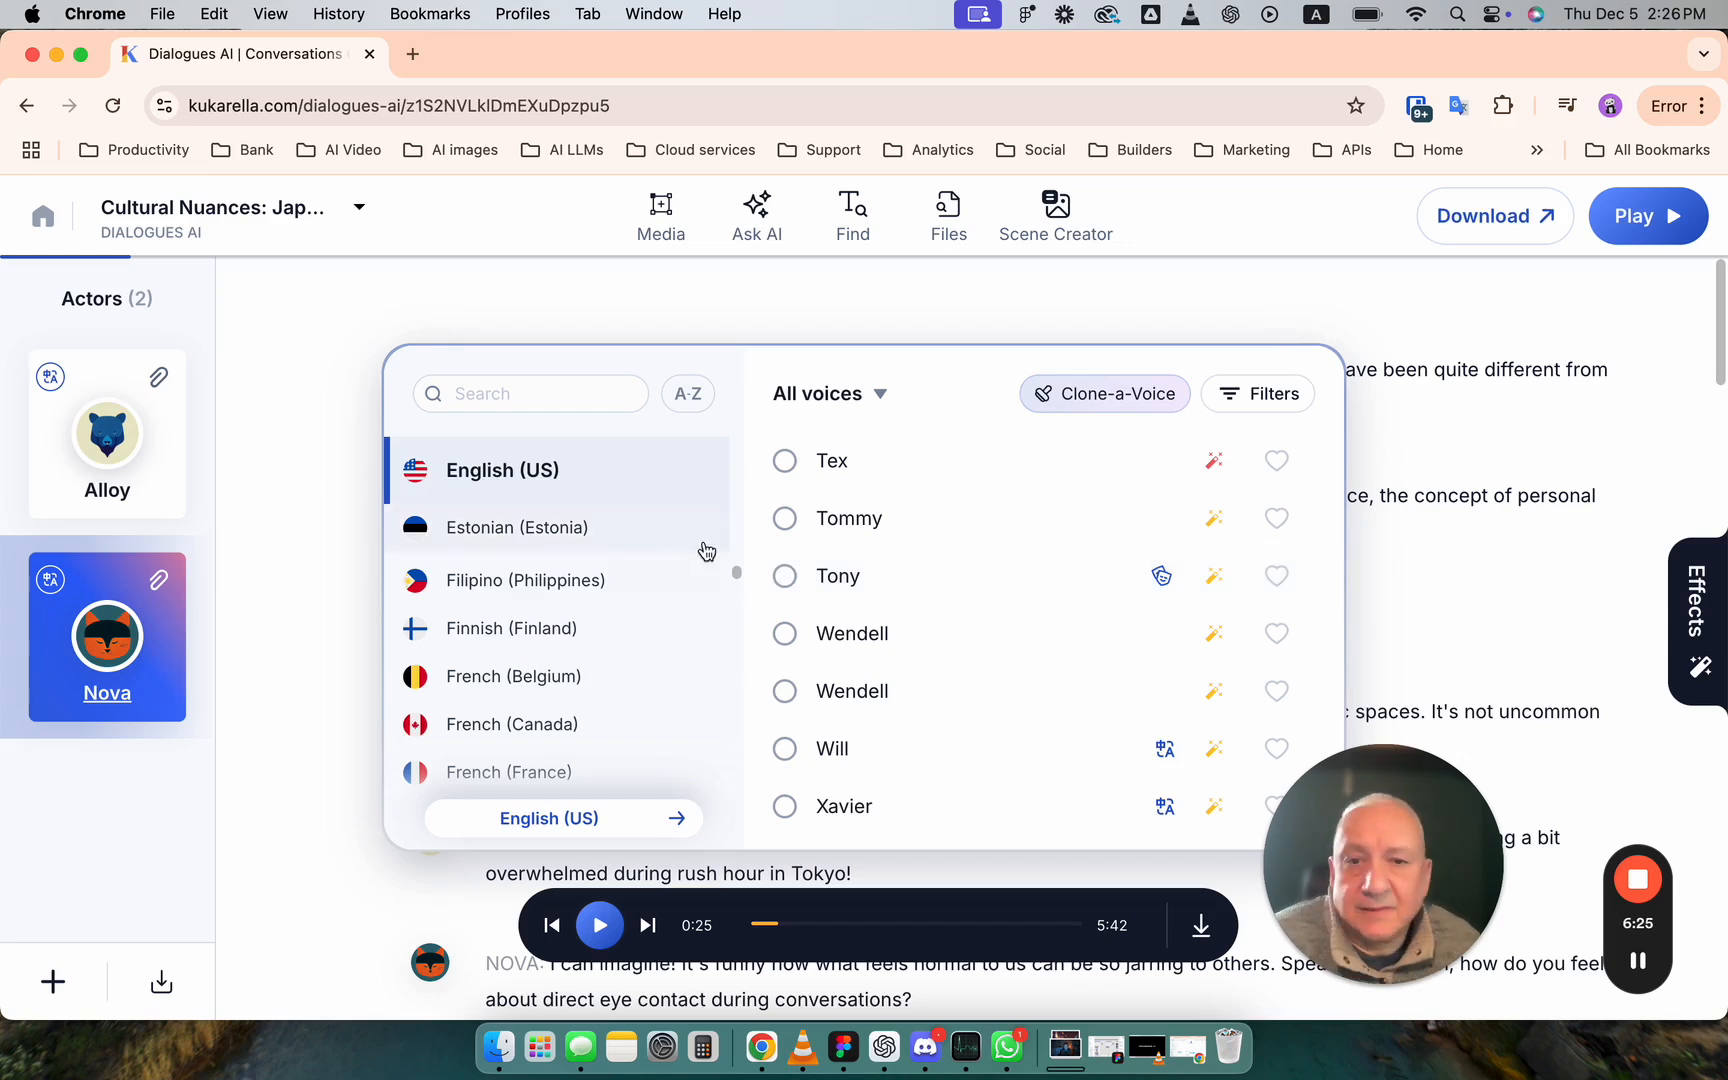
# - Narrow Nova's voice choices to female English (UK) voices and check the styles that Sonia supports
pyautogui.scroll(5, 672, 547)
pyautogui.scroll(-3, 672, 547)
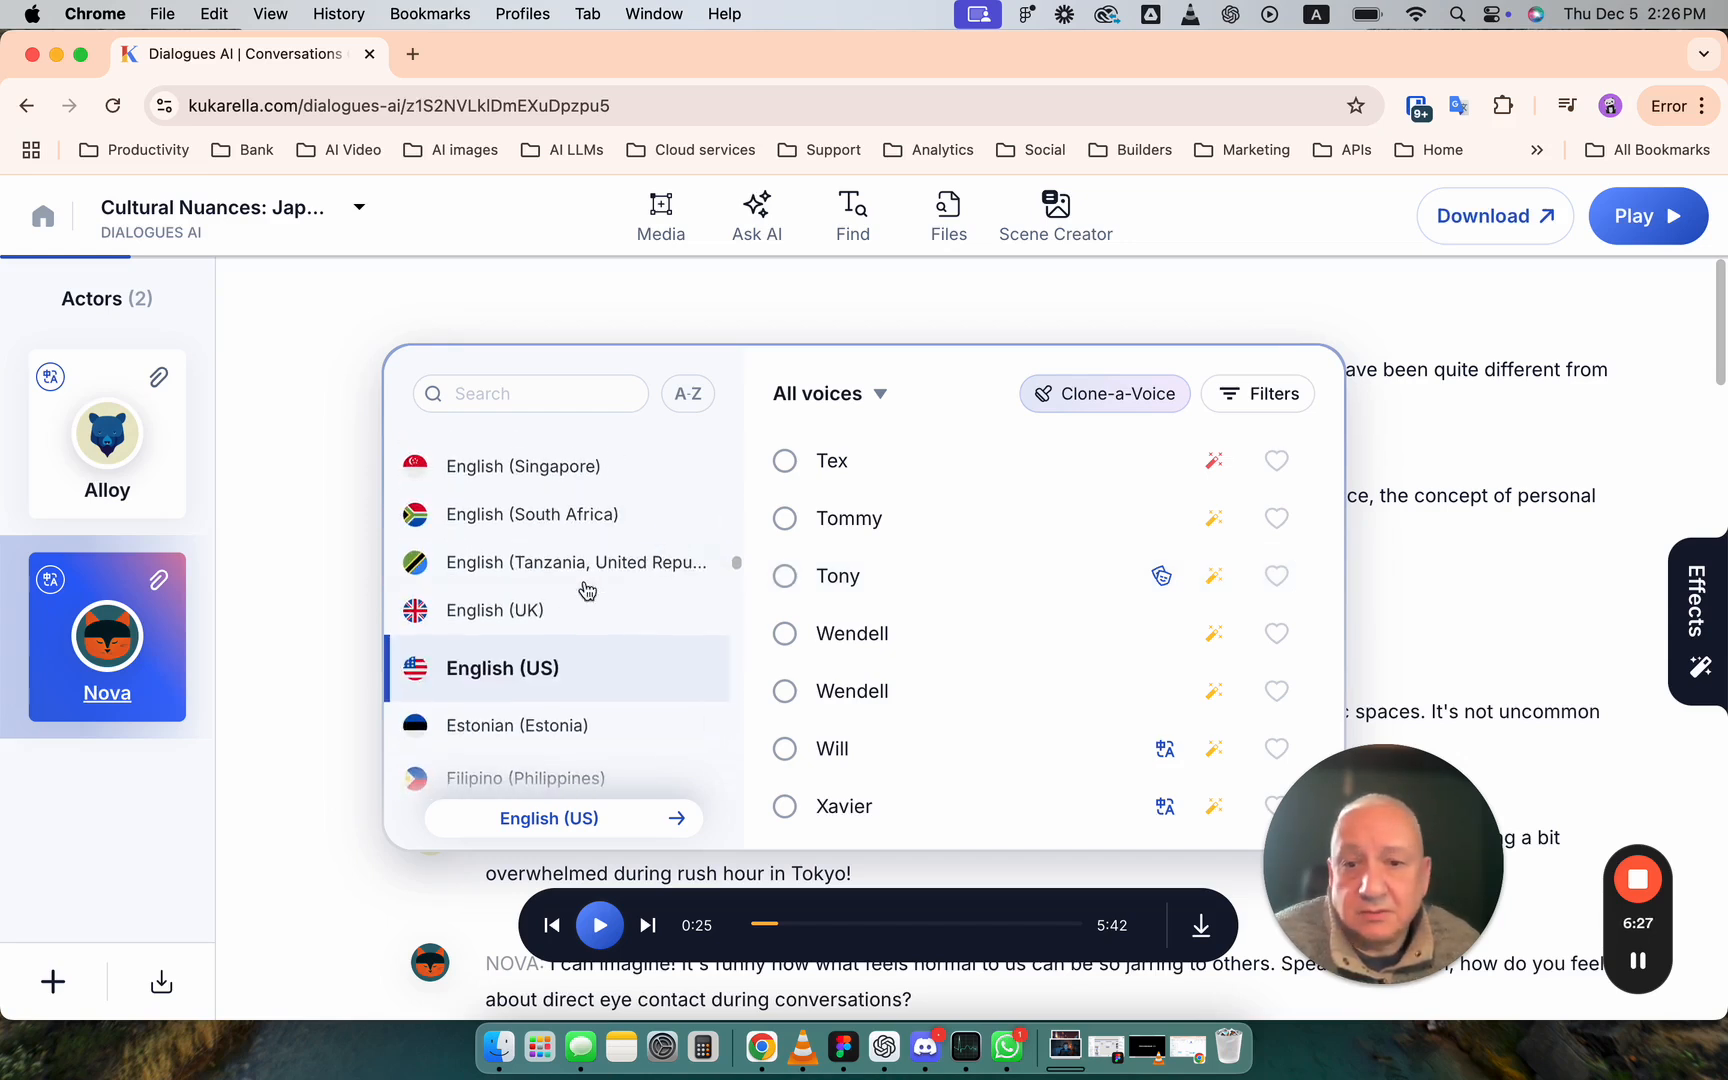
pyautogui.click(563, 612)
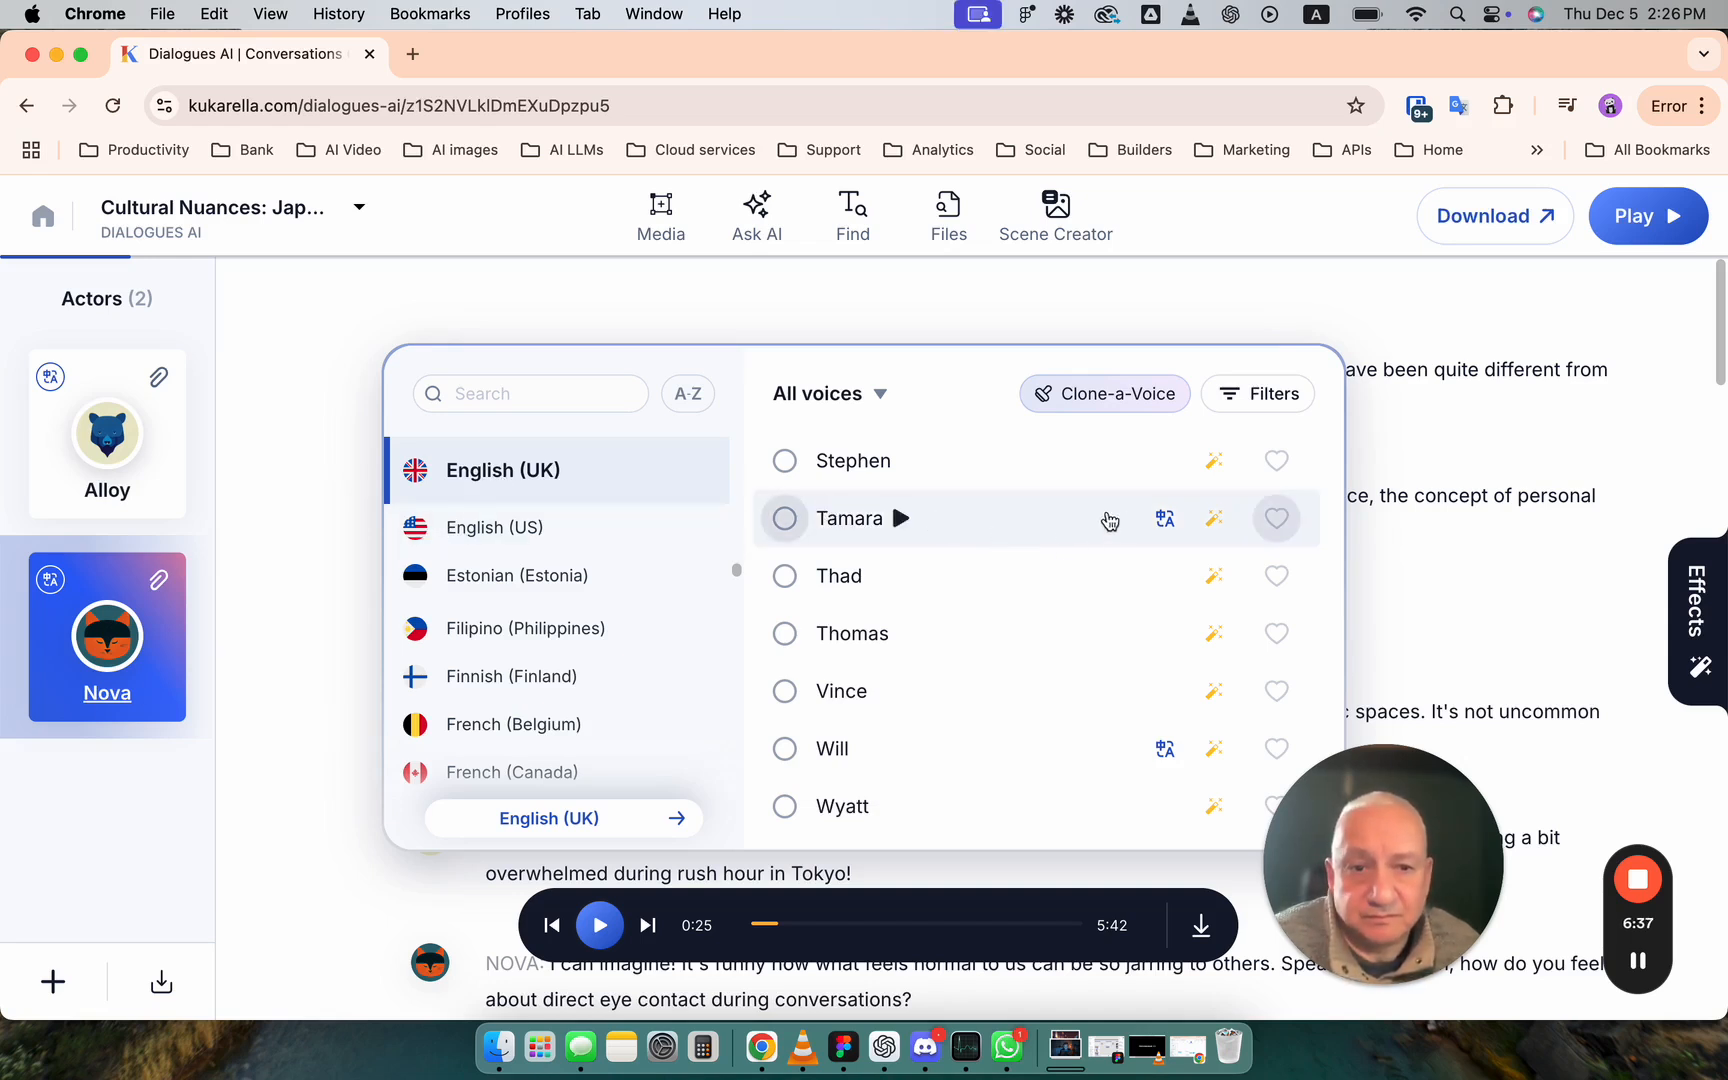
pyautogui.click(880, 393)
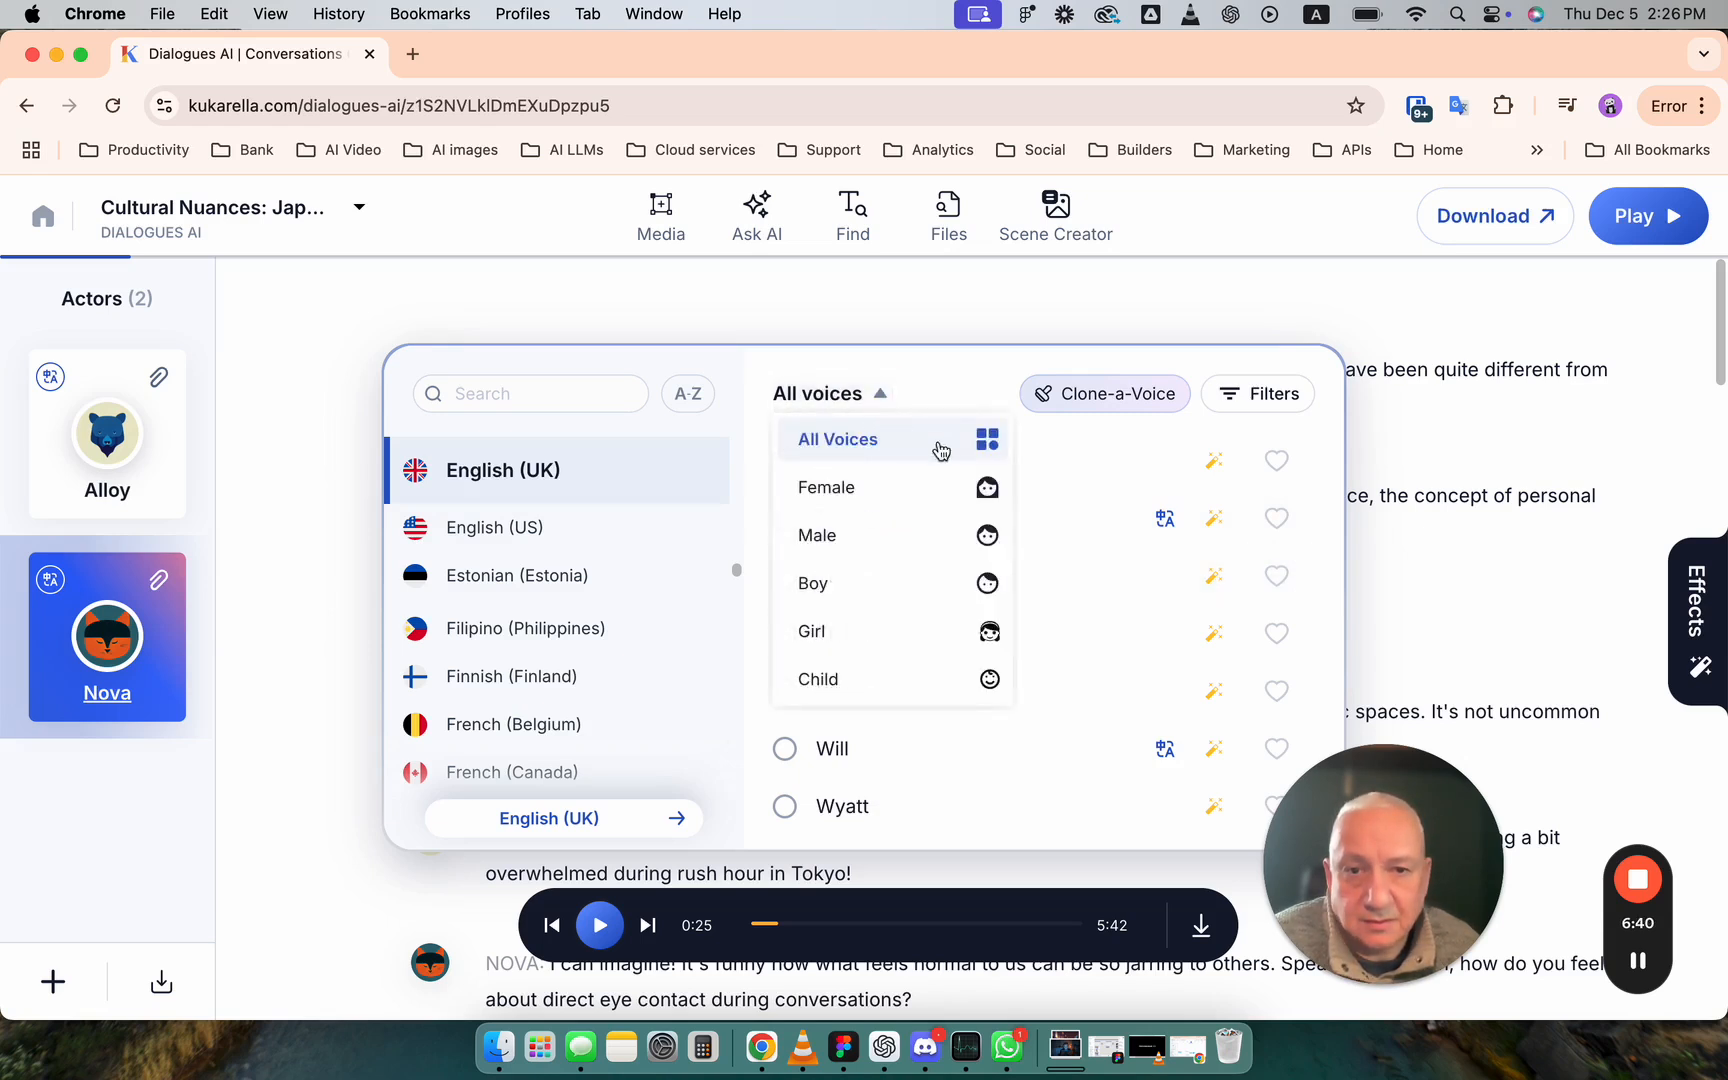
pyautogui.click(975, 488)
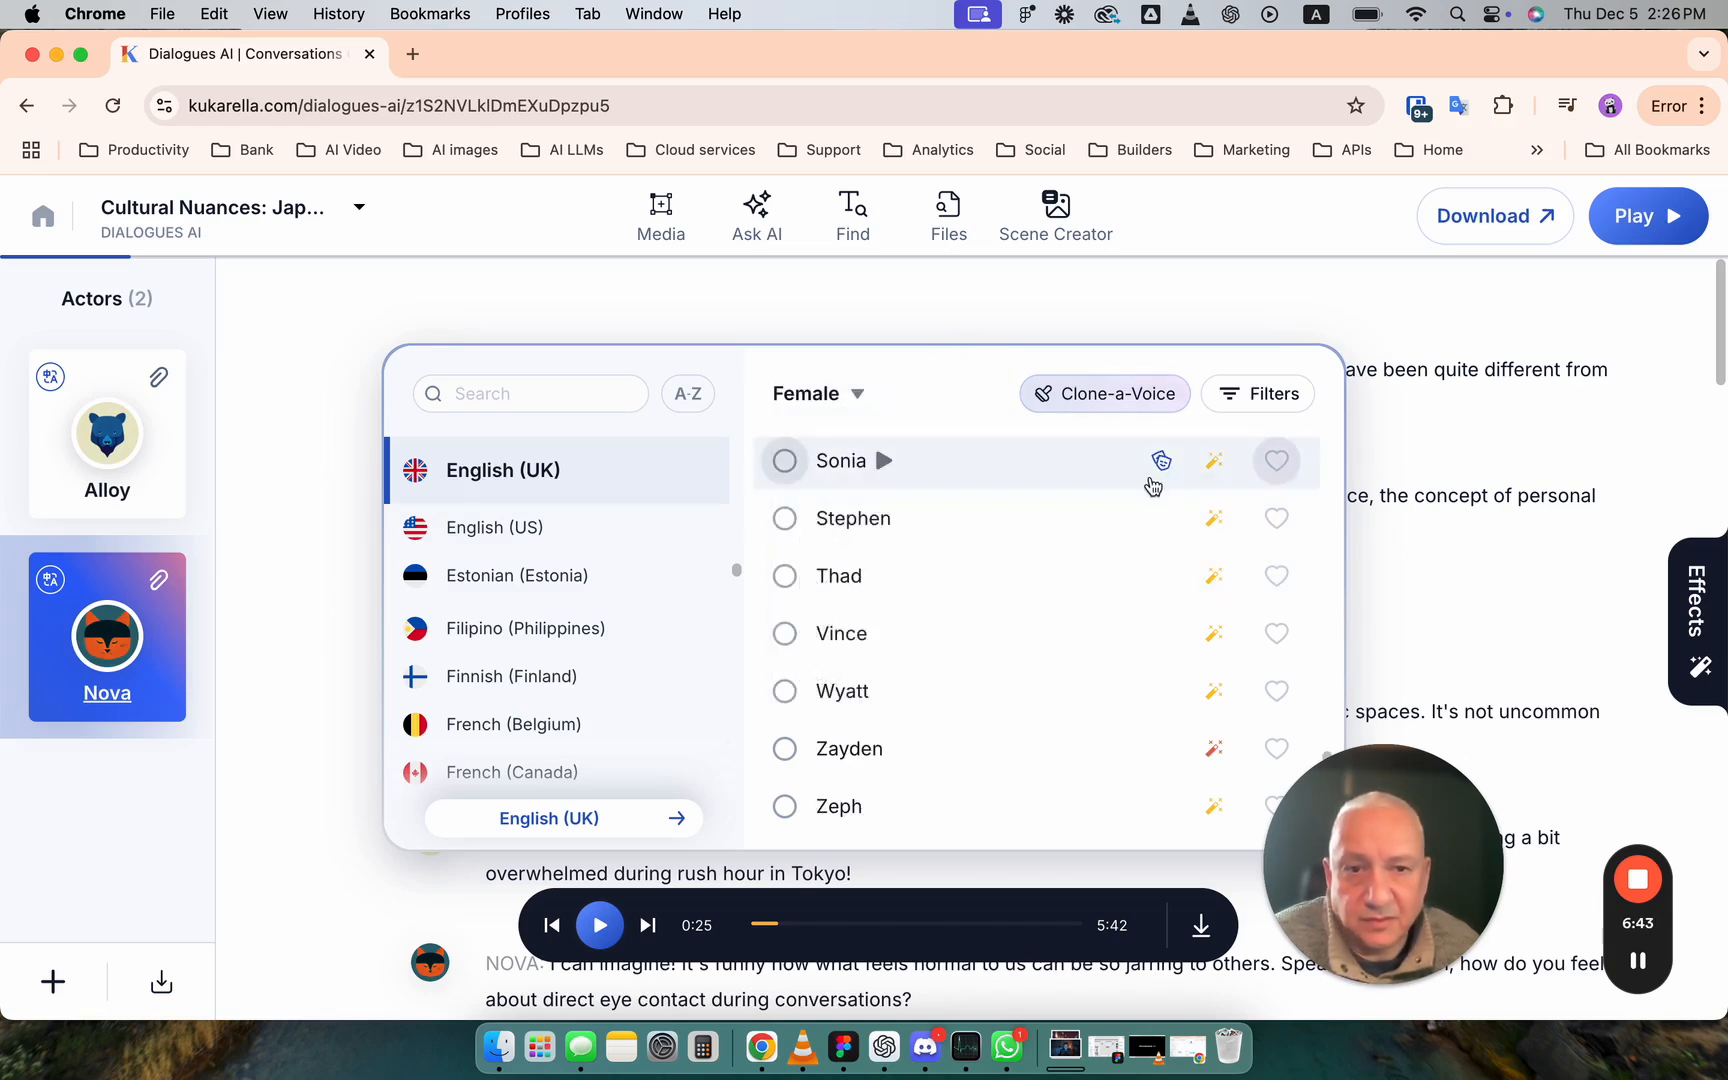
pyautogui.moveTo(1161, 472)
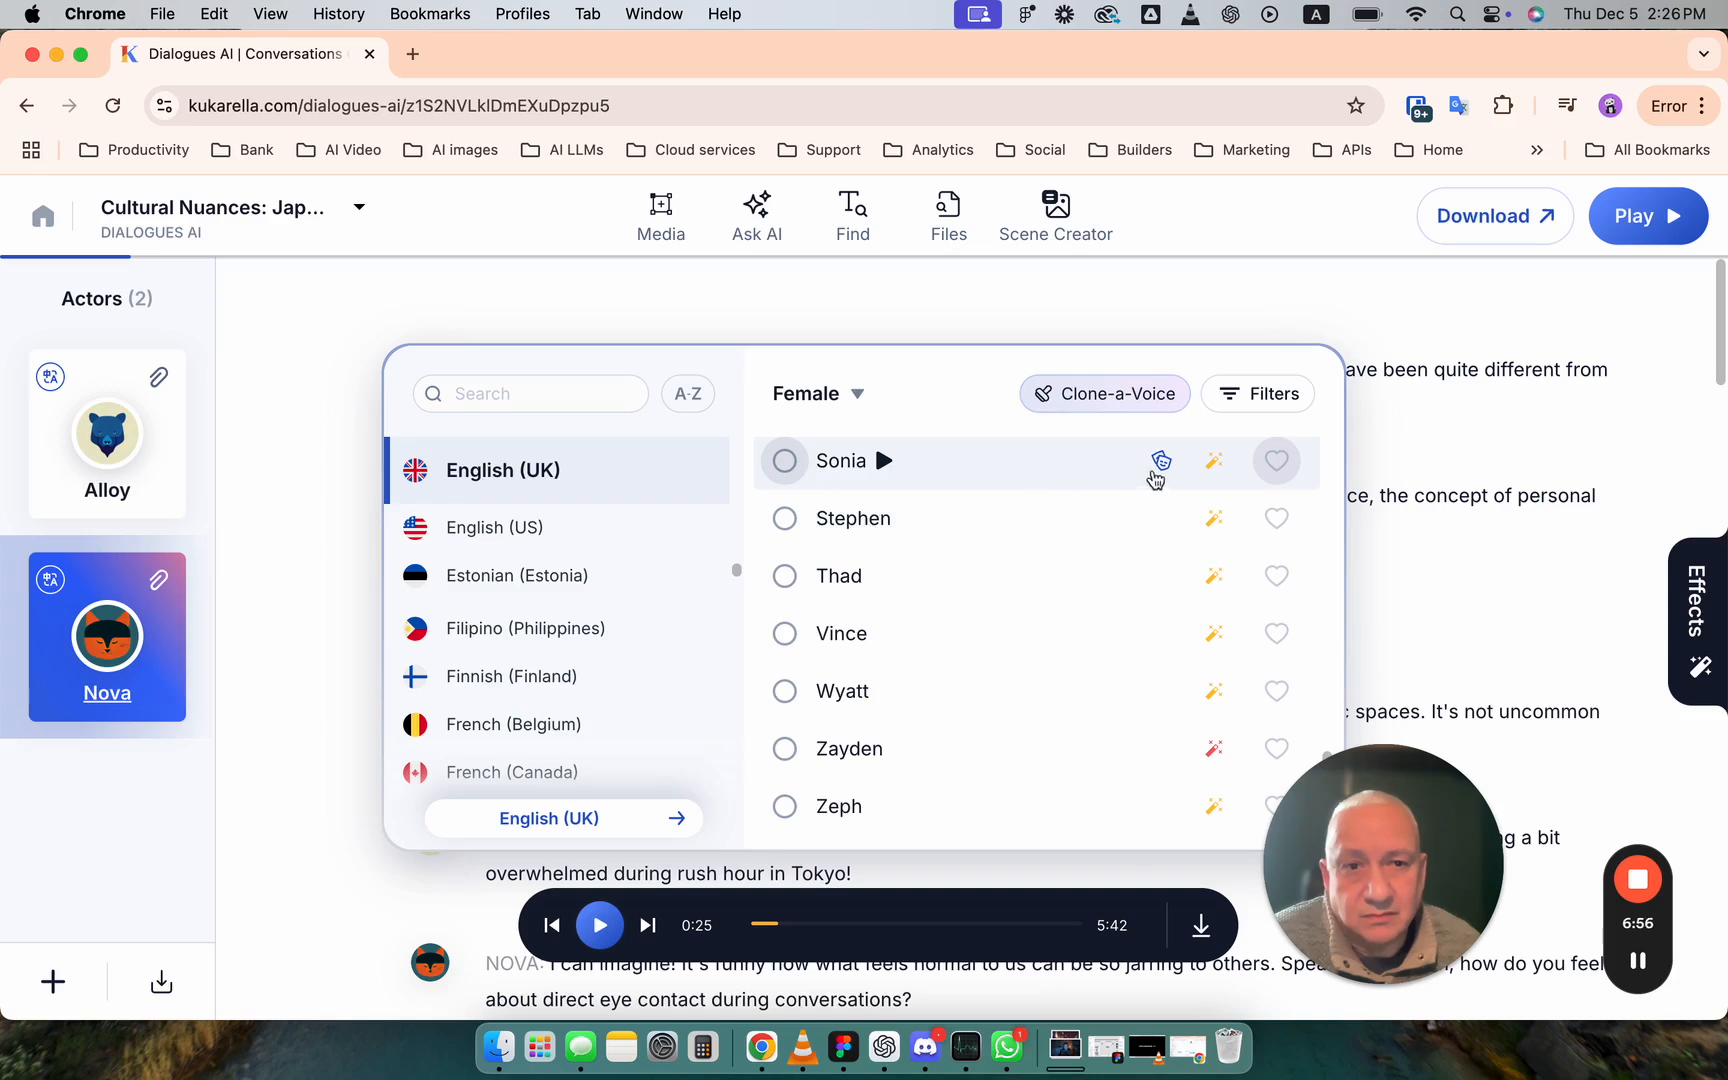
# - Browse the female English (UK) voices and check the styles supported by Amy
pyautogui.scroll(10, 1080, 550)
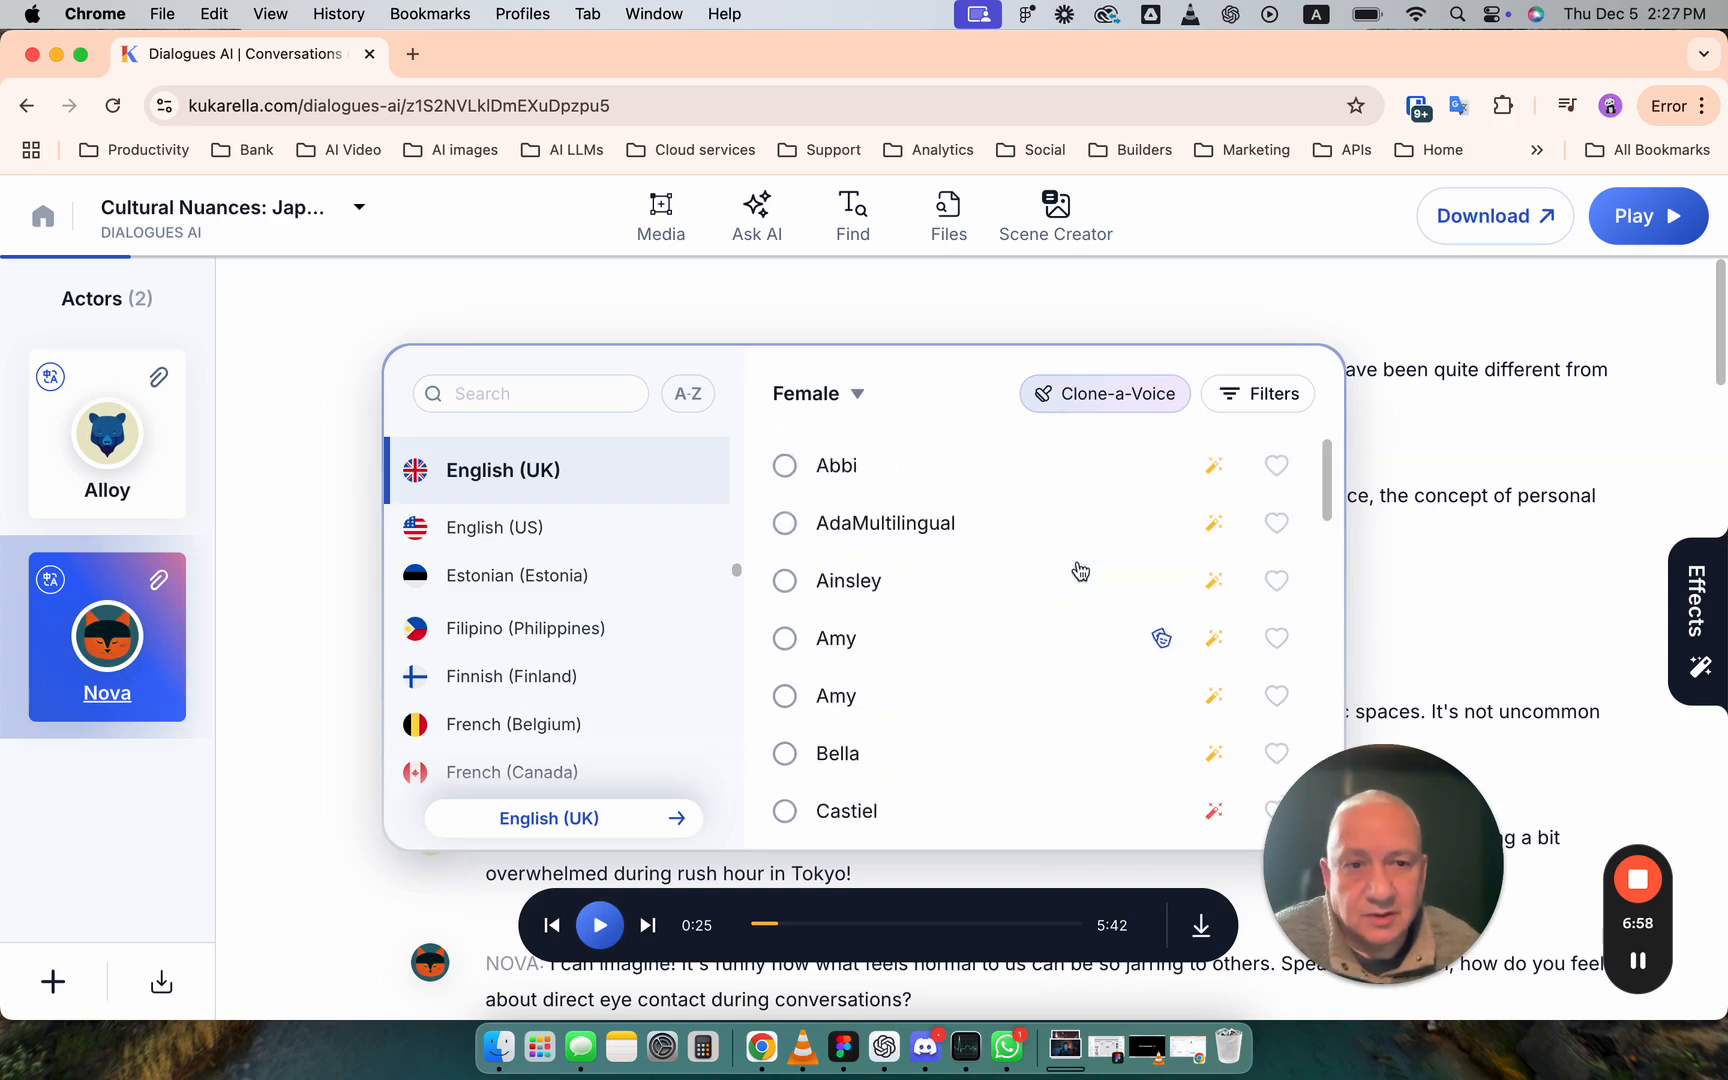
pyautogui.scroll(-10, 1080, 570)
pyautogui.scroll(10, 1080, 570)
pyautogui.scroll(-1, 1080, 570)
pyautogui.scroll(1, 1080, 570)
pyautogui.moveTo(1167, 640)
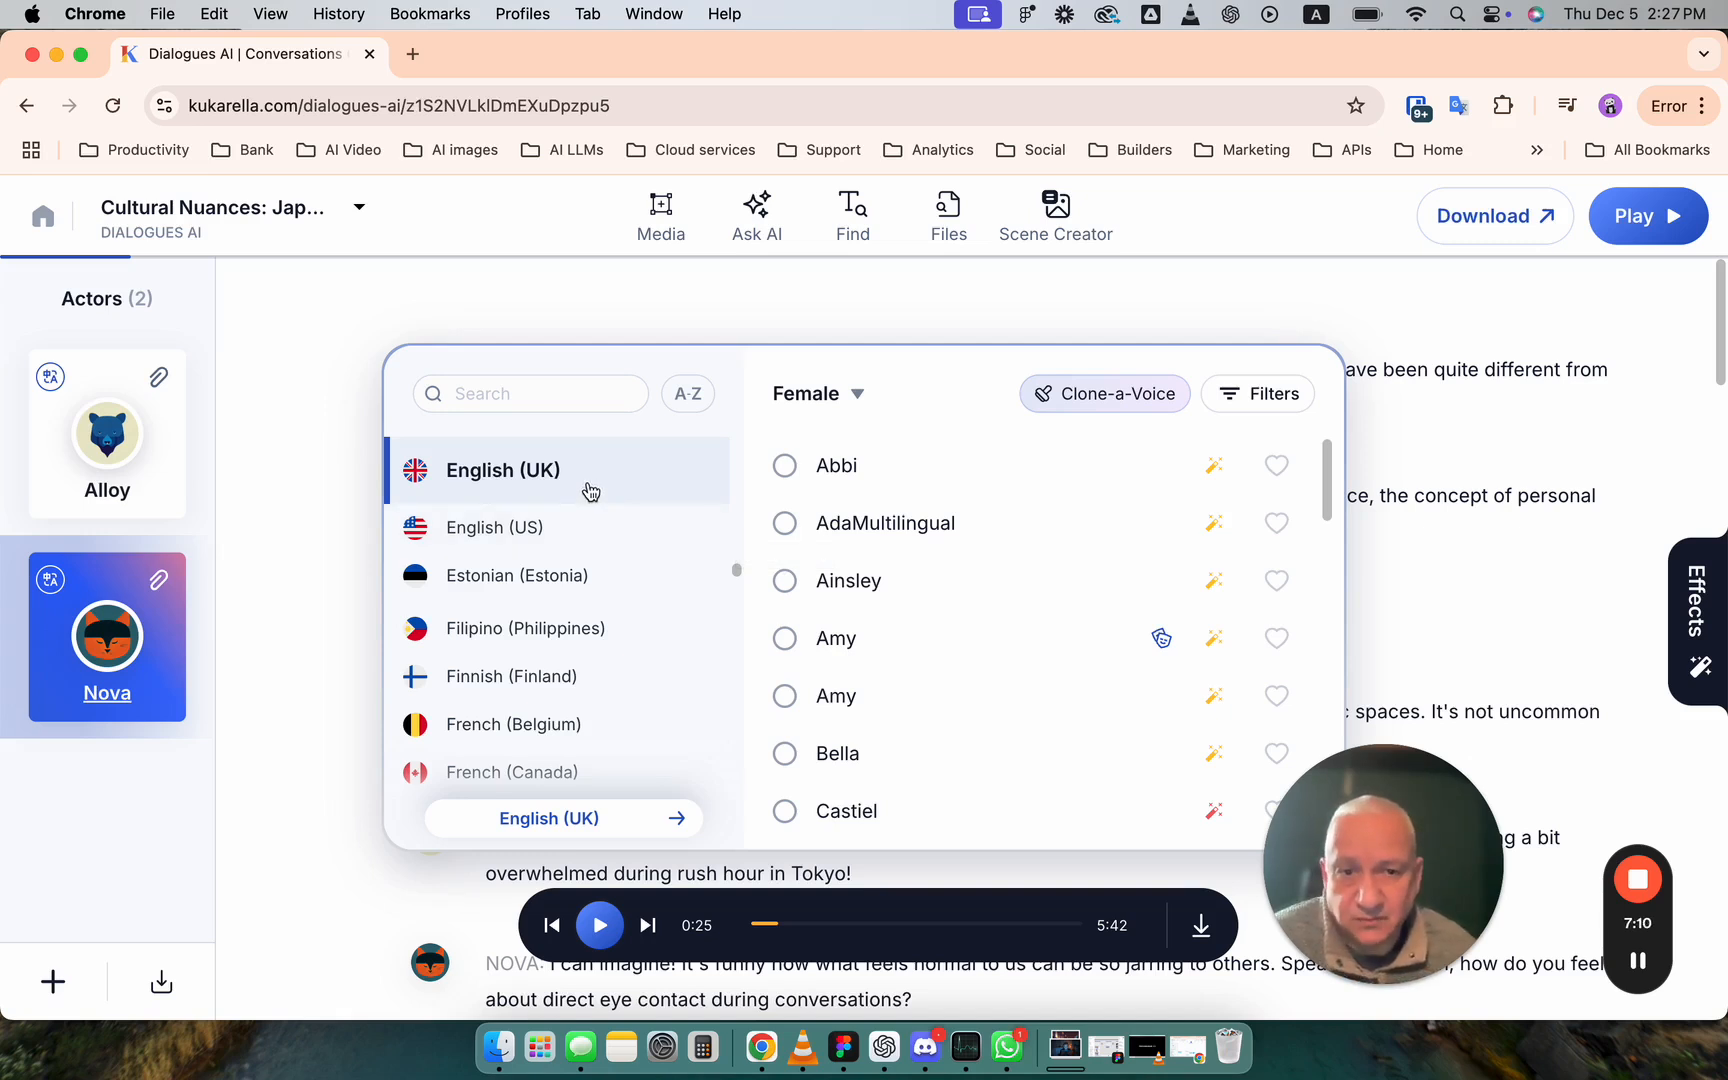
# - Switch Nova's voice choices to English (US) and check the supported styles of the female voices Jane and Jenny
pyautogui.click(591, 528)
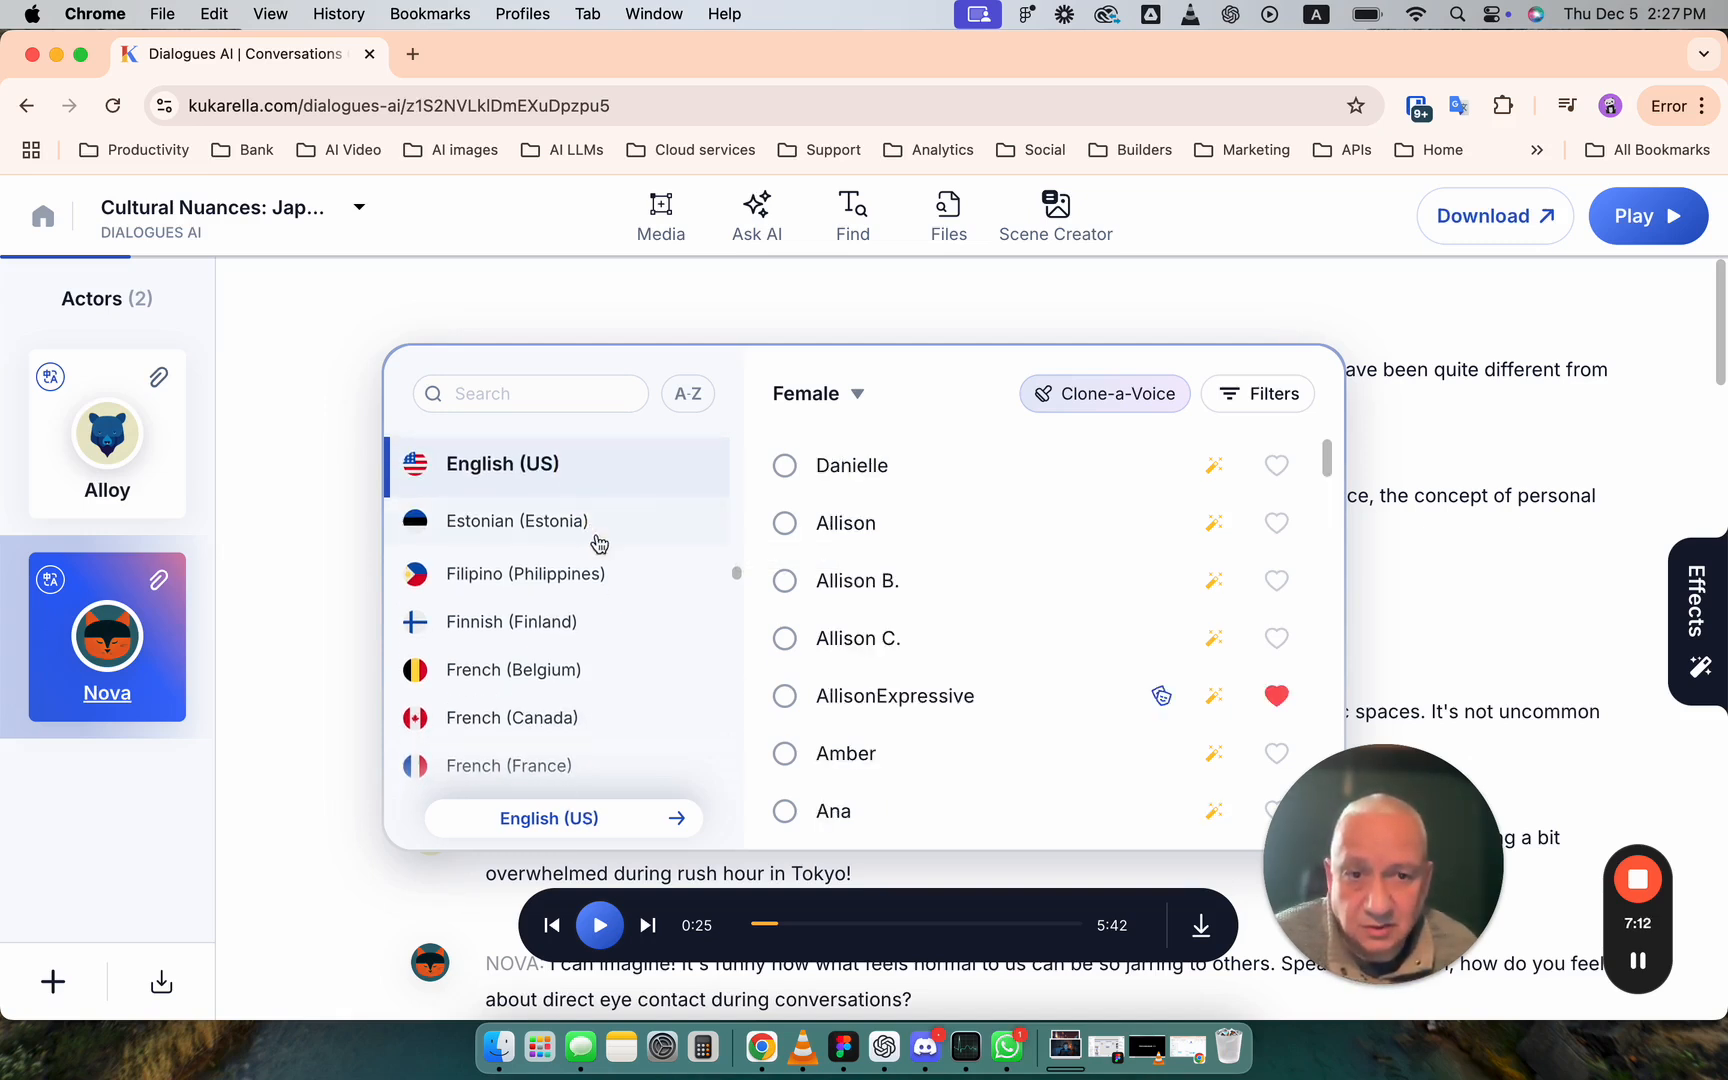
pyautogui.moveTo(1327, 458); pyautogui.dragTo(1326, 636)
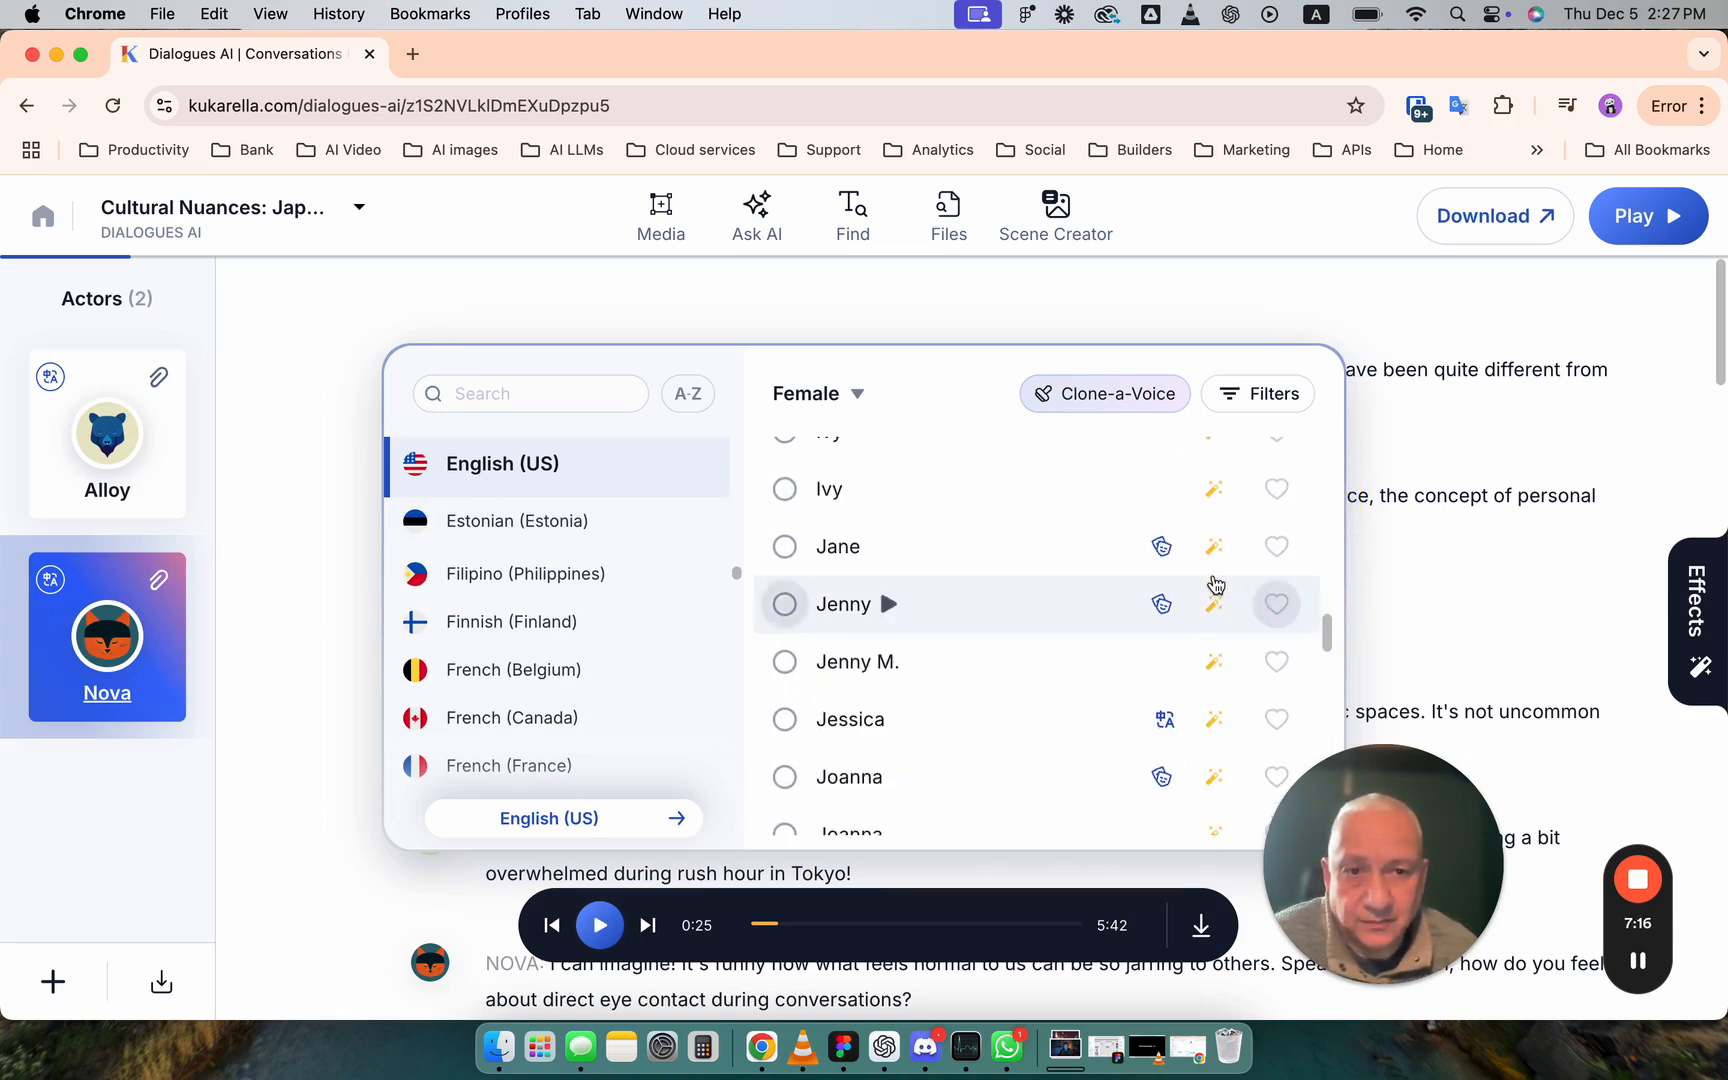
pyautogui.moveTo(1165, 553)
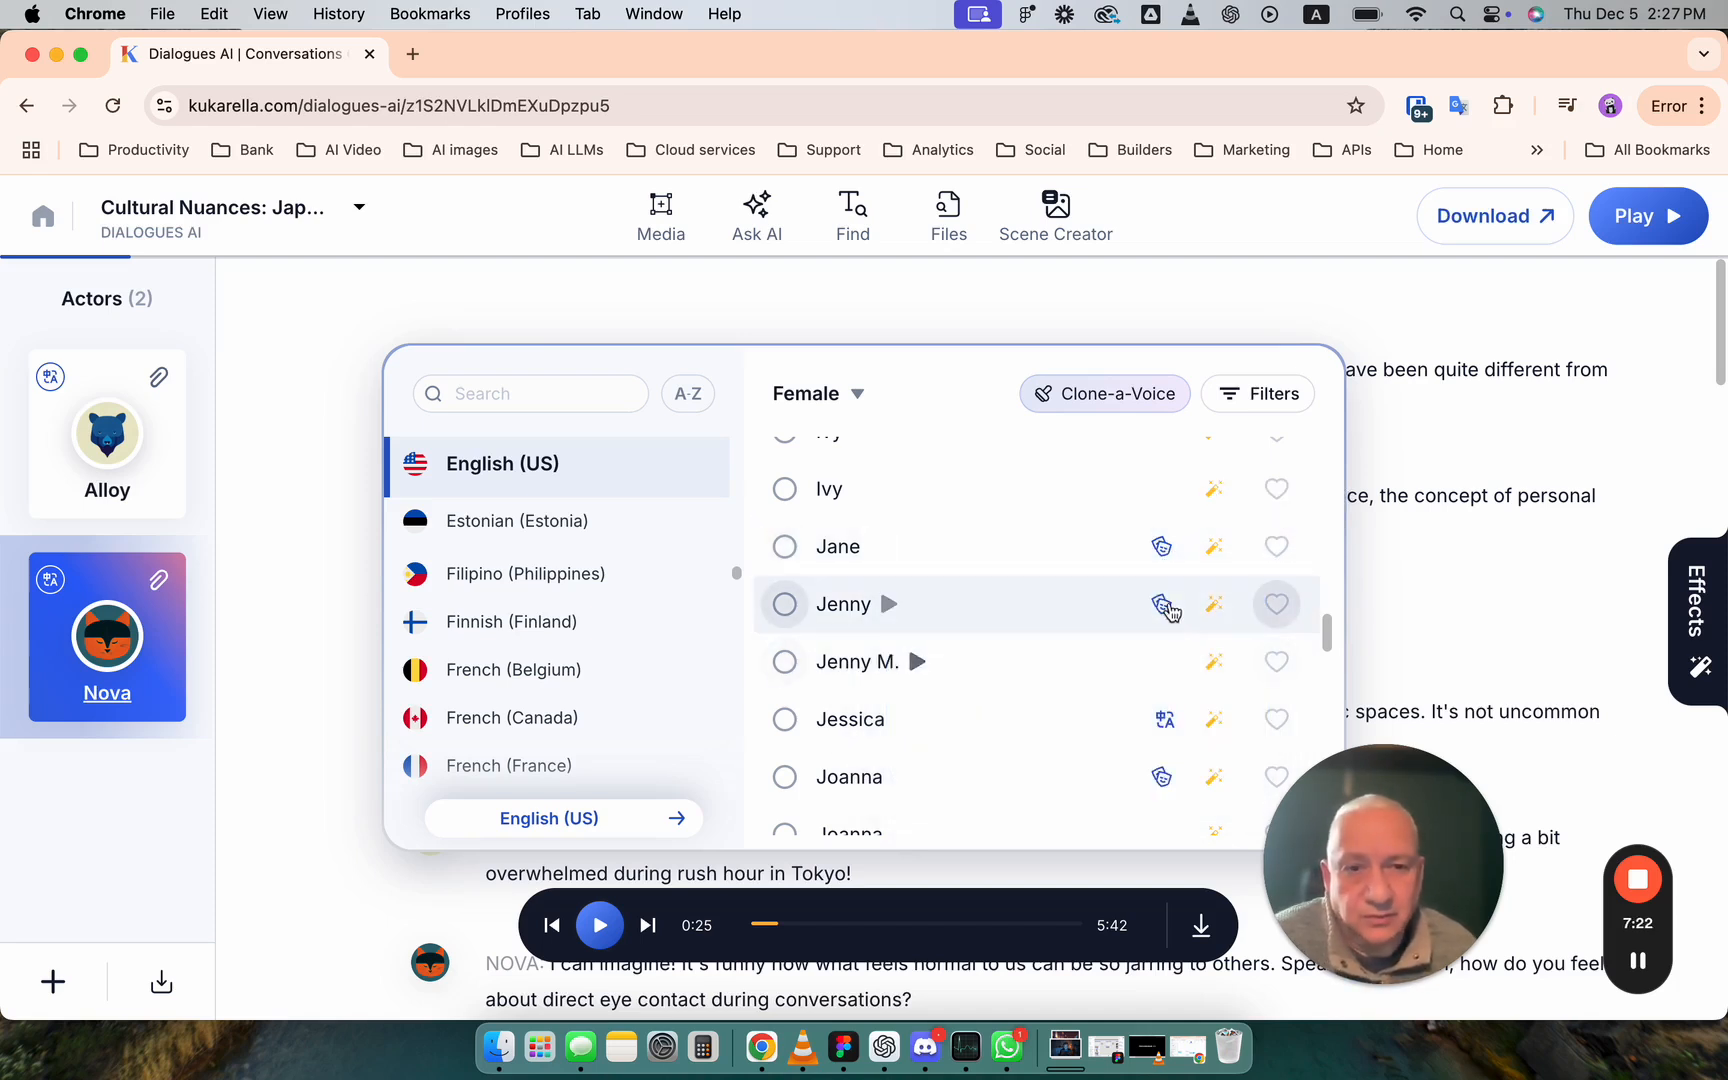
pyautogui.moveTo(1166, 605)
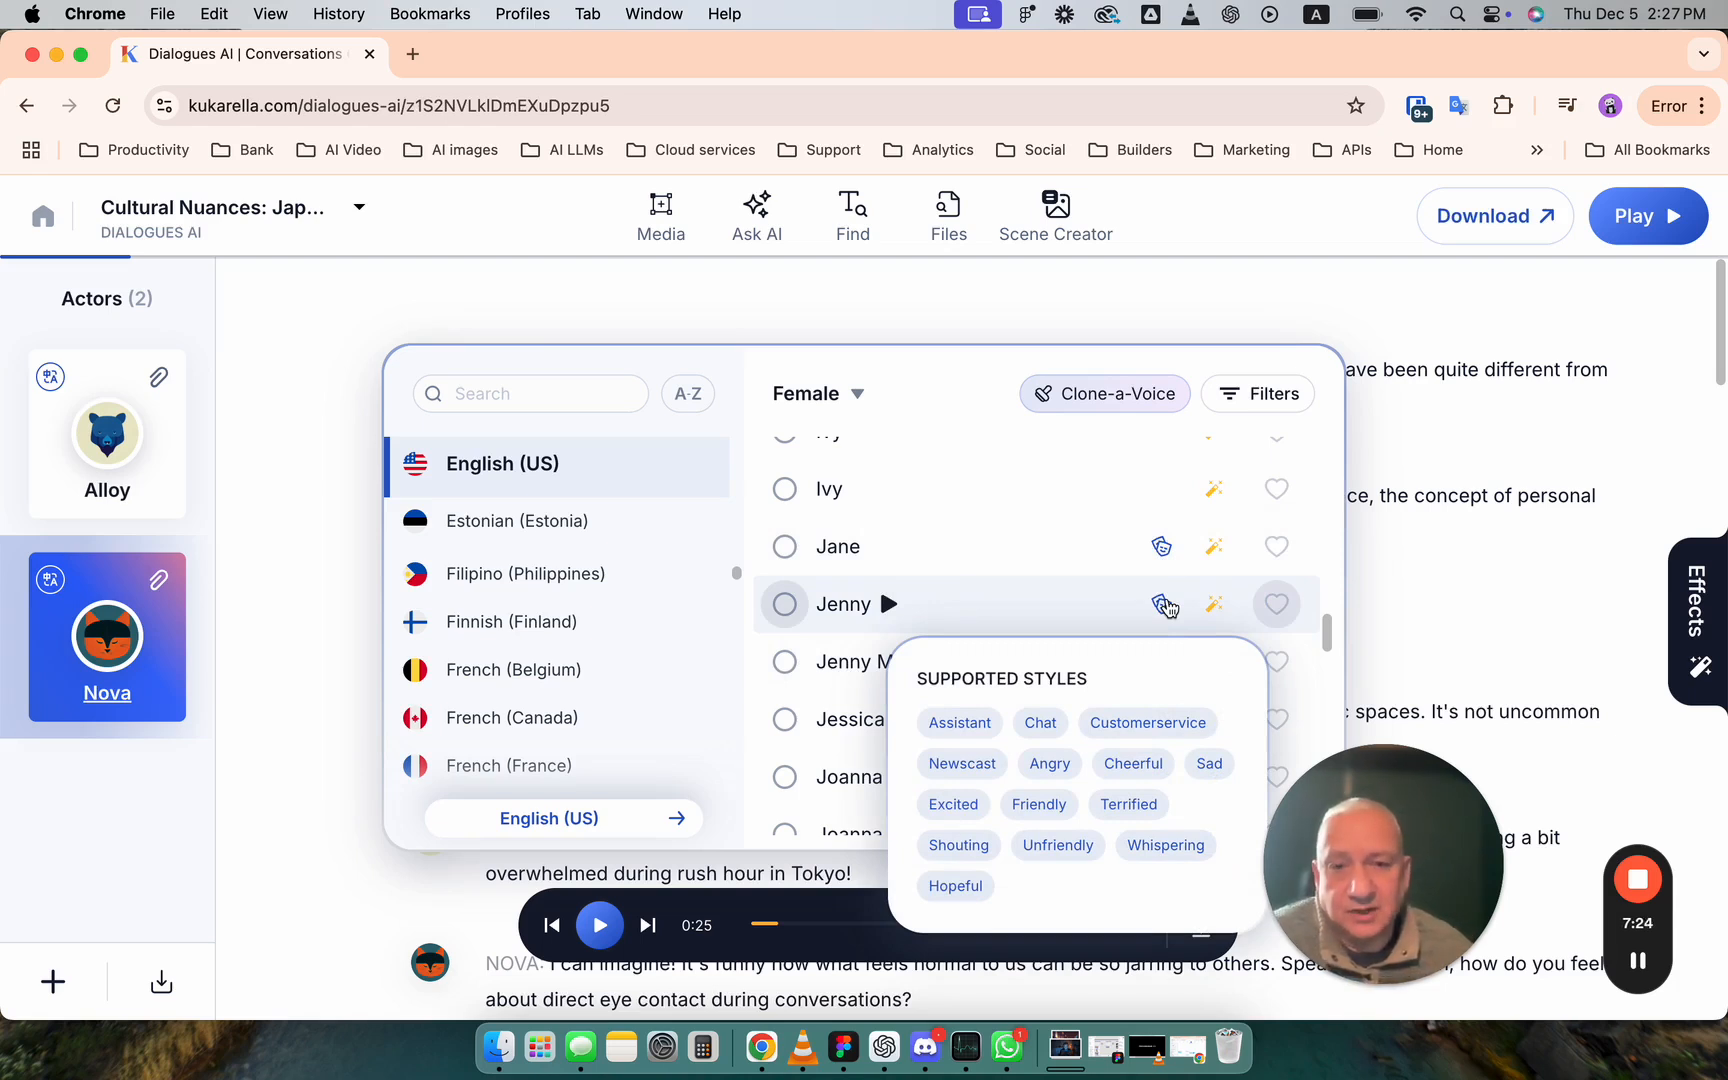
# - Switch Nova's voice choices to the female English (UK) voices and return to the start of their list
pyautogui.scroll(5, 621, 512)
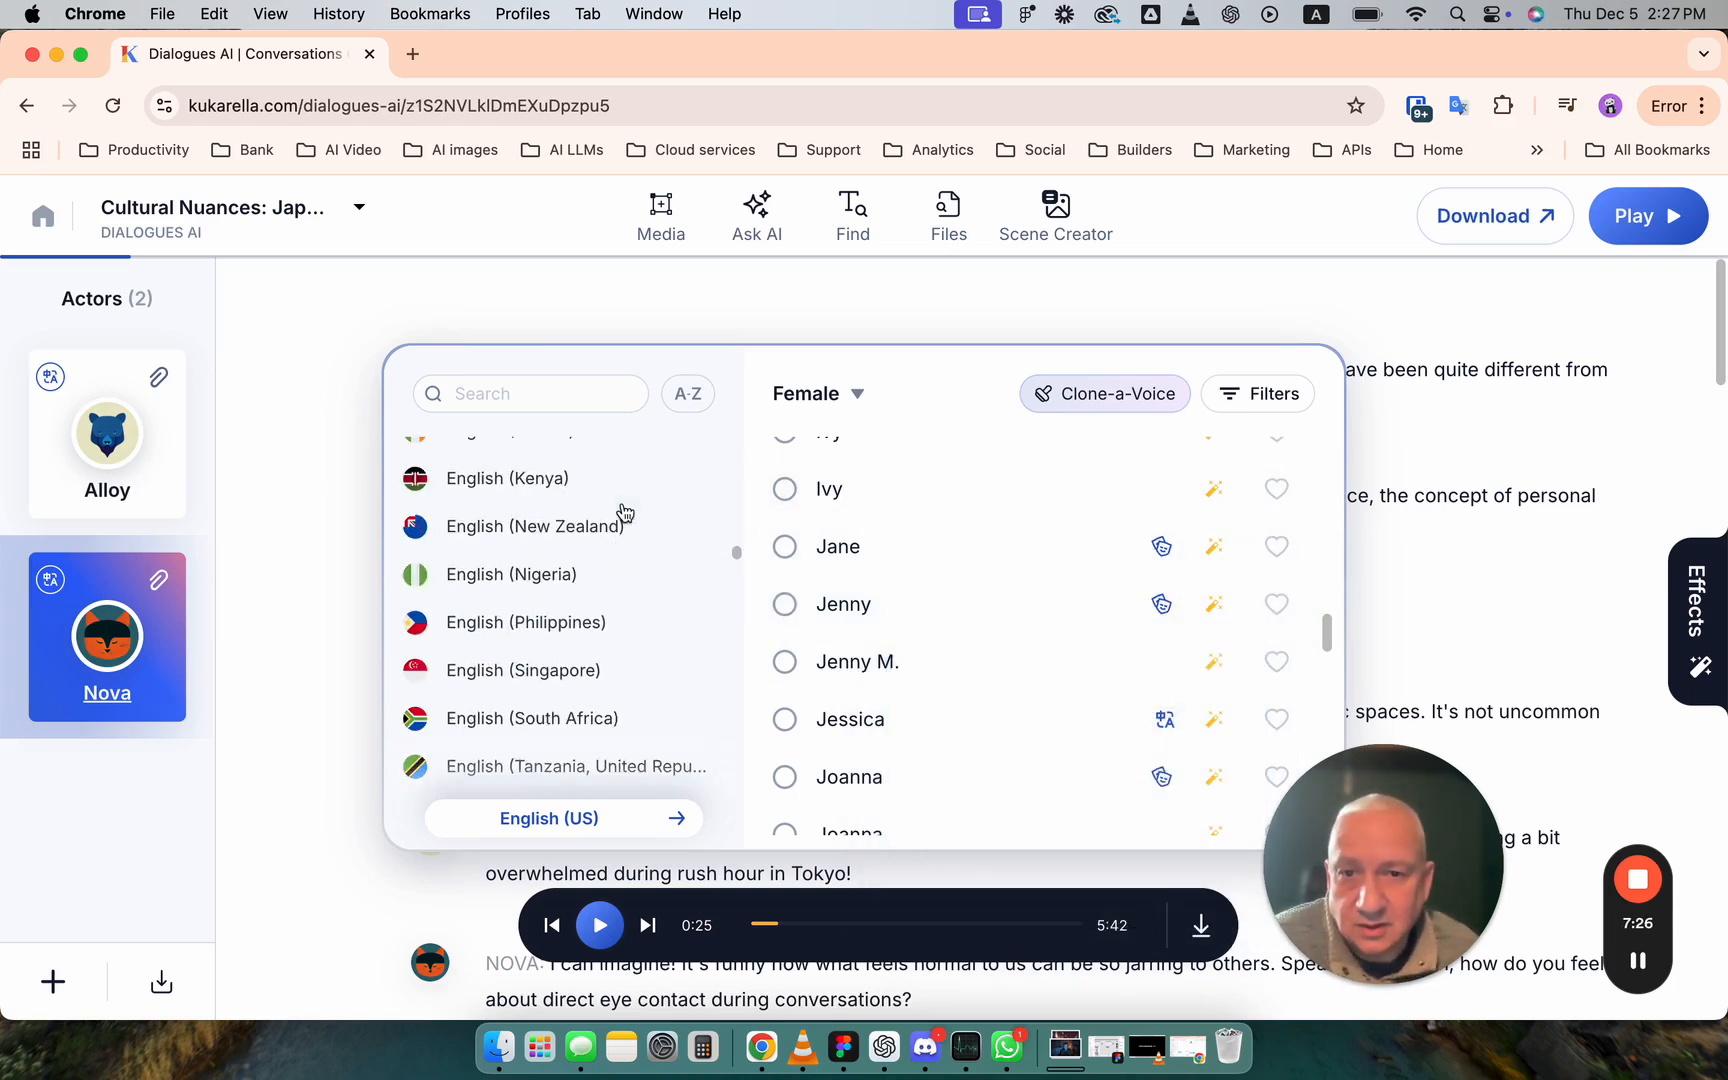
pyautogui.scroll(-4, 621, 510)
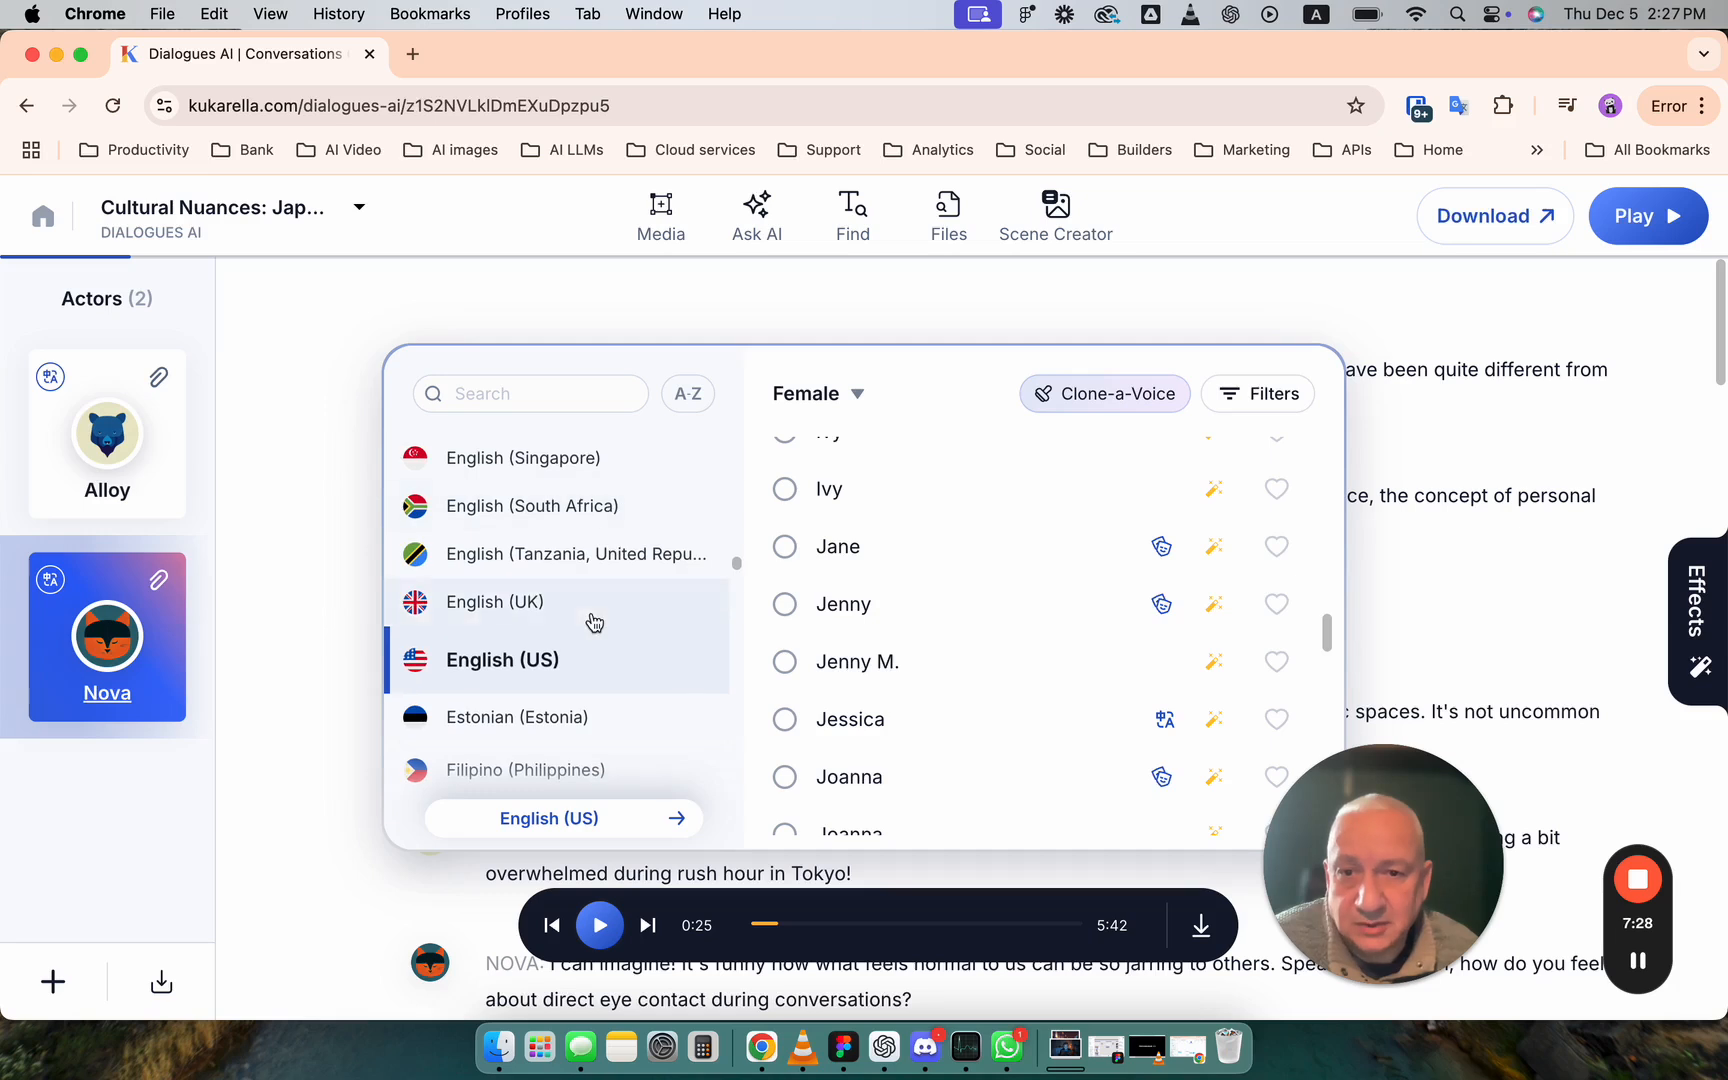
pyautogui.click(590, 617)
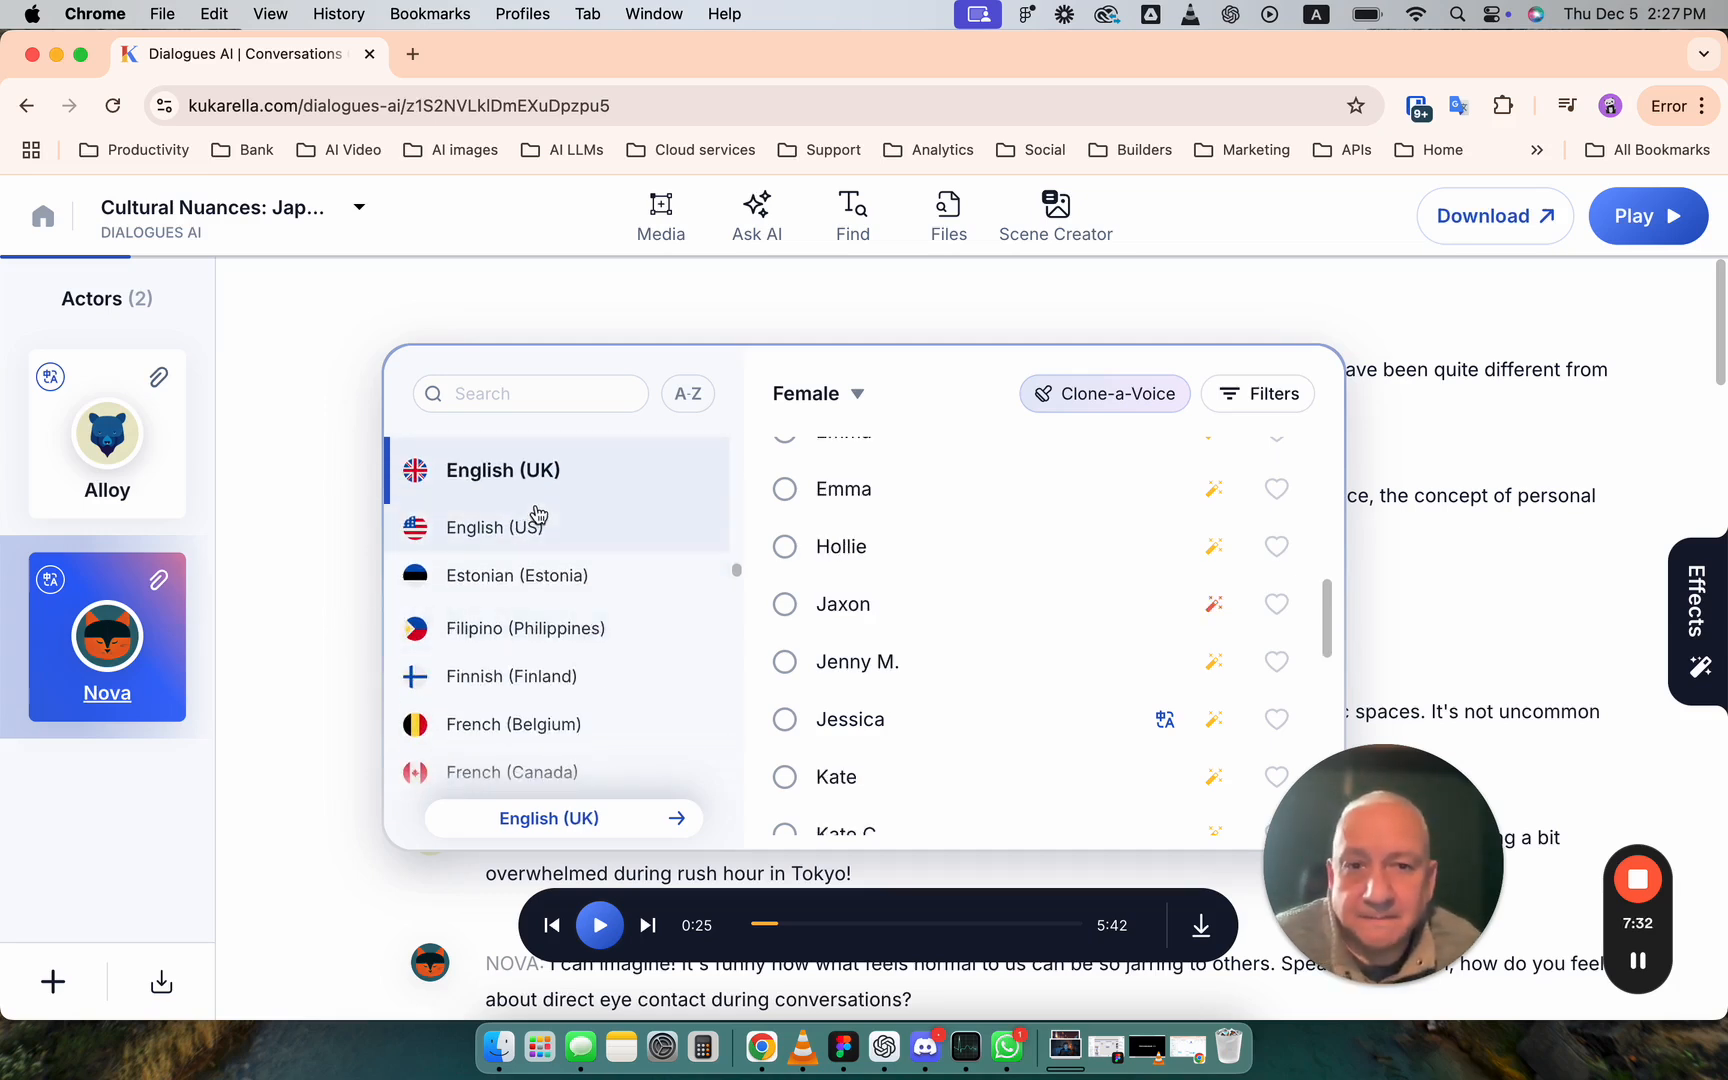
pyautogui.moveTo(1328, 597); pyautogui.dragTo(1334, 458)
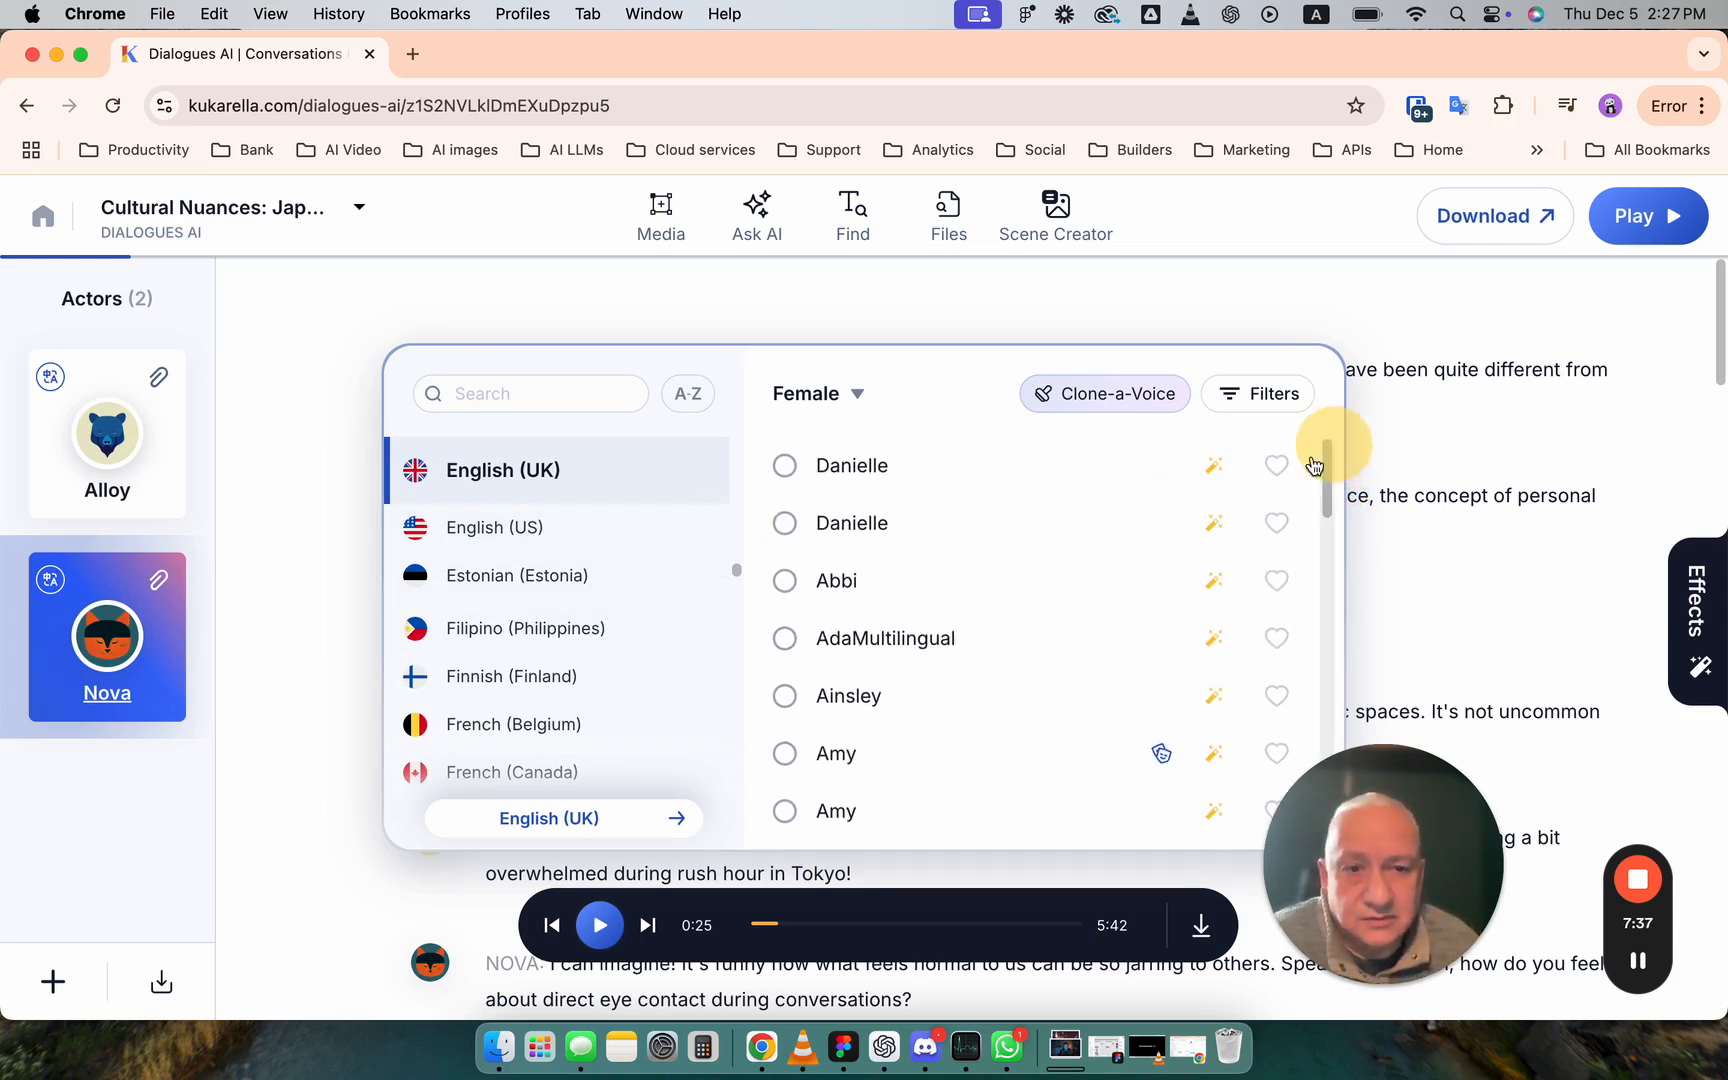
# - Listen to the voice samples of AdaMultilingual, Abbi, Ainsley and Amy, and assign the Amy voice that supports styles to Nova
pyautogui.click(969, 645)
pyautogui.click(874, 582)
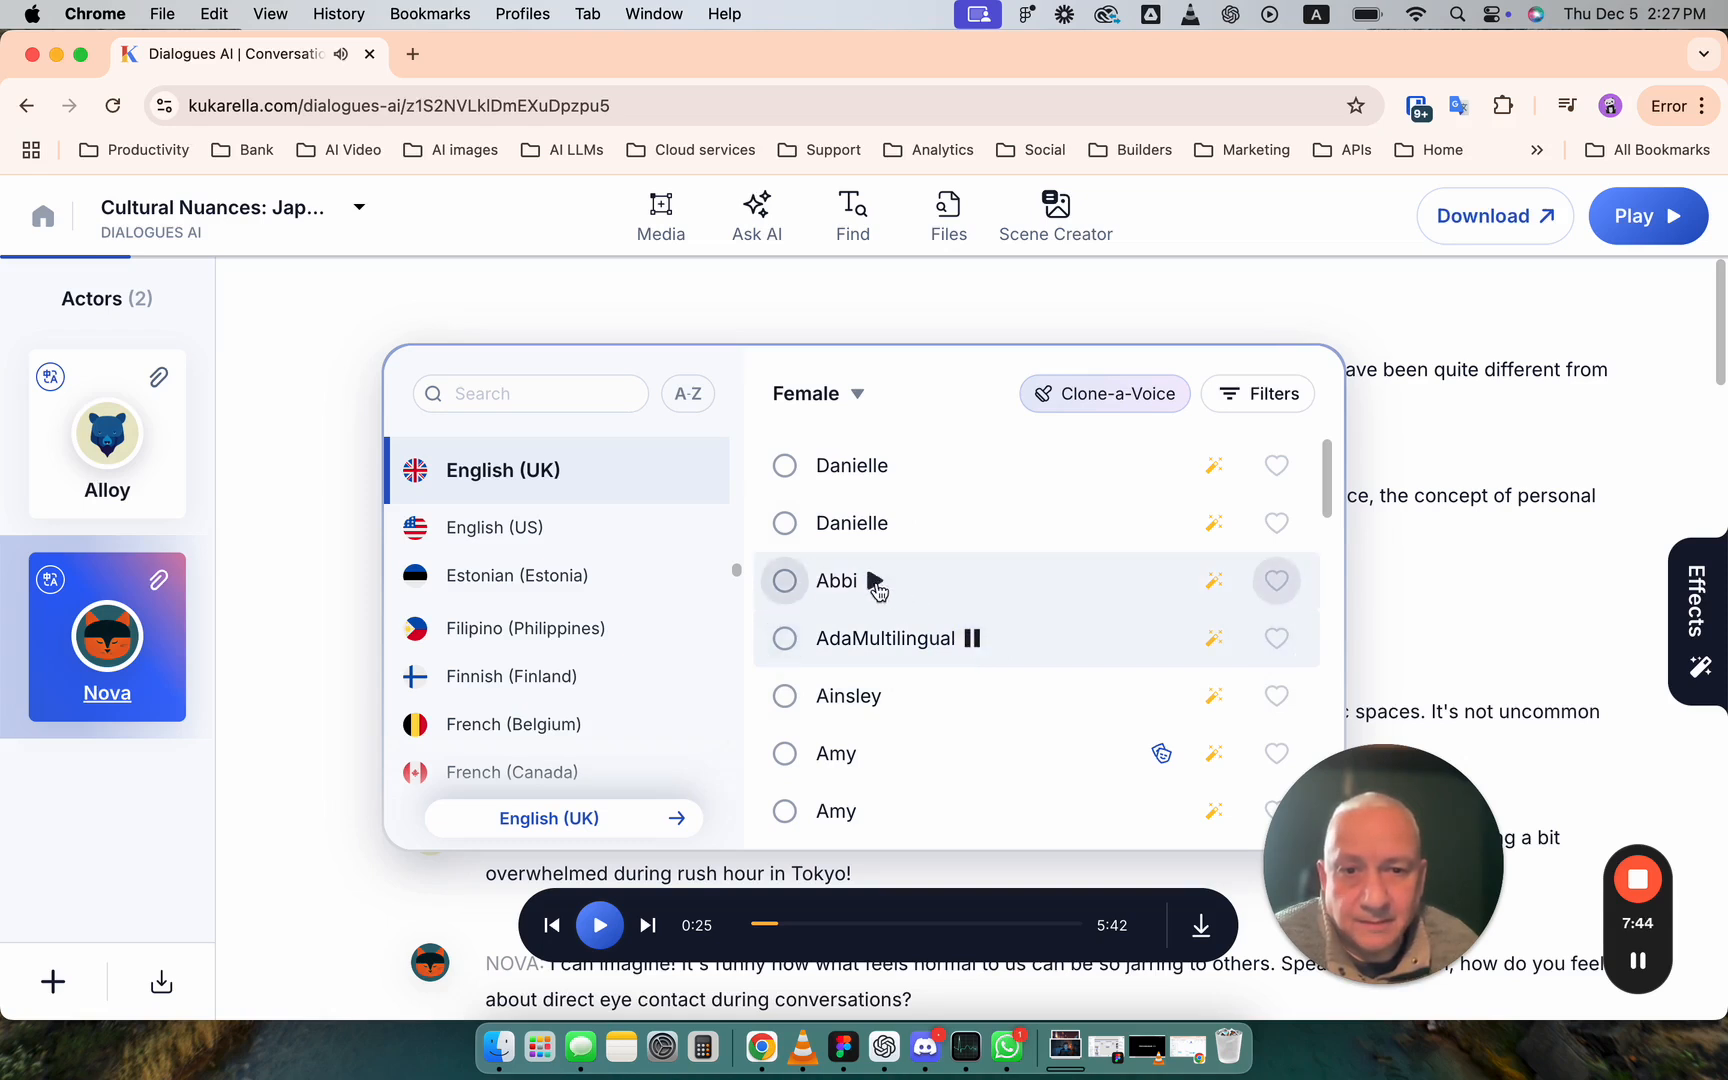
pyautogui.click(876, 583)
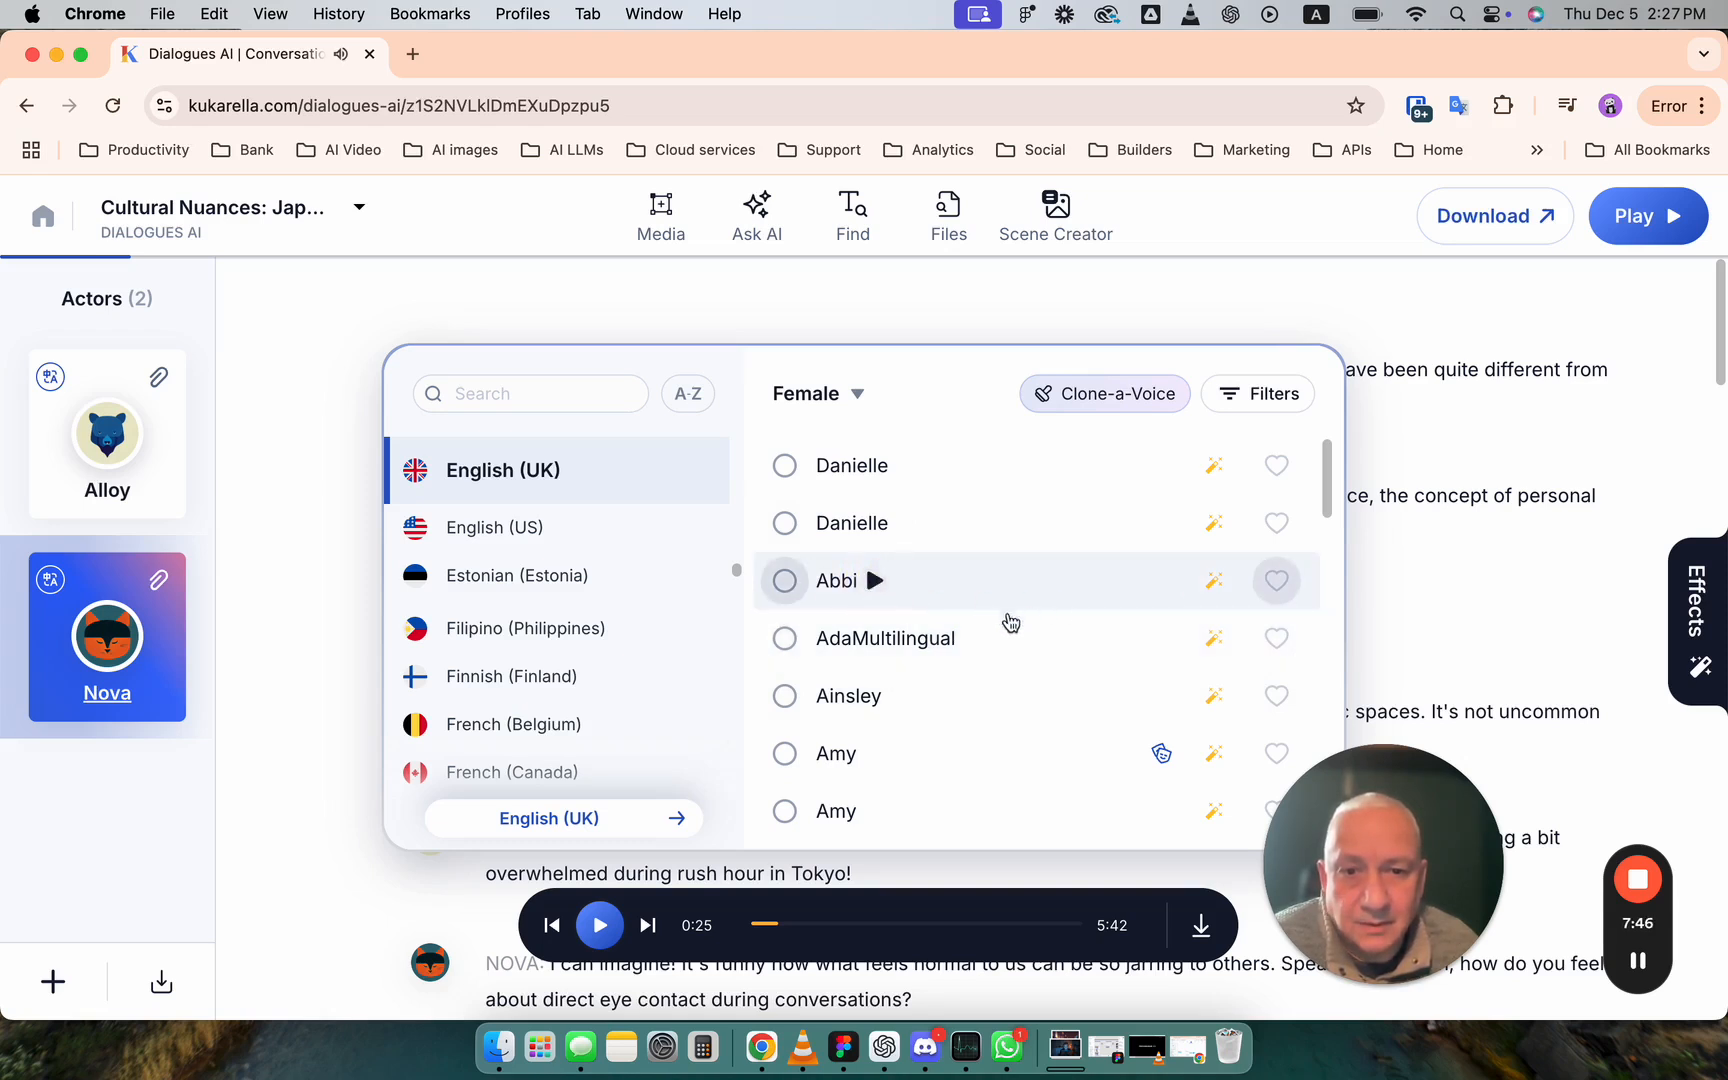
pyautogui.click(903, 697)
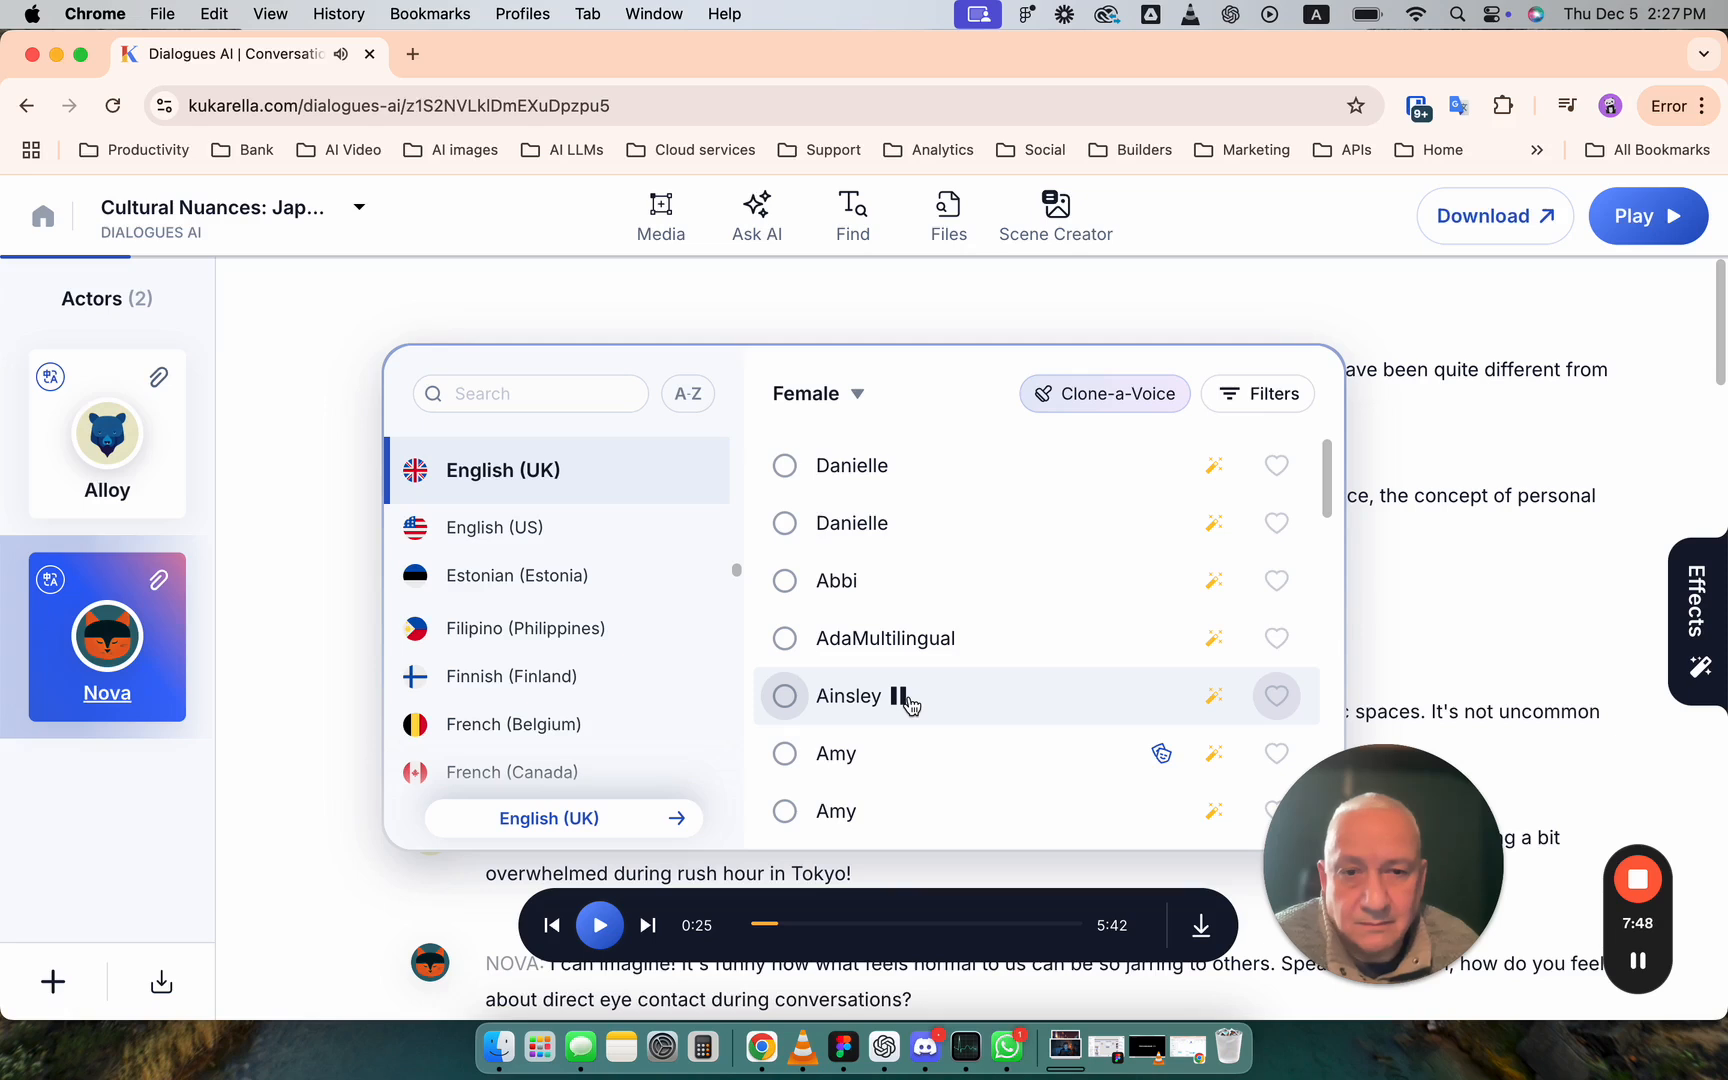
pyautogui.click(877, 757)
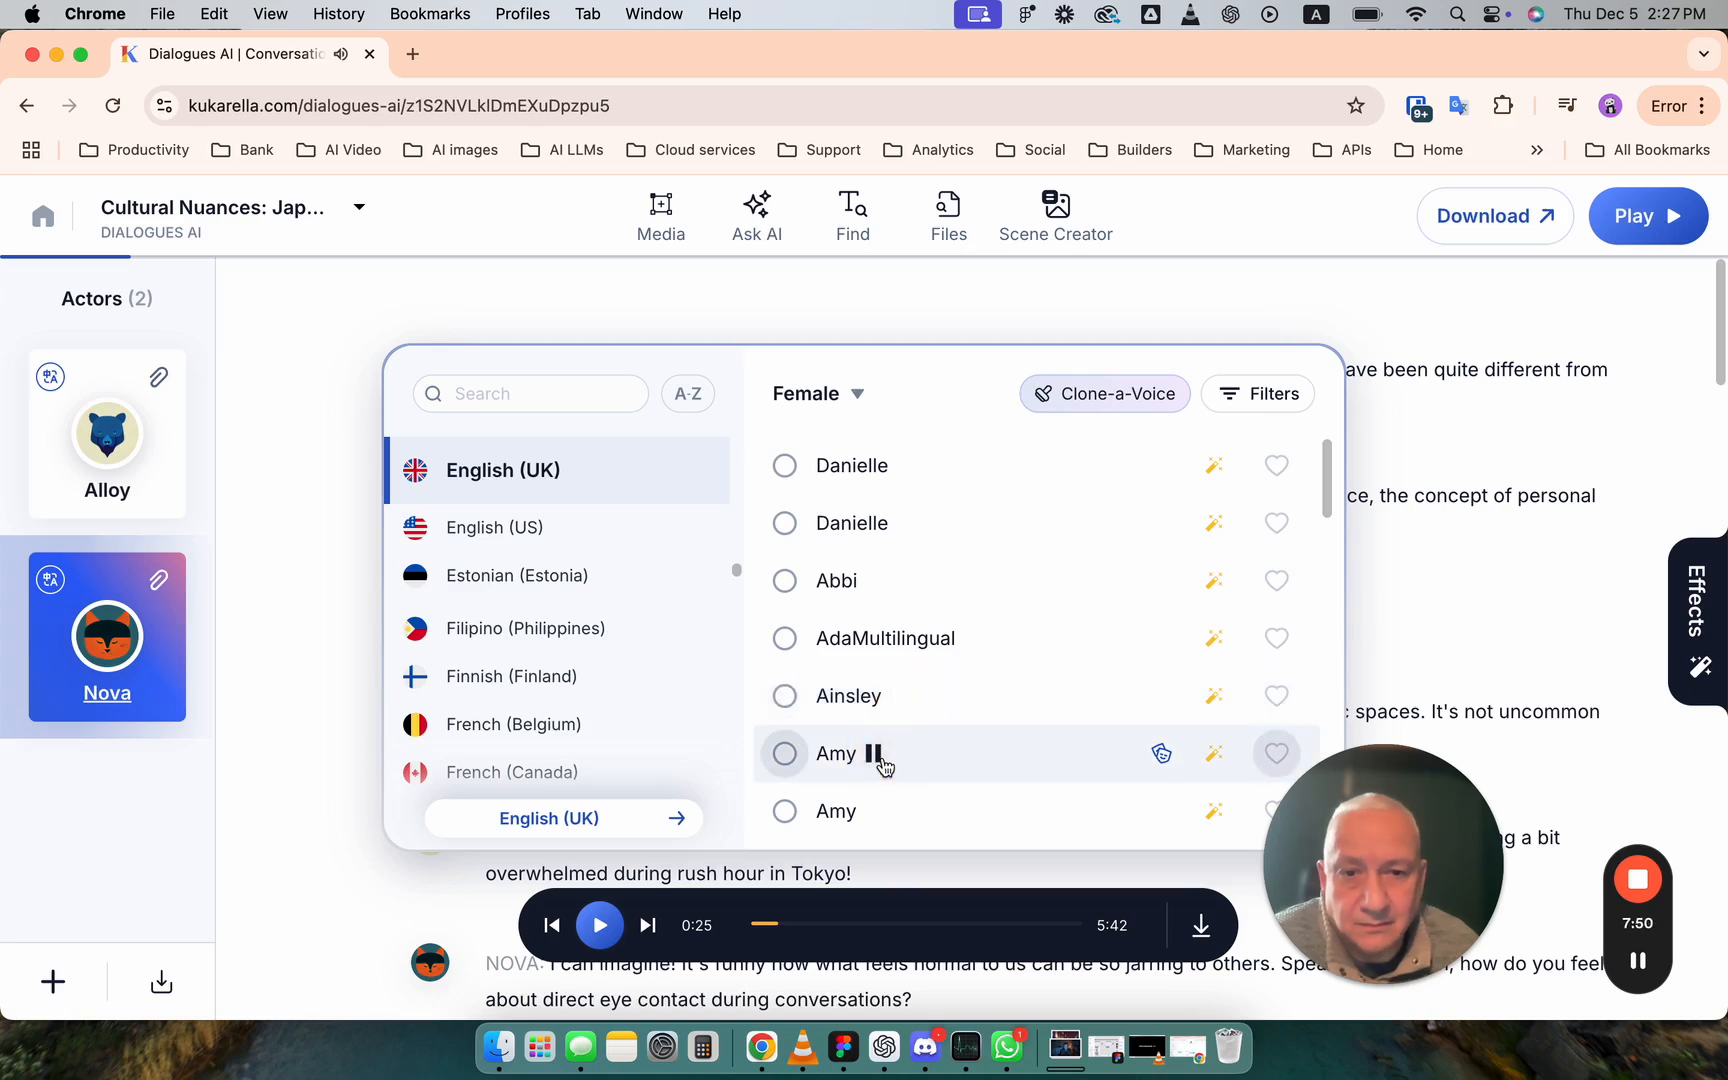
pyautogui.click(784, 758)
pyautogui.click(922, 737)
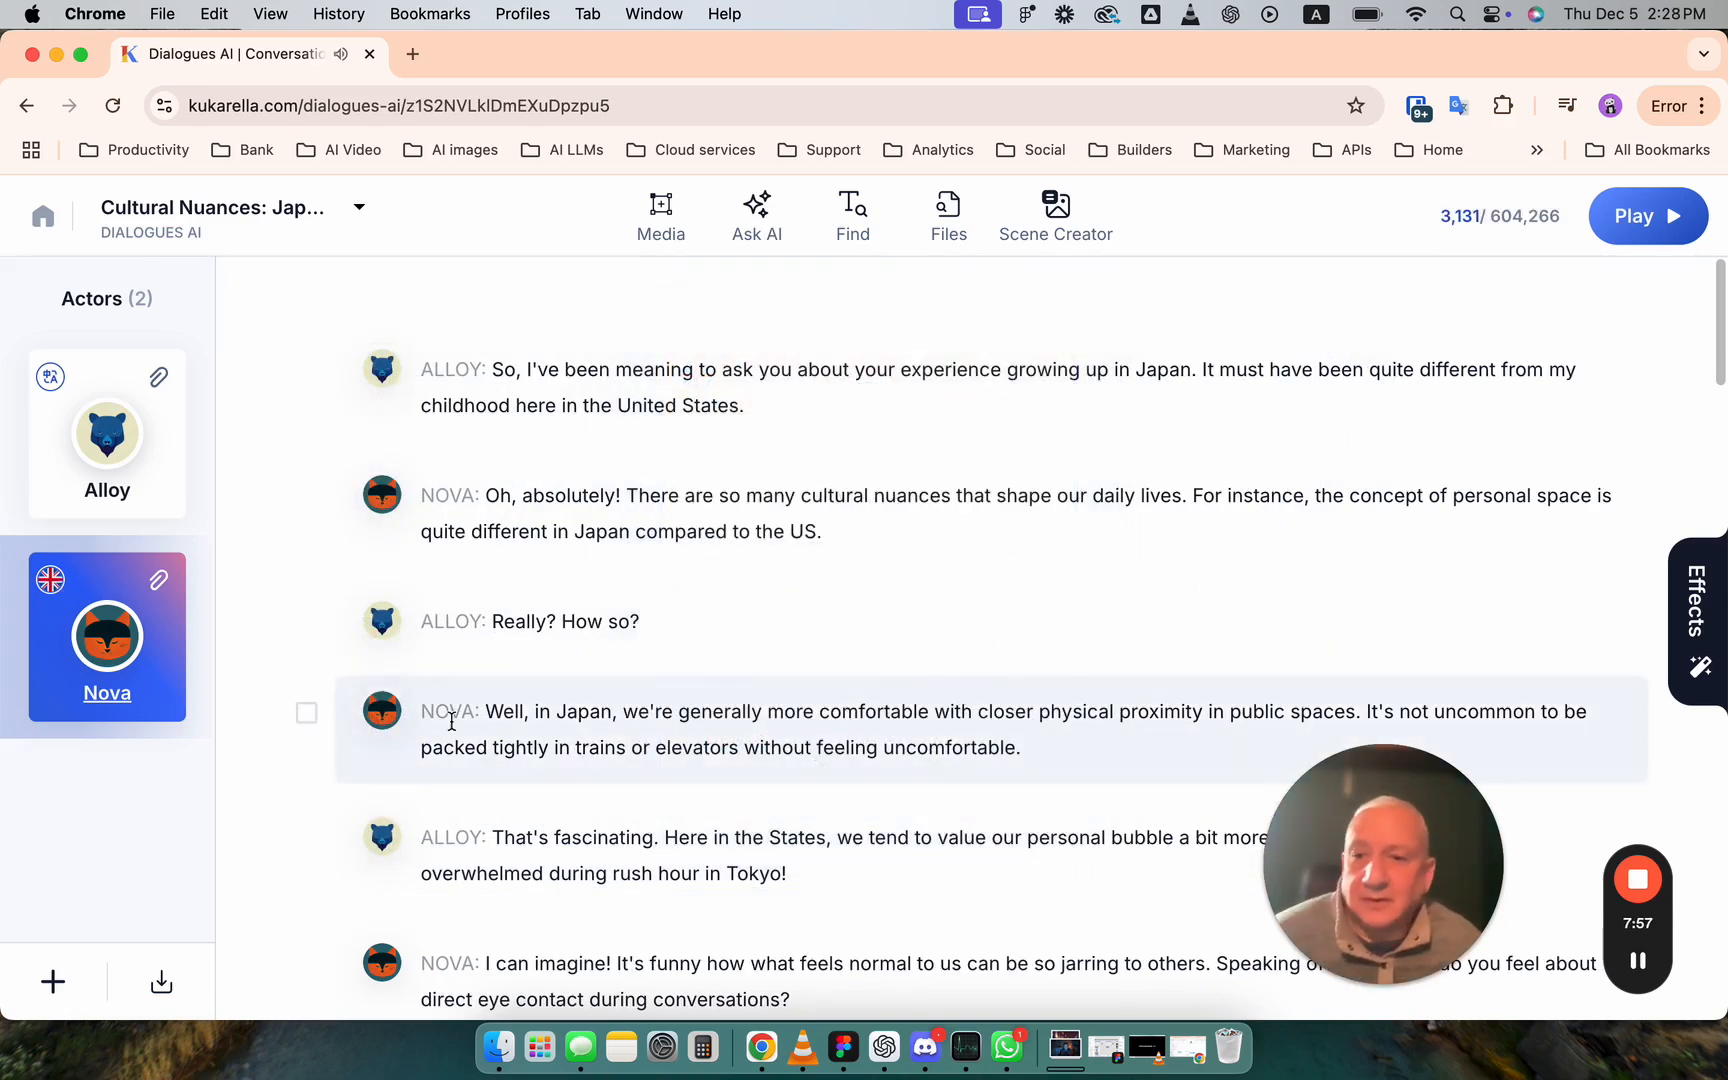
# - Rename the actor Nova as Amy British, set its style to Newscast, and check the saved settings
pyautogui.click(118, 651)
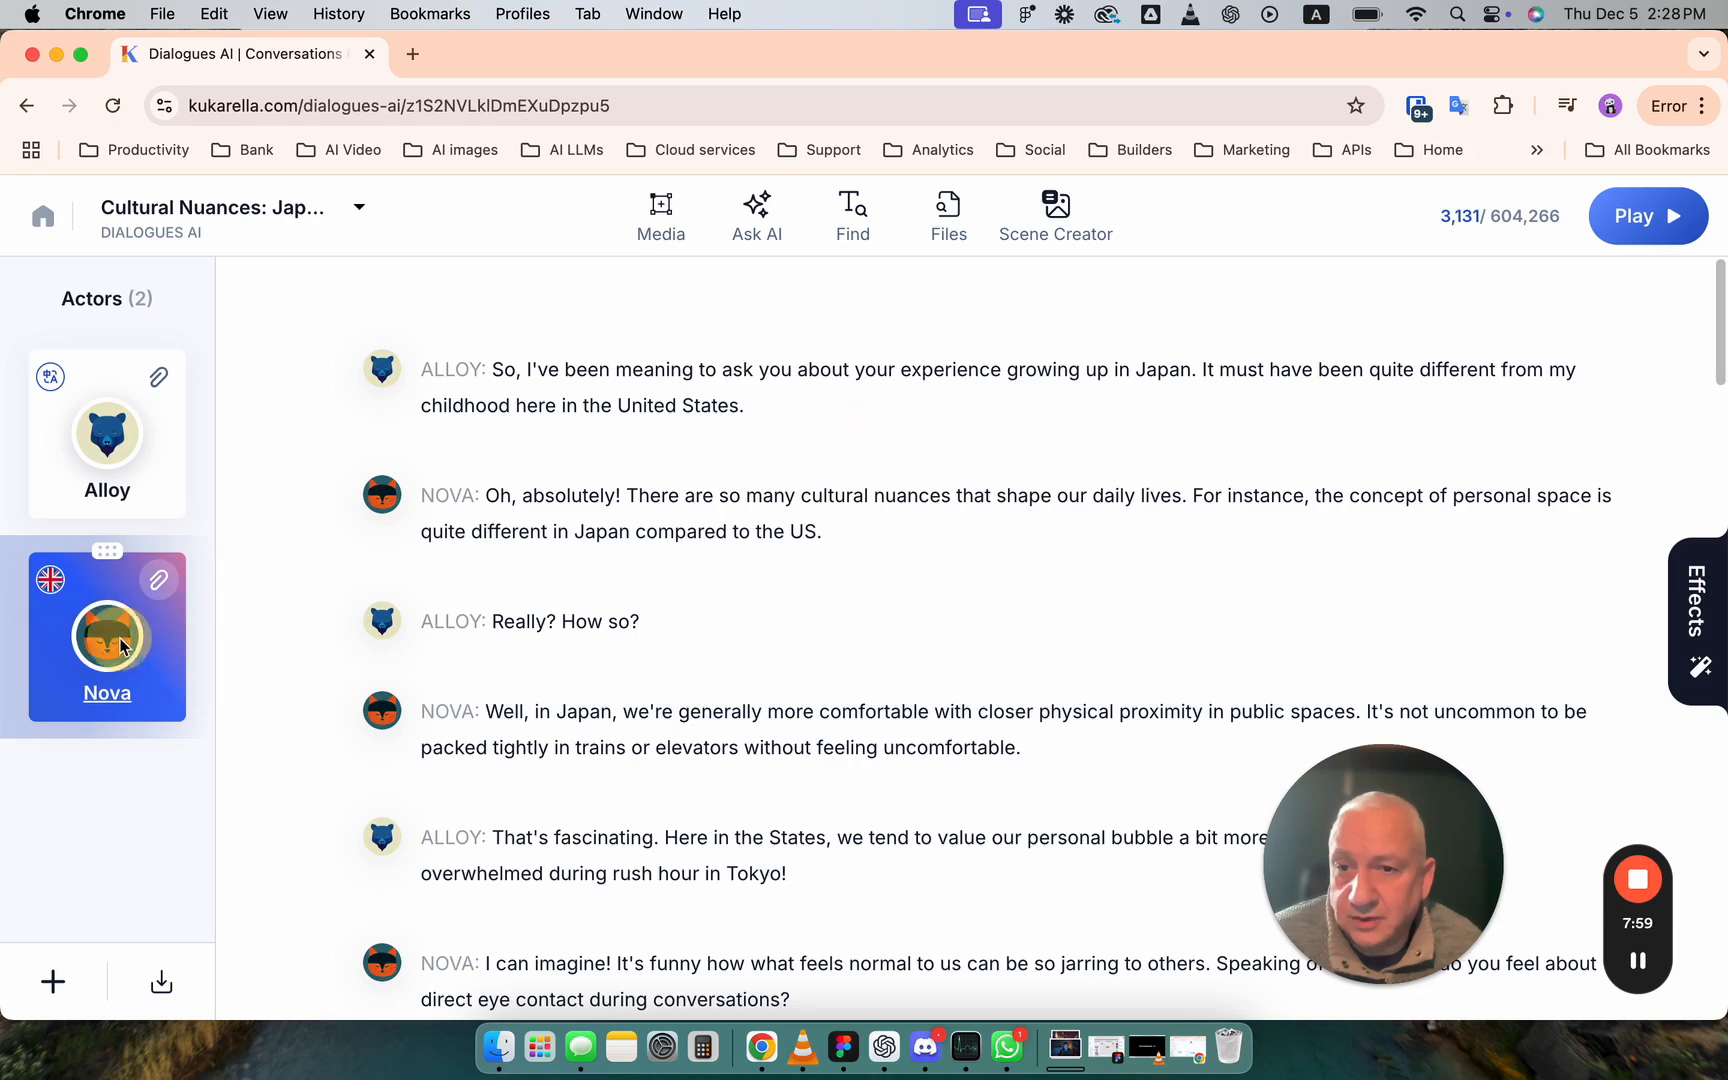
pyautogui.doubleClick(910, 503)
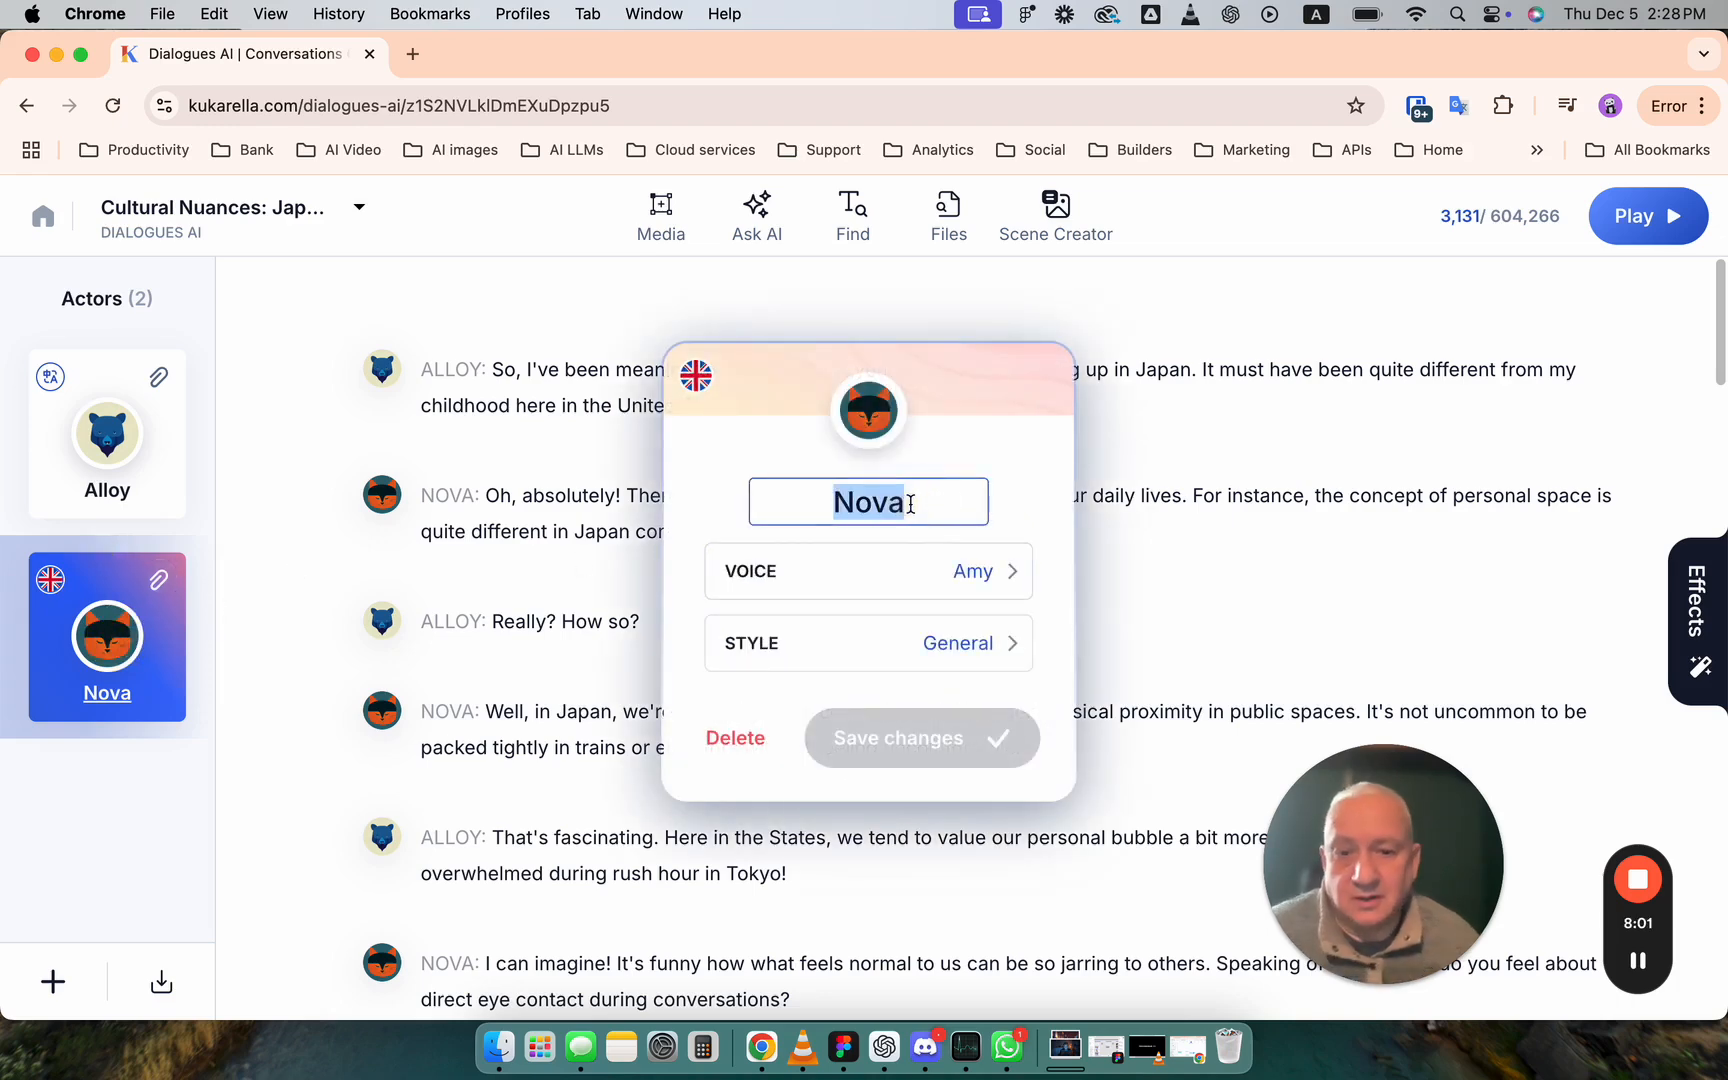
pyautogui.write('Amy British')
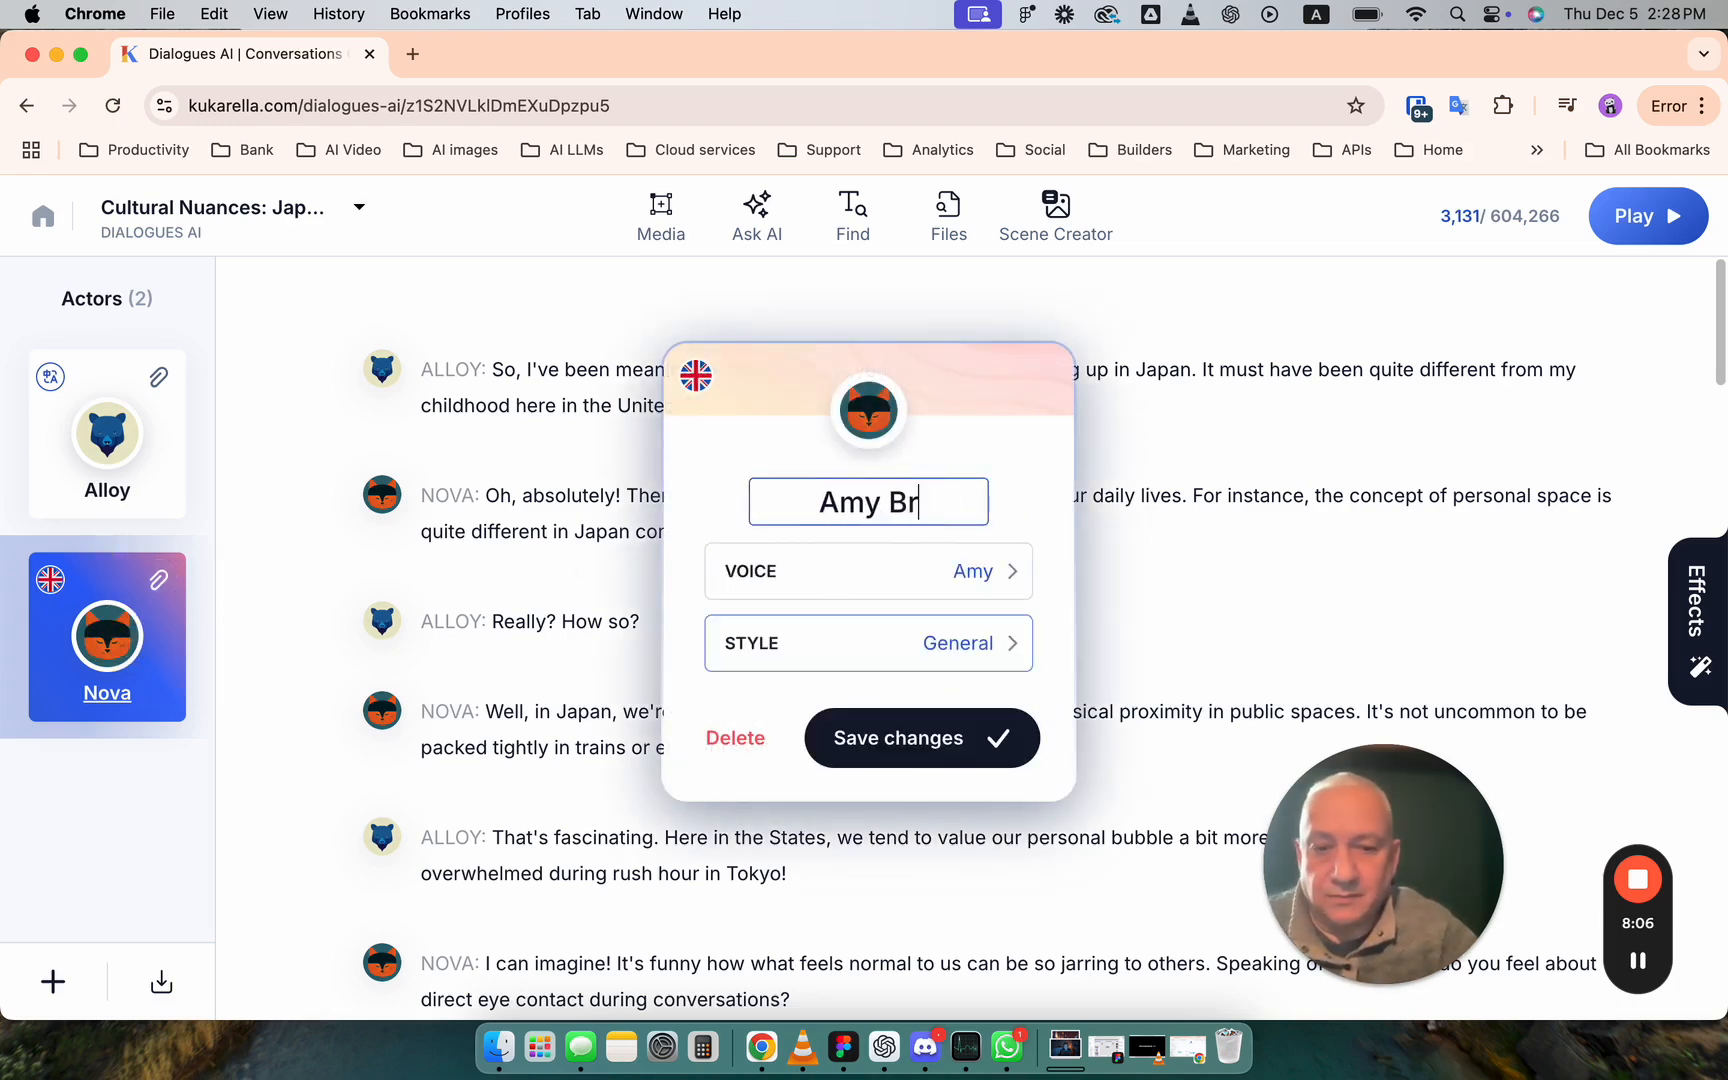
pyautogui.click(1008, 643)
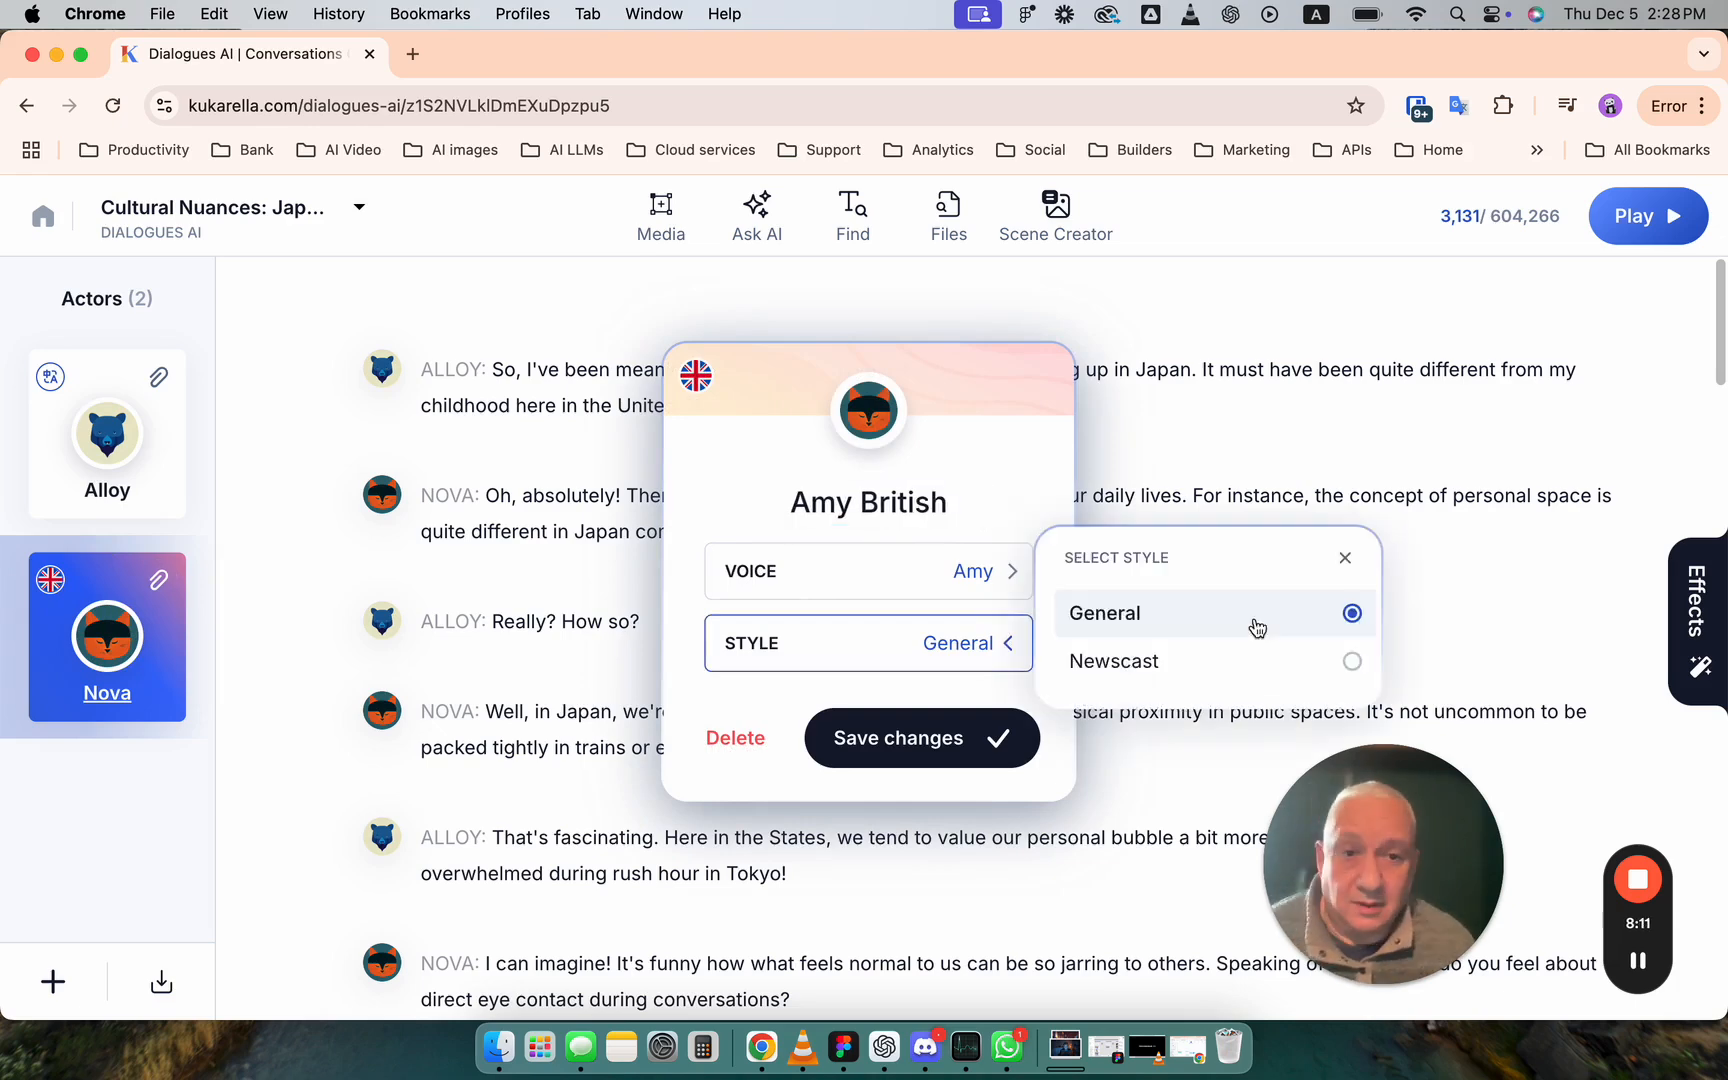
pyautogui.click(1342, 662)
pyautogui.click(998, 737)
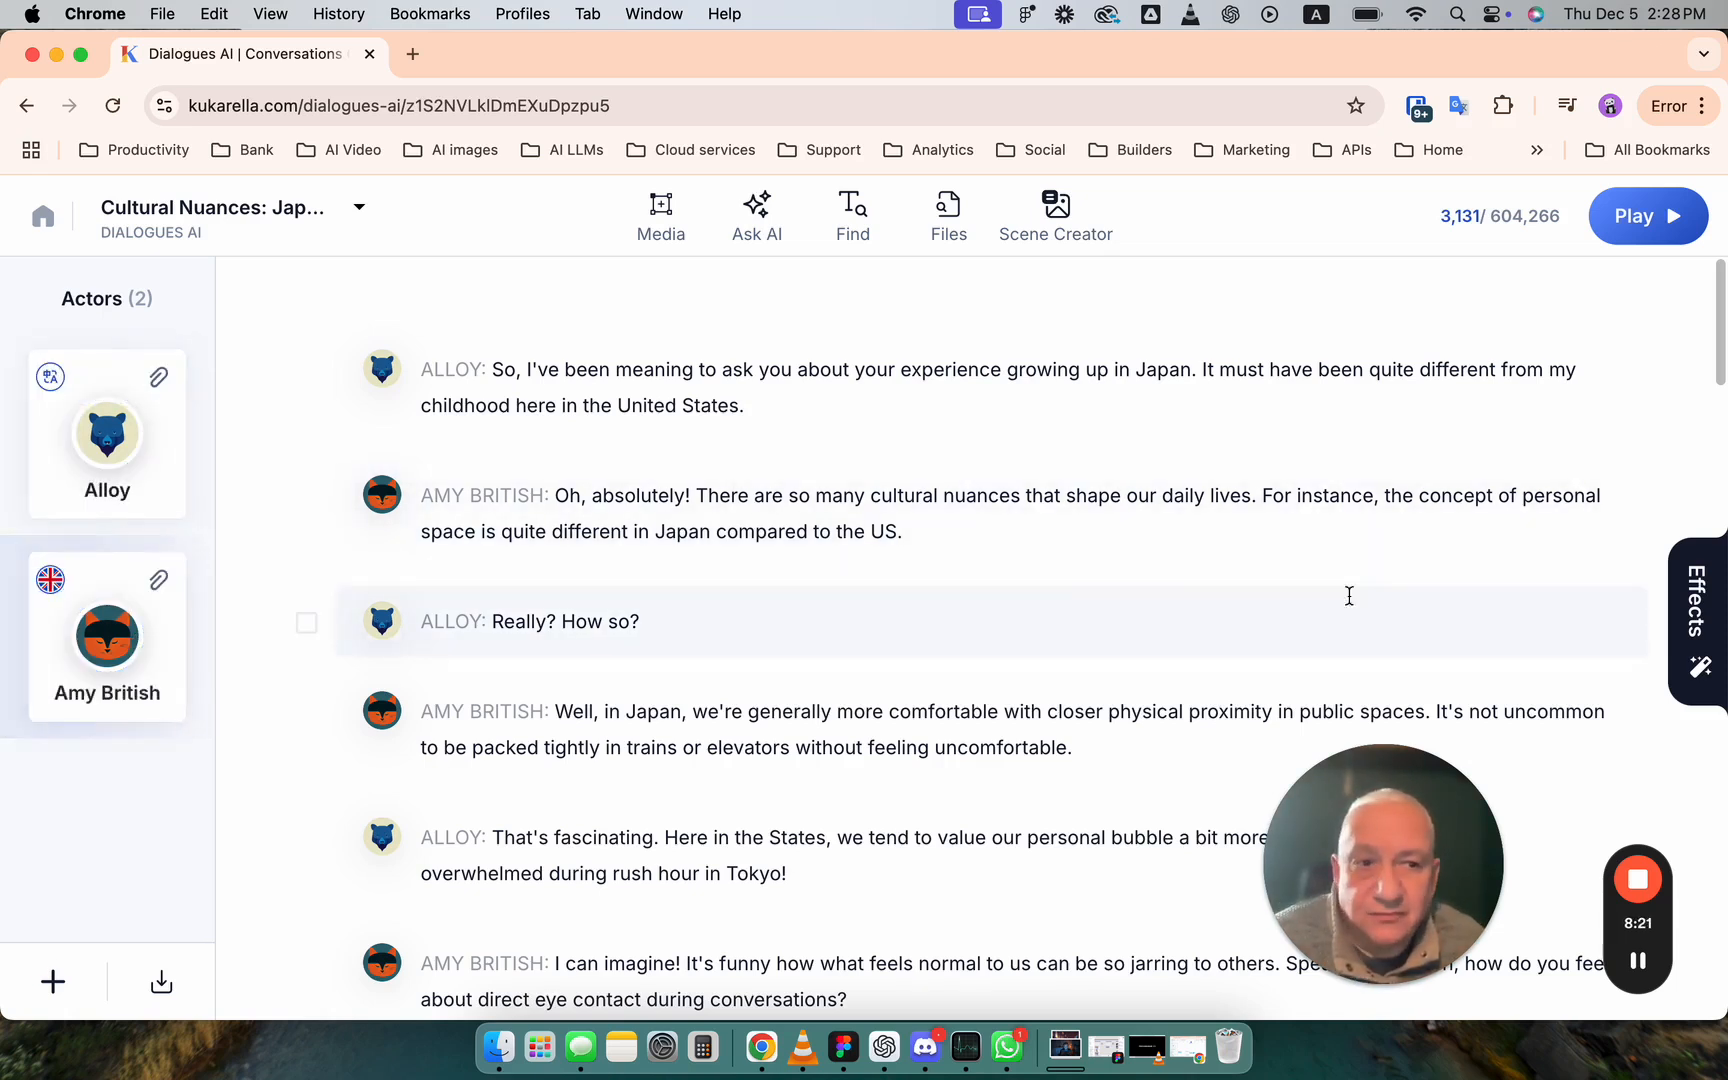
pyautogui.click(150, 645)
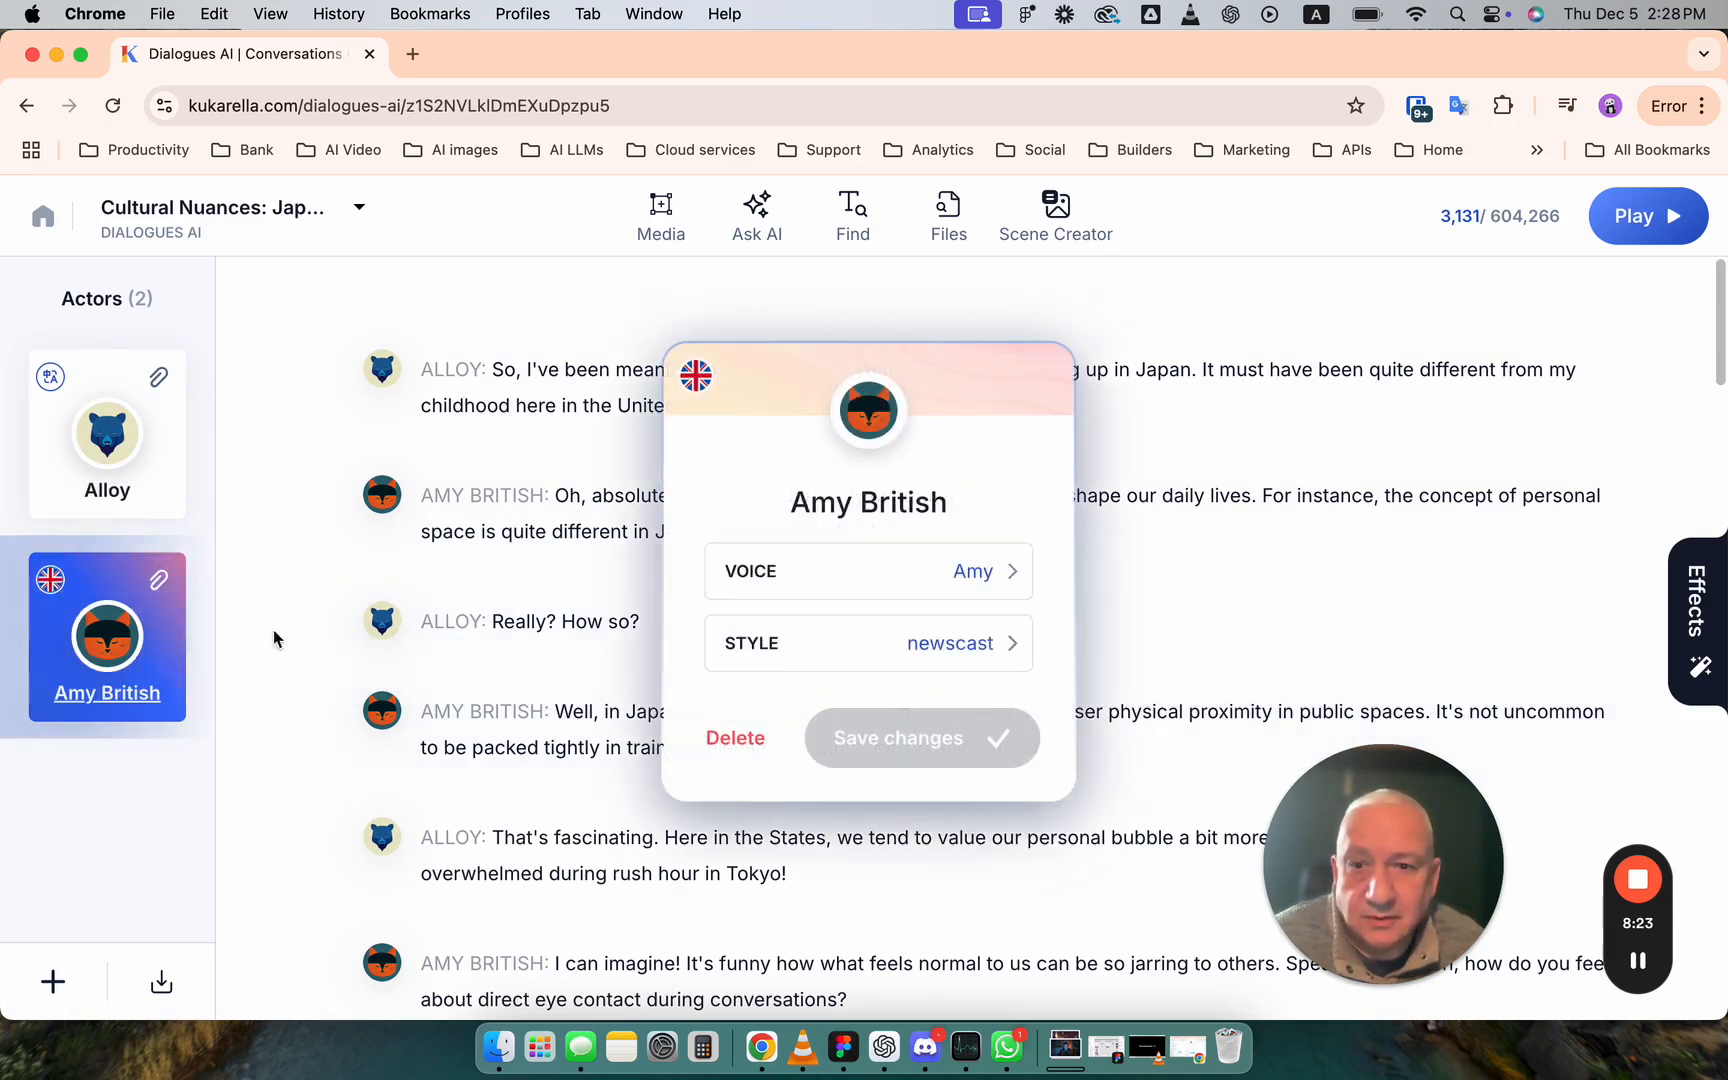
pyautogui.click(1257, 496)
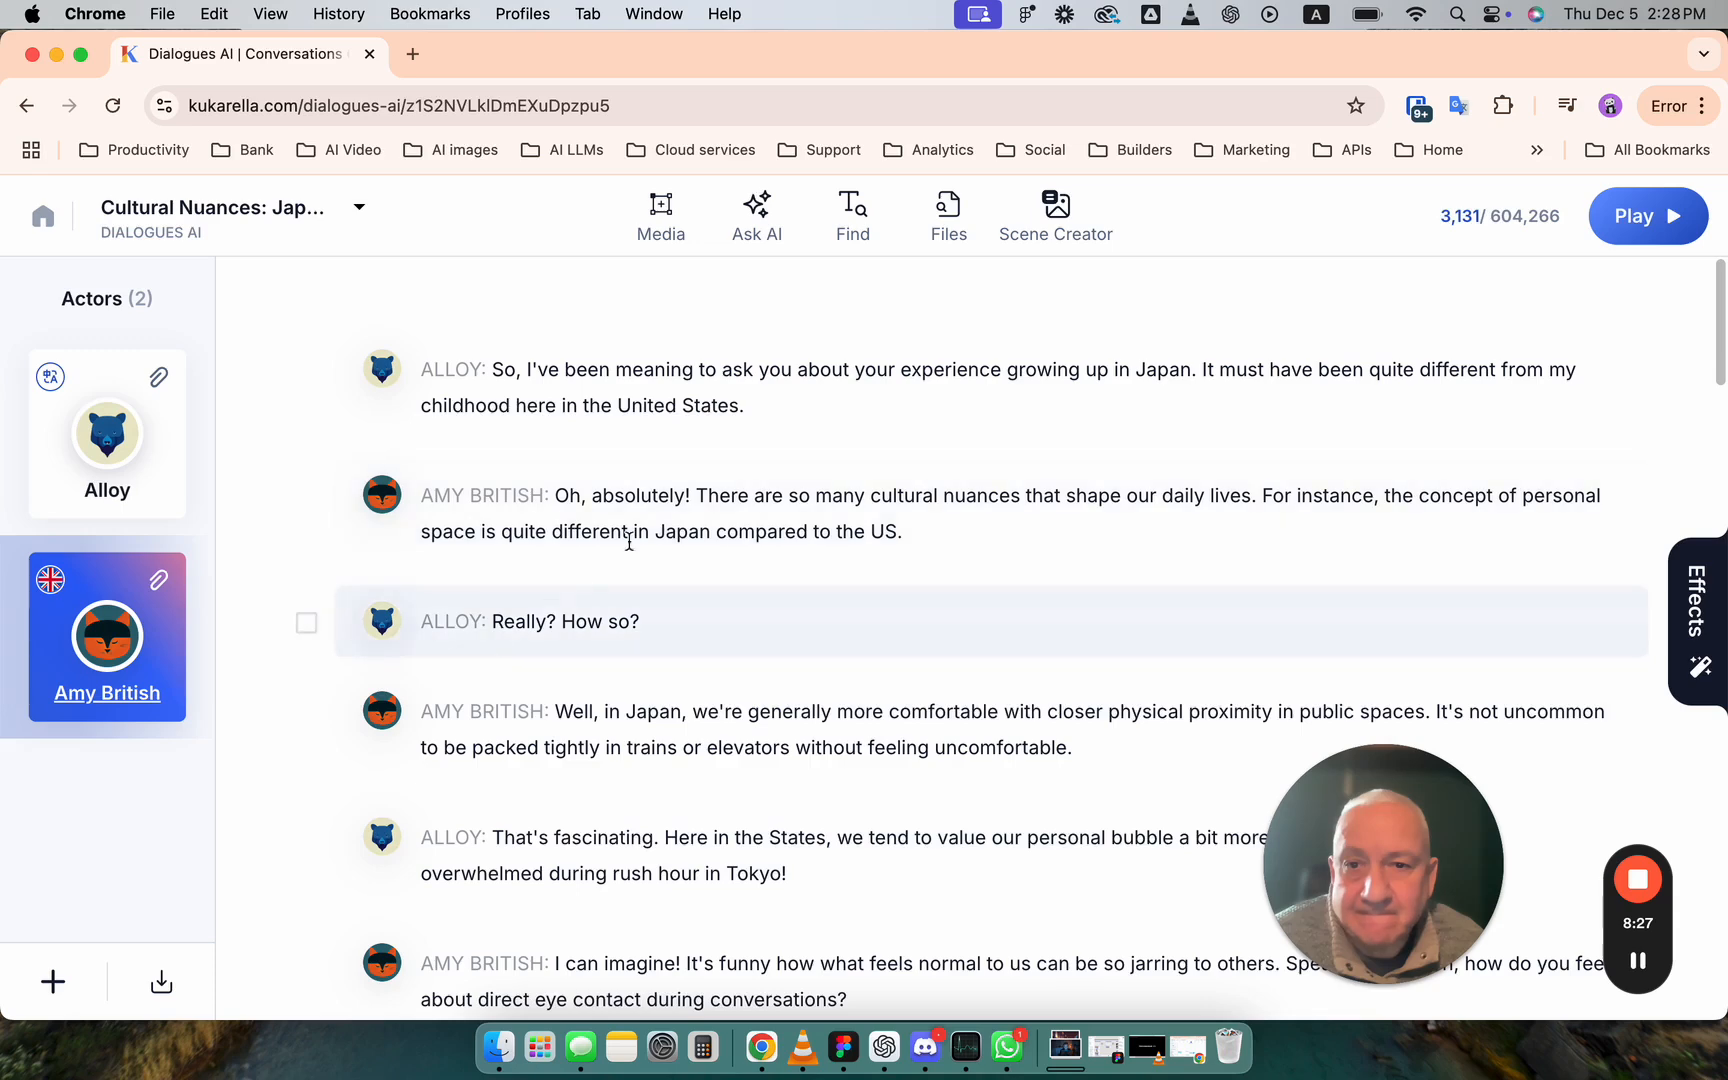
# - Select the word "absolutely" in Amy British's first line and view the effects available for it
pyautogui.doubleClick(679, 495)
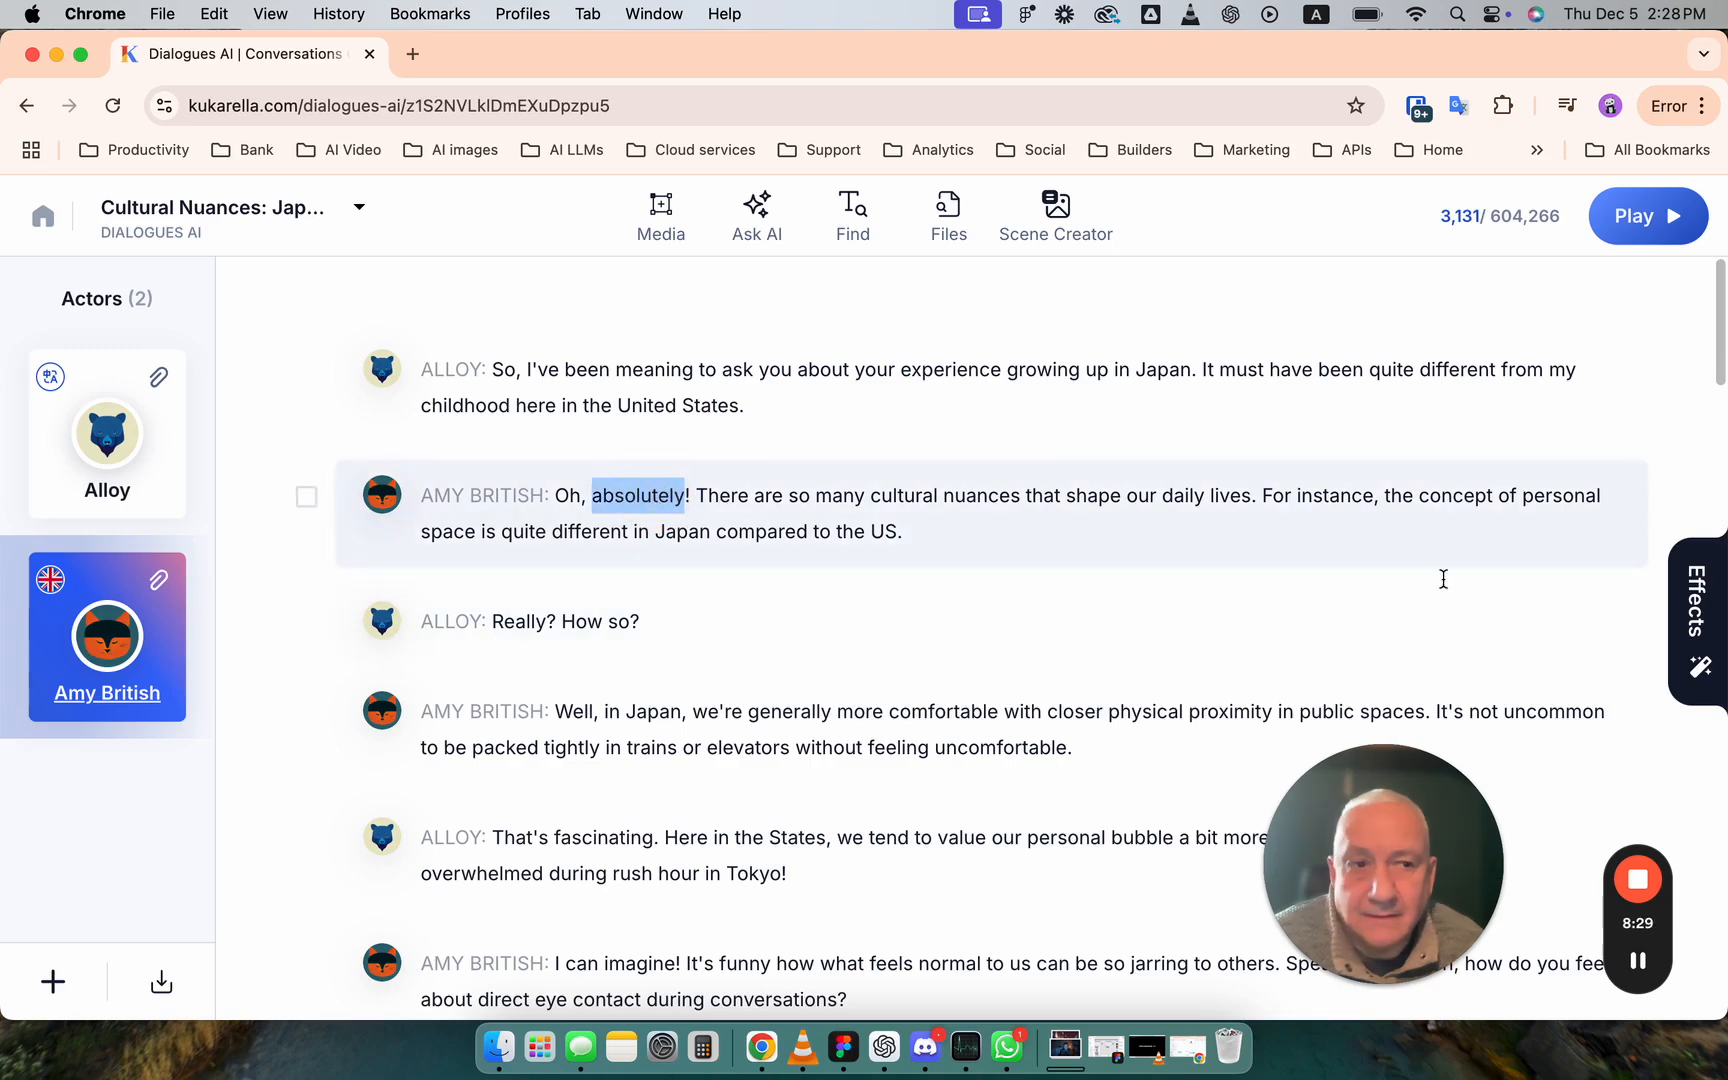
pyautogui.click(1695, 628)
pyautogui.moveTo(1385, 900); pyautogui.dragTo(147, 900)
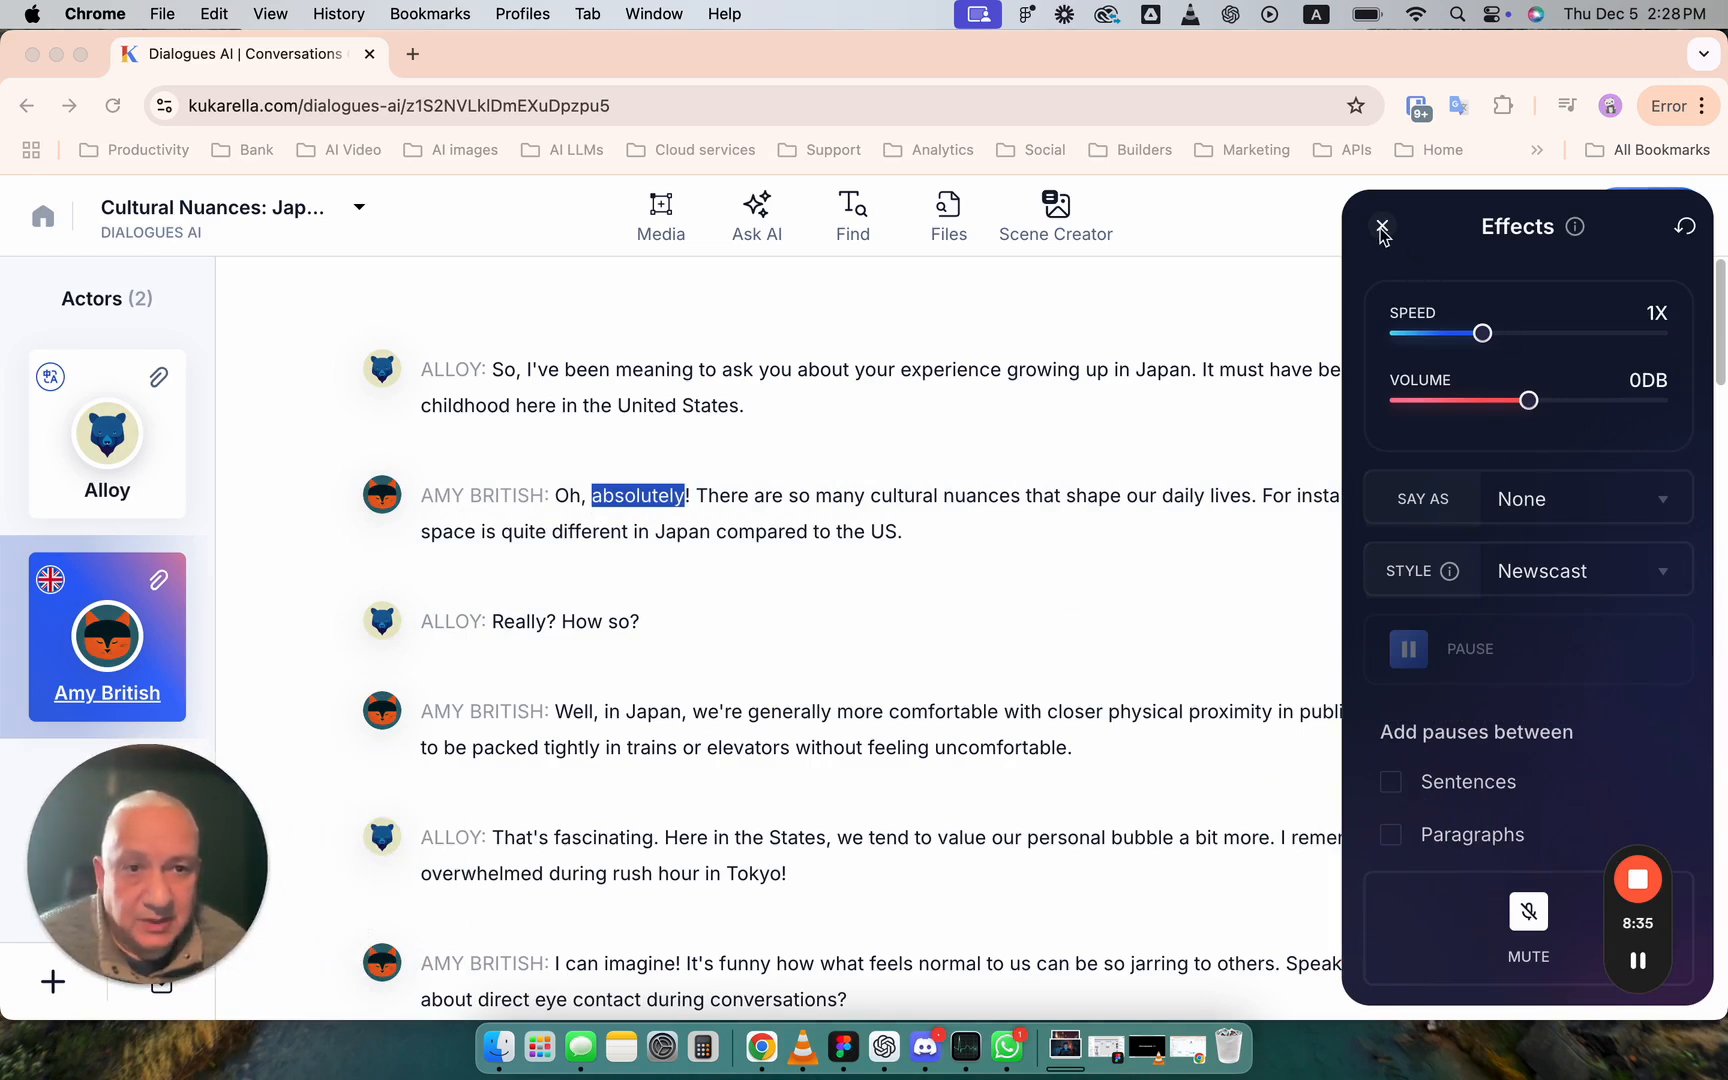
pyautogui.click(1489, 285)
pyautogui.click(1382, 225)
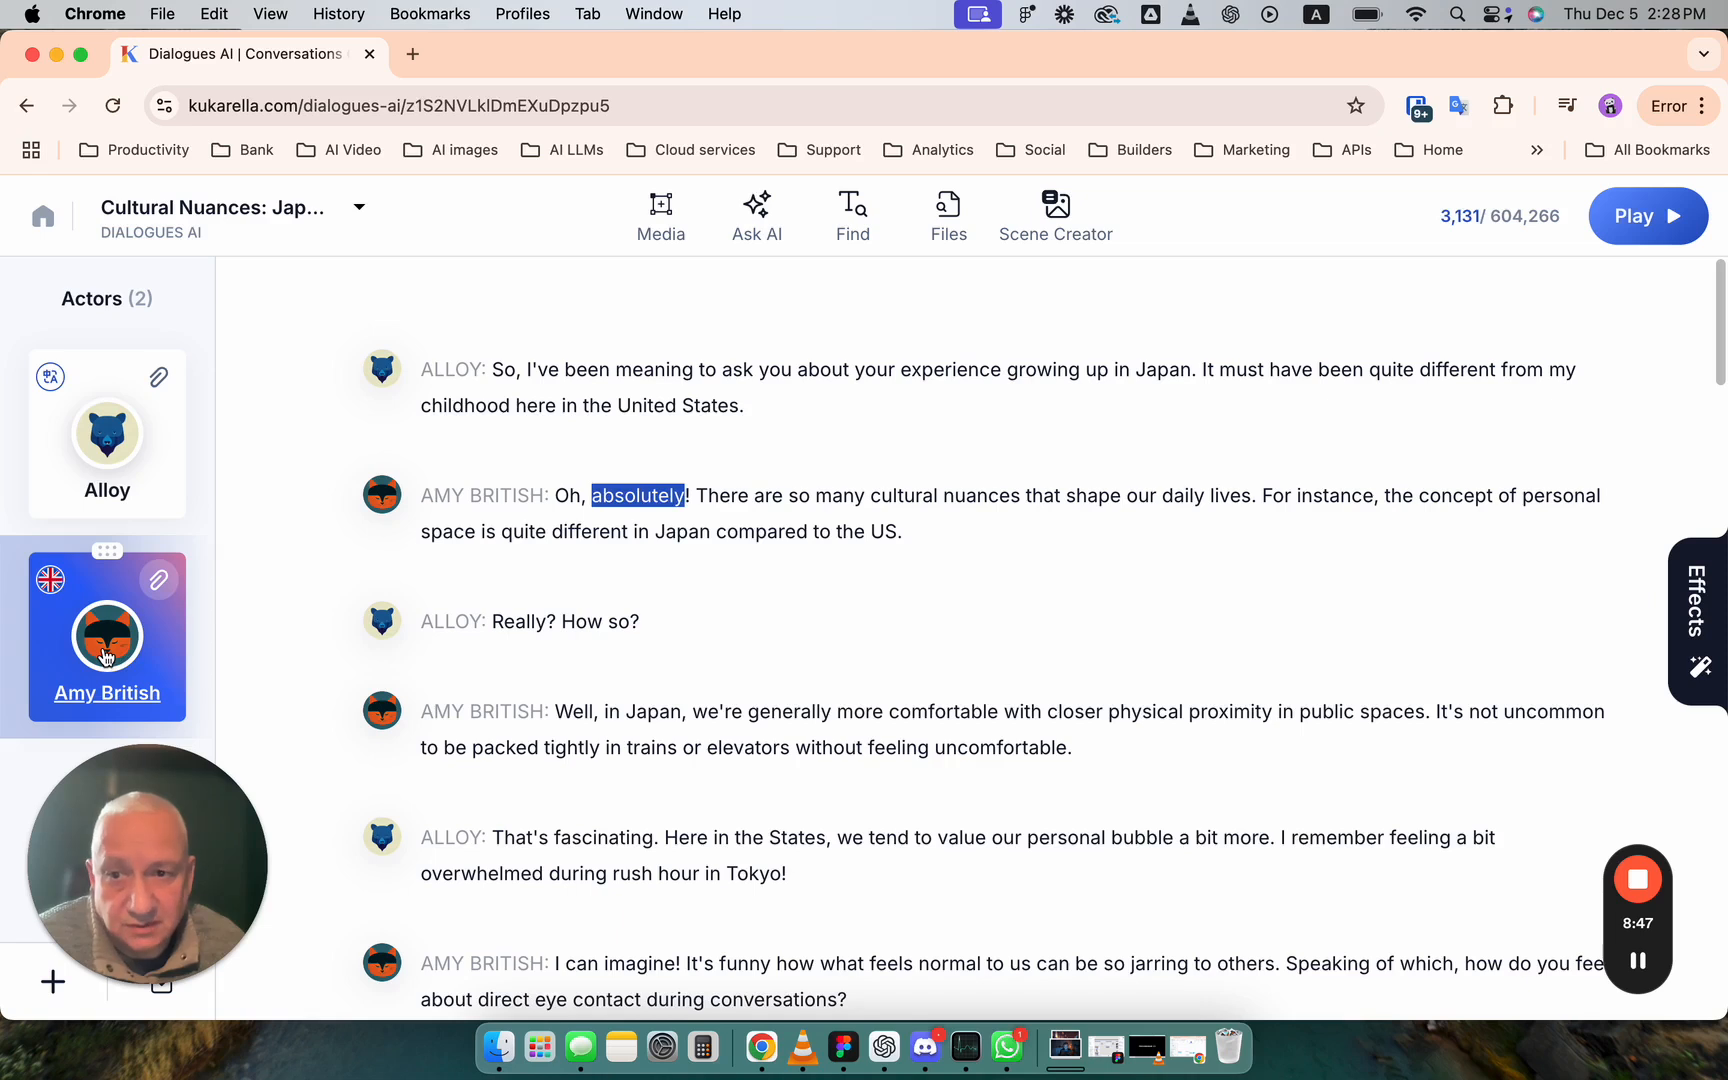
# - Reopen the effects for the selected word "absolutely" and examine its Say As options
pyautogui.click(1698, 630)
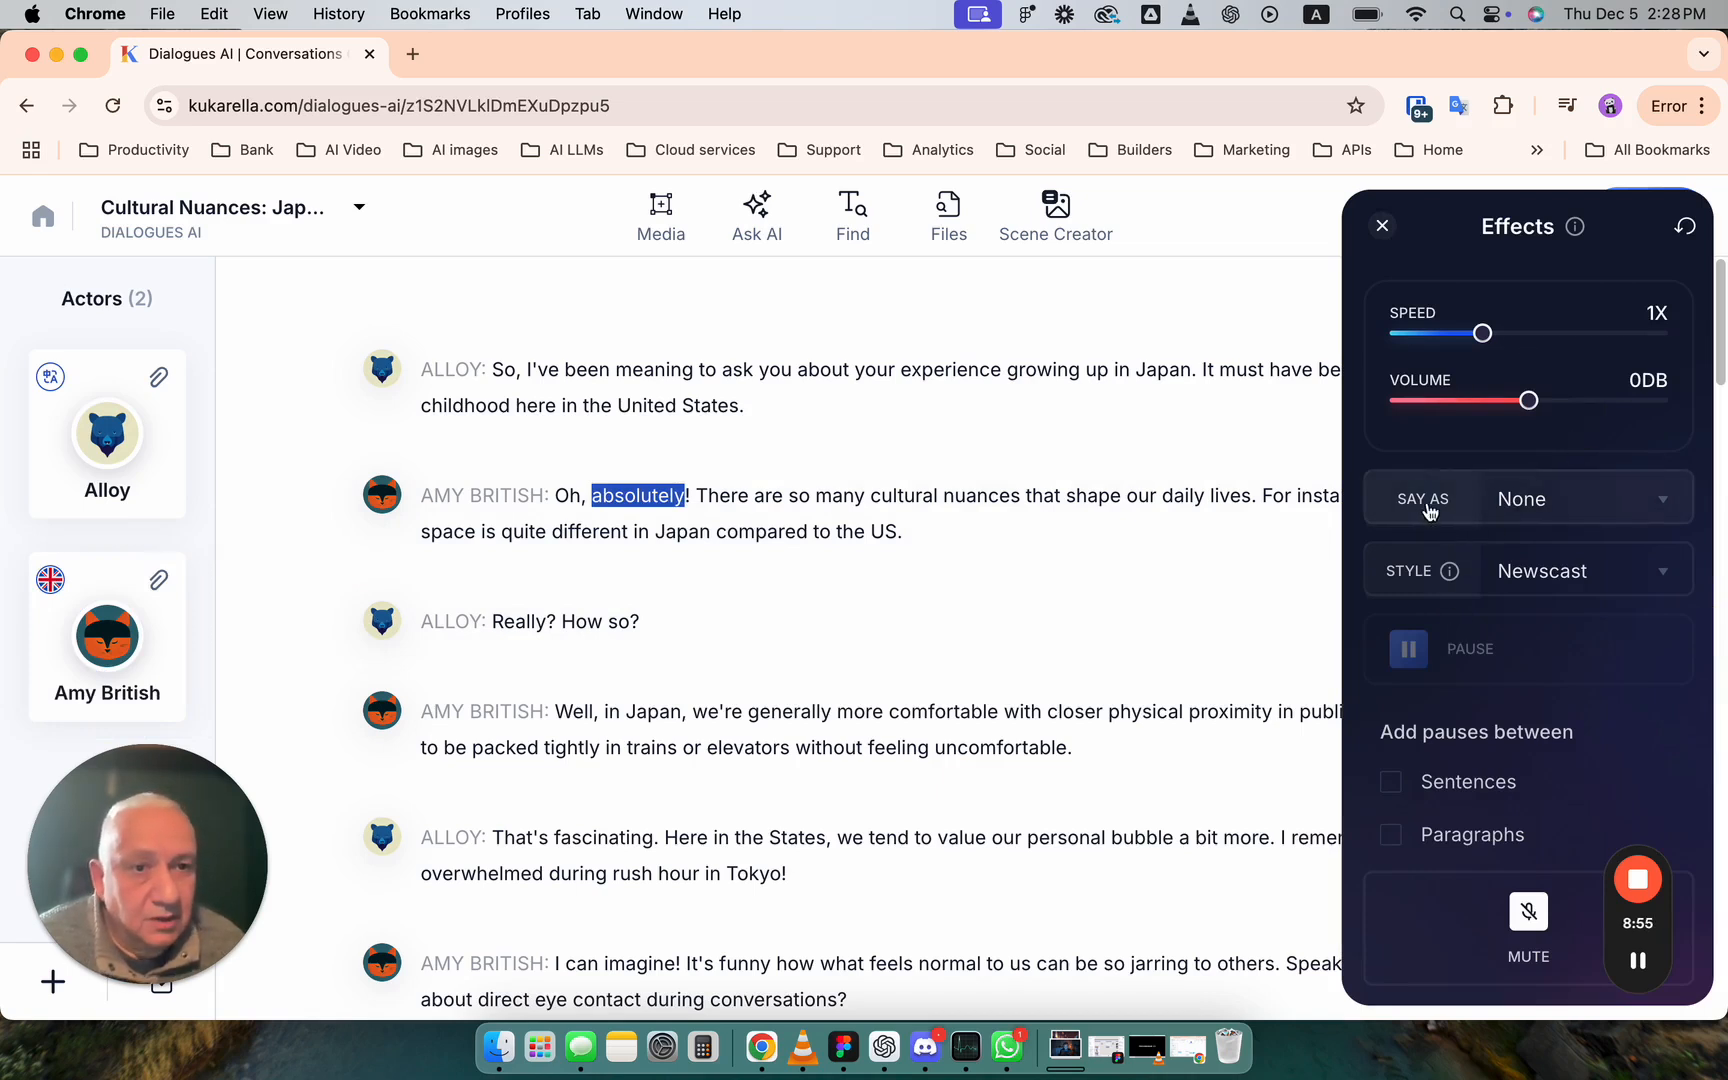
pyautogui.click(1583, 511)
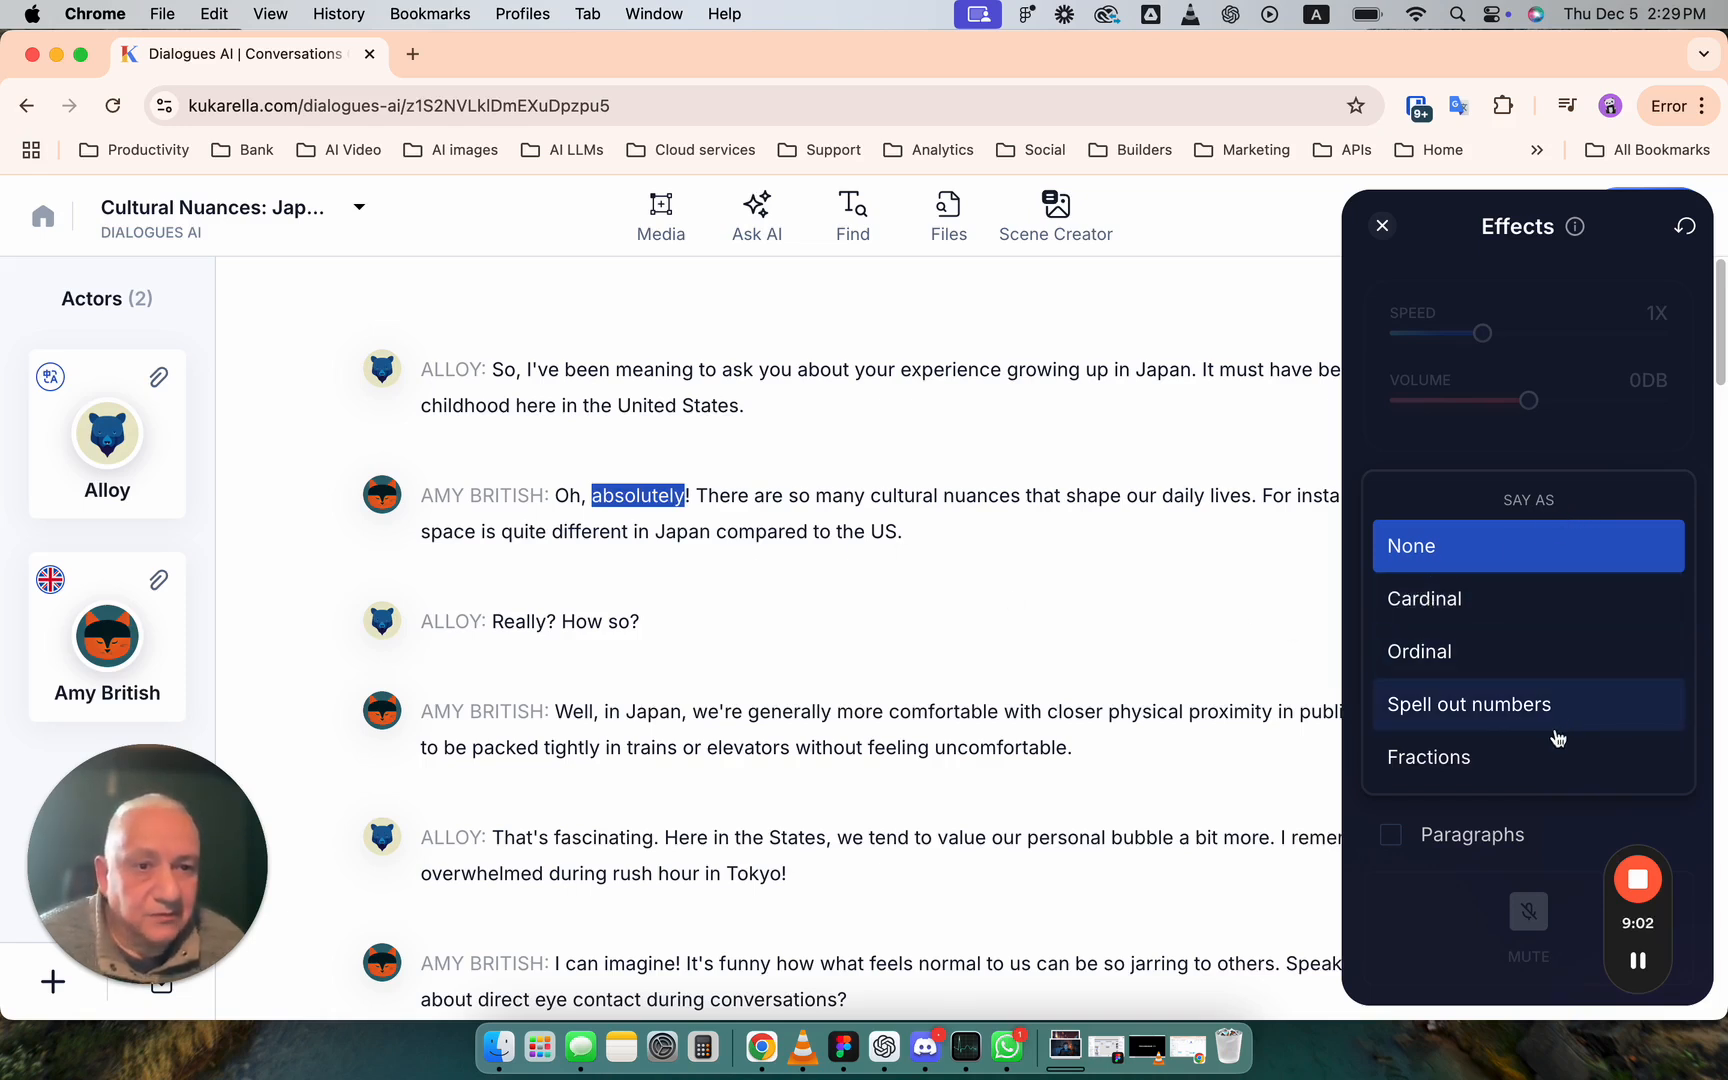
pyautogui.click(1250, 612)
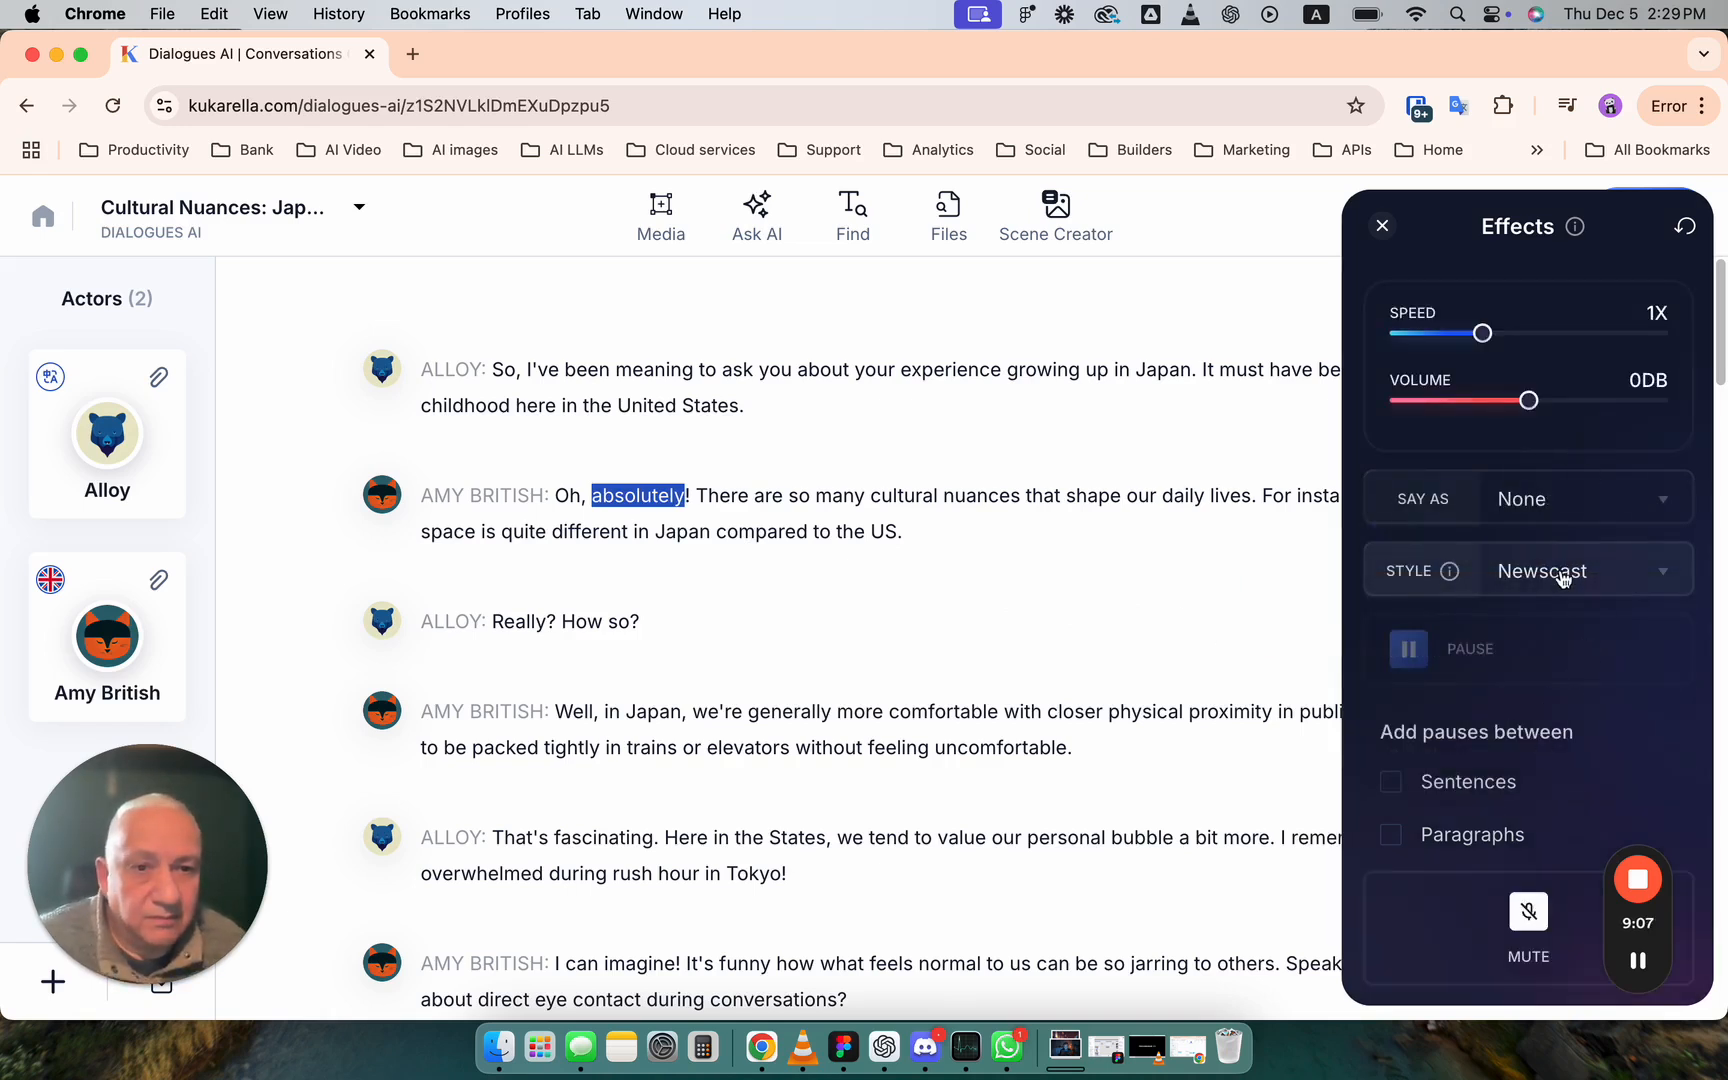
# - Place the cursor after "absolutely!" in Amy British's first line and examine the pause effects available there
pyautogui.click(702, 491)
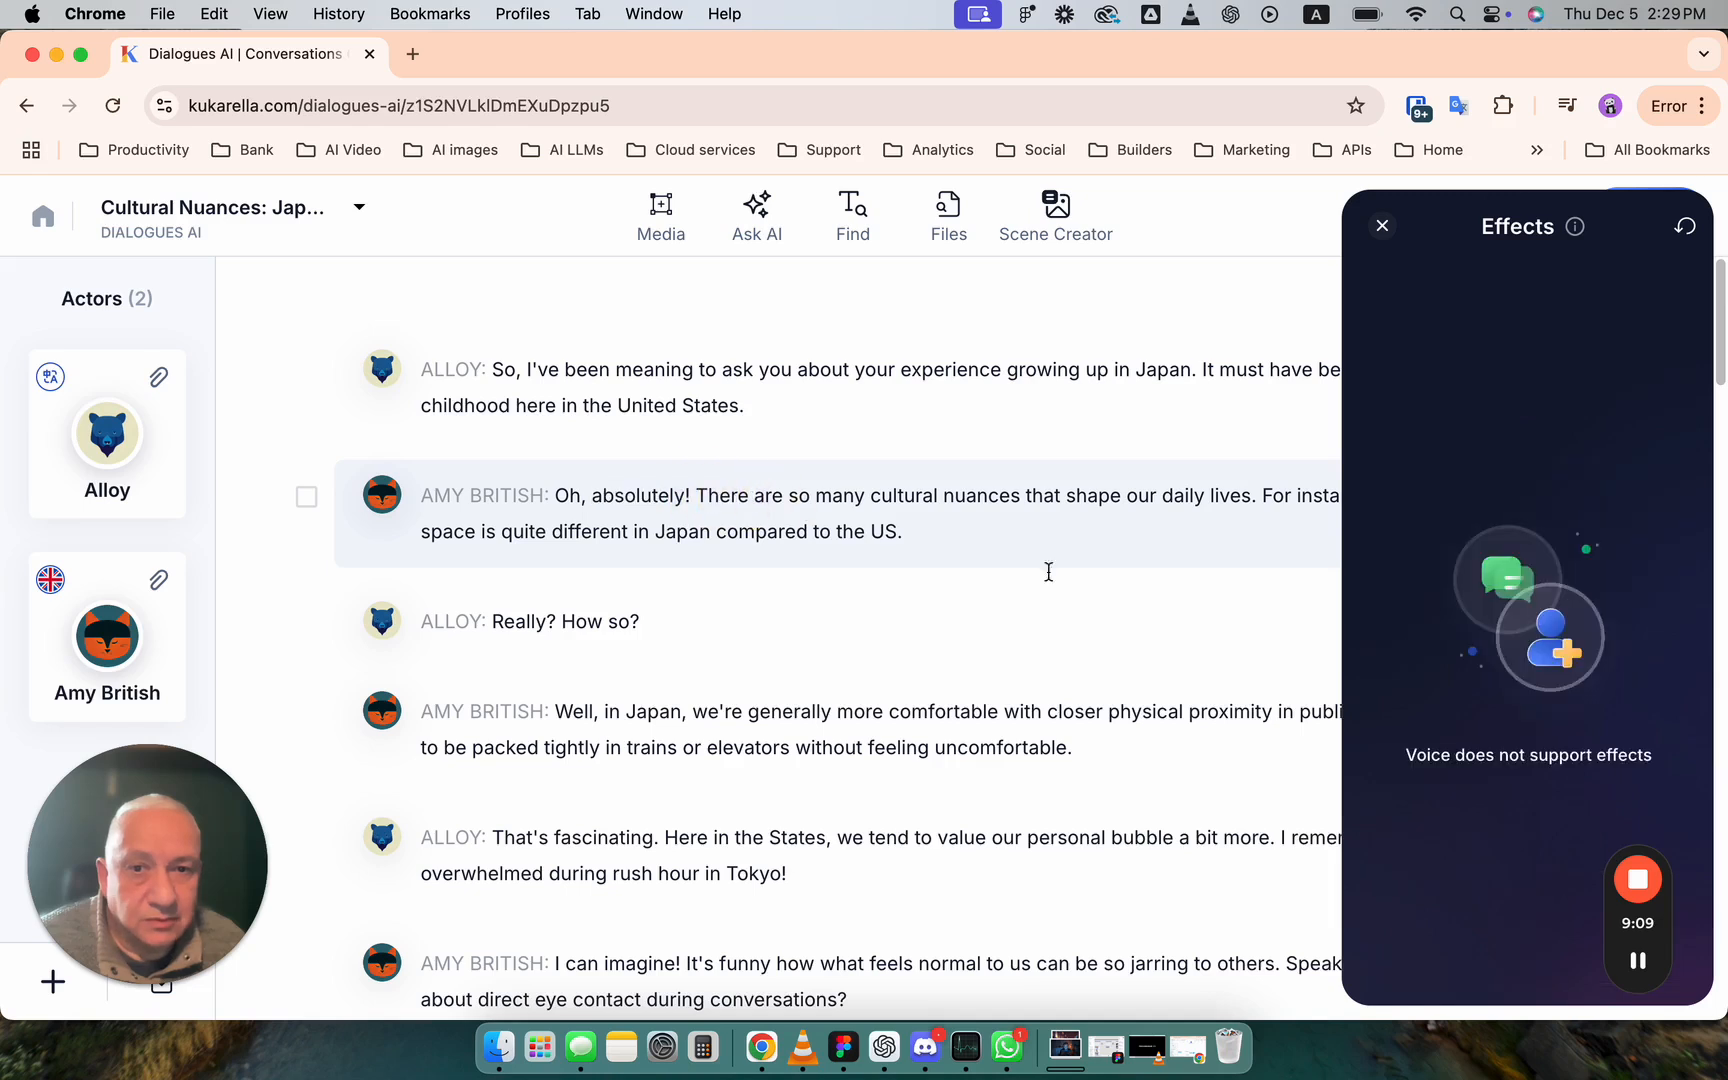
pyautogui.click(688, 493)
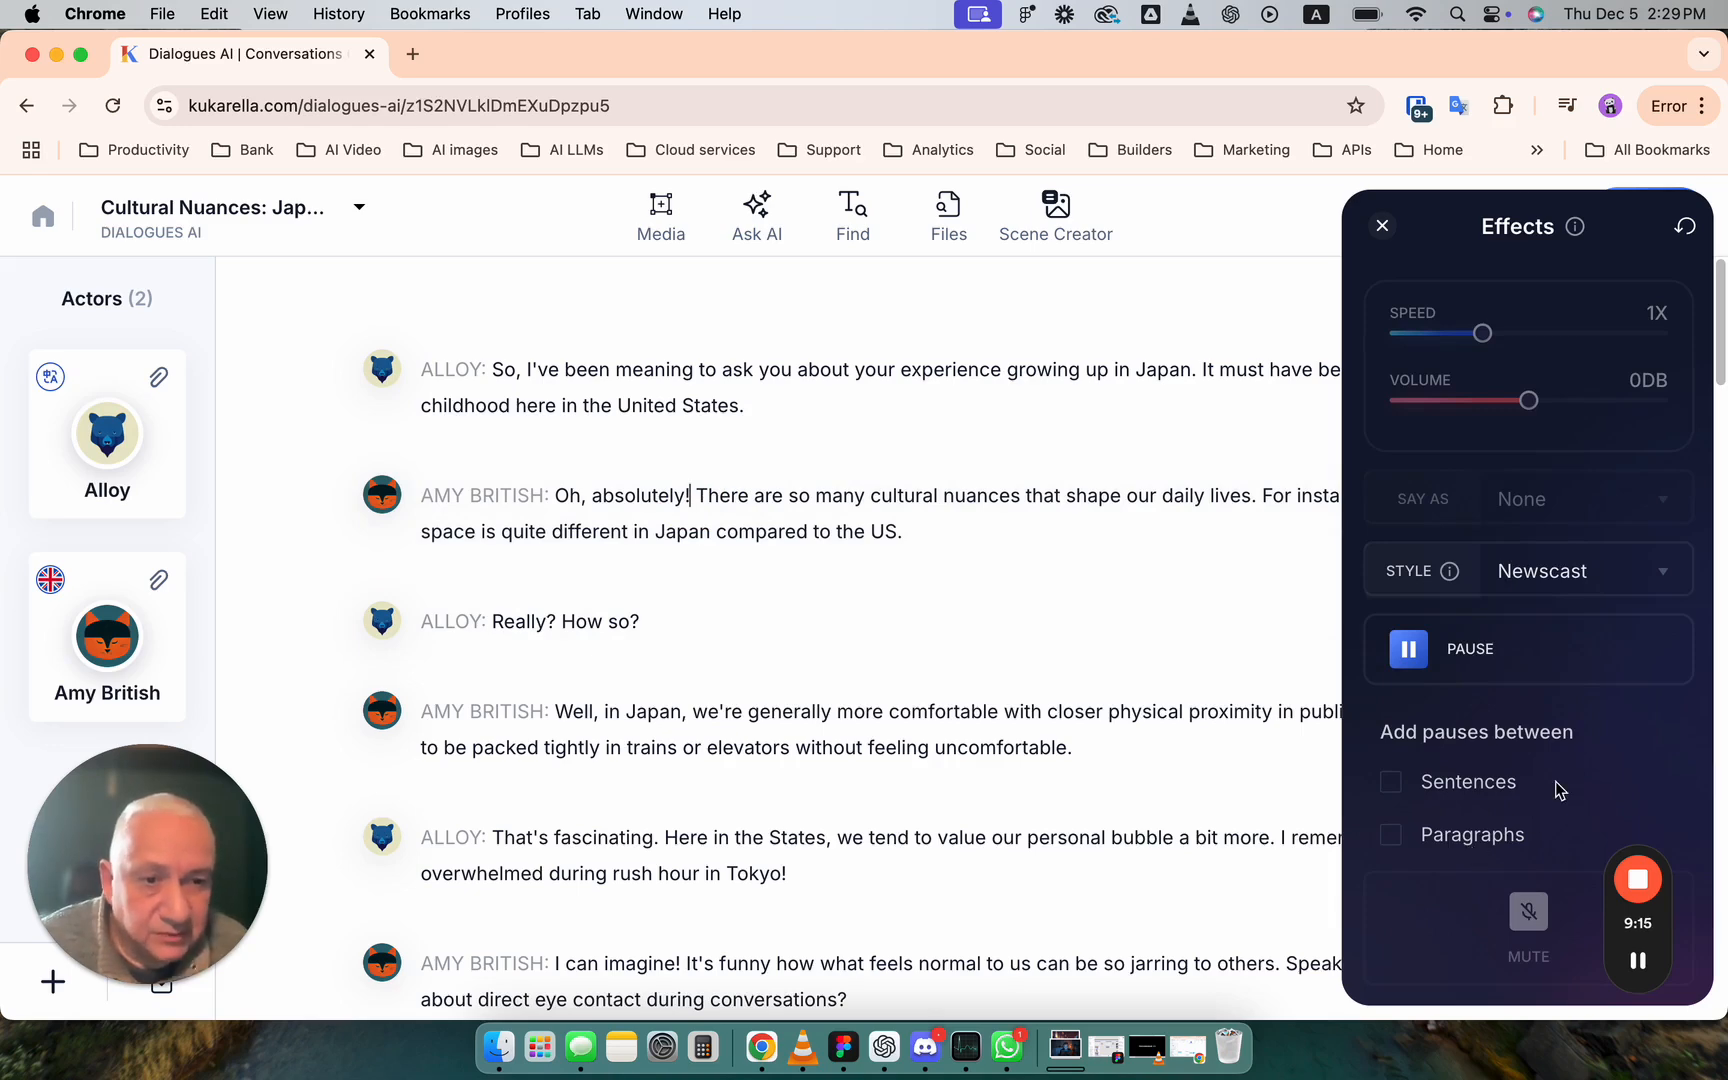
pyautogui.click(1383, 227)
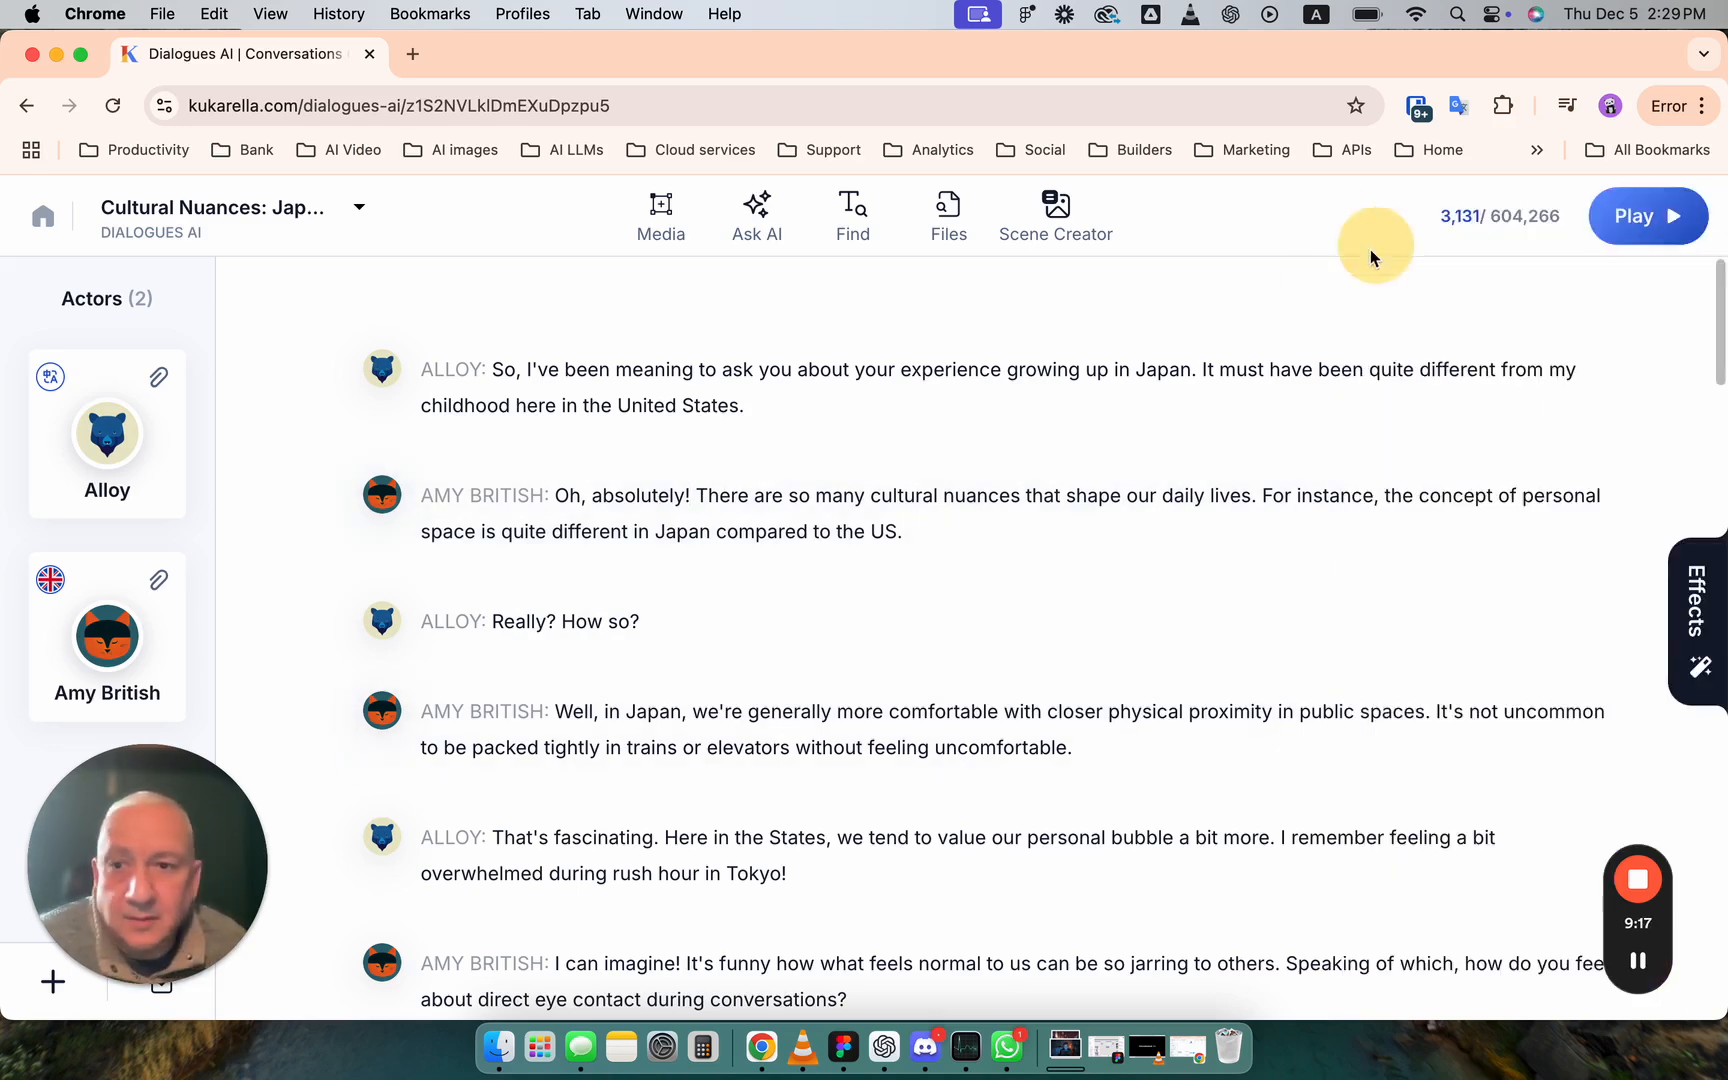
# - Check the actor Alloy's voice and style settings and the effects available for its first line
pyautogui.click(140, 468)
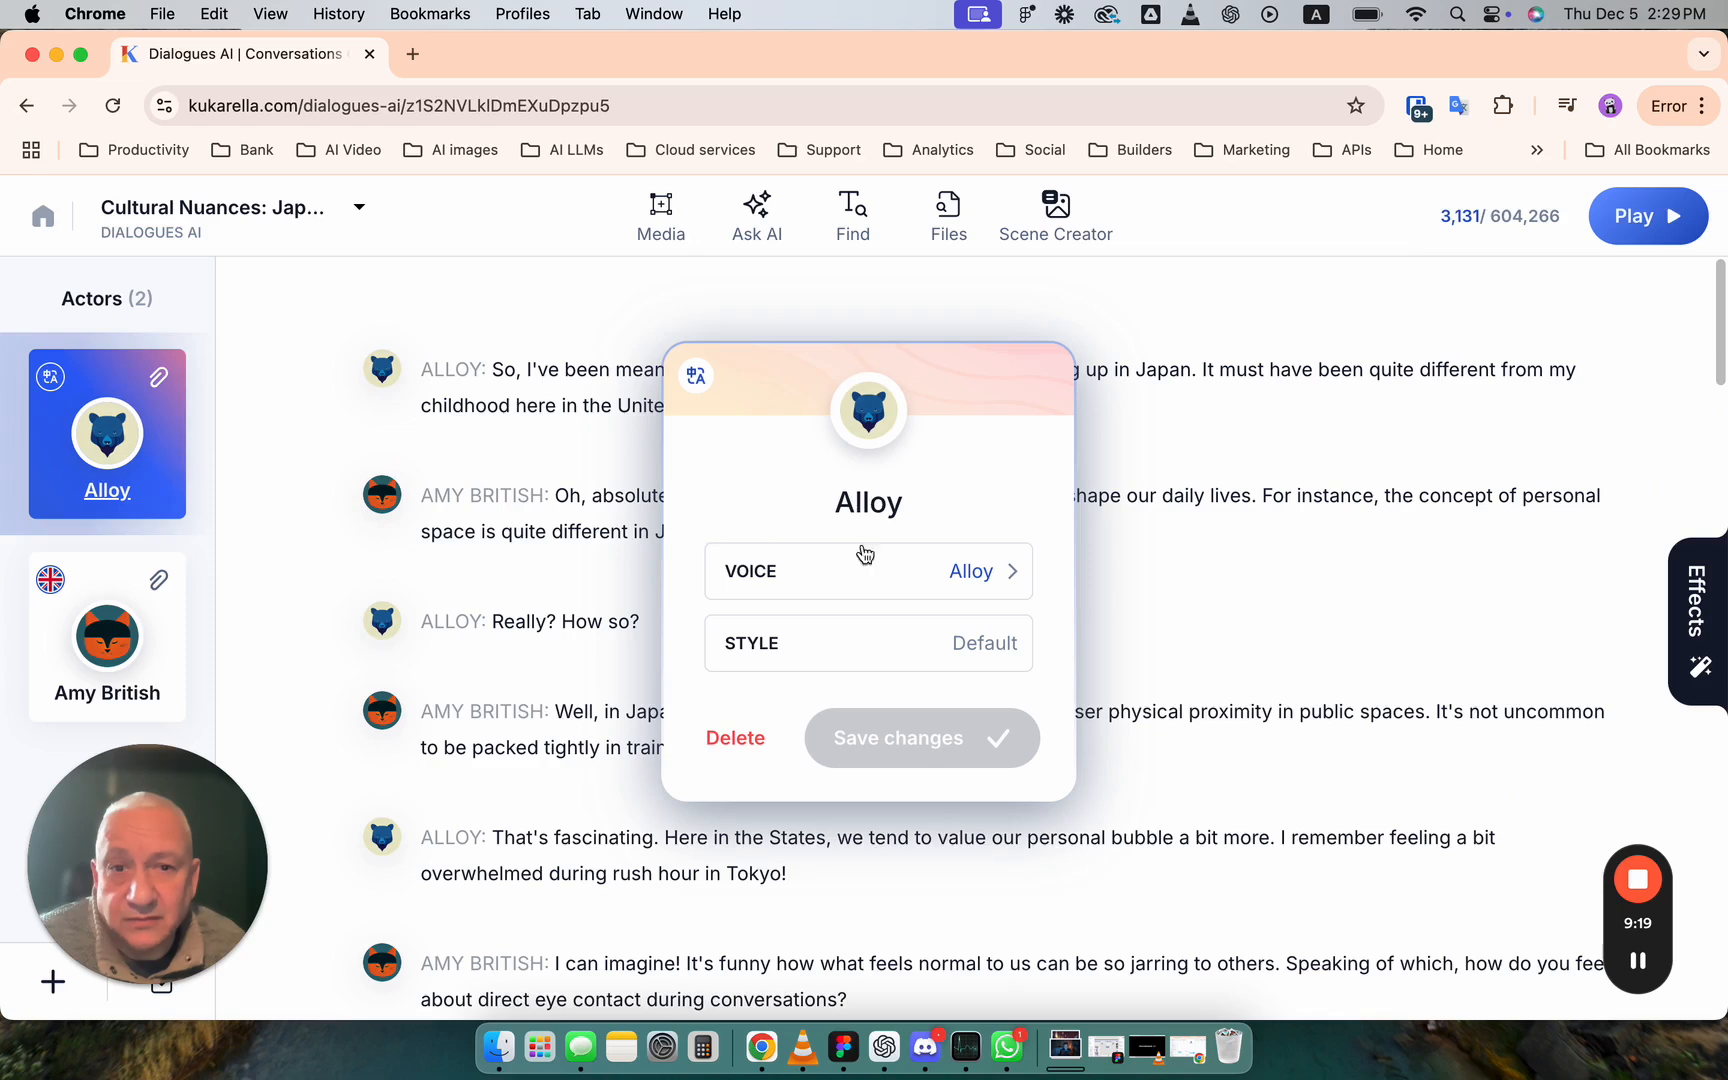
pyautogui.click(1121, 404)
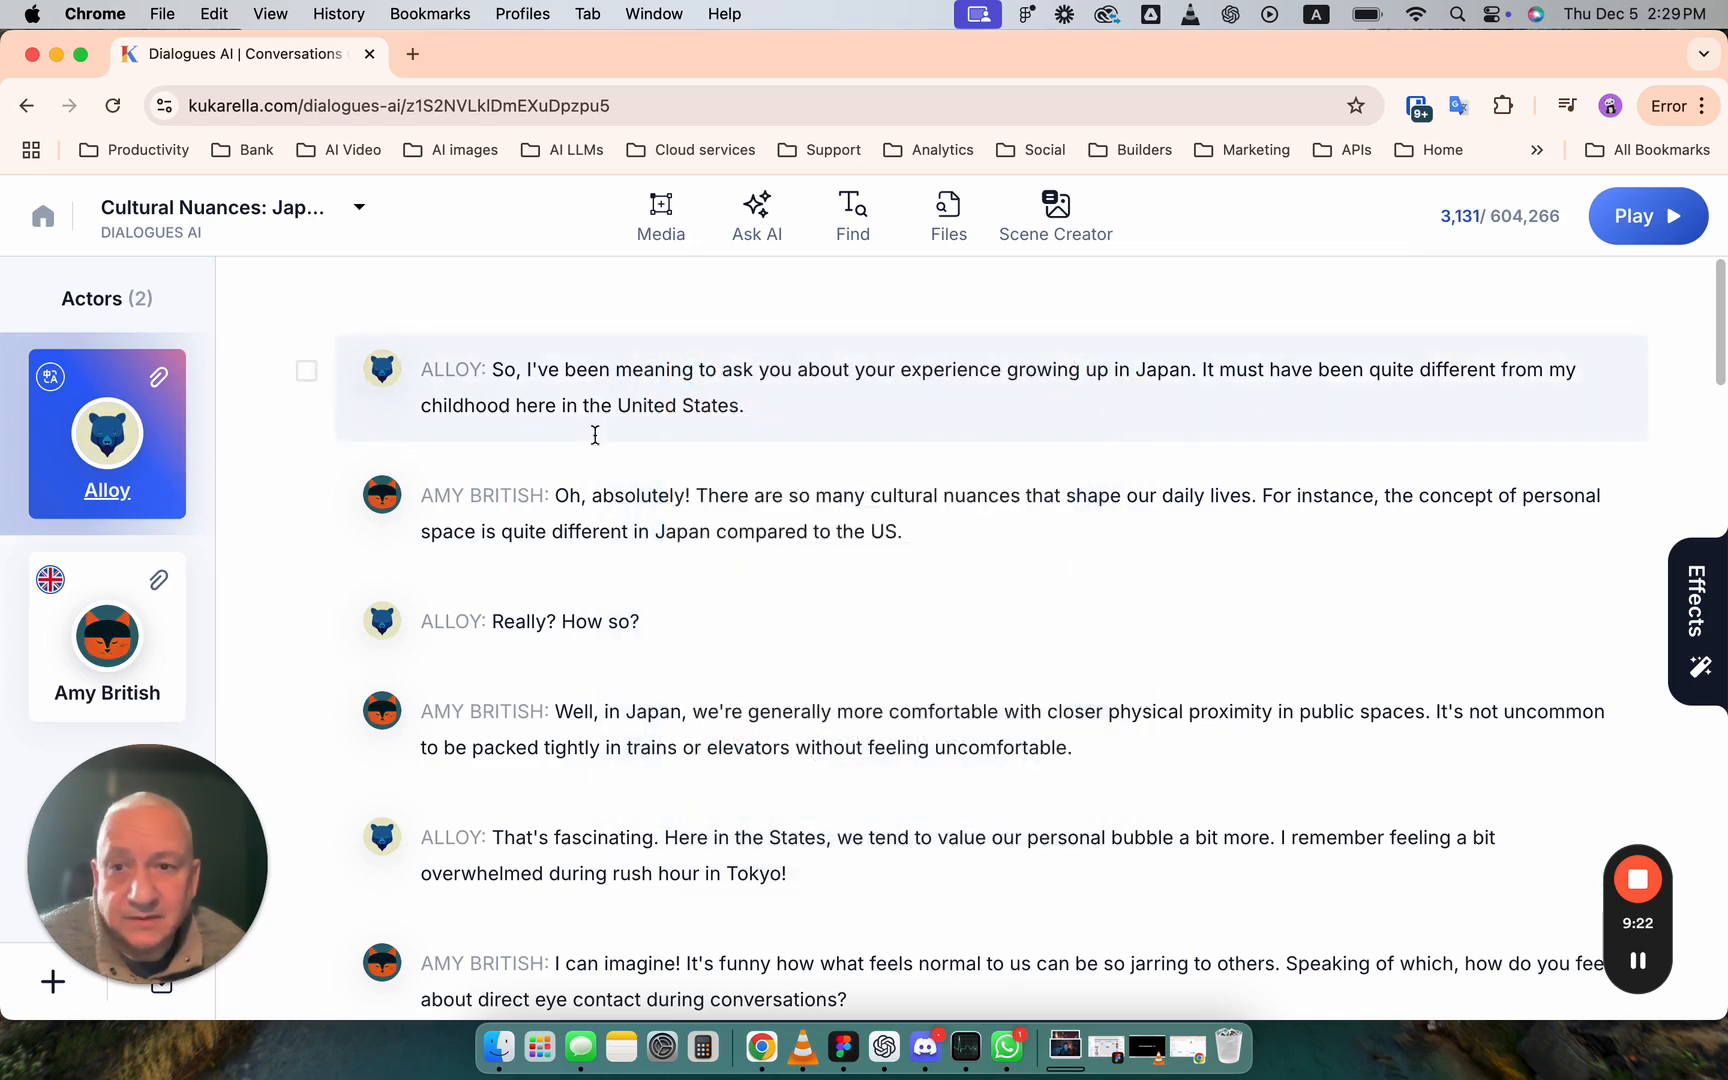
pyautogui.click(1705, 630)
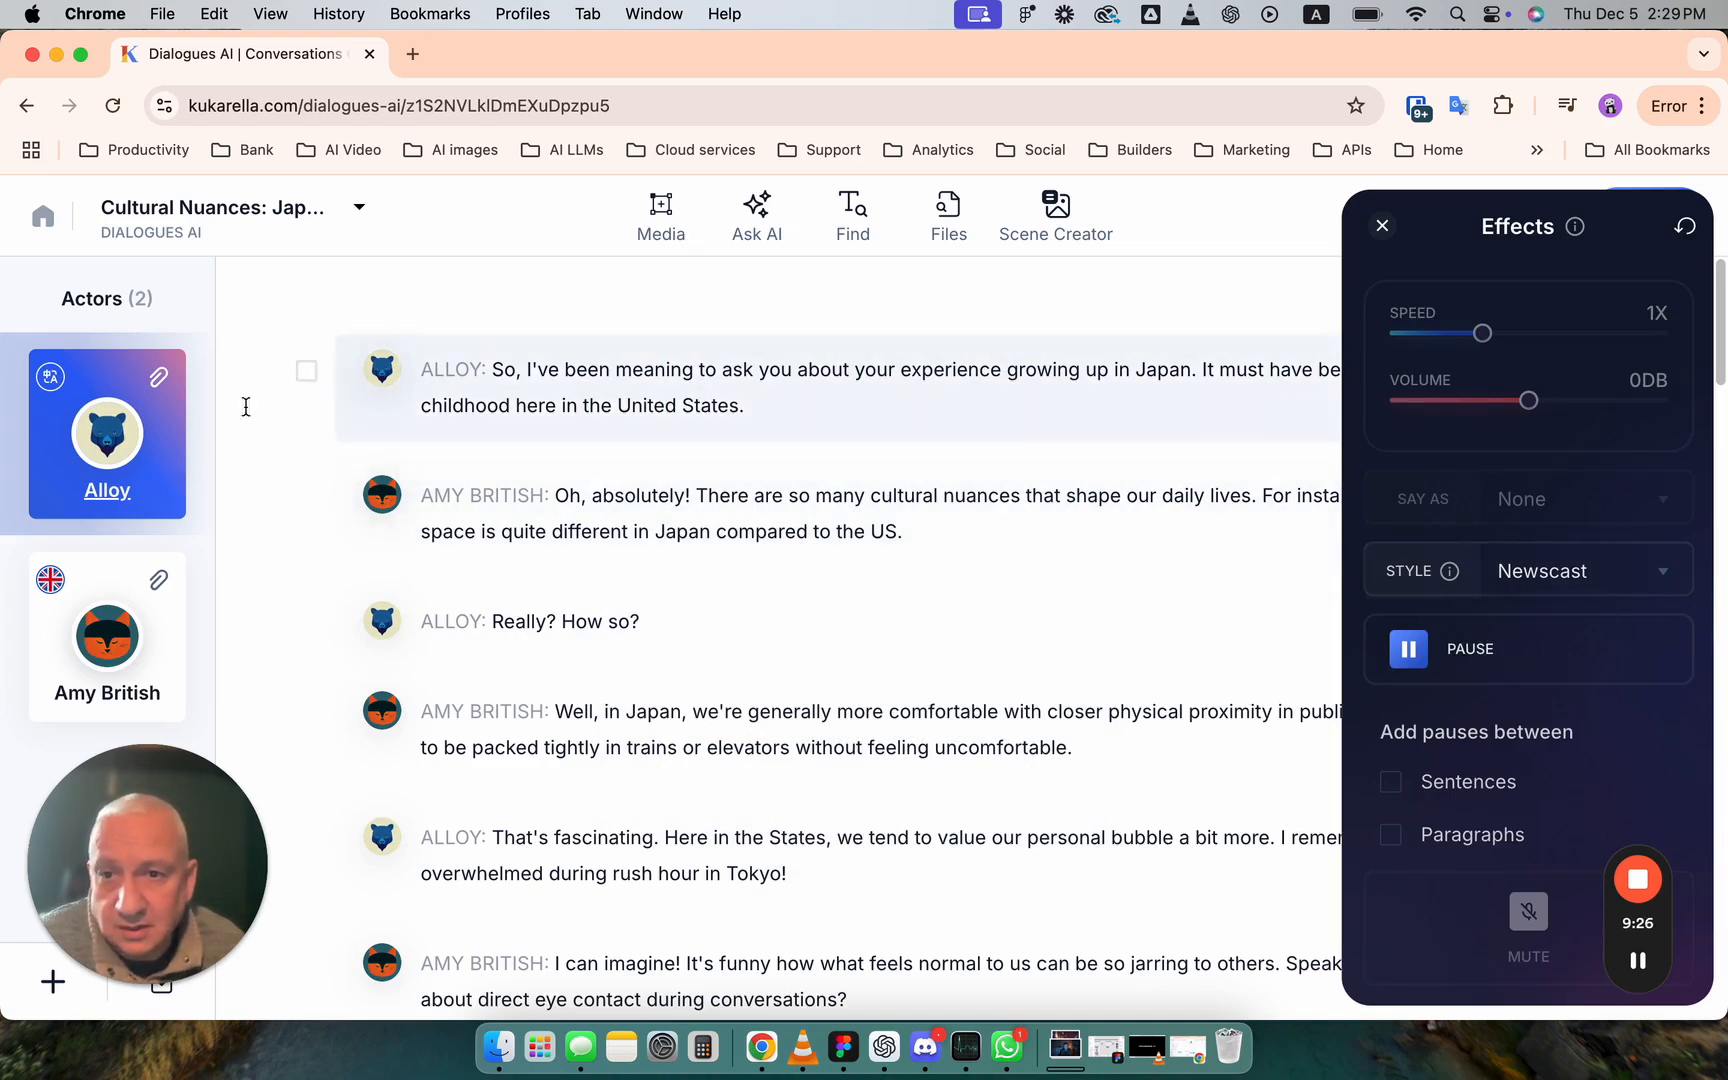
pyautogui.click(578, 368)
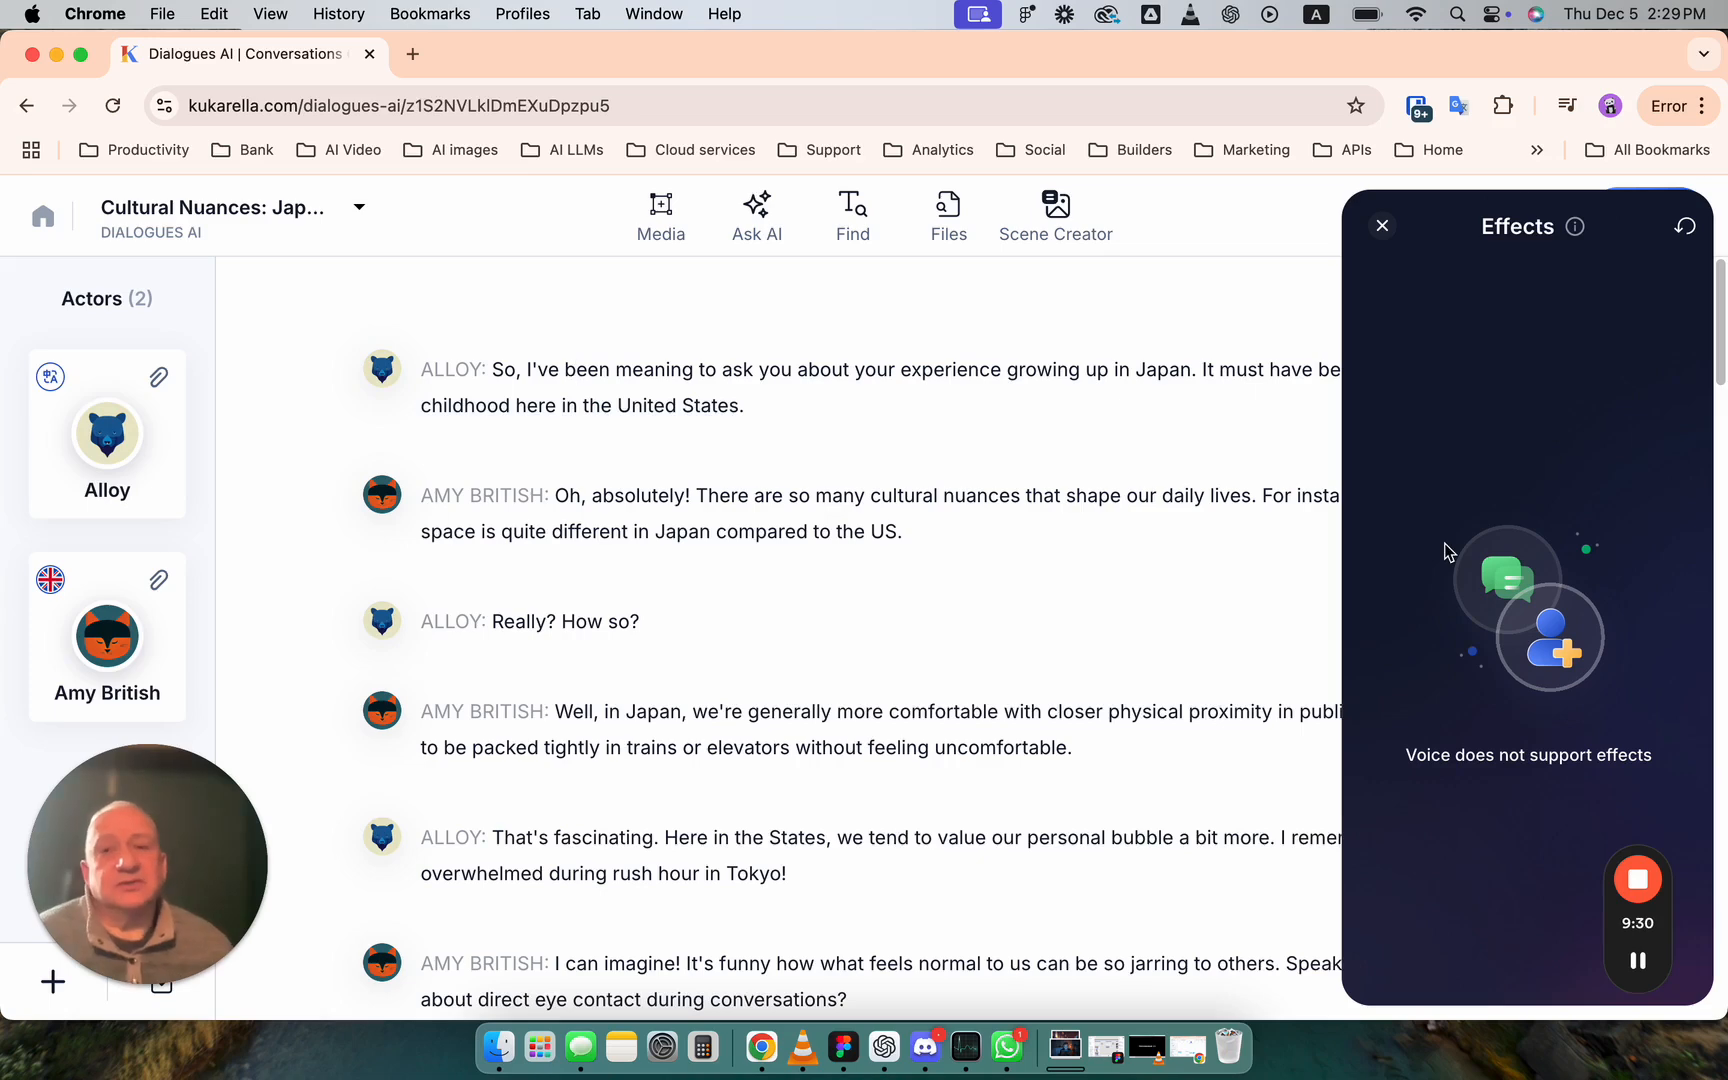
pyautogui.click(1381, 227)
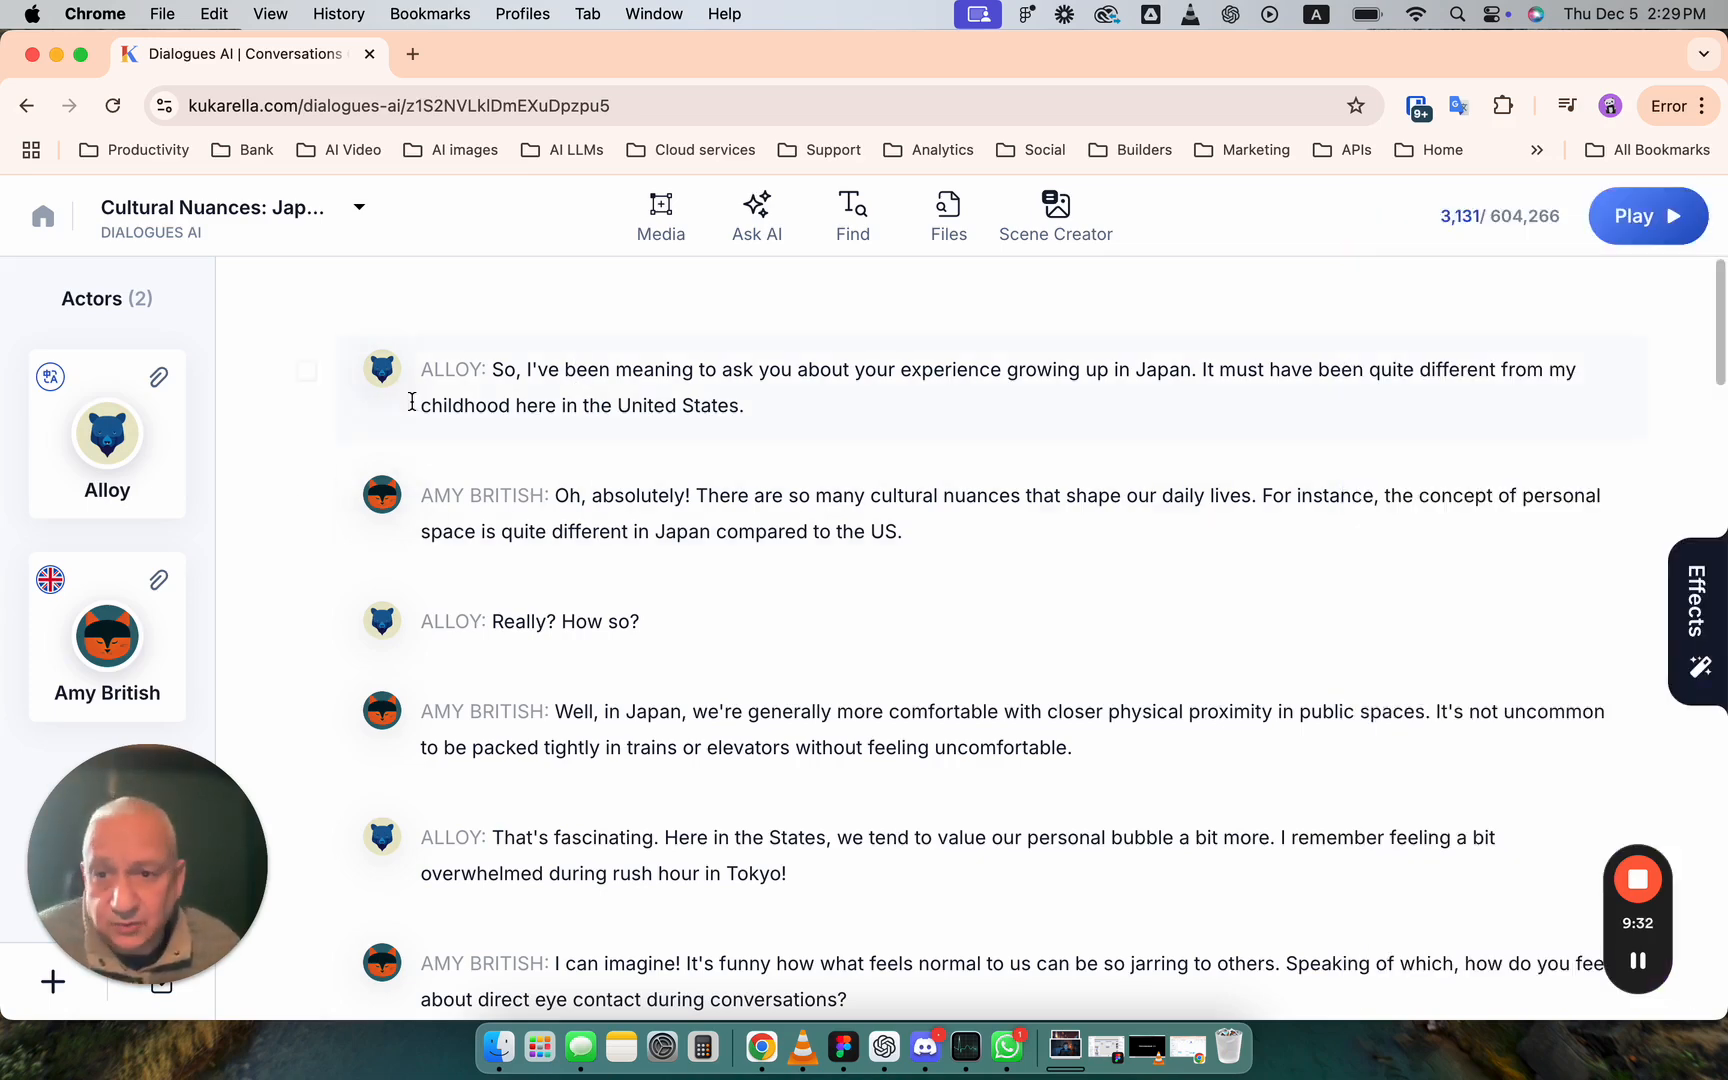
# - Open the voice choices for Amy British and check the supported effects of the English (UK) voices Abbi and Jenny M
pyautogui.click(112, 628)
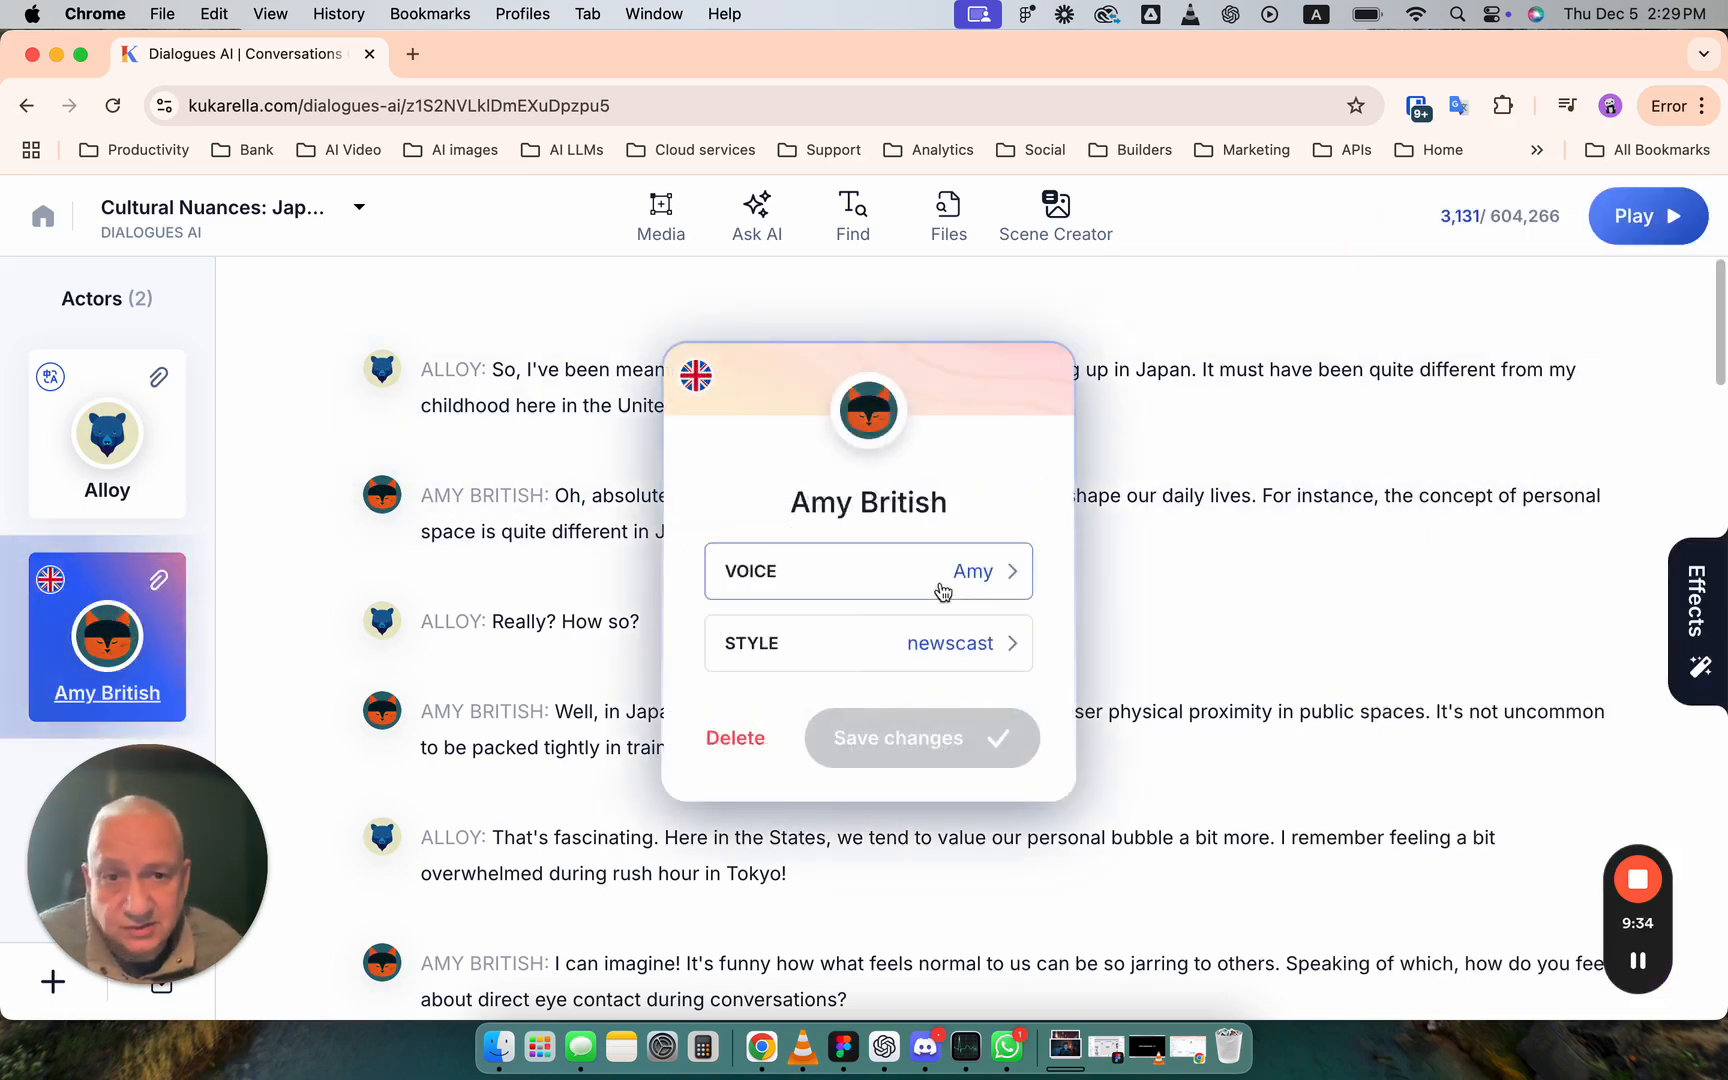
pyautogui.click(980, 575)
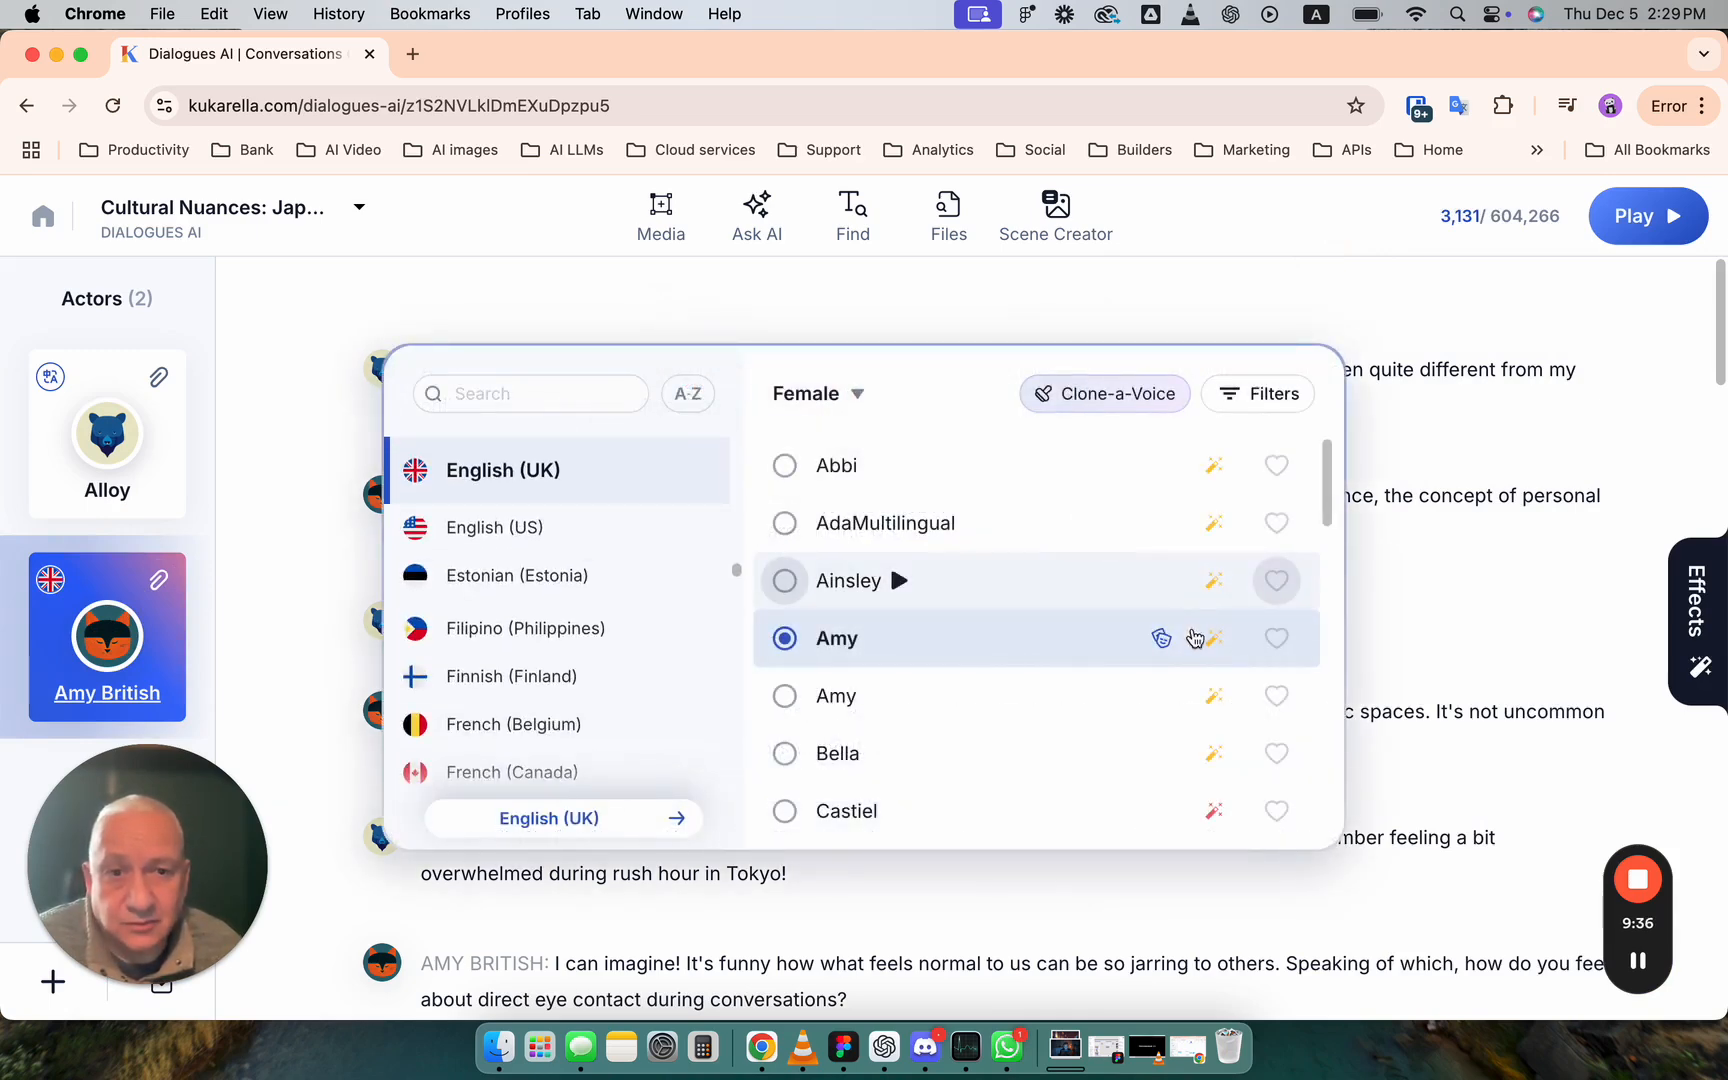
pyautogui.moveTo(1216, 468)
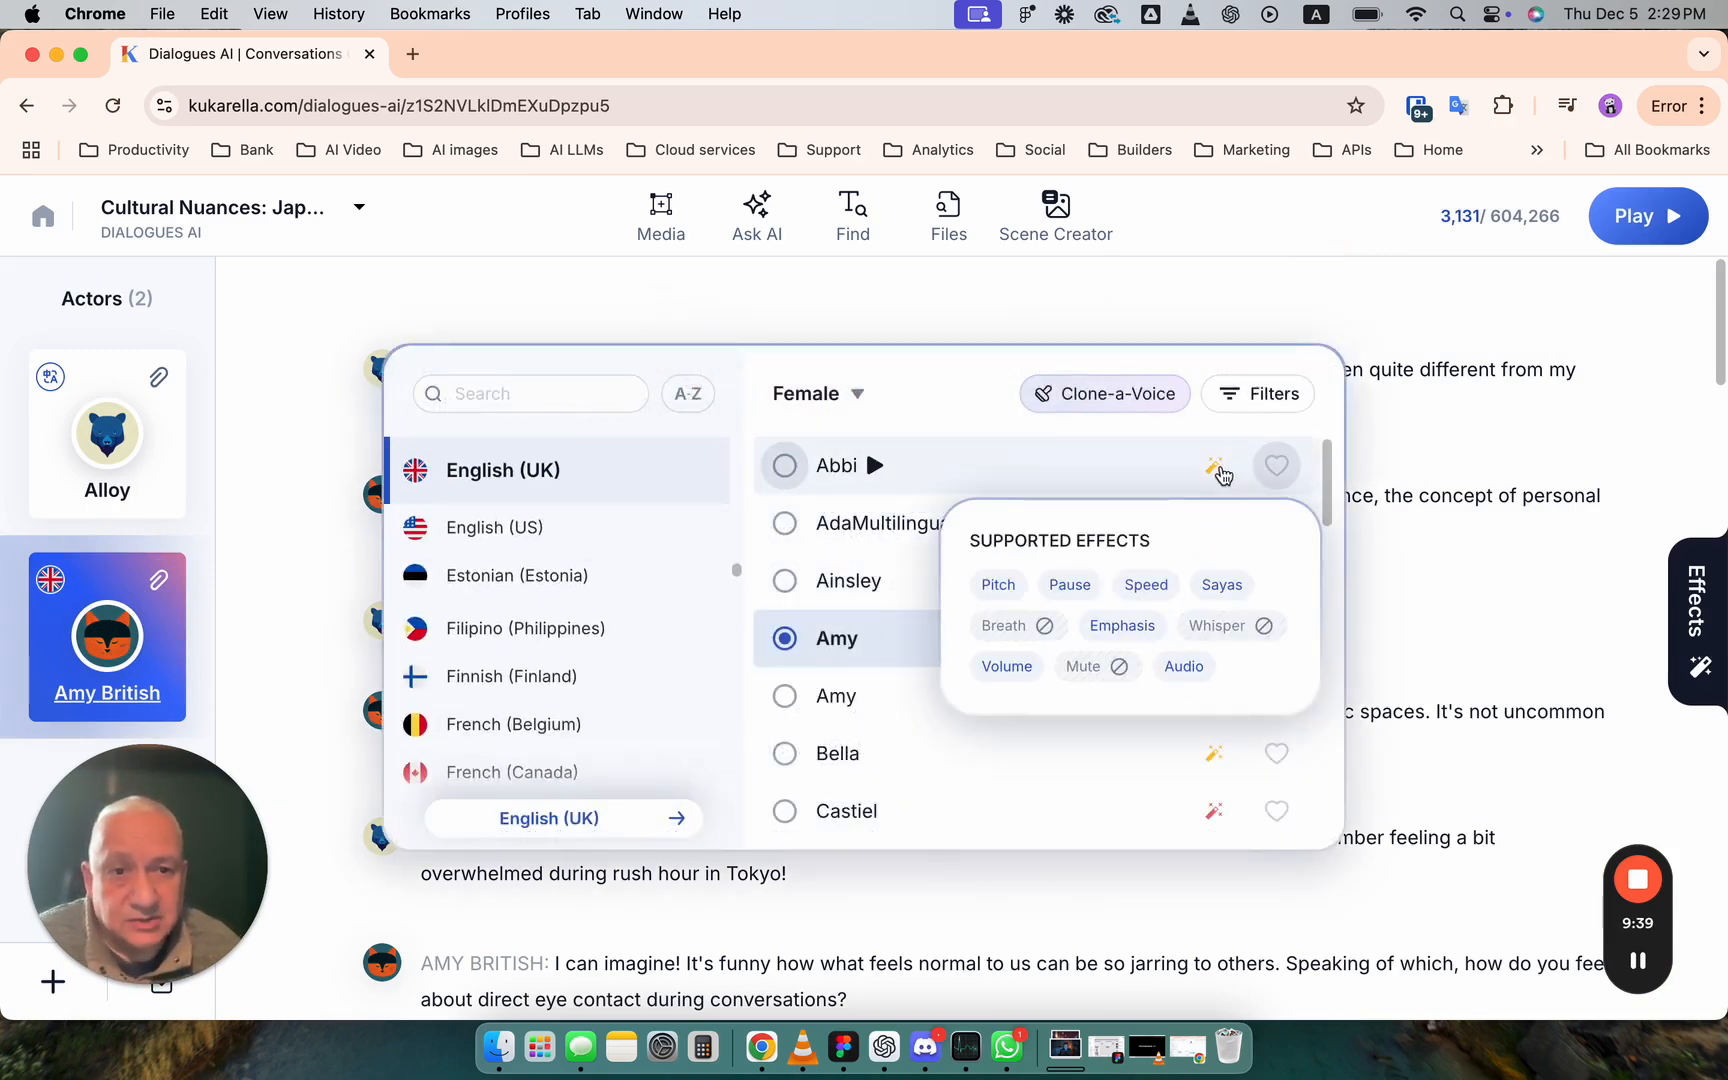
pyautogui.moveTo(1329, 484); pyautogui.dragTo(1326, 537)
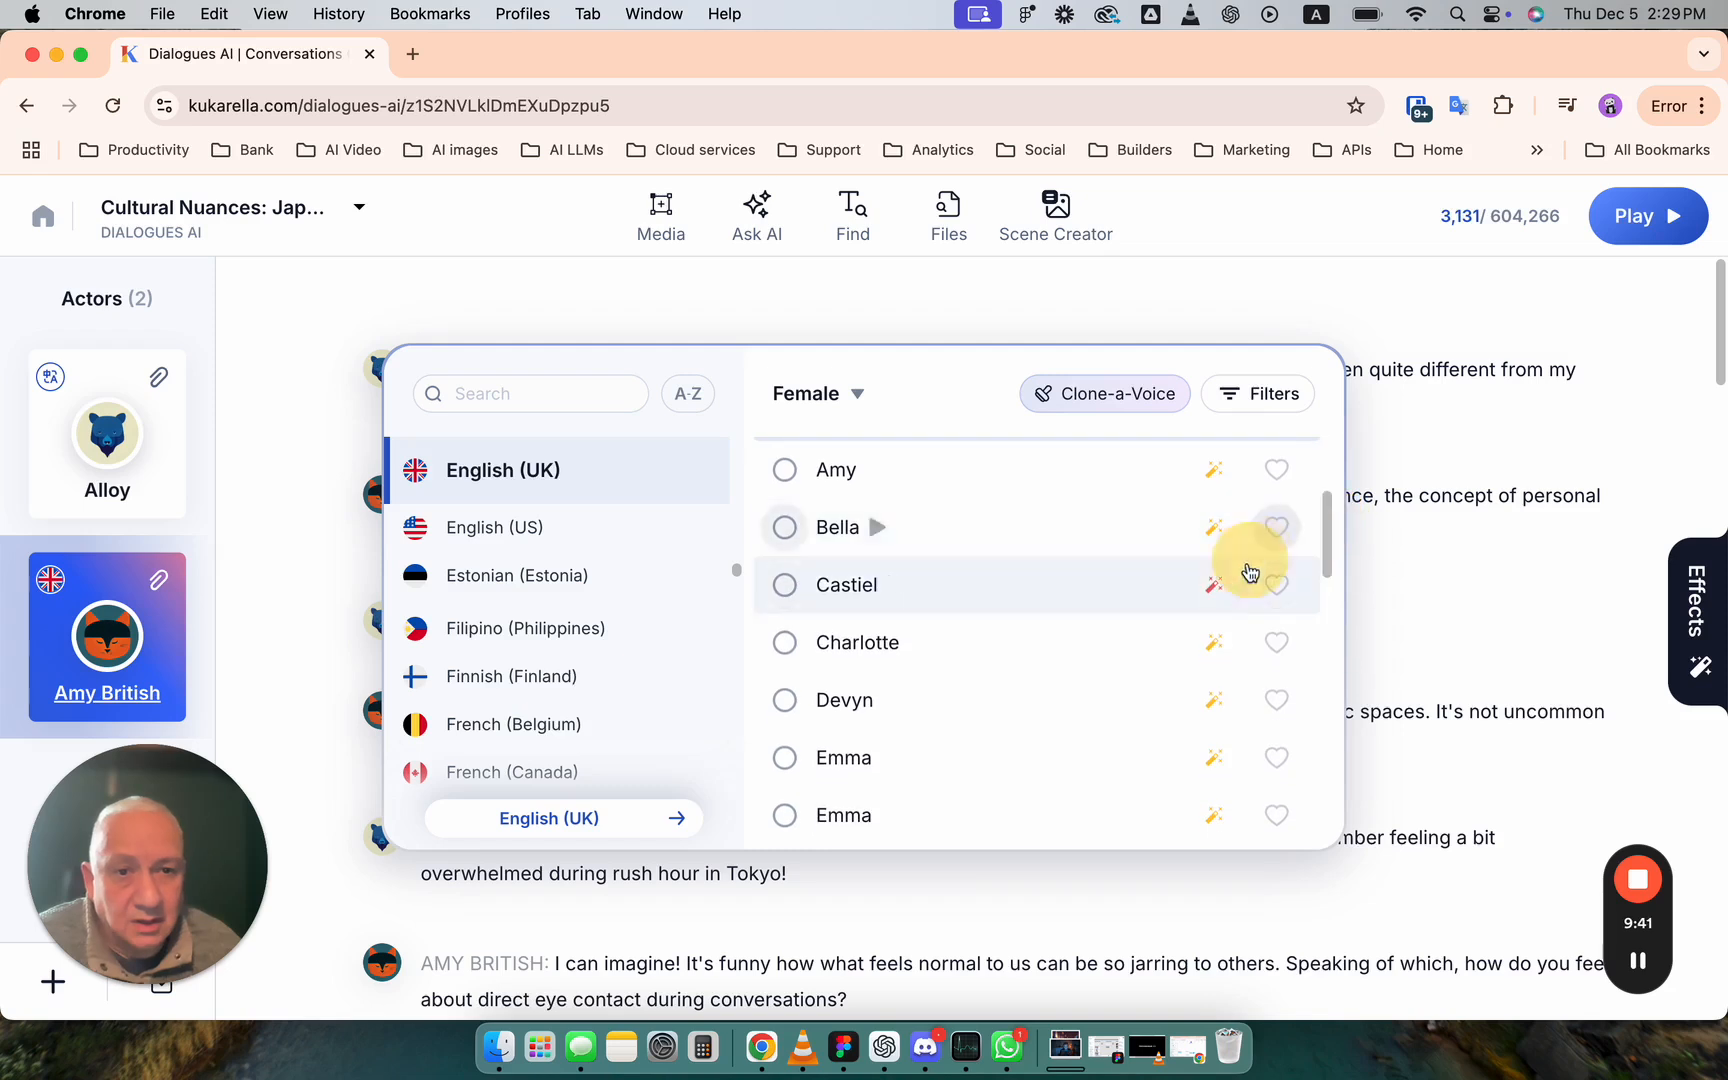
pyautogui.moveTo(1218, 593)
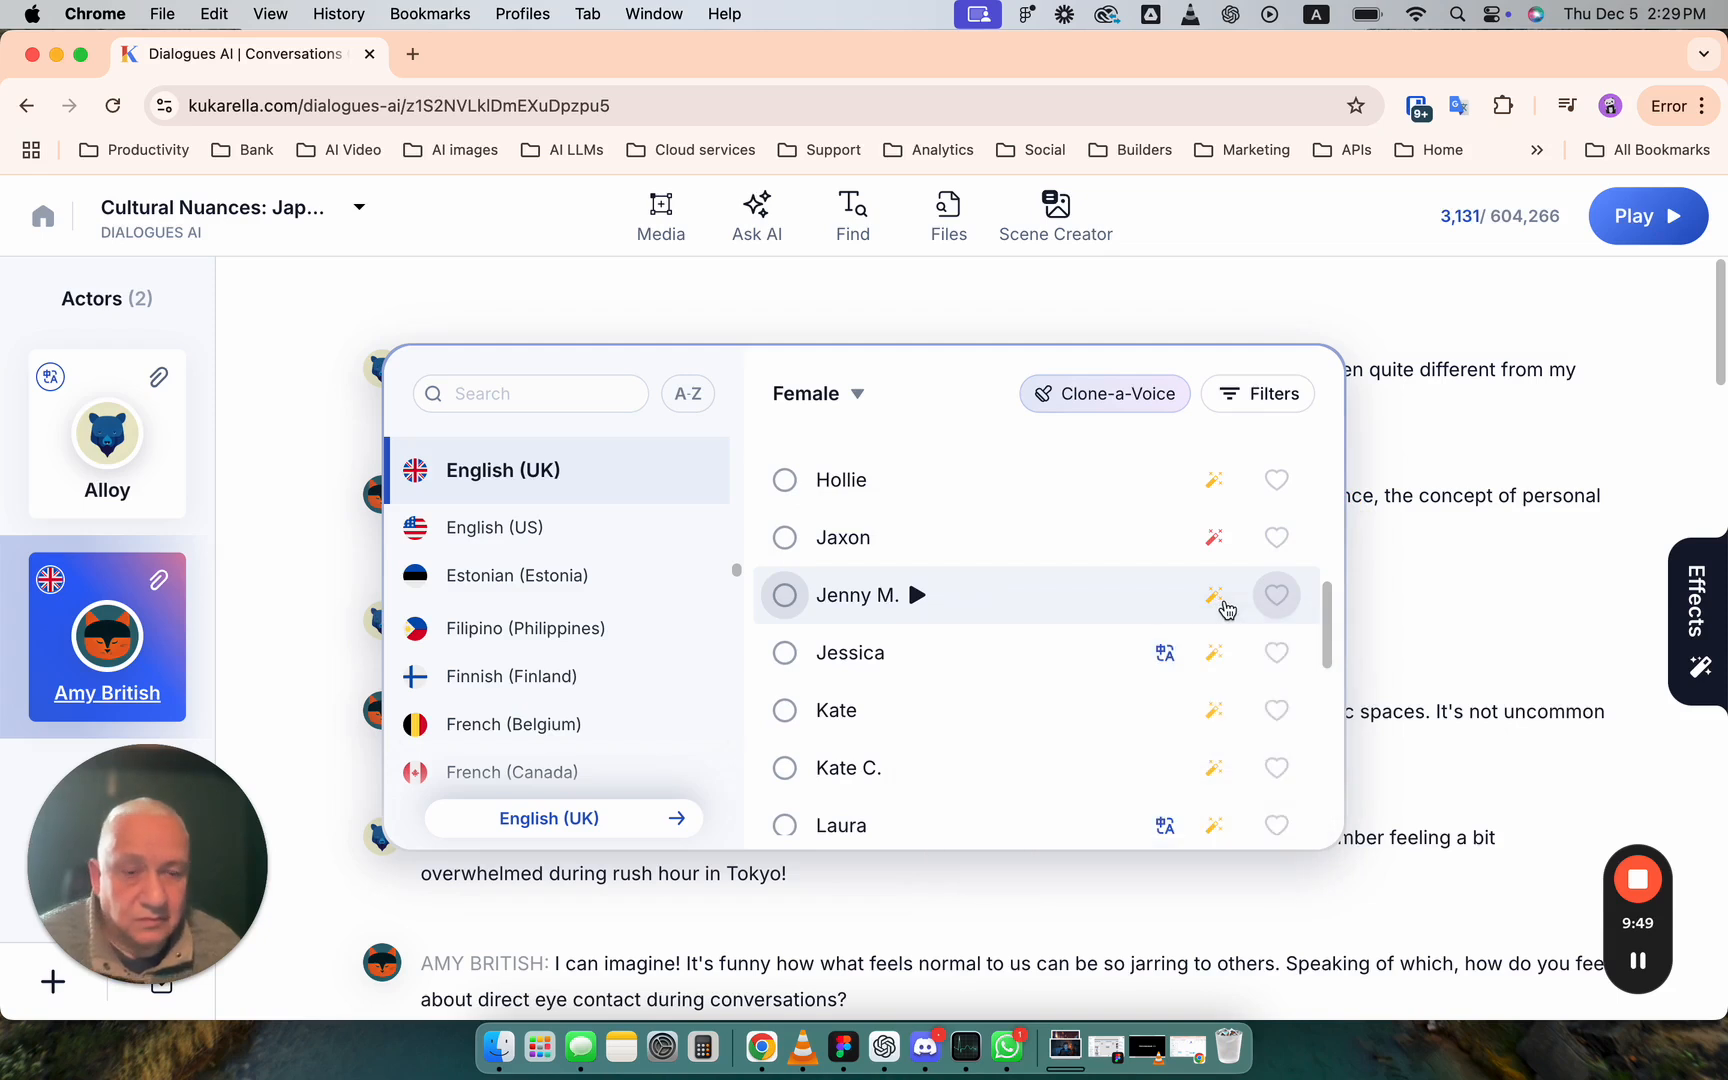
# - Check the supported effects of the voices Jenny M. and Hollie, and close Amy British's voice choices and settings without changes
pyautogui.moveTo(1217, 606)
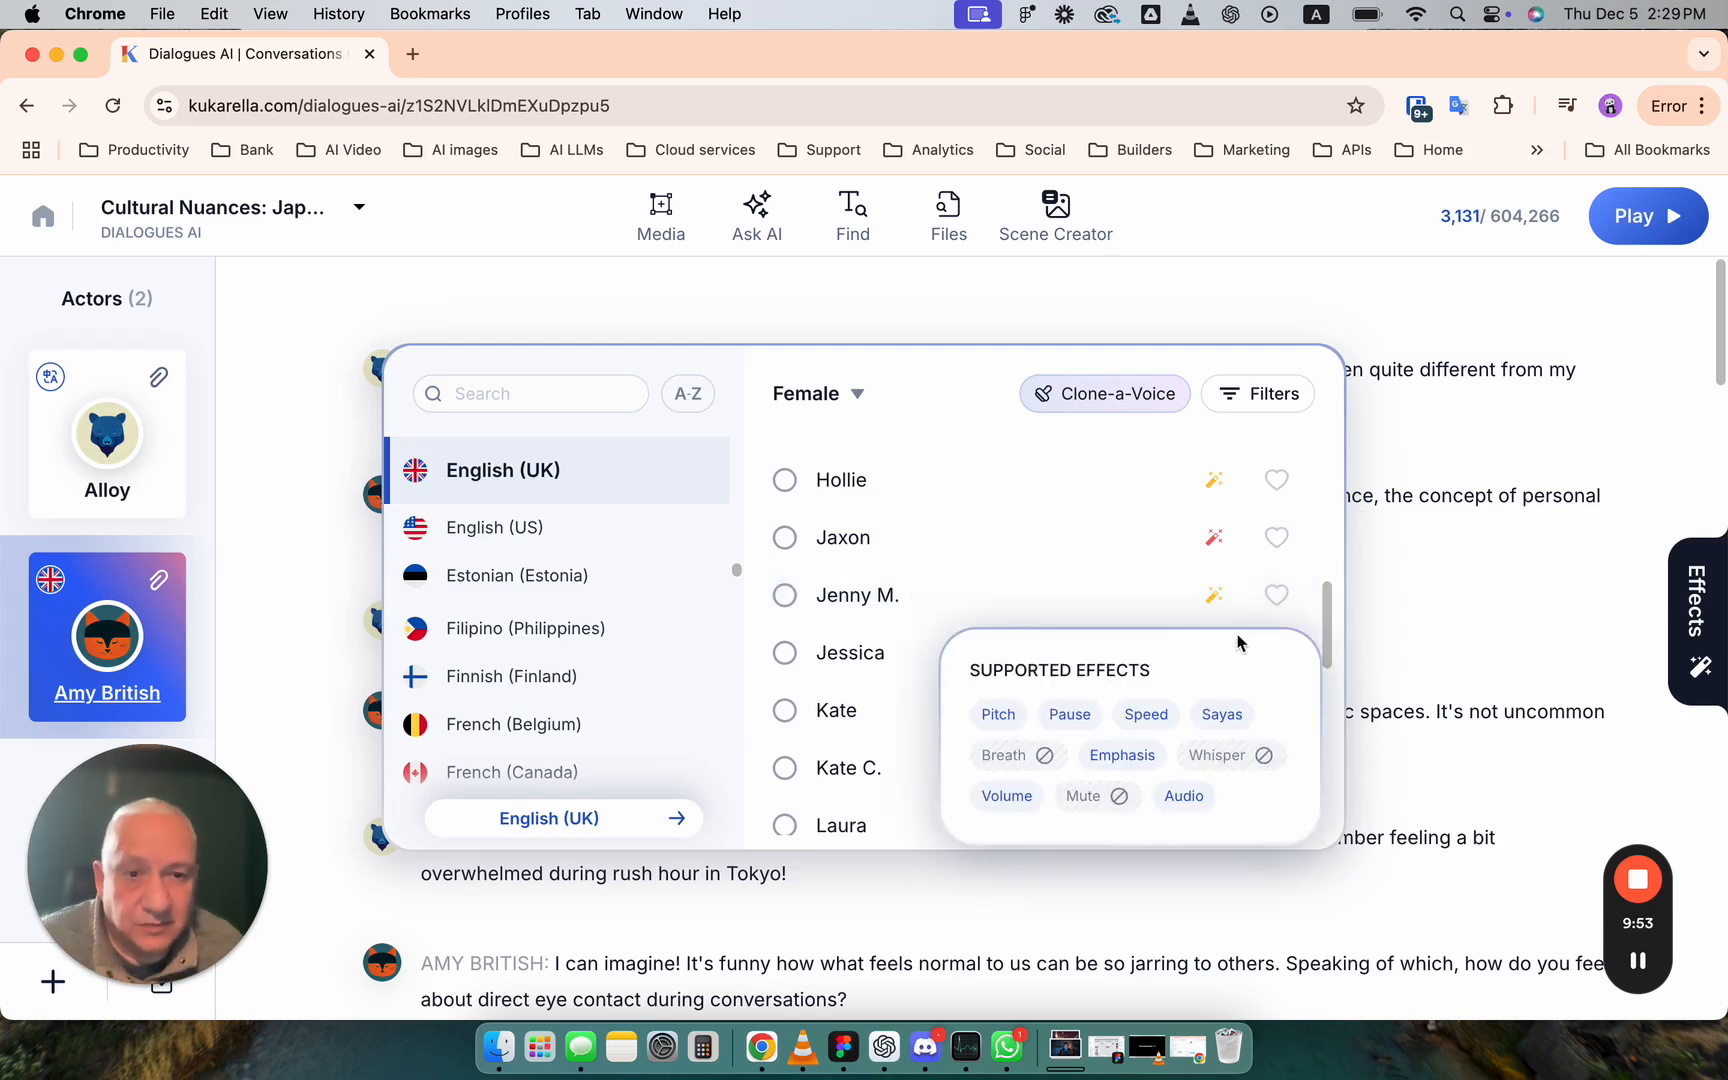
pyautogui.moveTo(1219, 488)
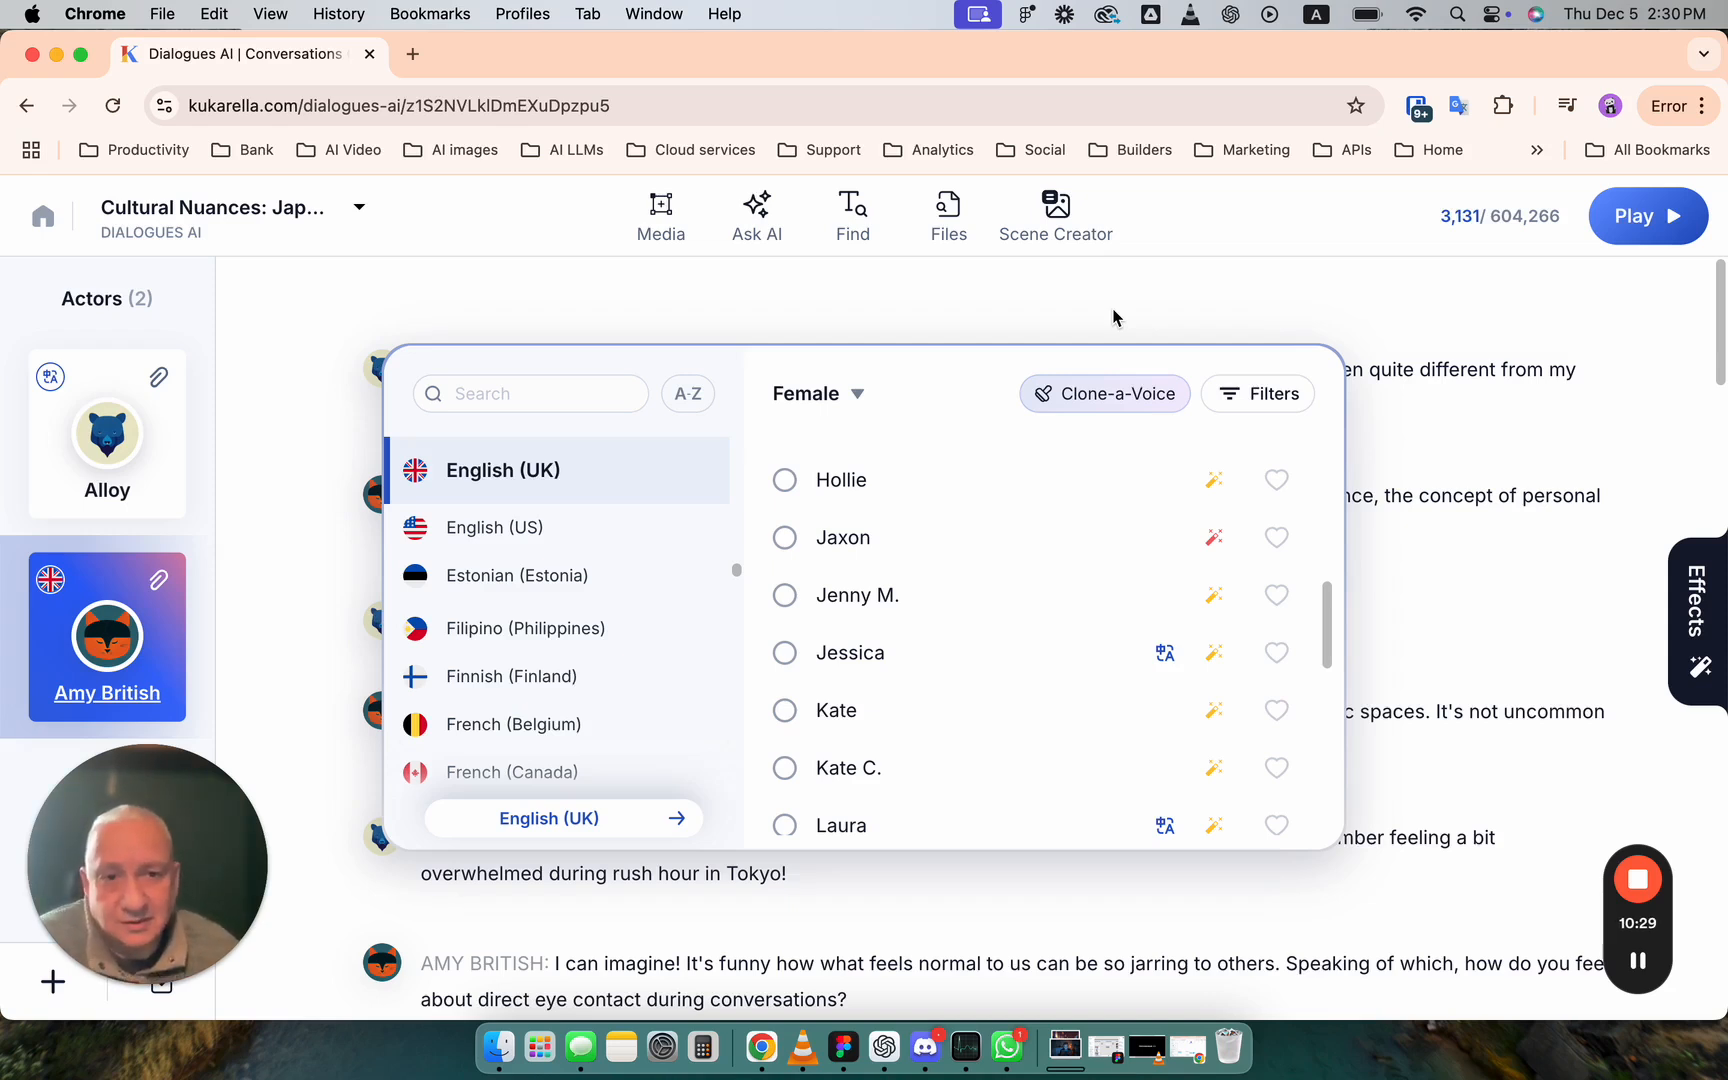
pyautogui.click(1142, 292)
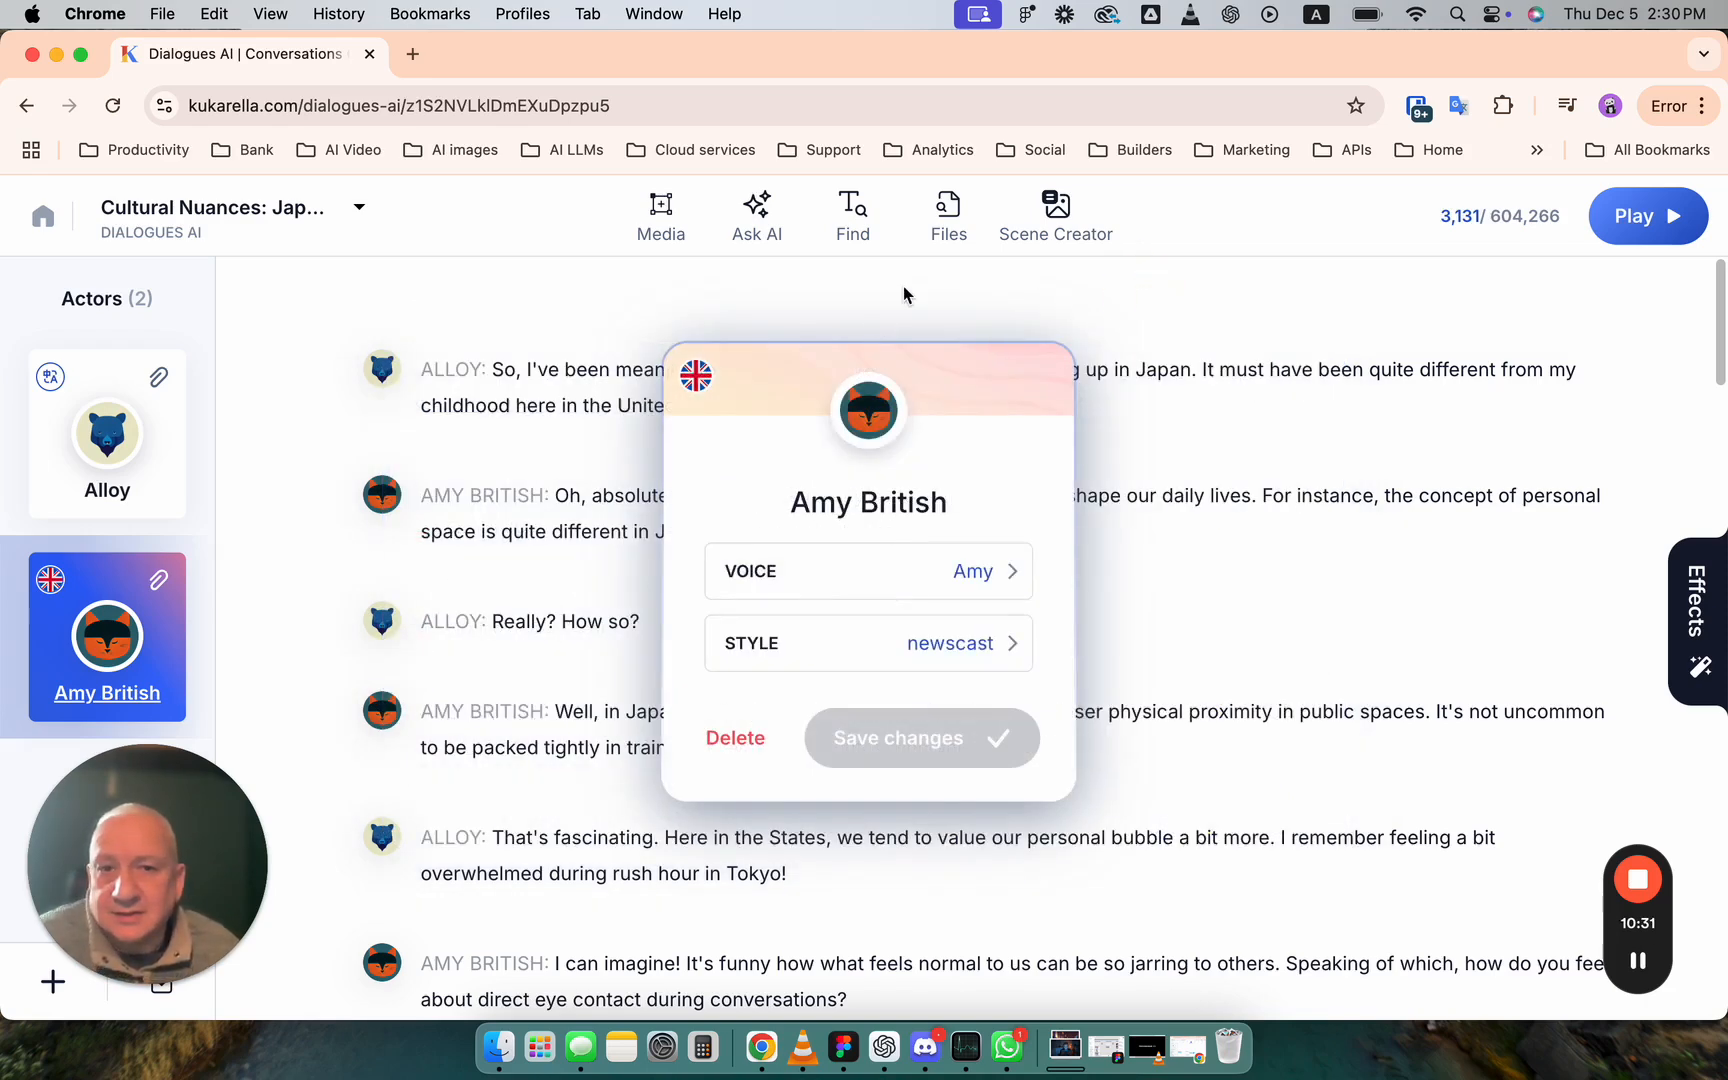
pyautogui.click(903, 290)
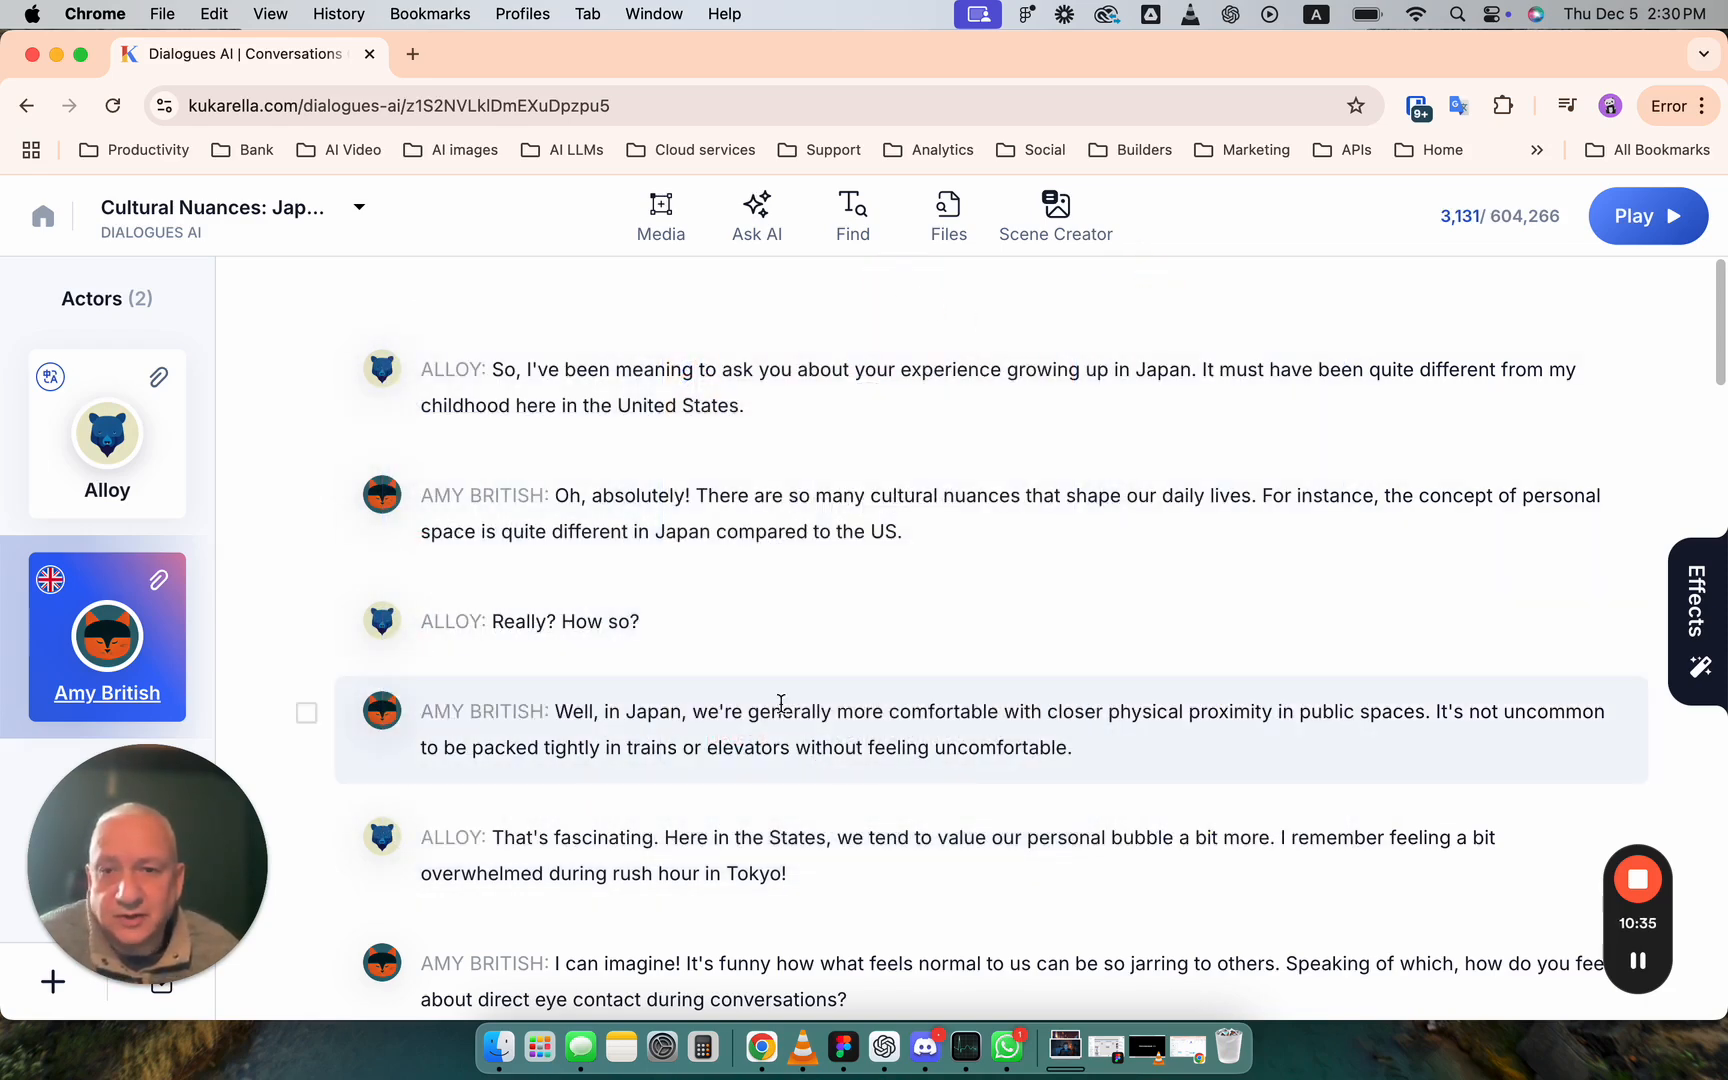
# - Try a 1.3 sec pause inside the word "absolutely" in Amy British's first line, and reset the effects
pyautogui.click(90, 452)
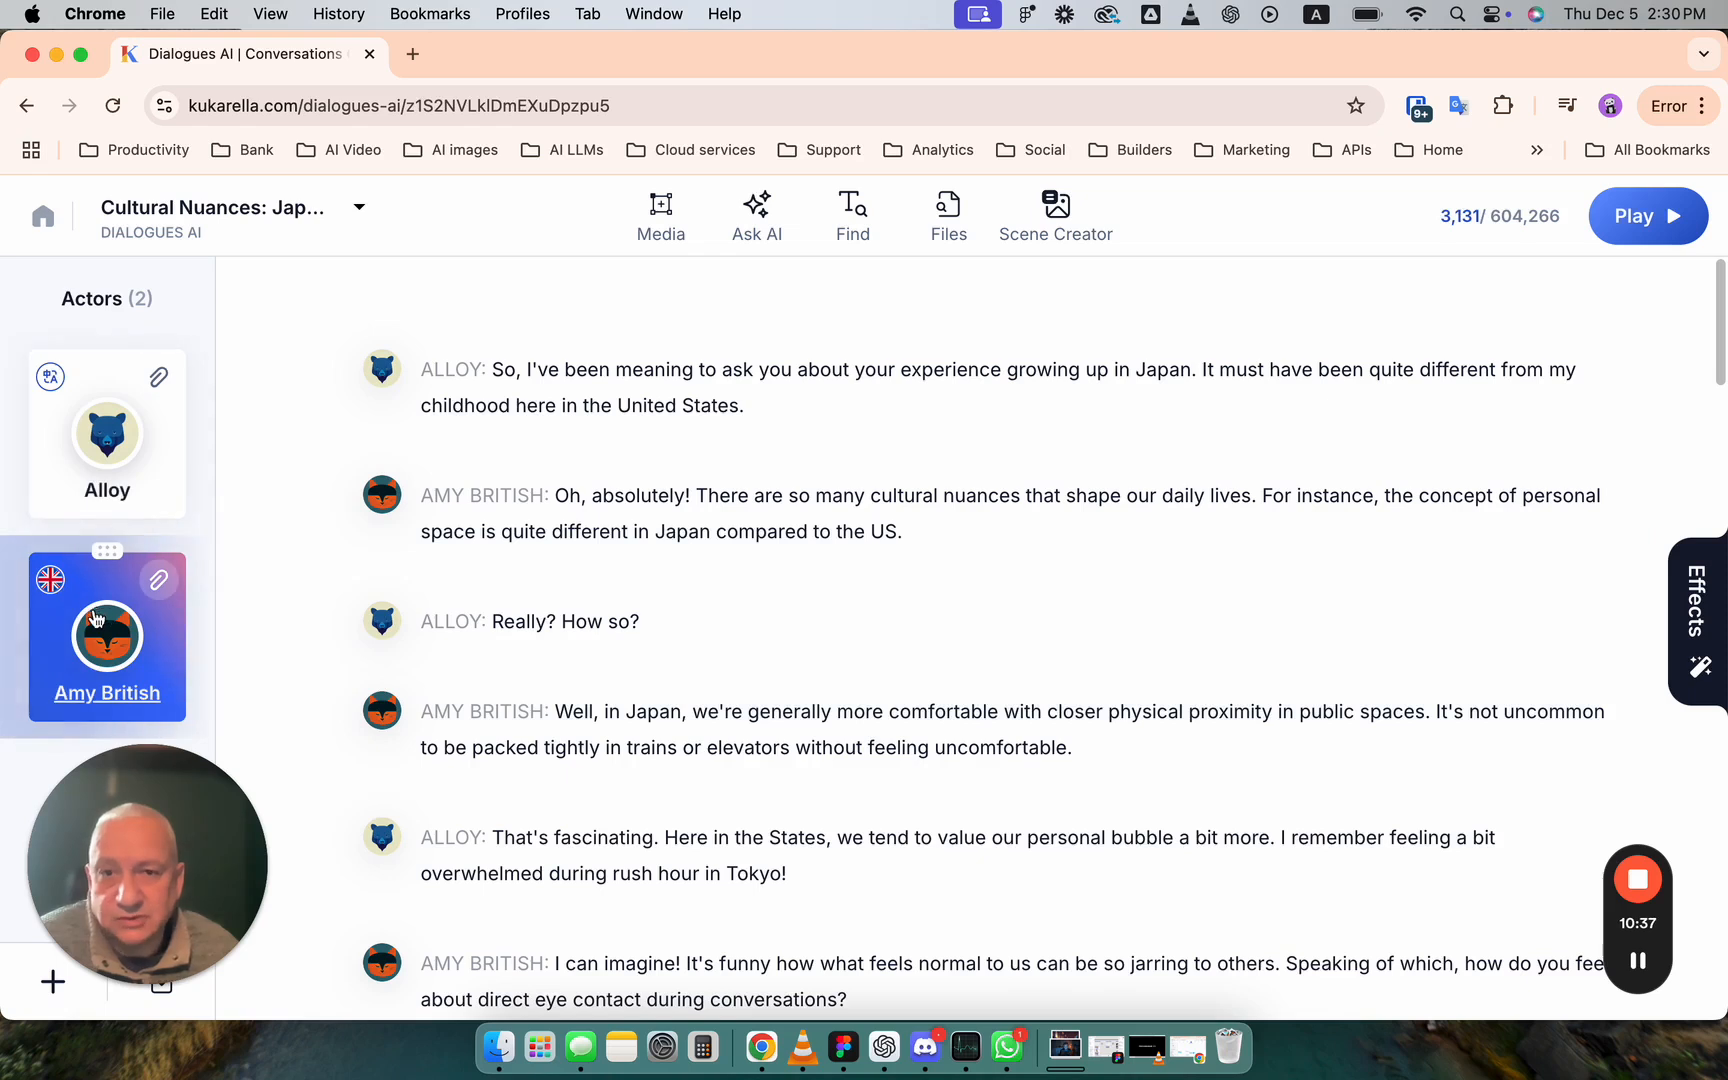
pyautogui.click(1680, 600)
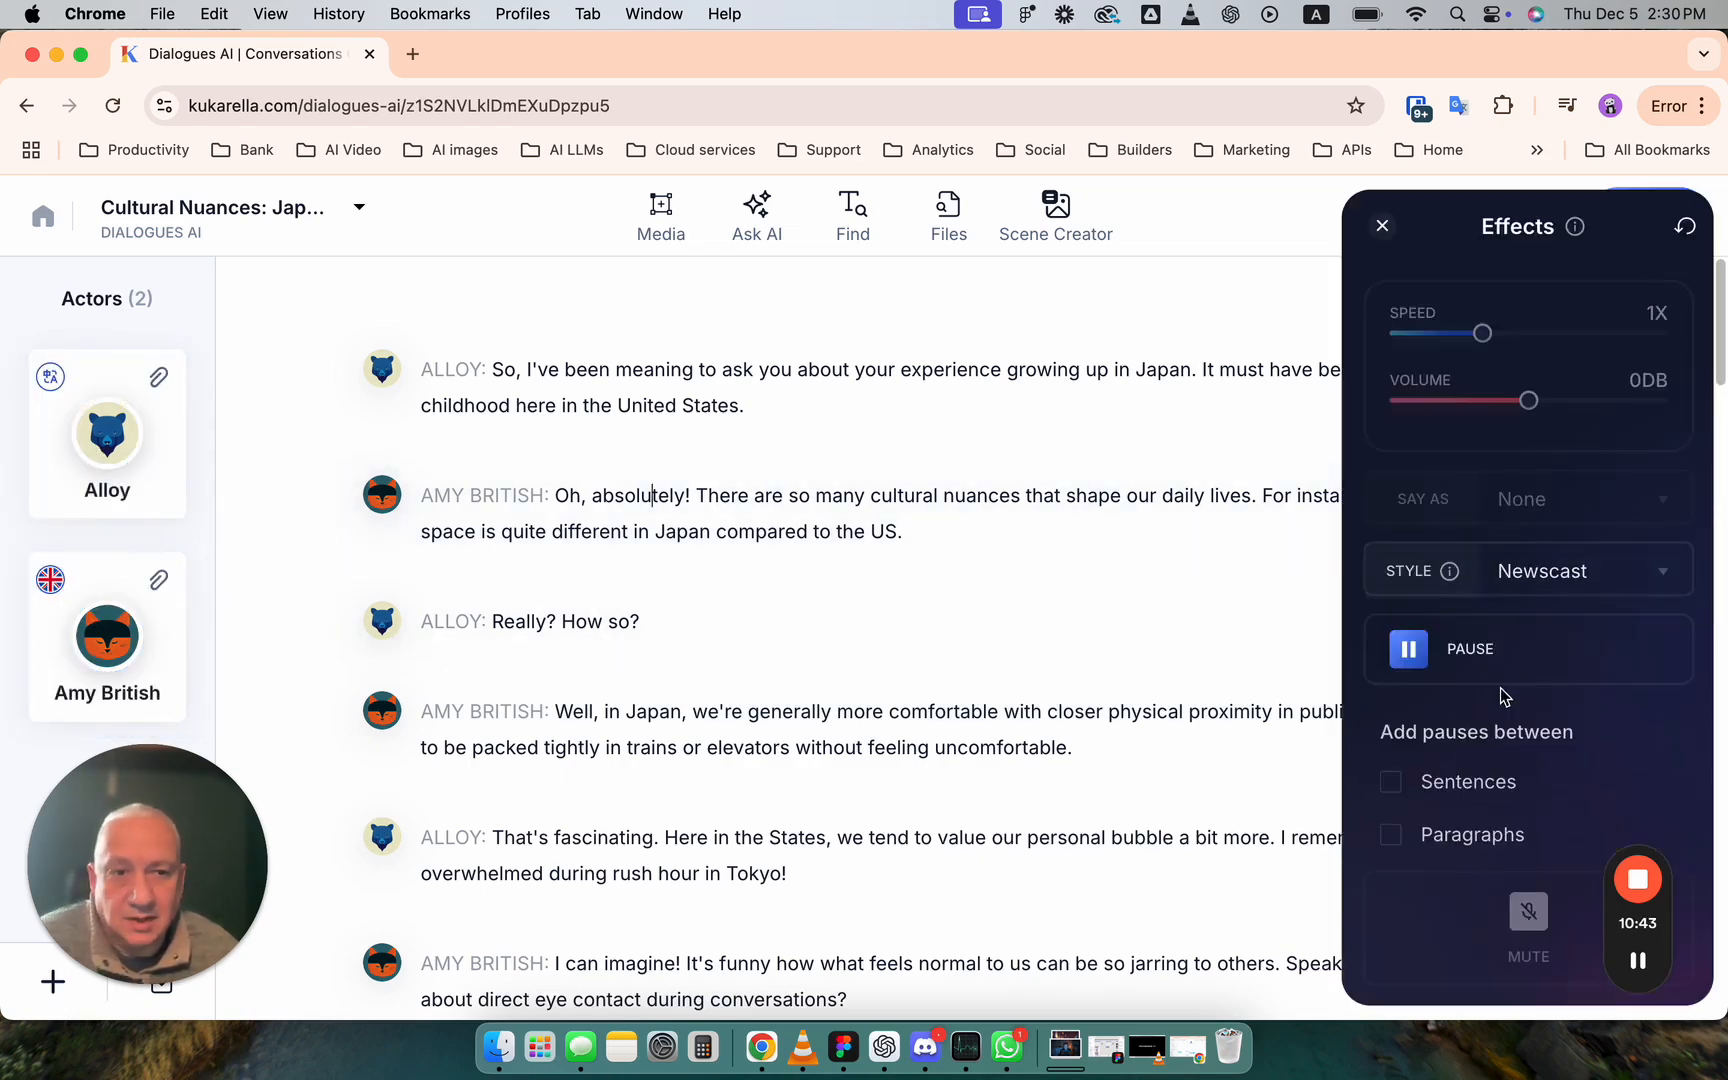
pyautogui.click(1483, 658)
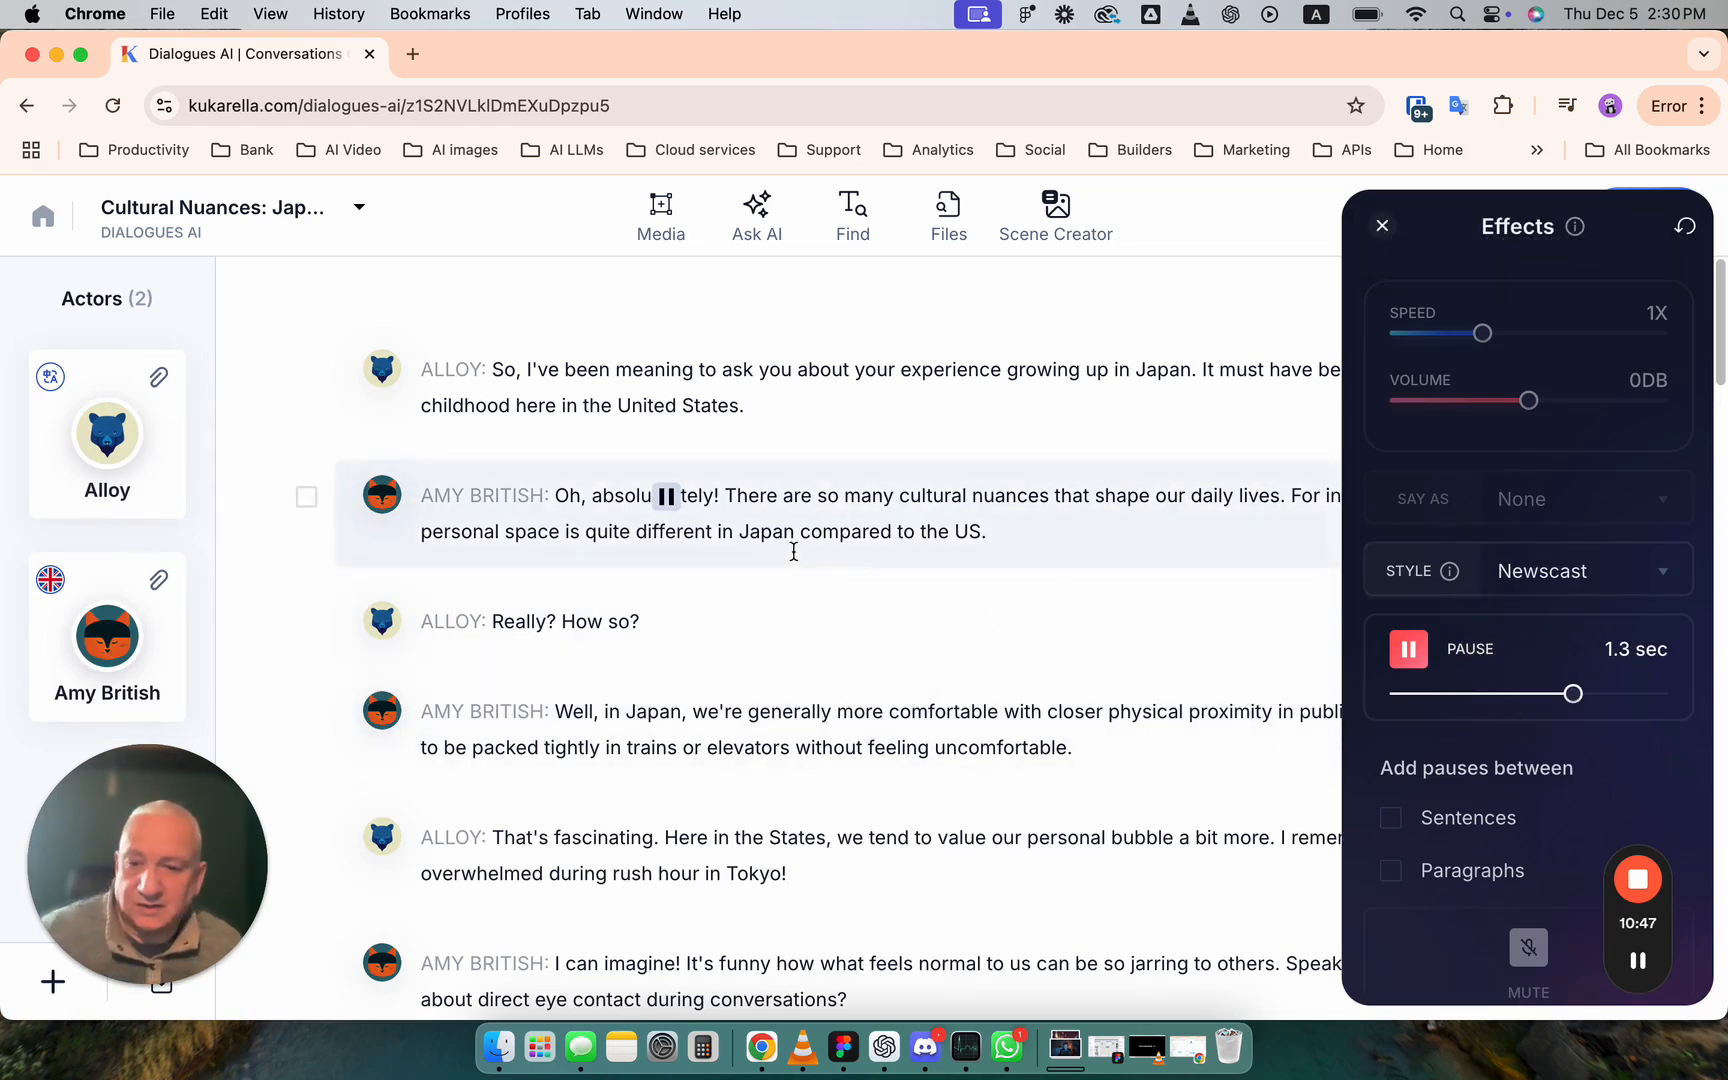
pyautogui.click(1685, 228)
pyautogui.click(1382, 226)
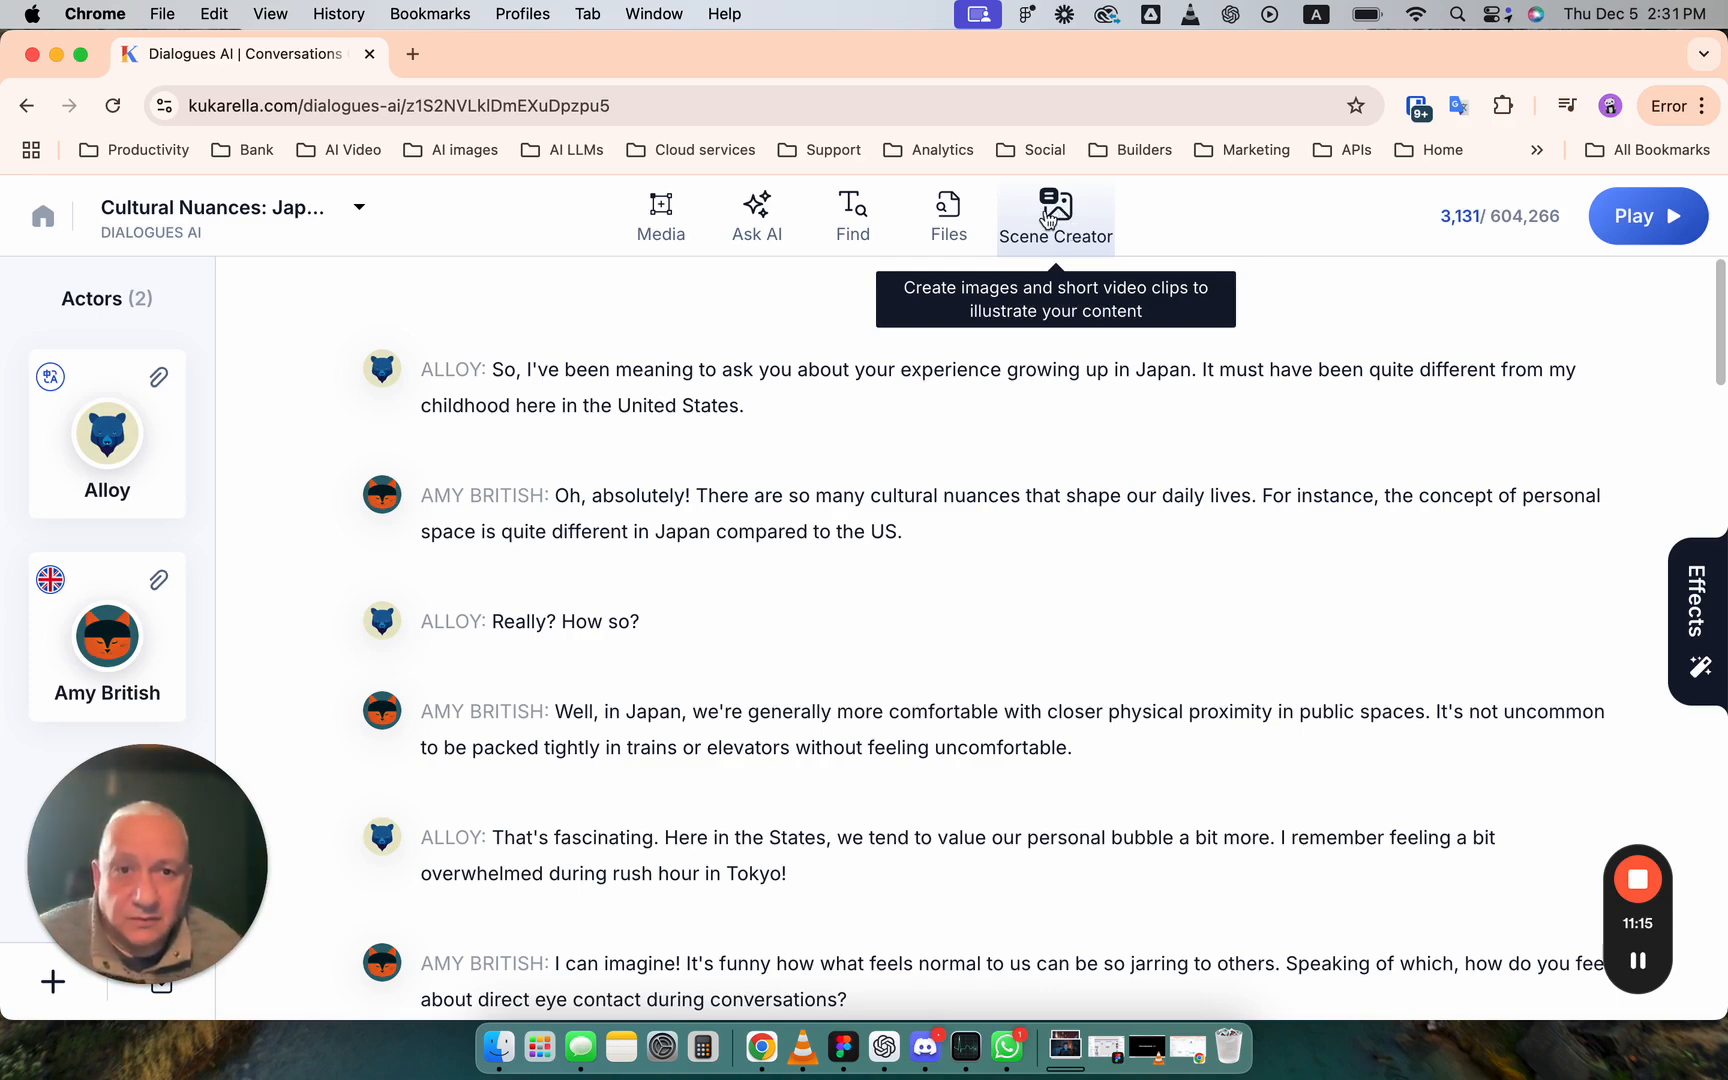
# - Create a 16:9 image in Scene Creator from the suggested idea of a Japanese woman and American man at a café table
pyautogui.click(1047, 215)
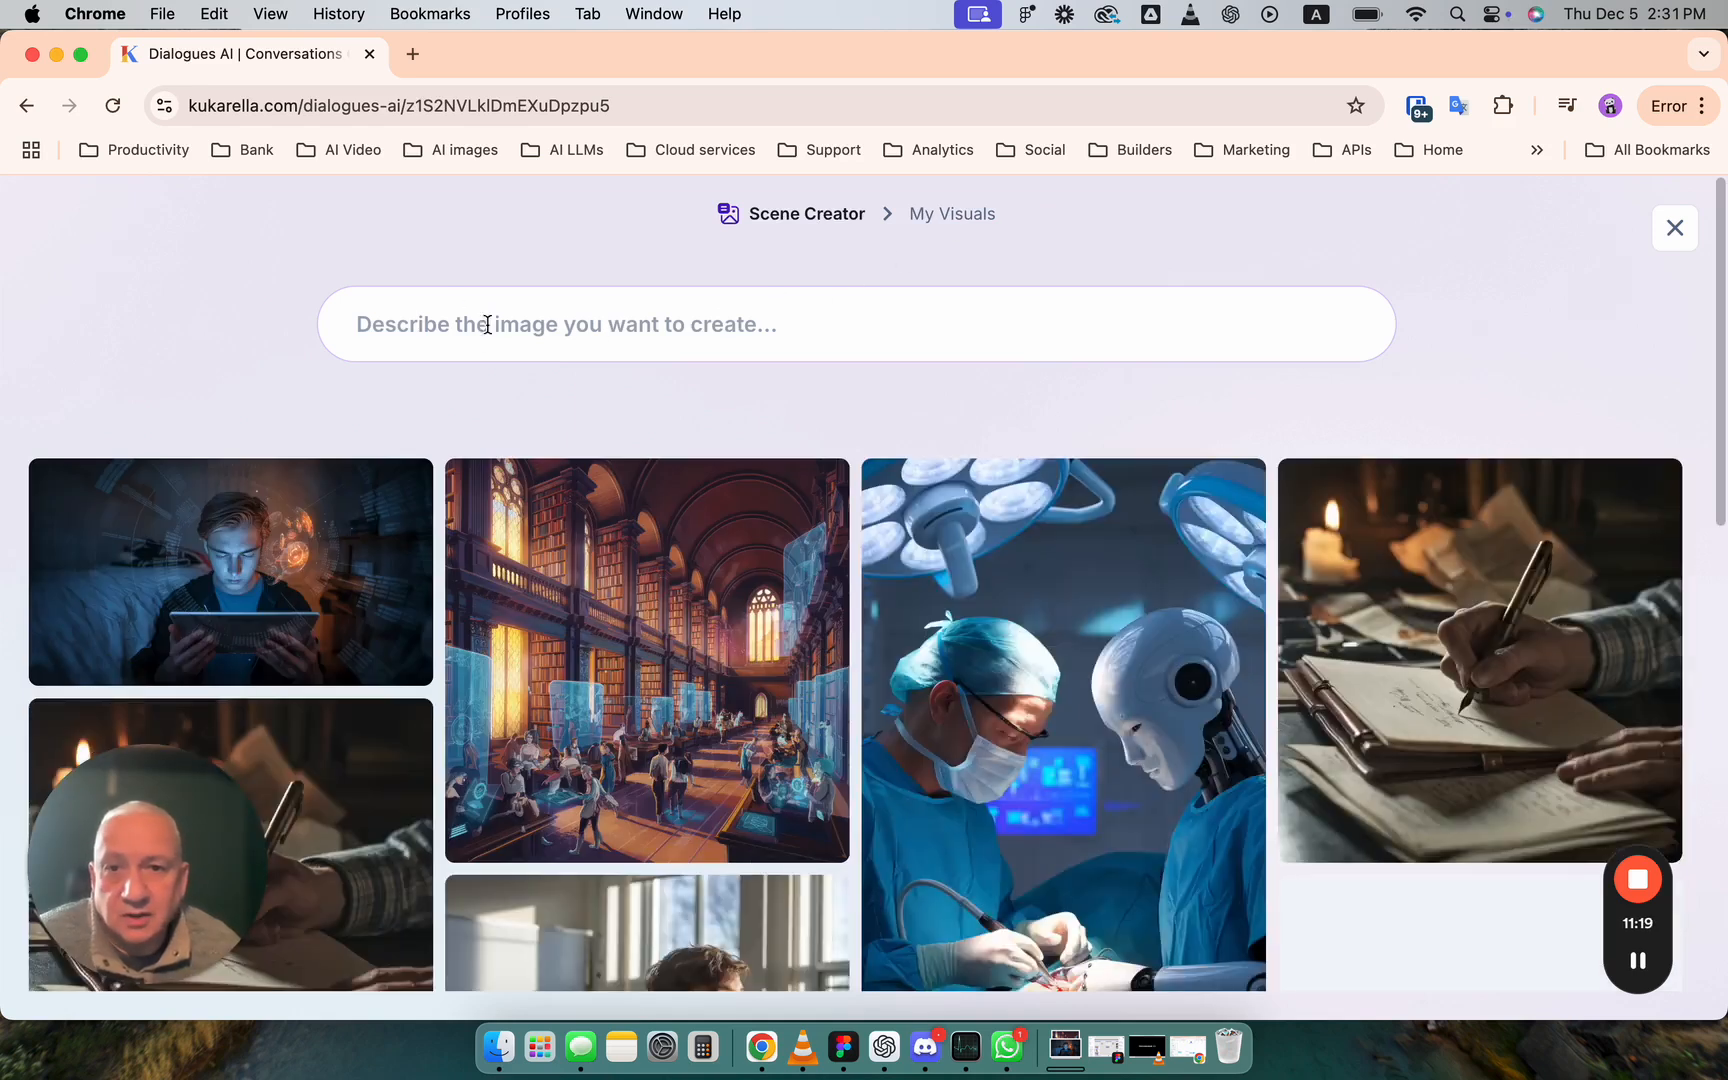
pyautogui.click(563, 333)
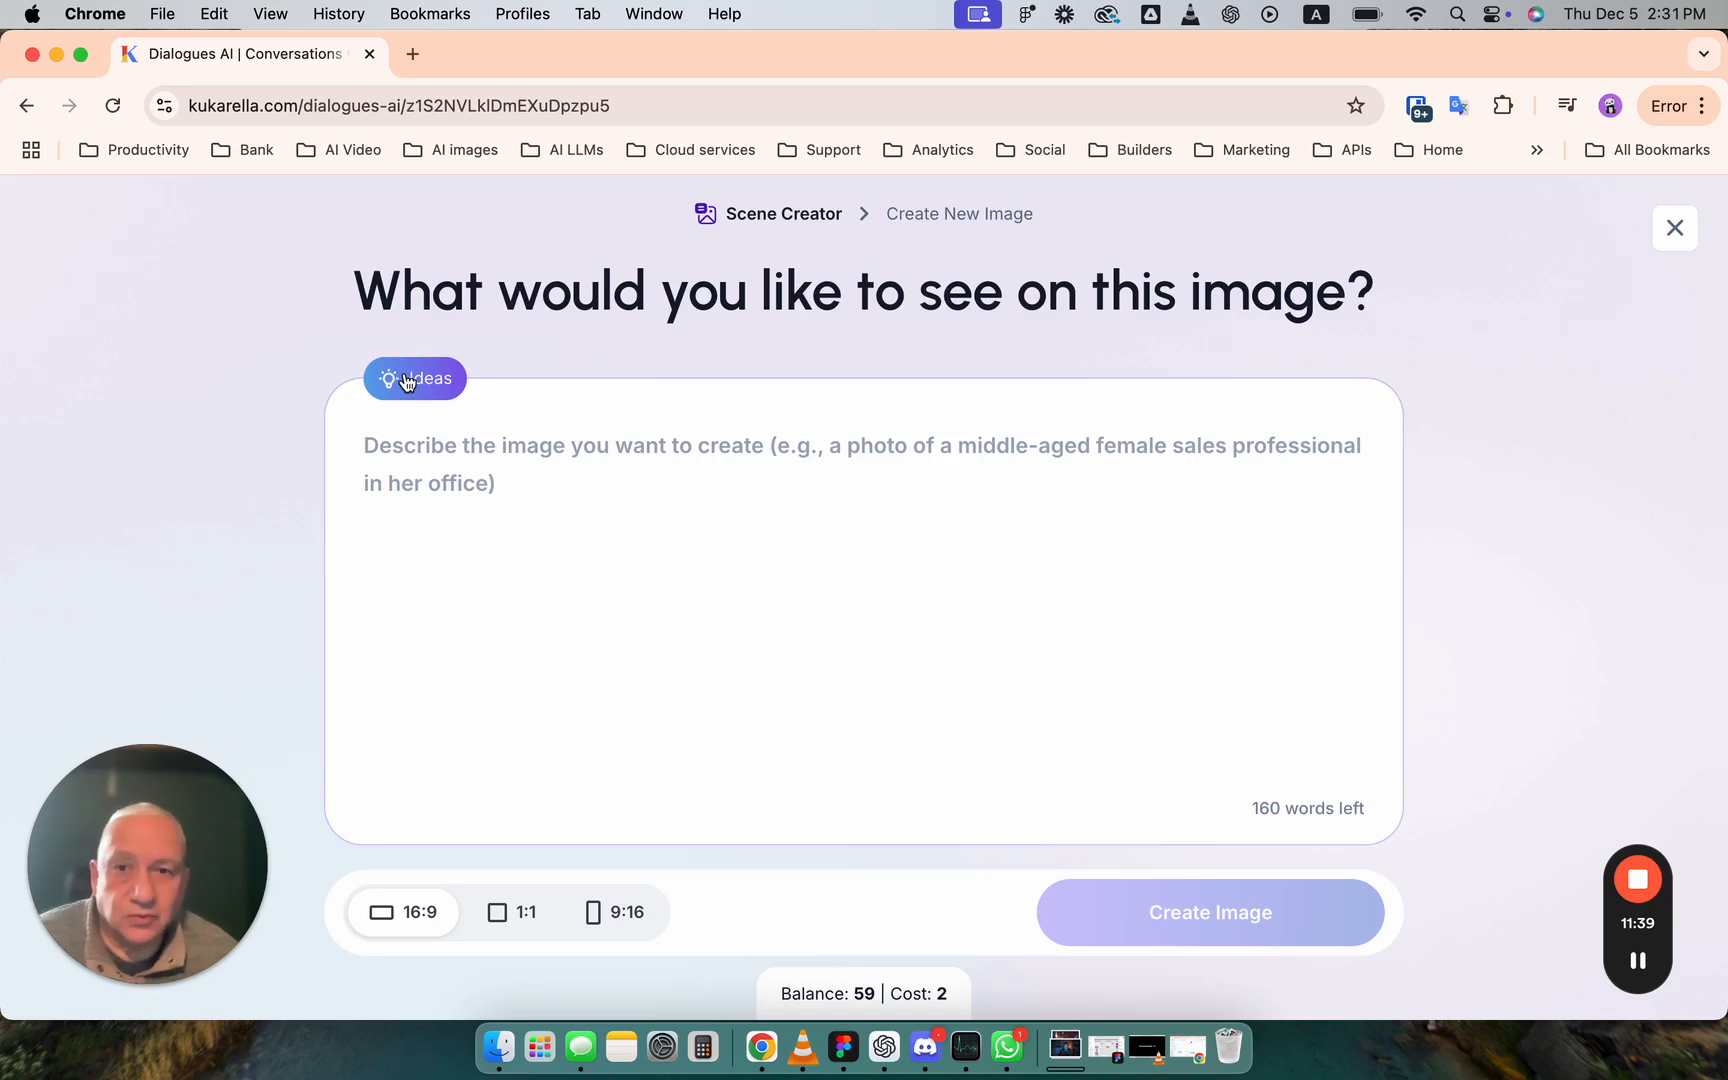
pyautogui.click(406, 382)
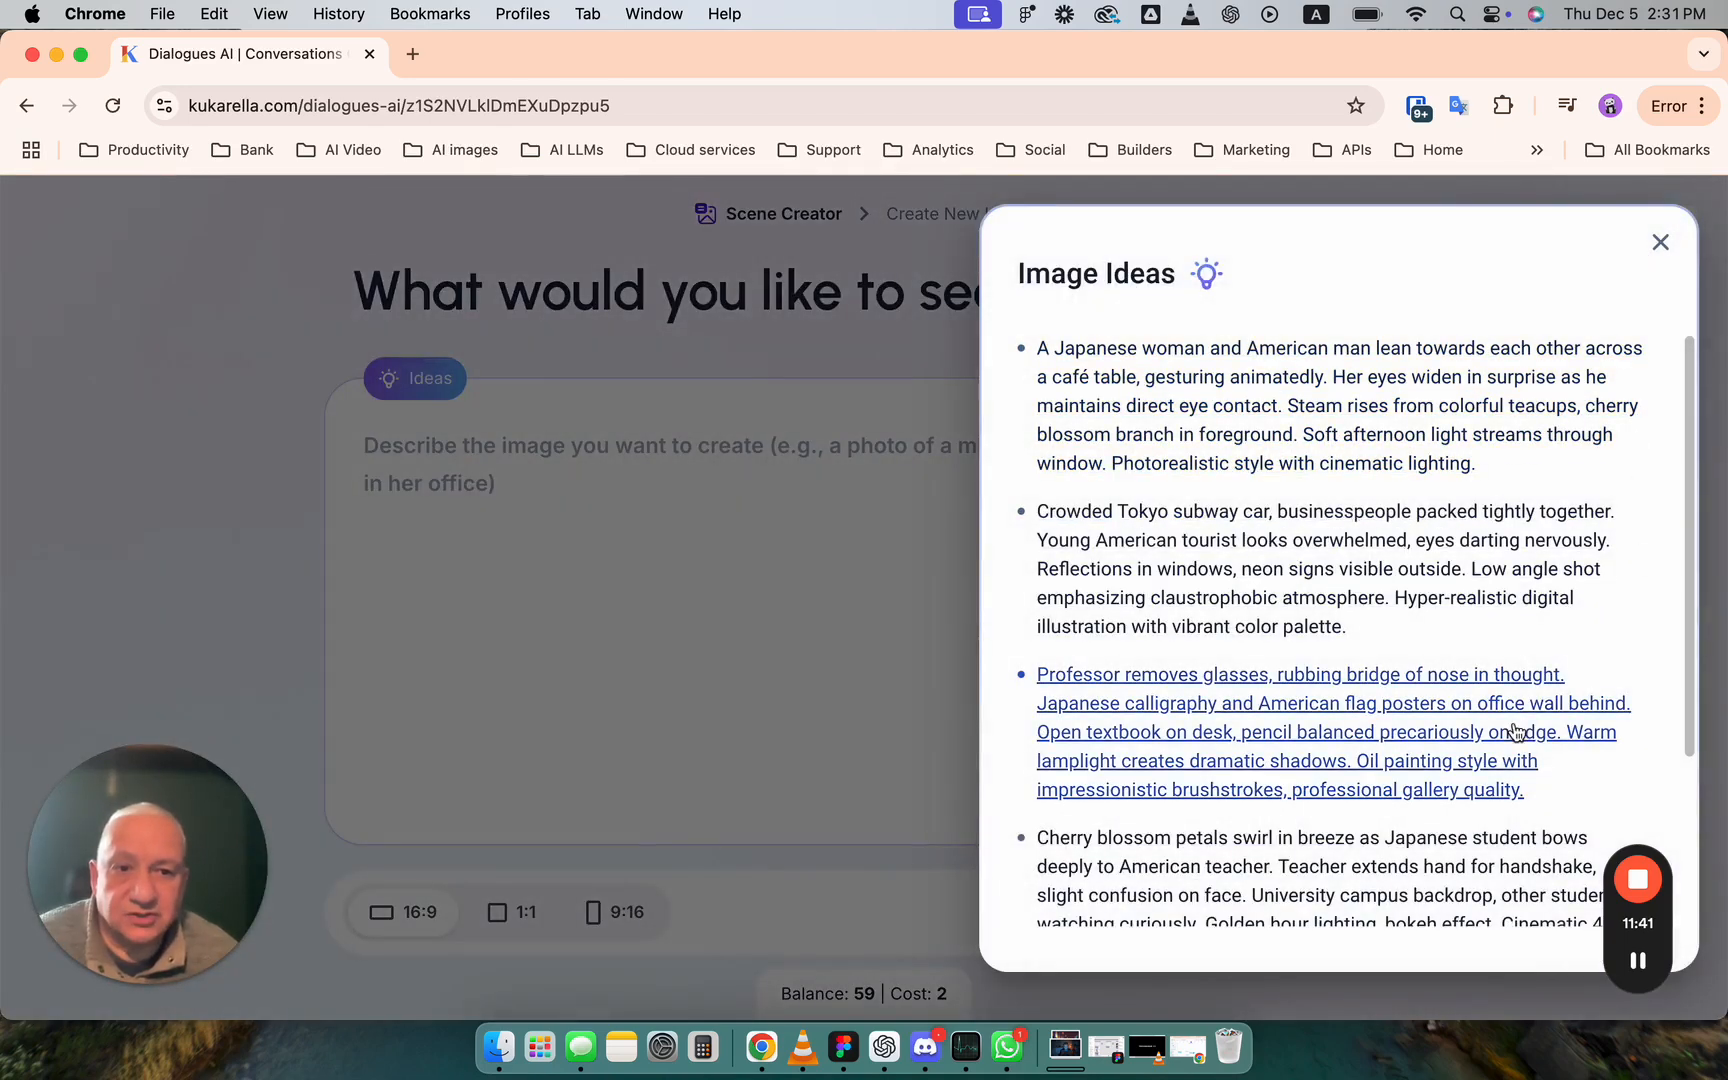
pyautogui.scroll(-1, 1127, 388)
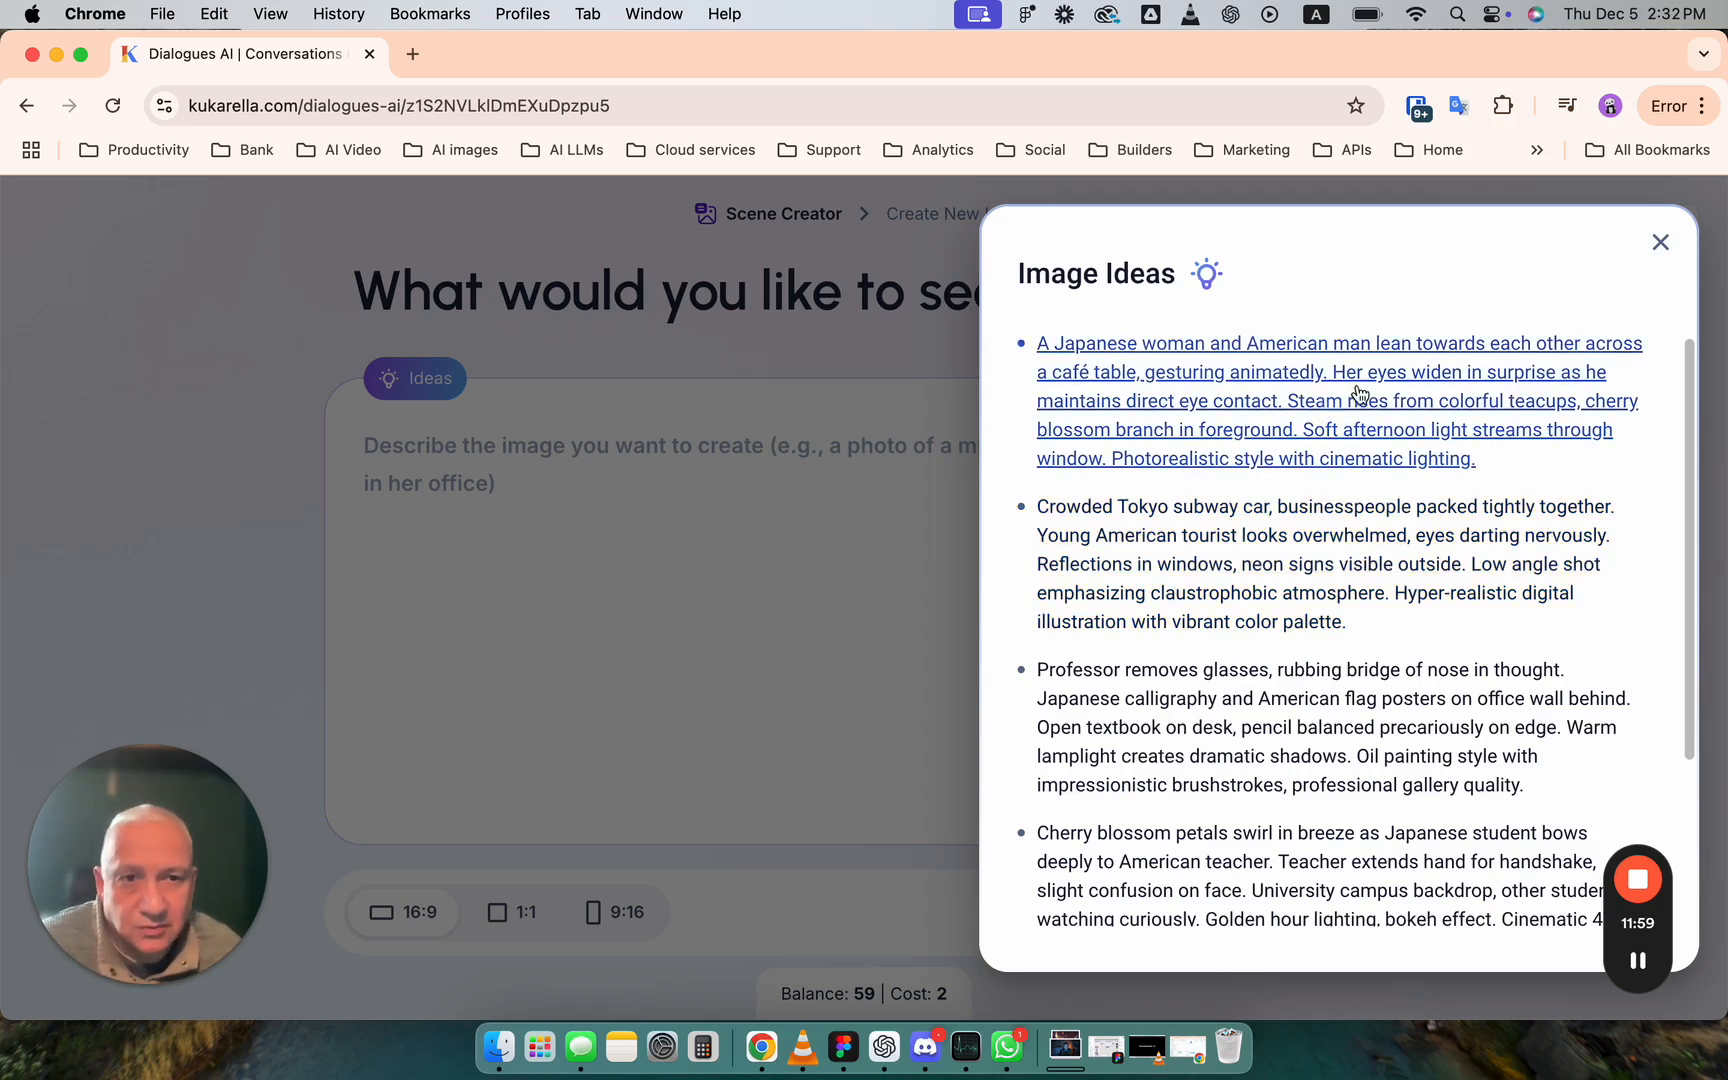
pyautogui.click(1400, 380)
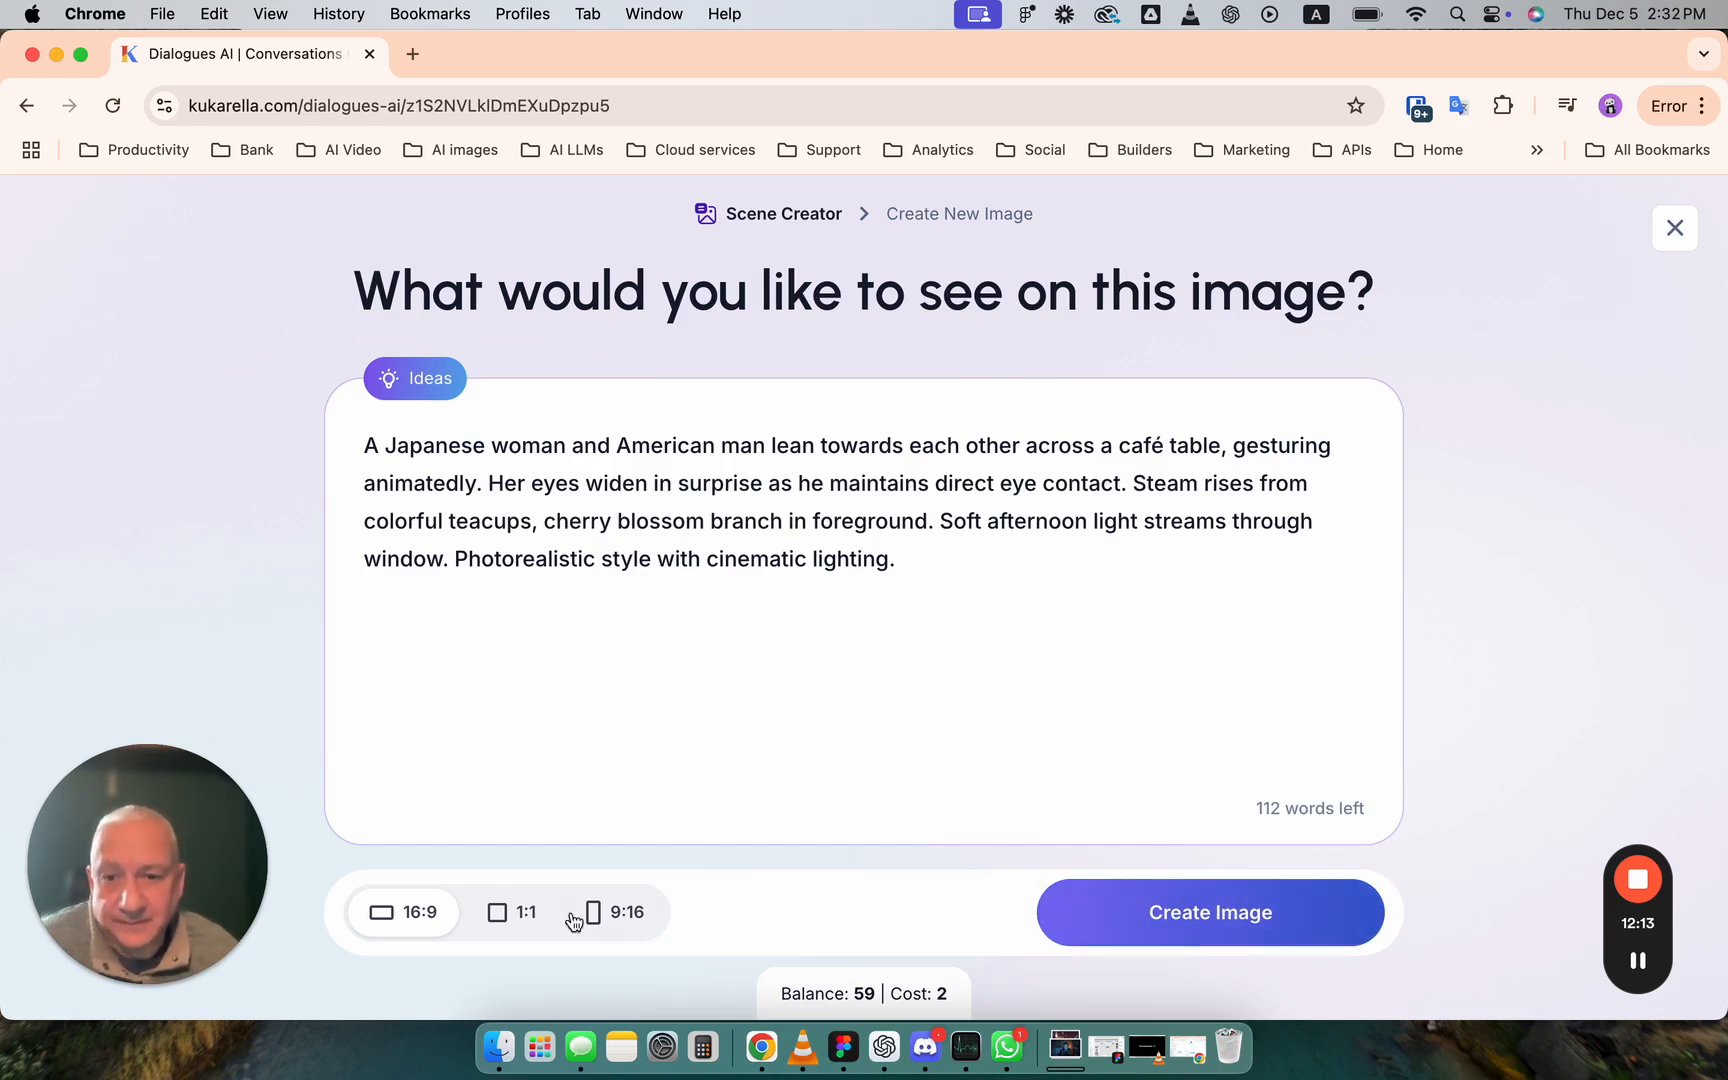
pyautogui.click(1290, 918)
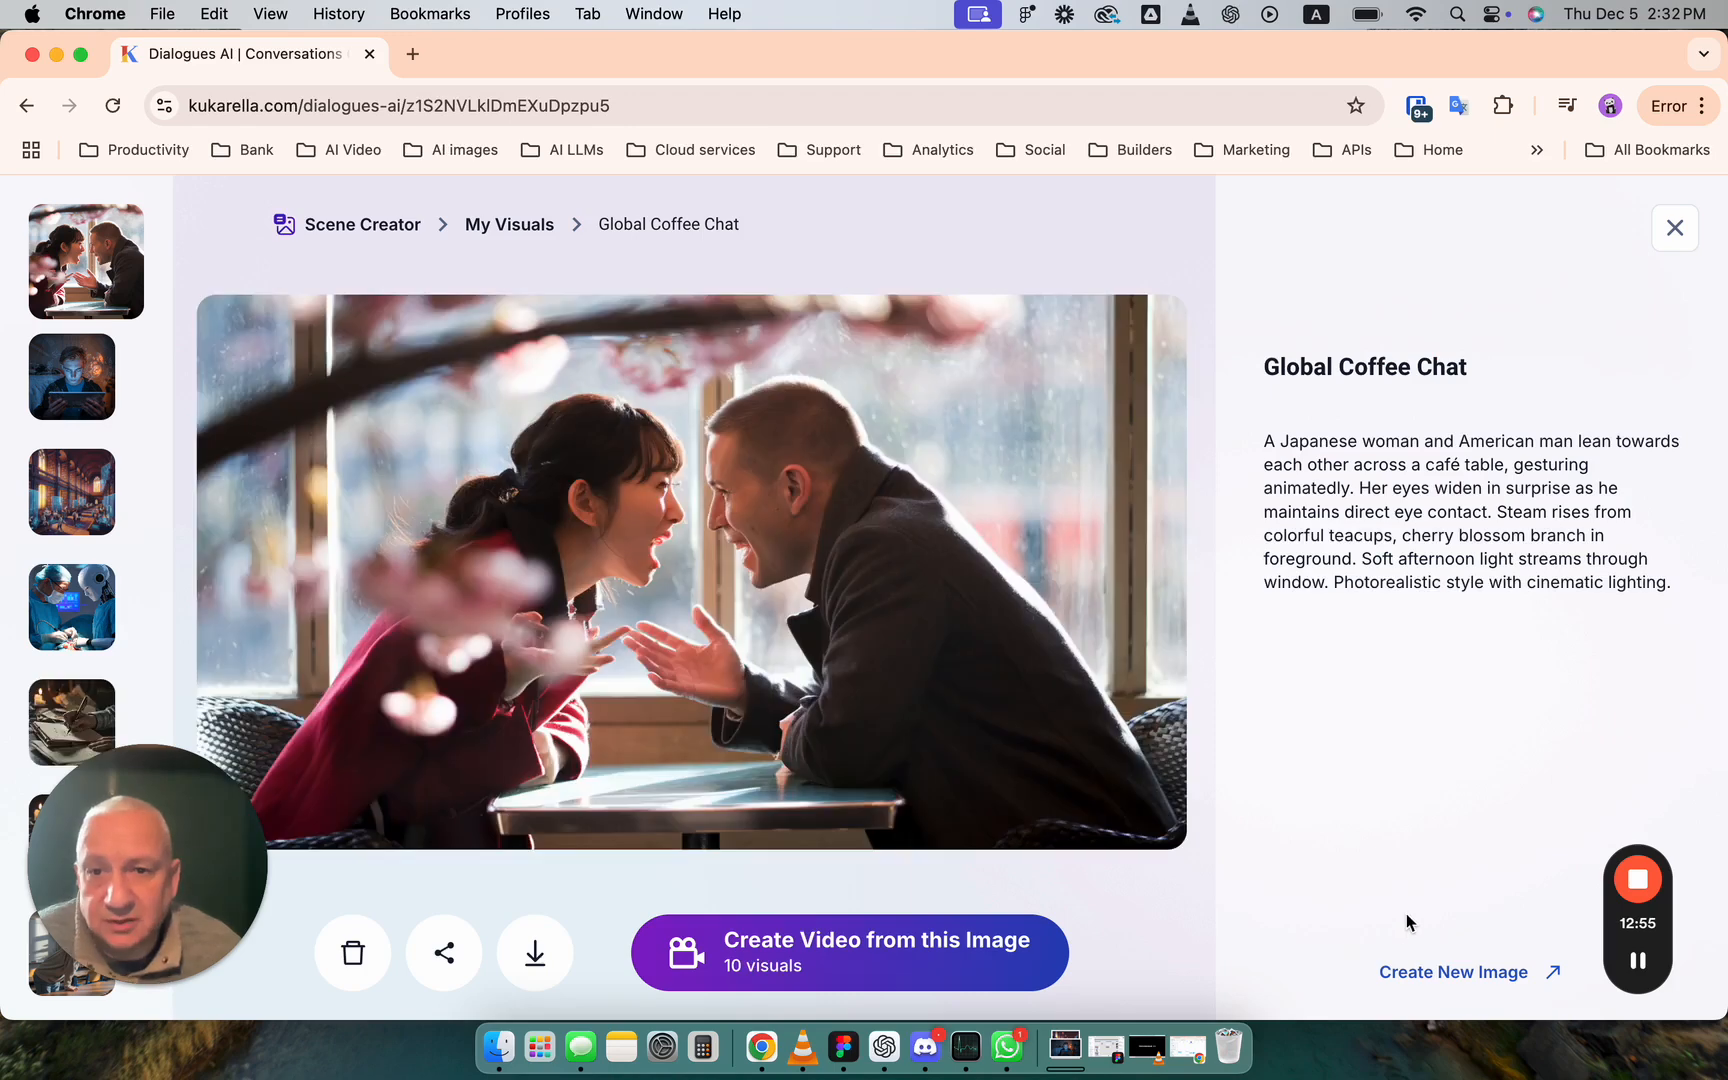
# - Download the generated café image, view the downloaded file in Preview, and close it
pyautogui.click(535, 952)
pyautogui.click(1300, 158)
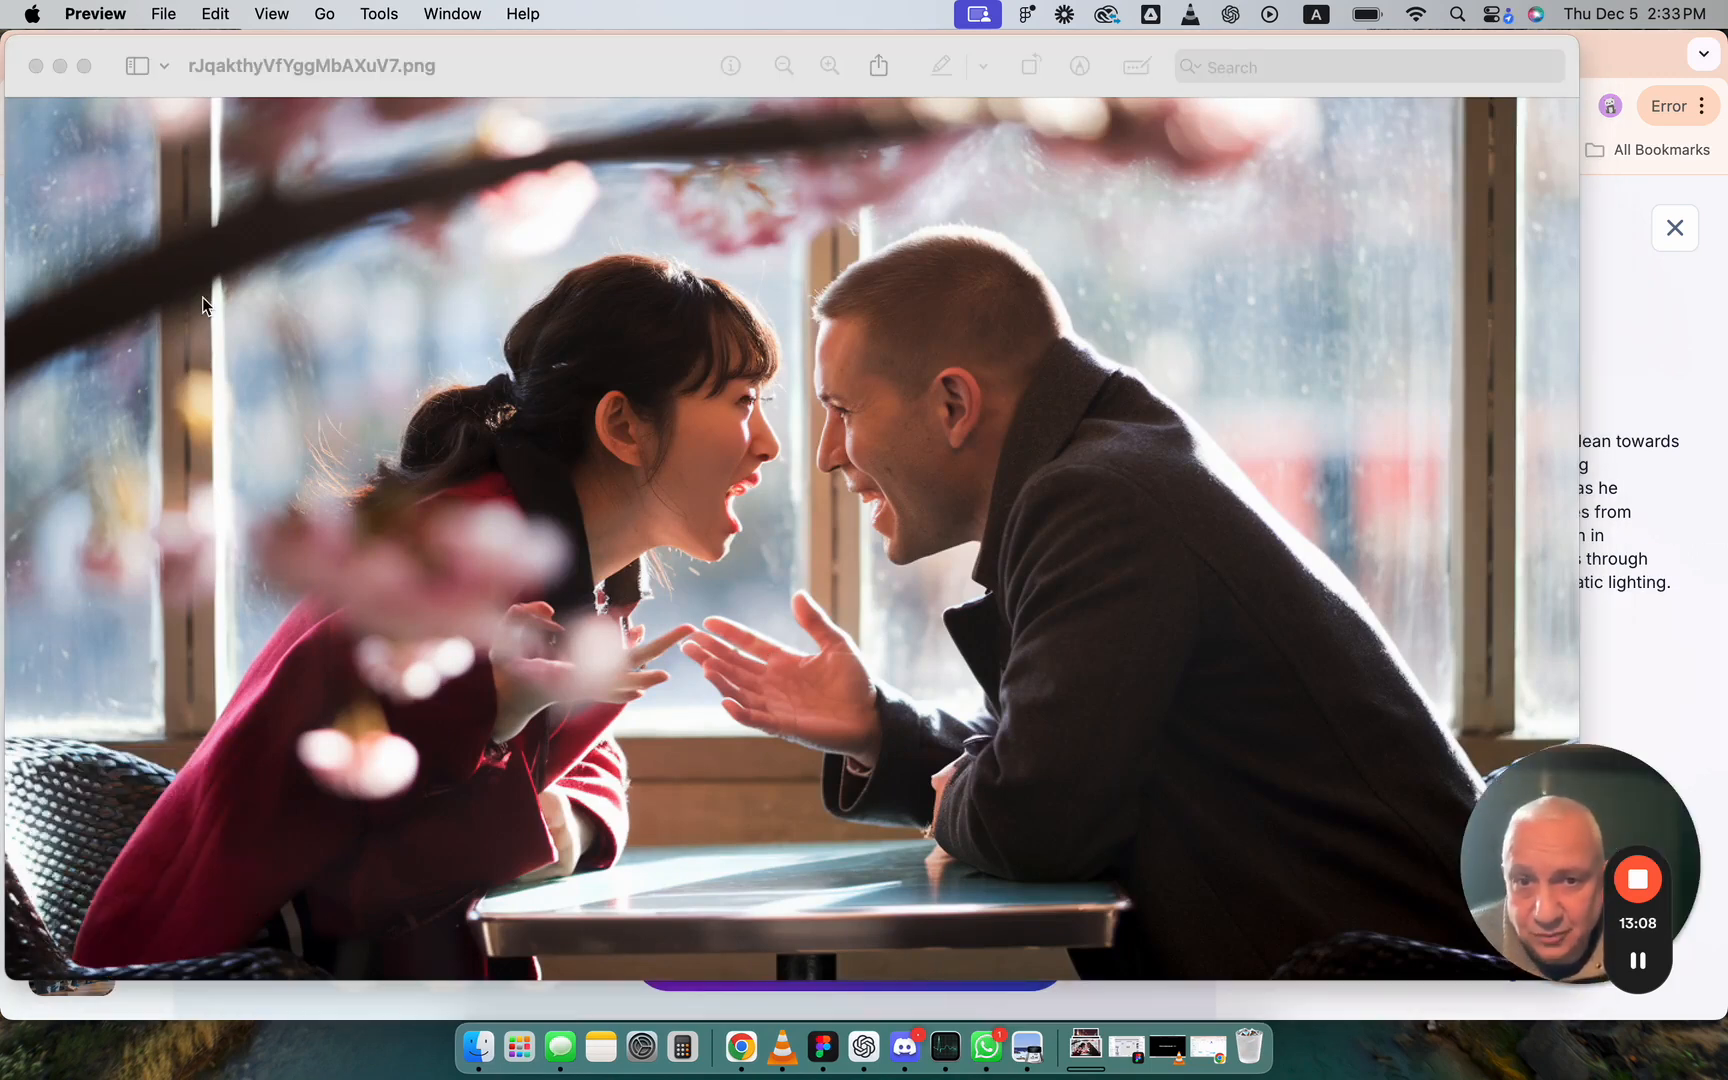
pyautogui.click(35, 66)
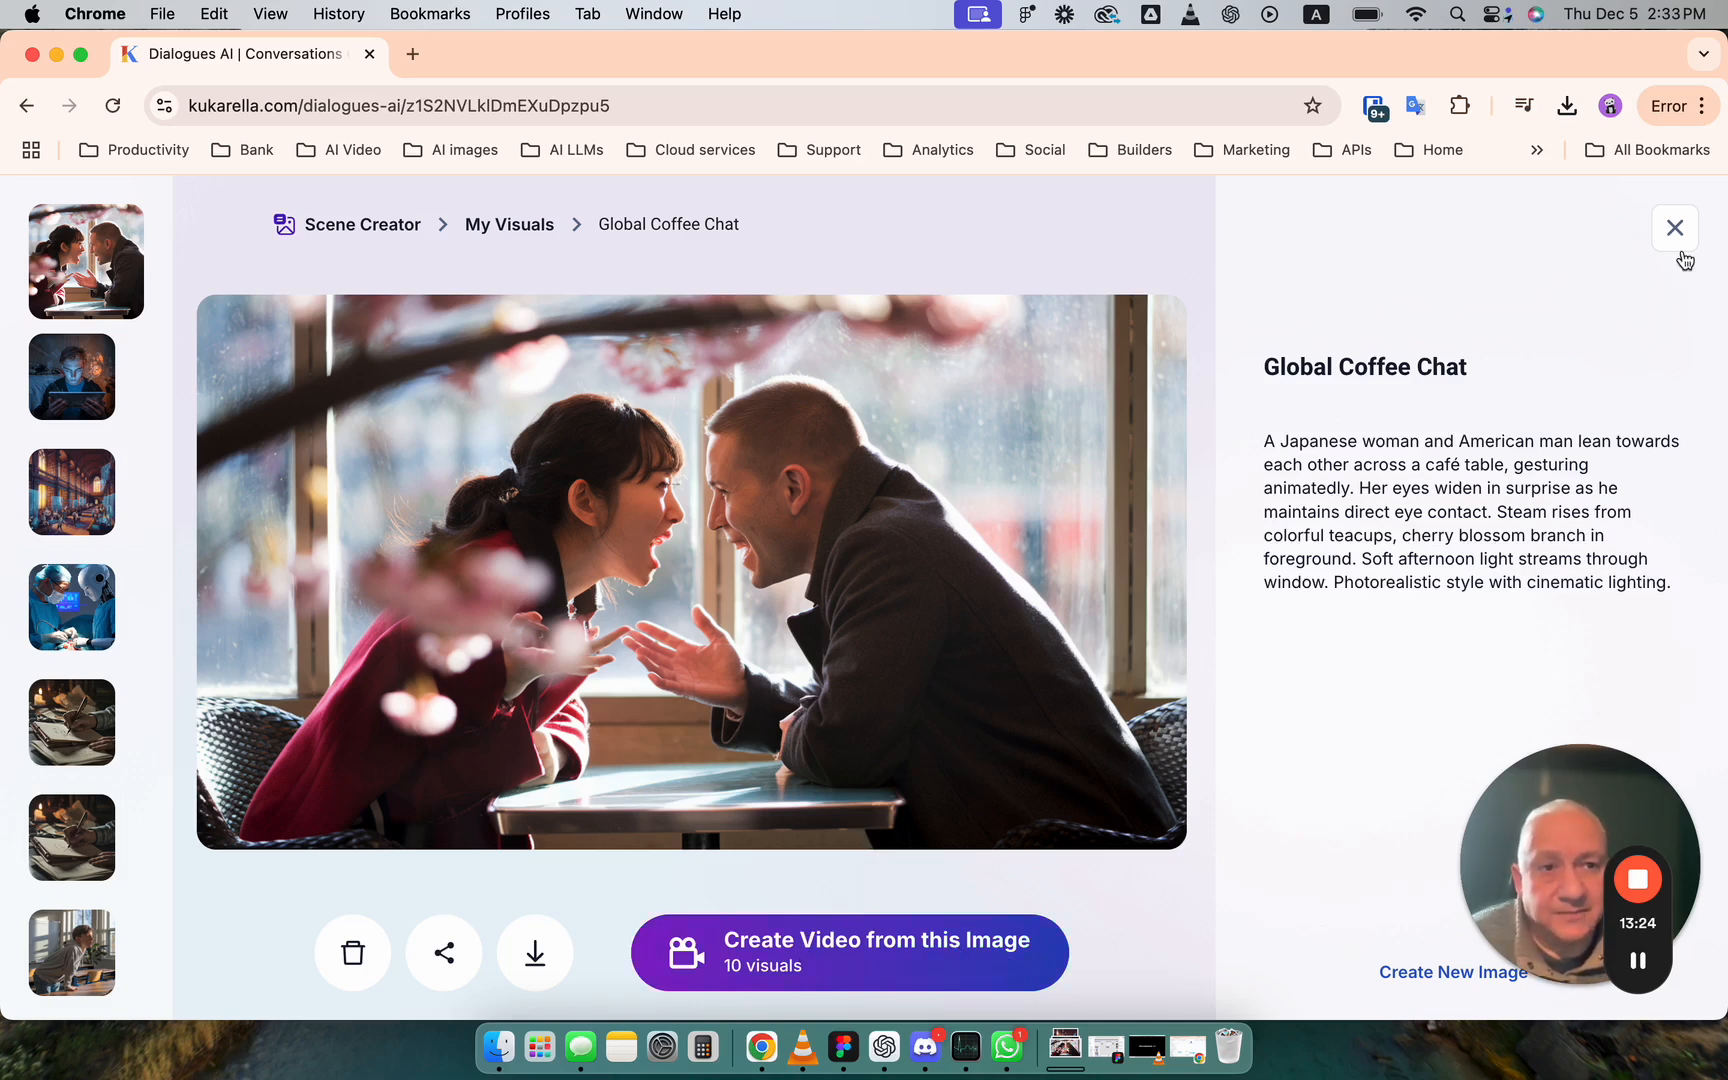
# - Look through My Visuals, playing the "Frantic Quill Scribe" video and viewing the "Holographic Molecule Viewer" image and its video
pyautogui.click(535, 232)
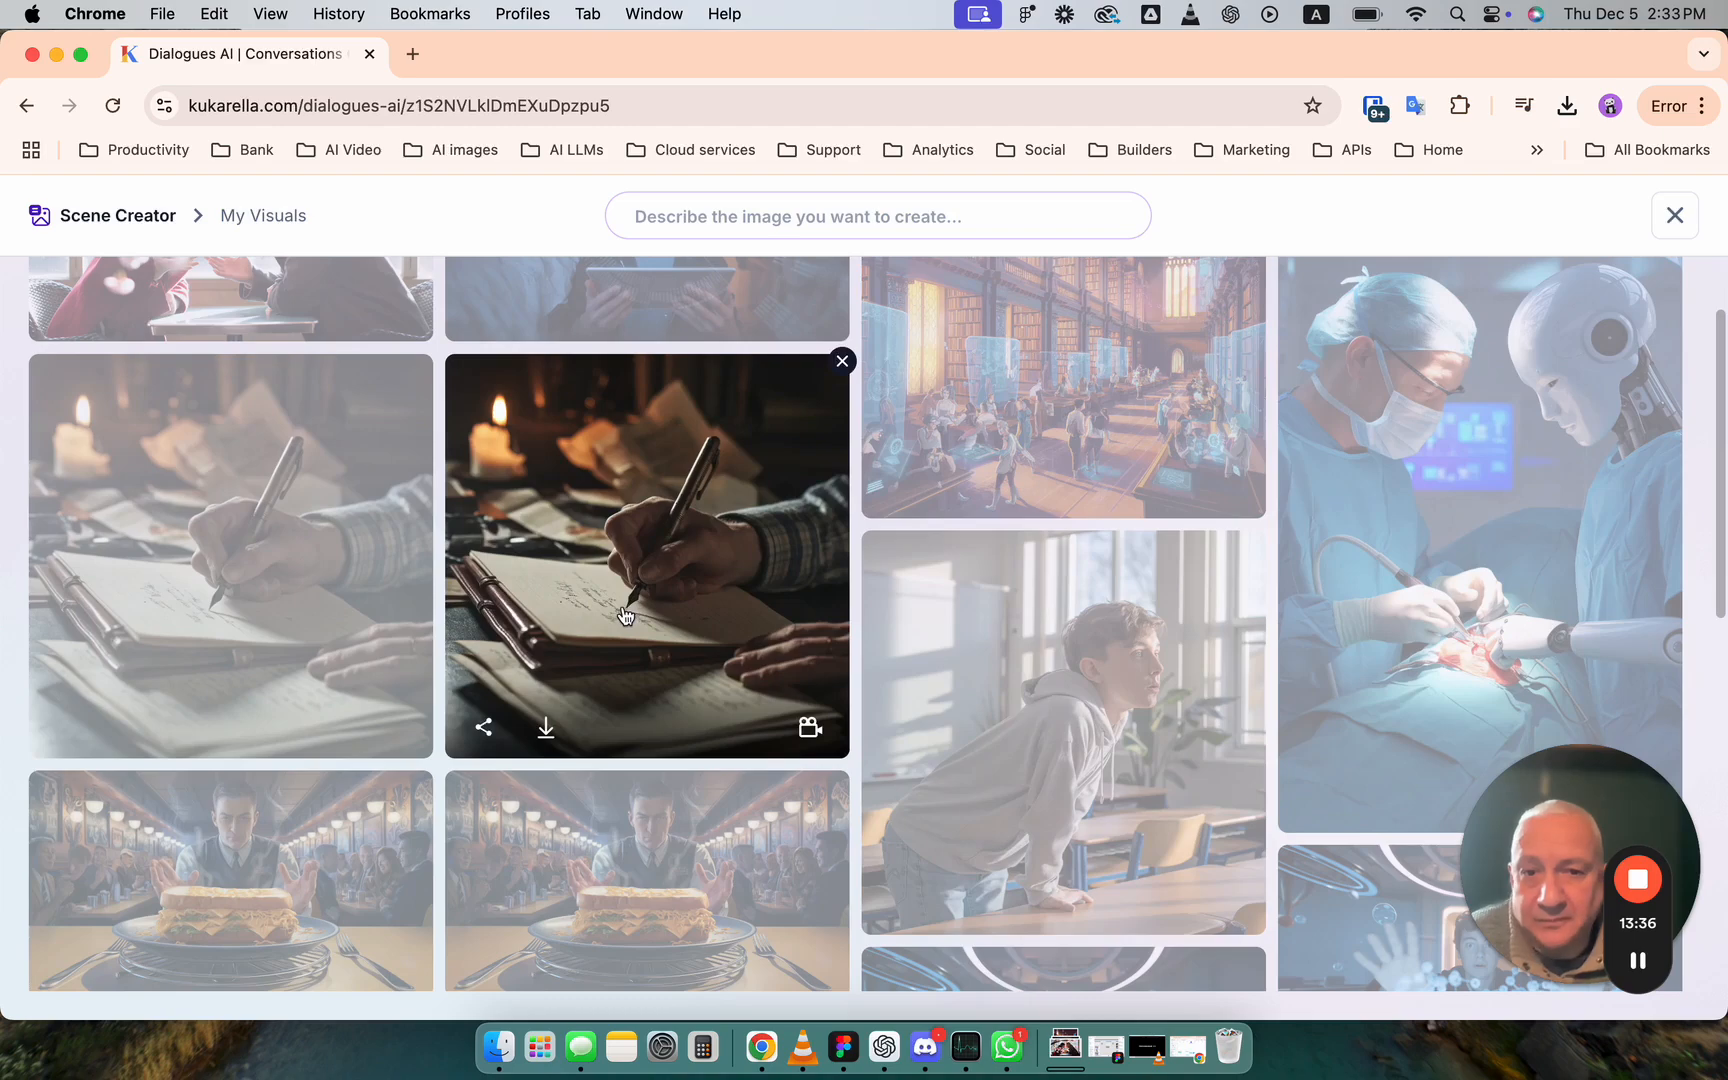
pyautogui.click(605, 610)
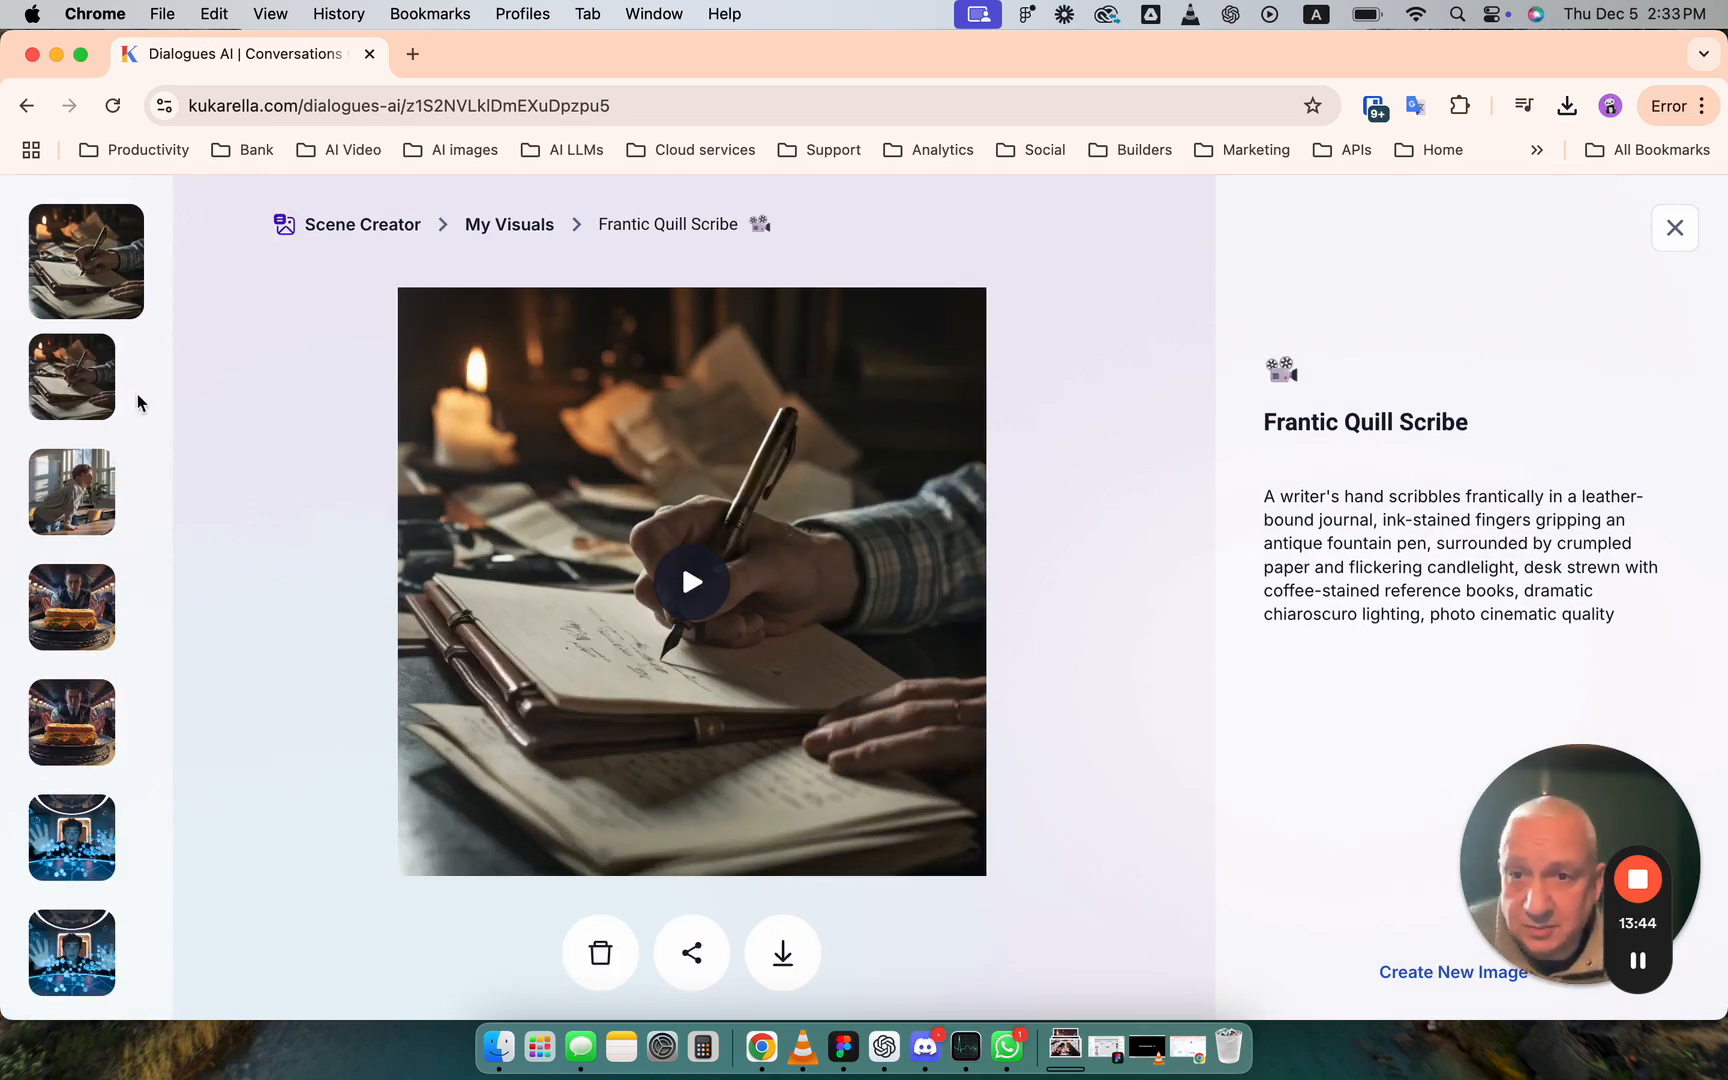
pyautogui.click(765, 594)
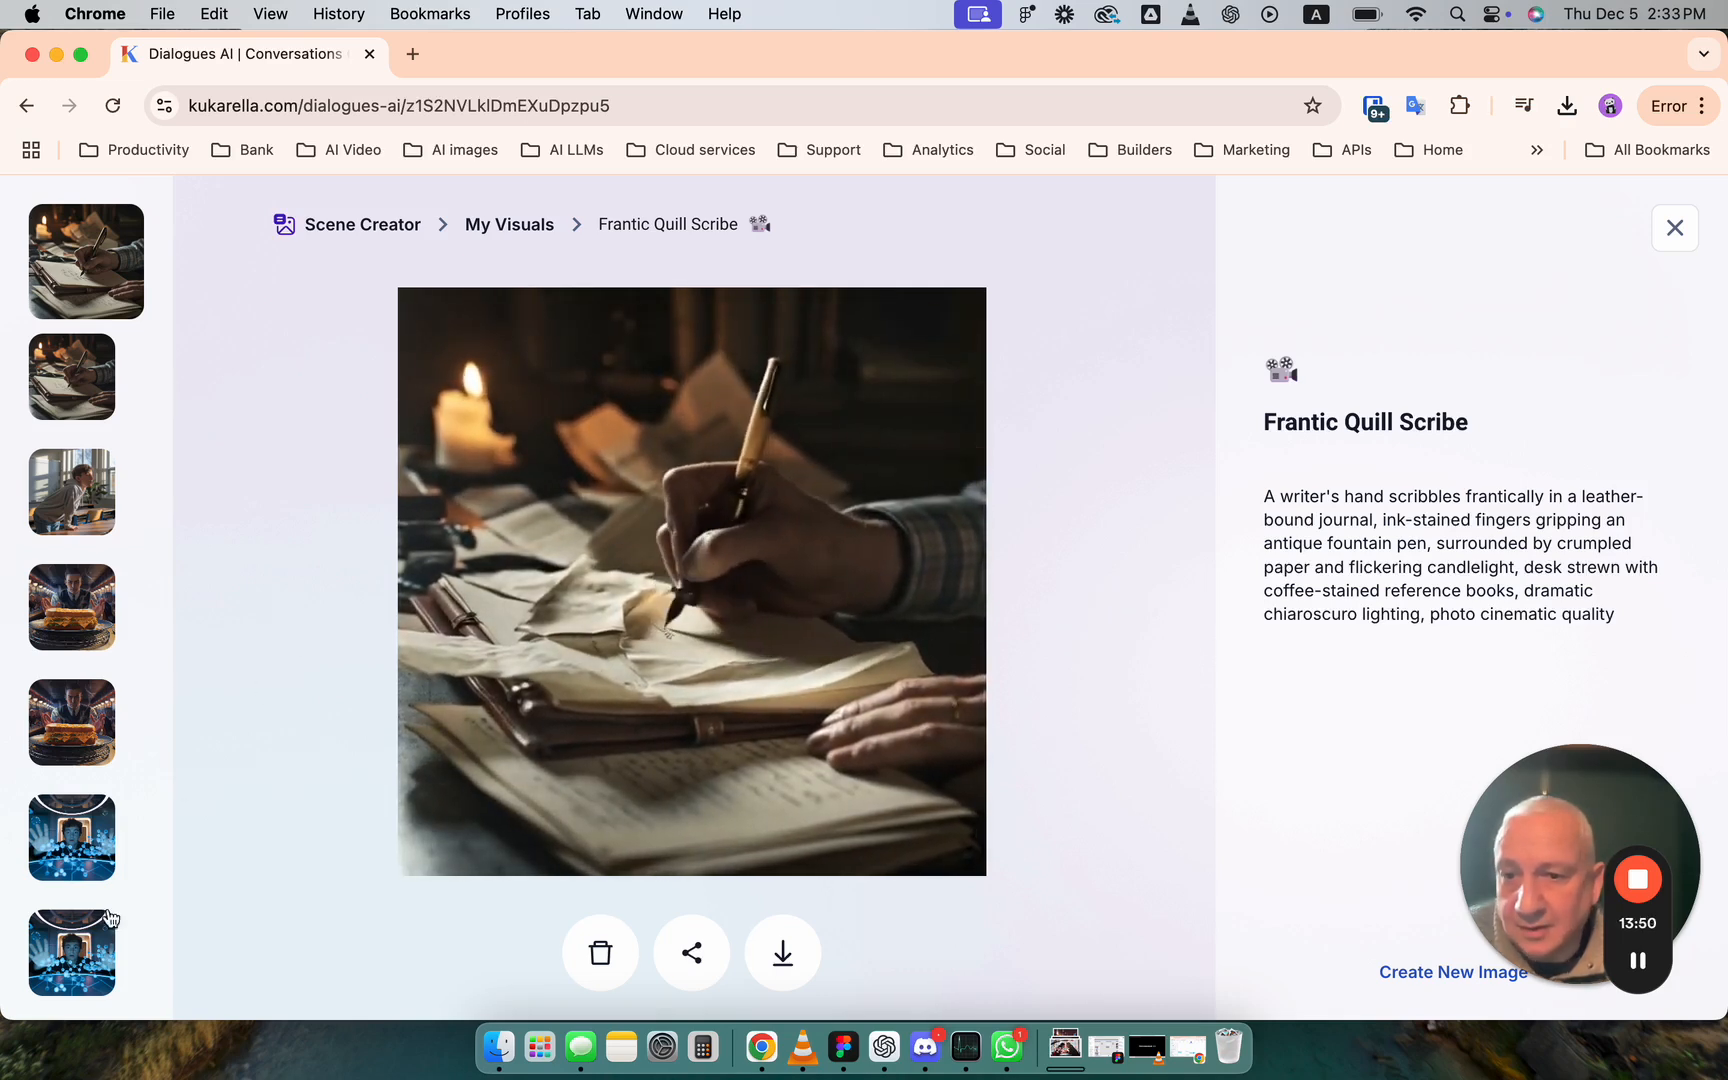
pyautogui.click(98, 955)
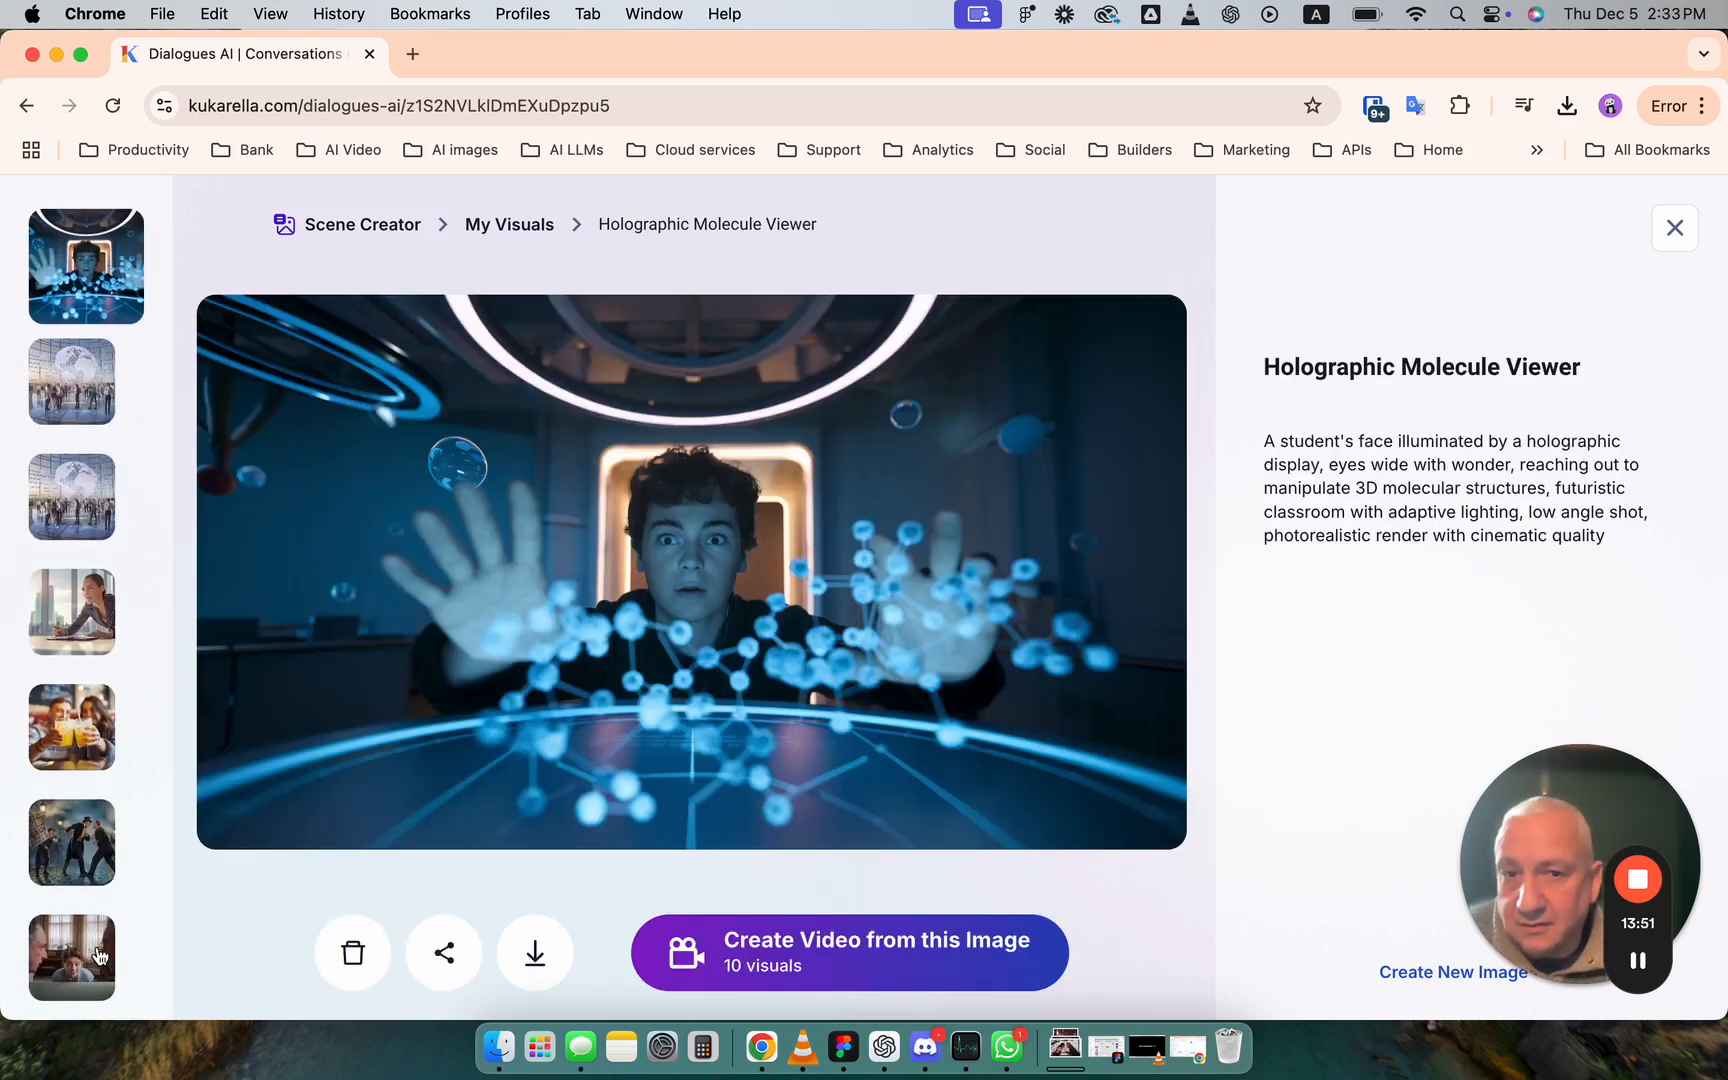
pyautogui.click(111, 418)
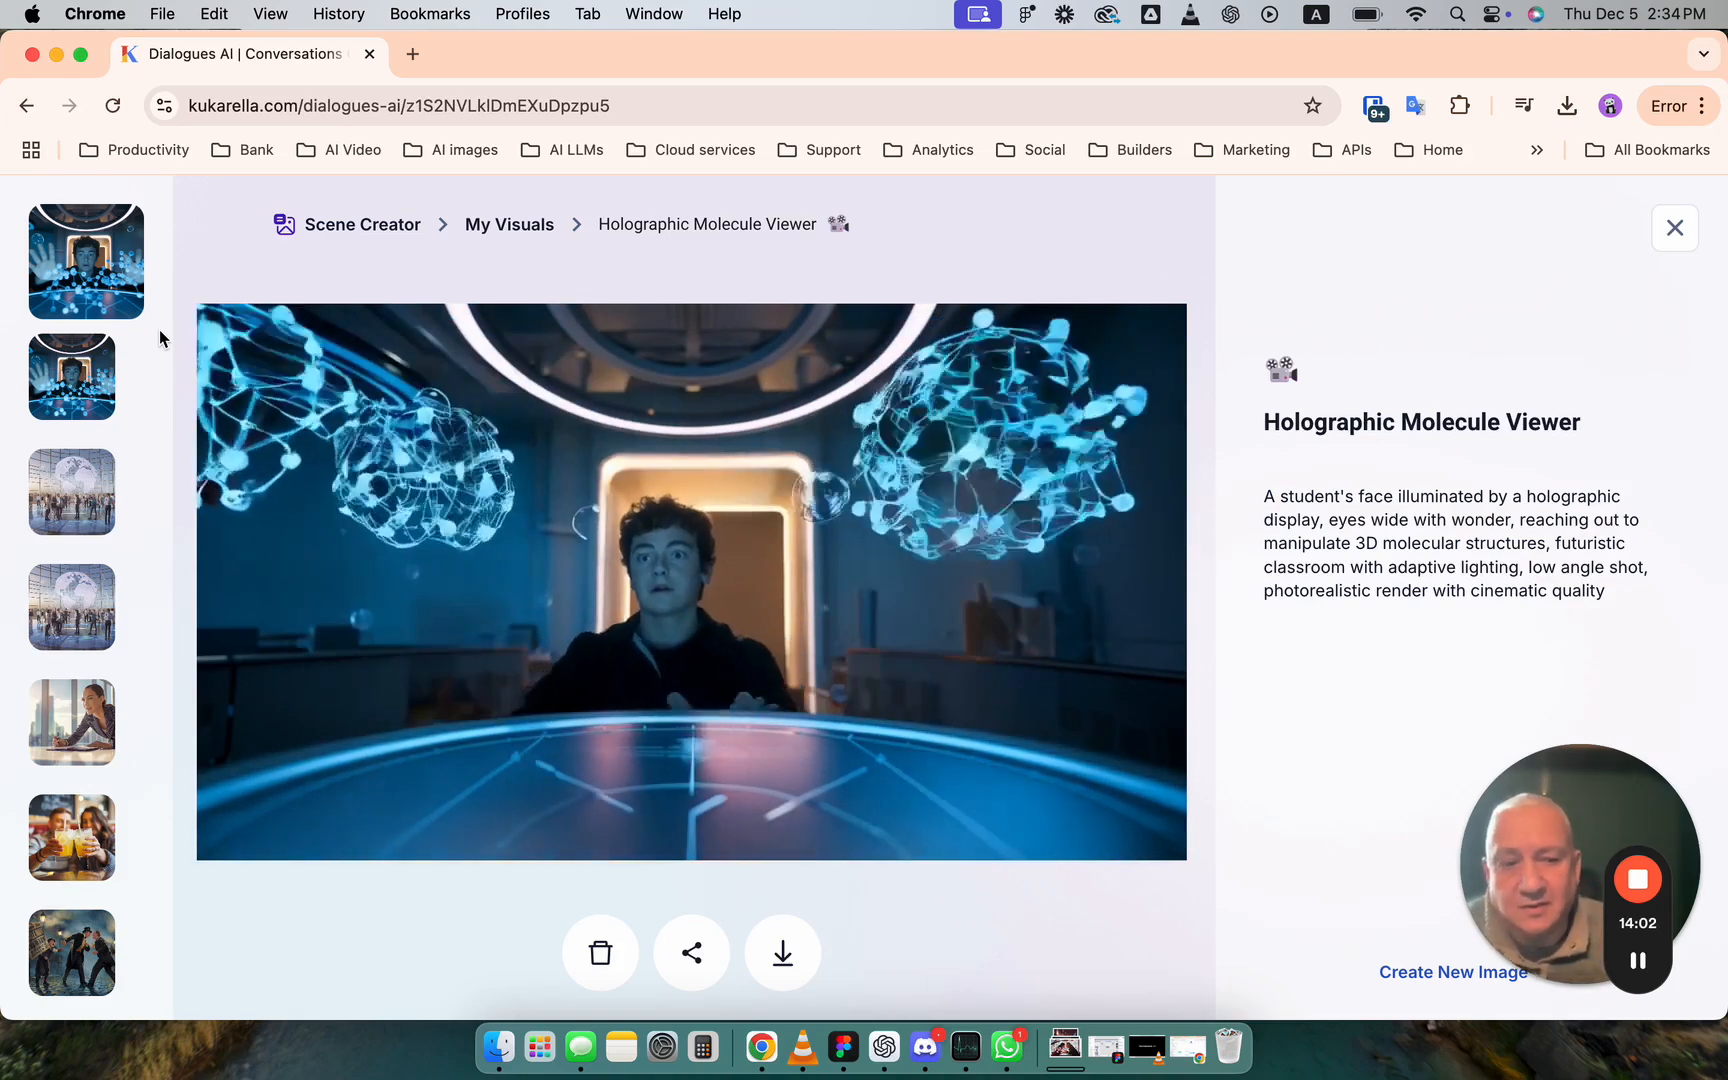
# - Browse the remaining visuals, compare the "Sweet Citrus Cheers" image with its video, and return to the My Visuals gallery
pyautogui.press('Down')
pyautogui.press('Down')
pyautogui.press('Down')
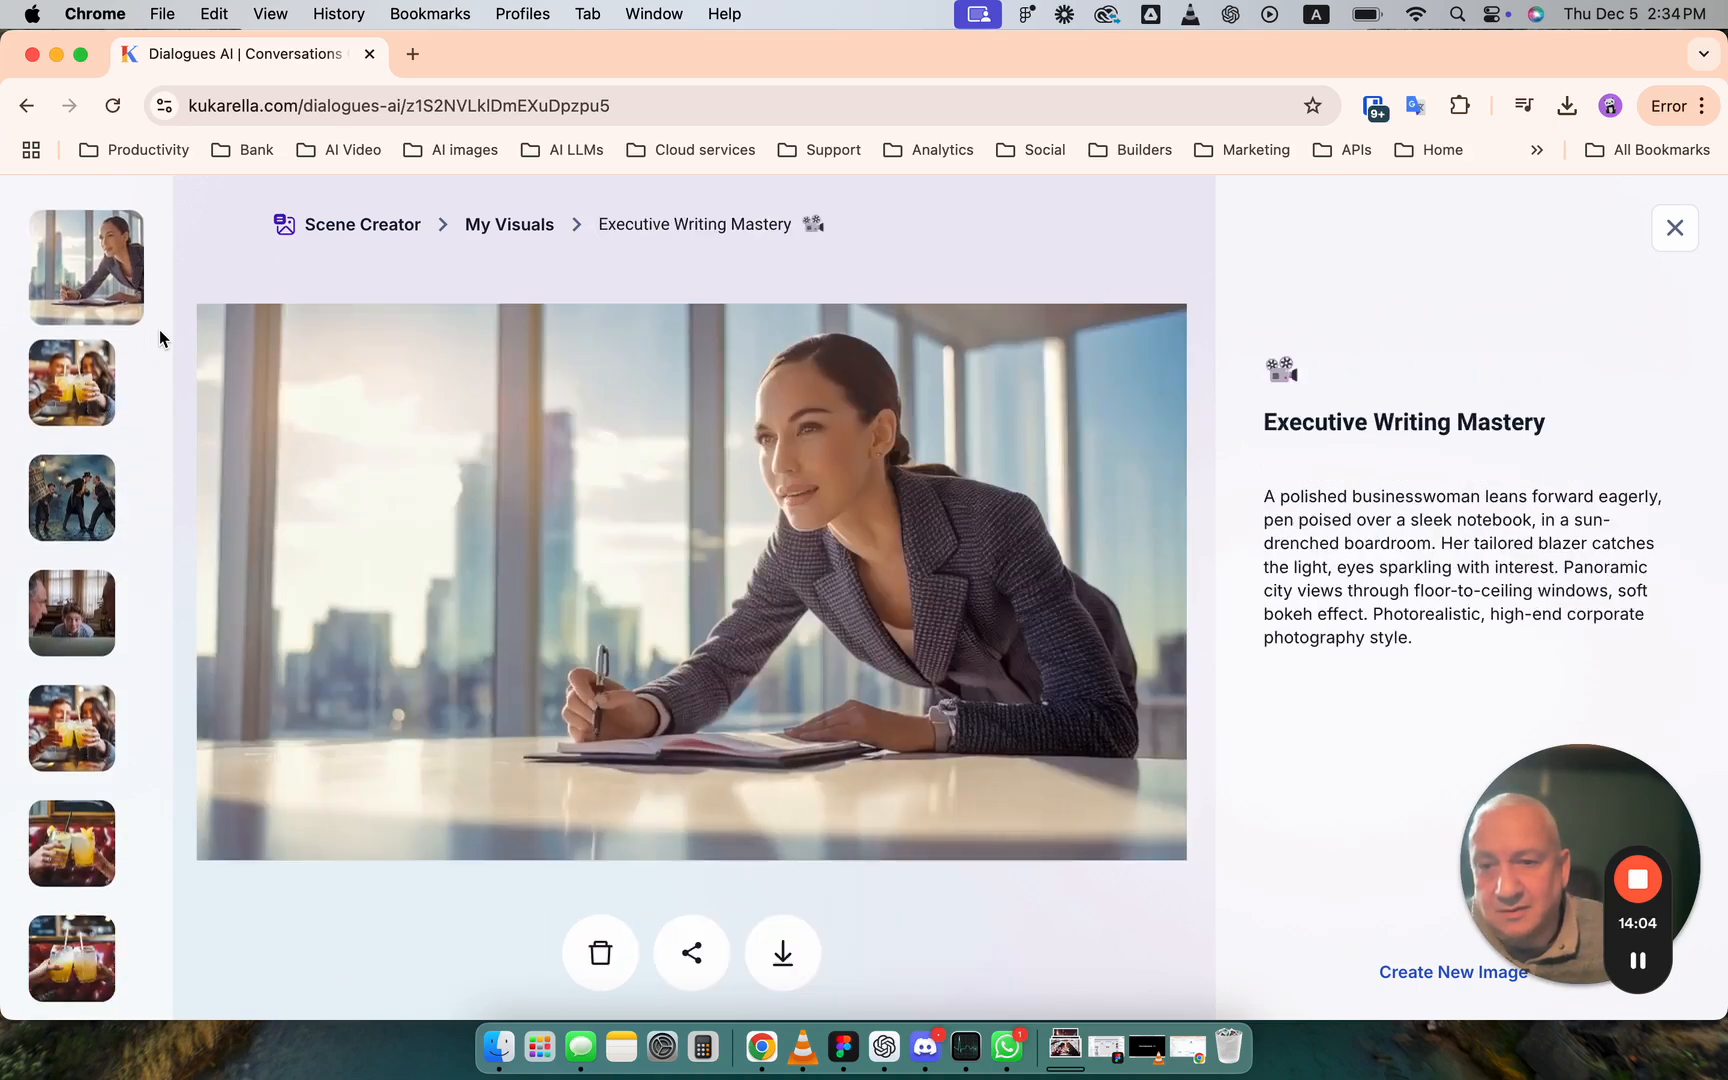
pyautogui.press('Down')
pyautogui.press('Down')
pyautogui.press('Down')
pyautogui.press('Up')
pyautogui.press('Down')
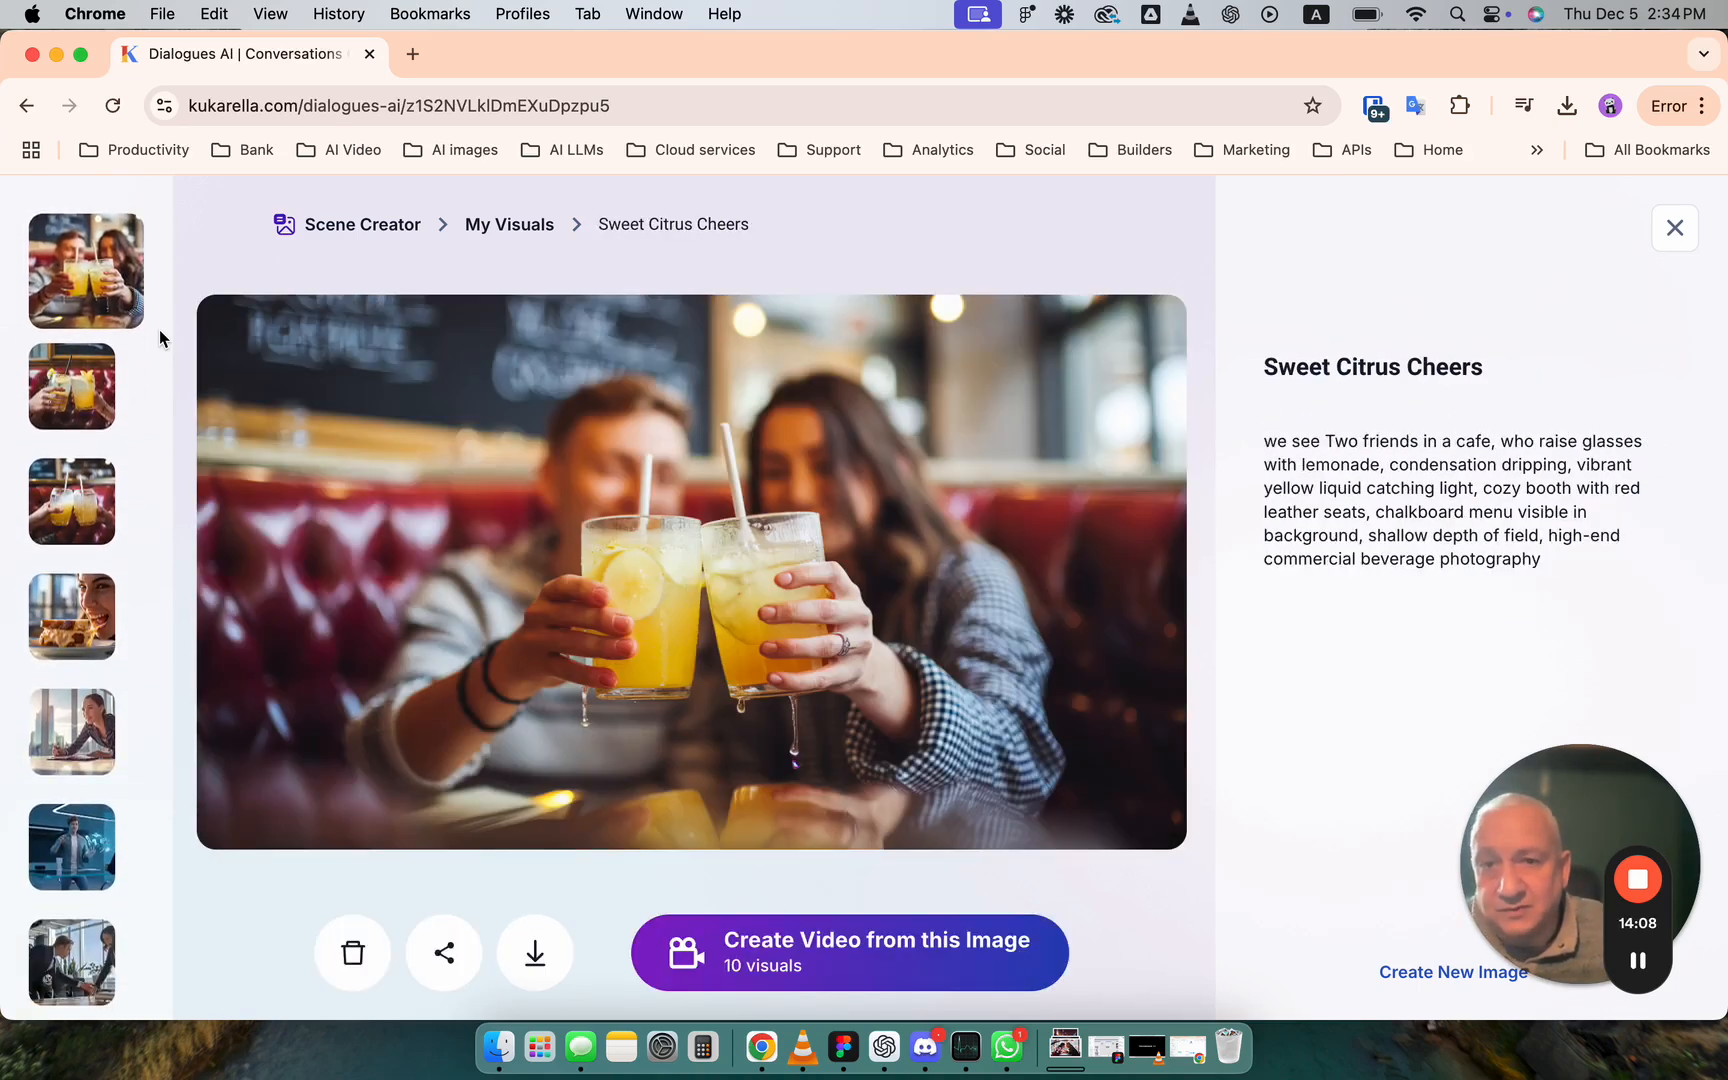
pyautogui.press('Up')
pyautogui.press('Up')
pyautogui.press('Up')
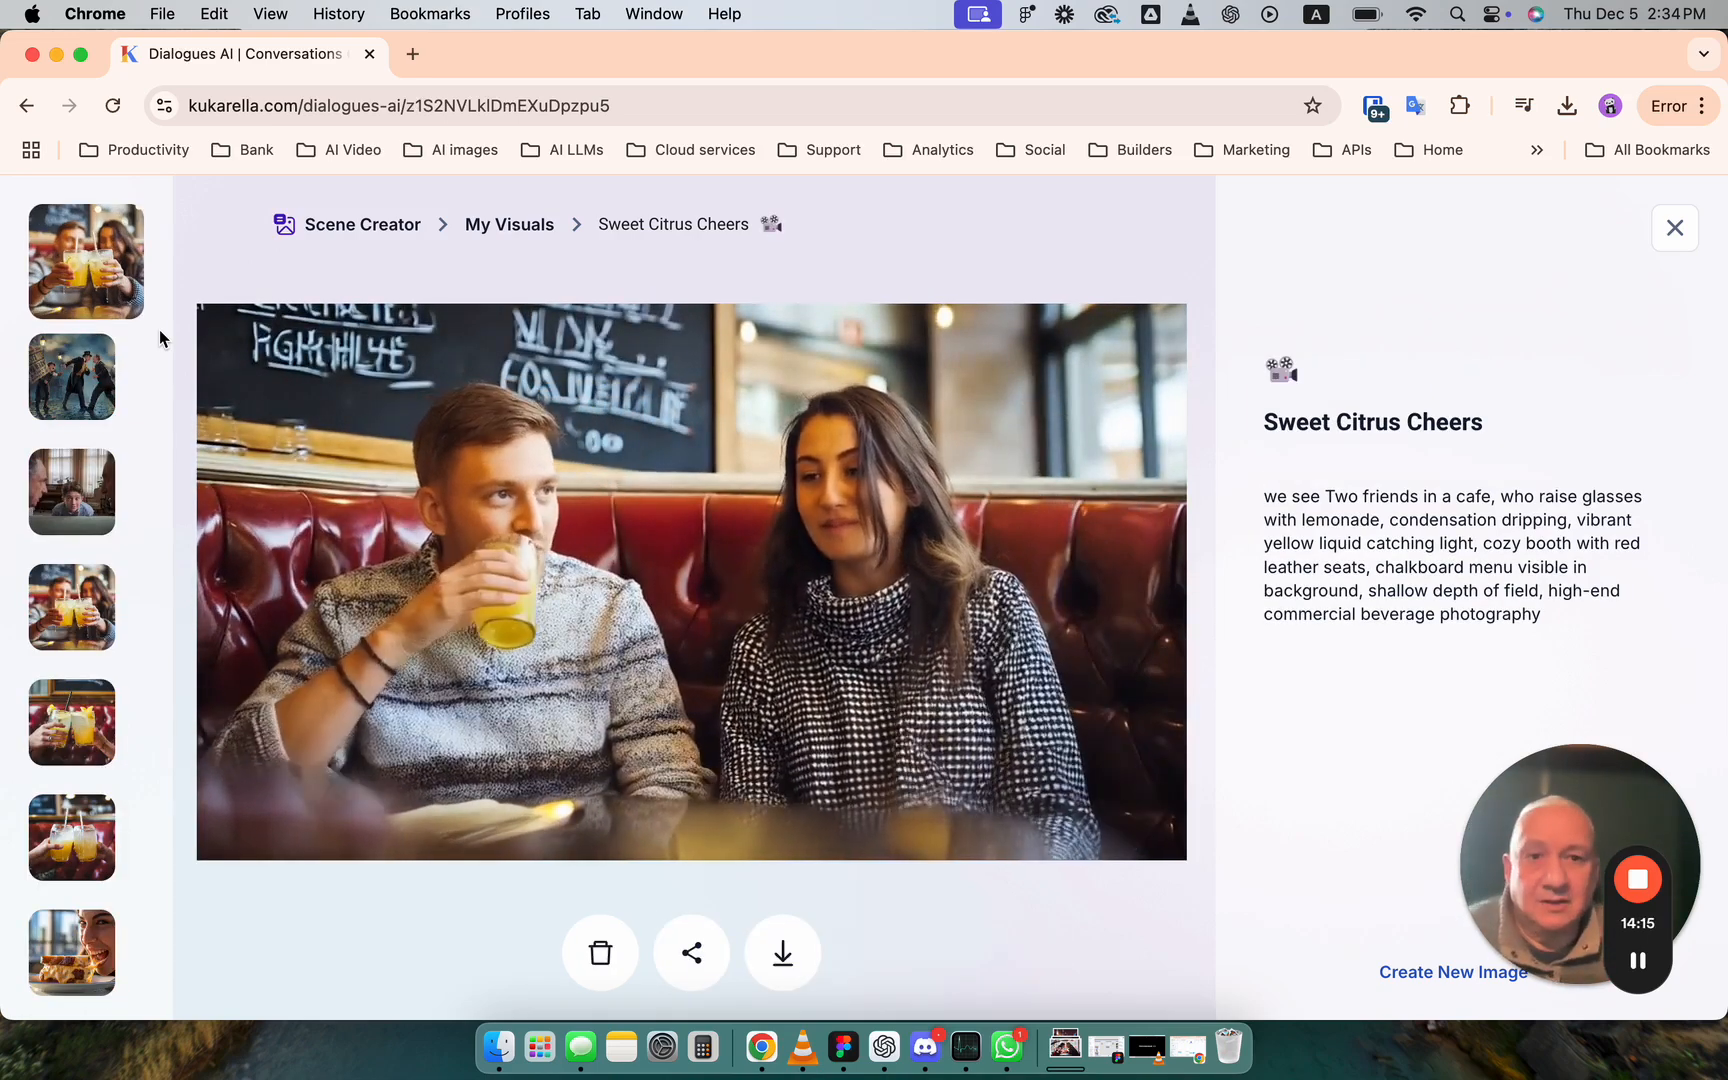
pyautogui.press('Escape')
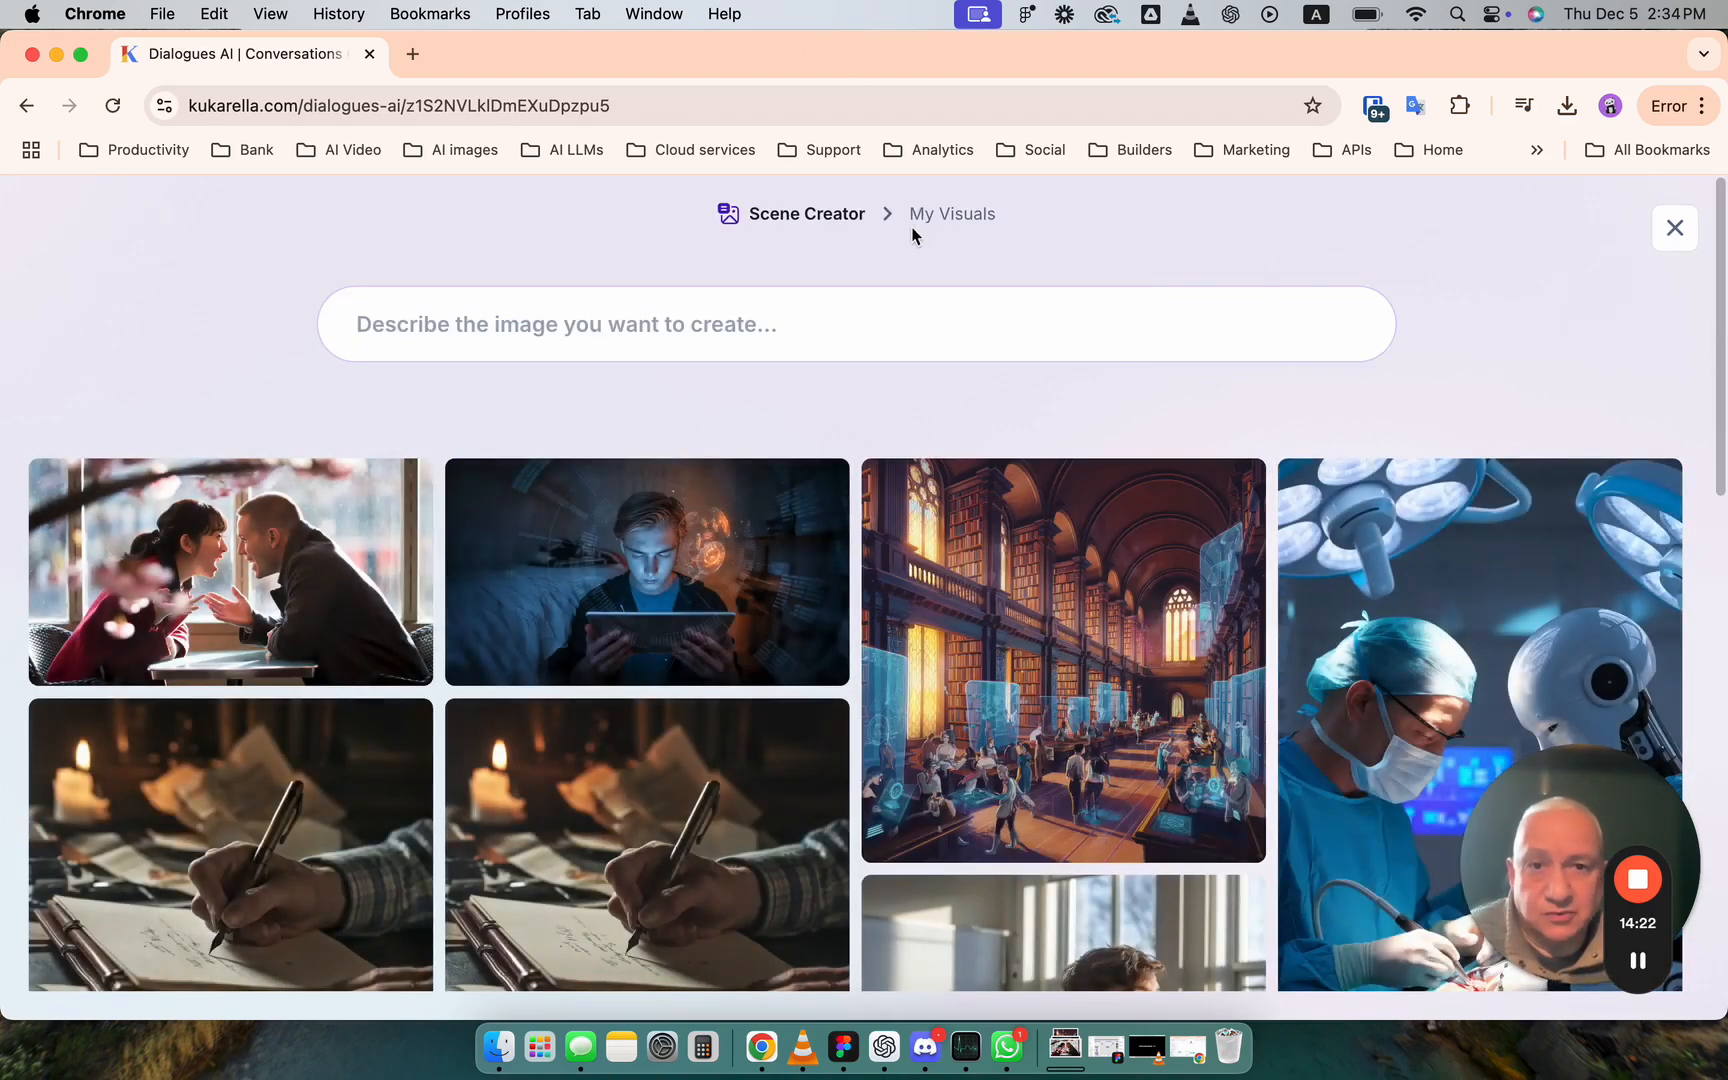
# - Leave Scene Creator, examine the Ask KukaGenie suggestions for editing the project with AI, and close the assistant
pyautogui.click(1674, 230)
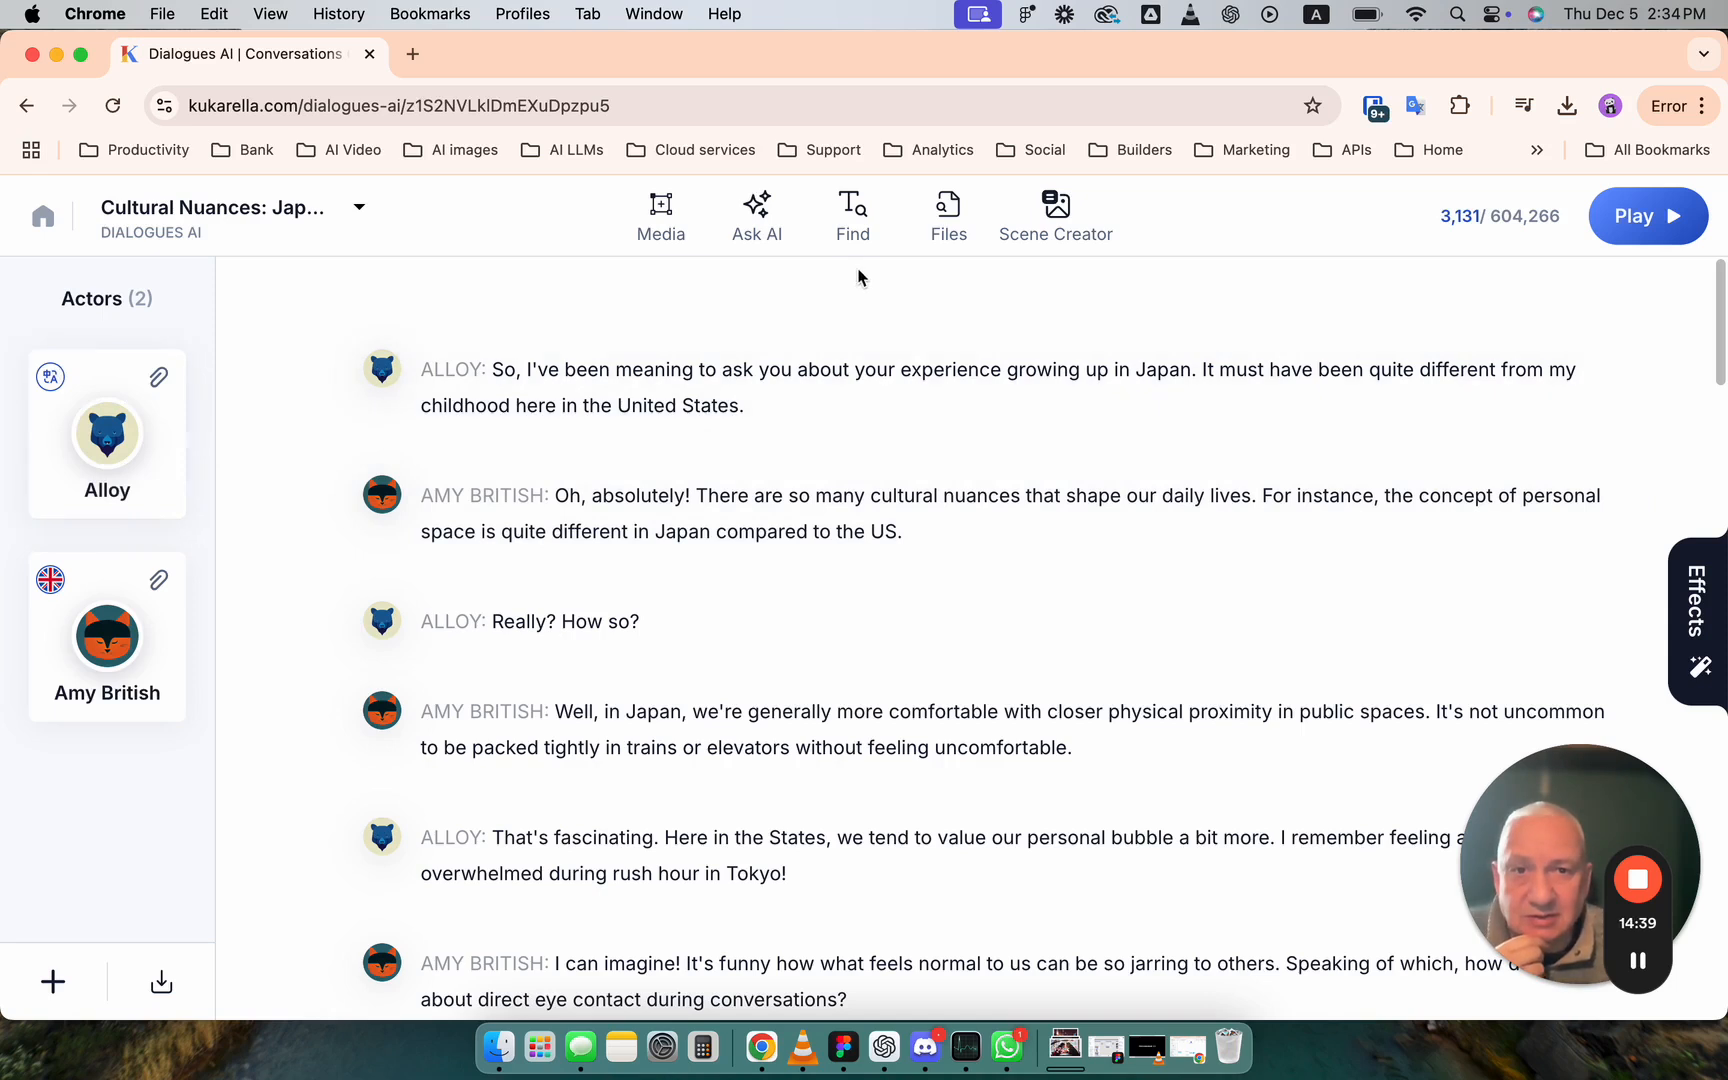
pyautogui.click(742, 226)
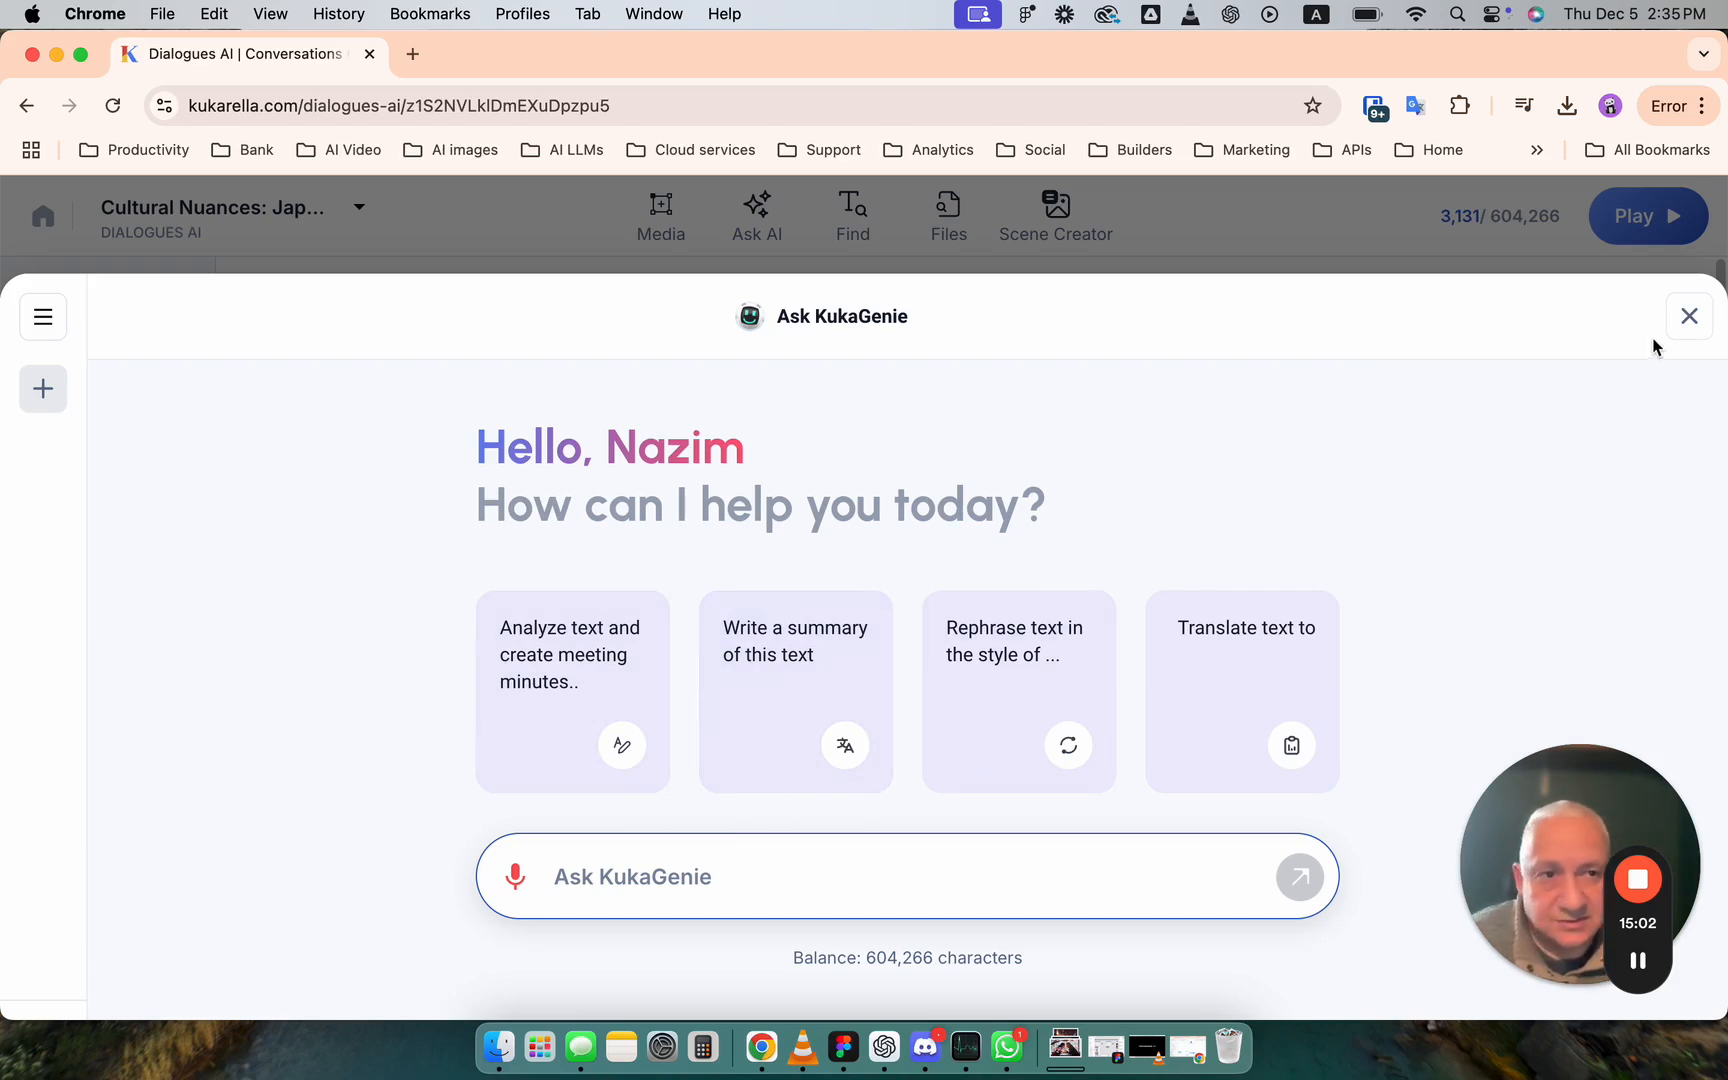
pyautogui.click(1688, 317)
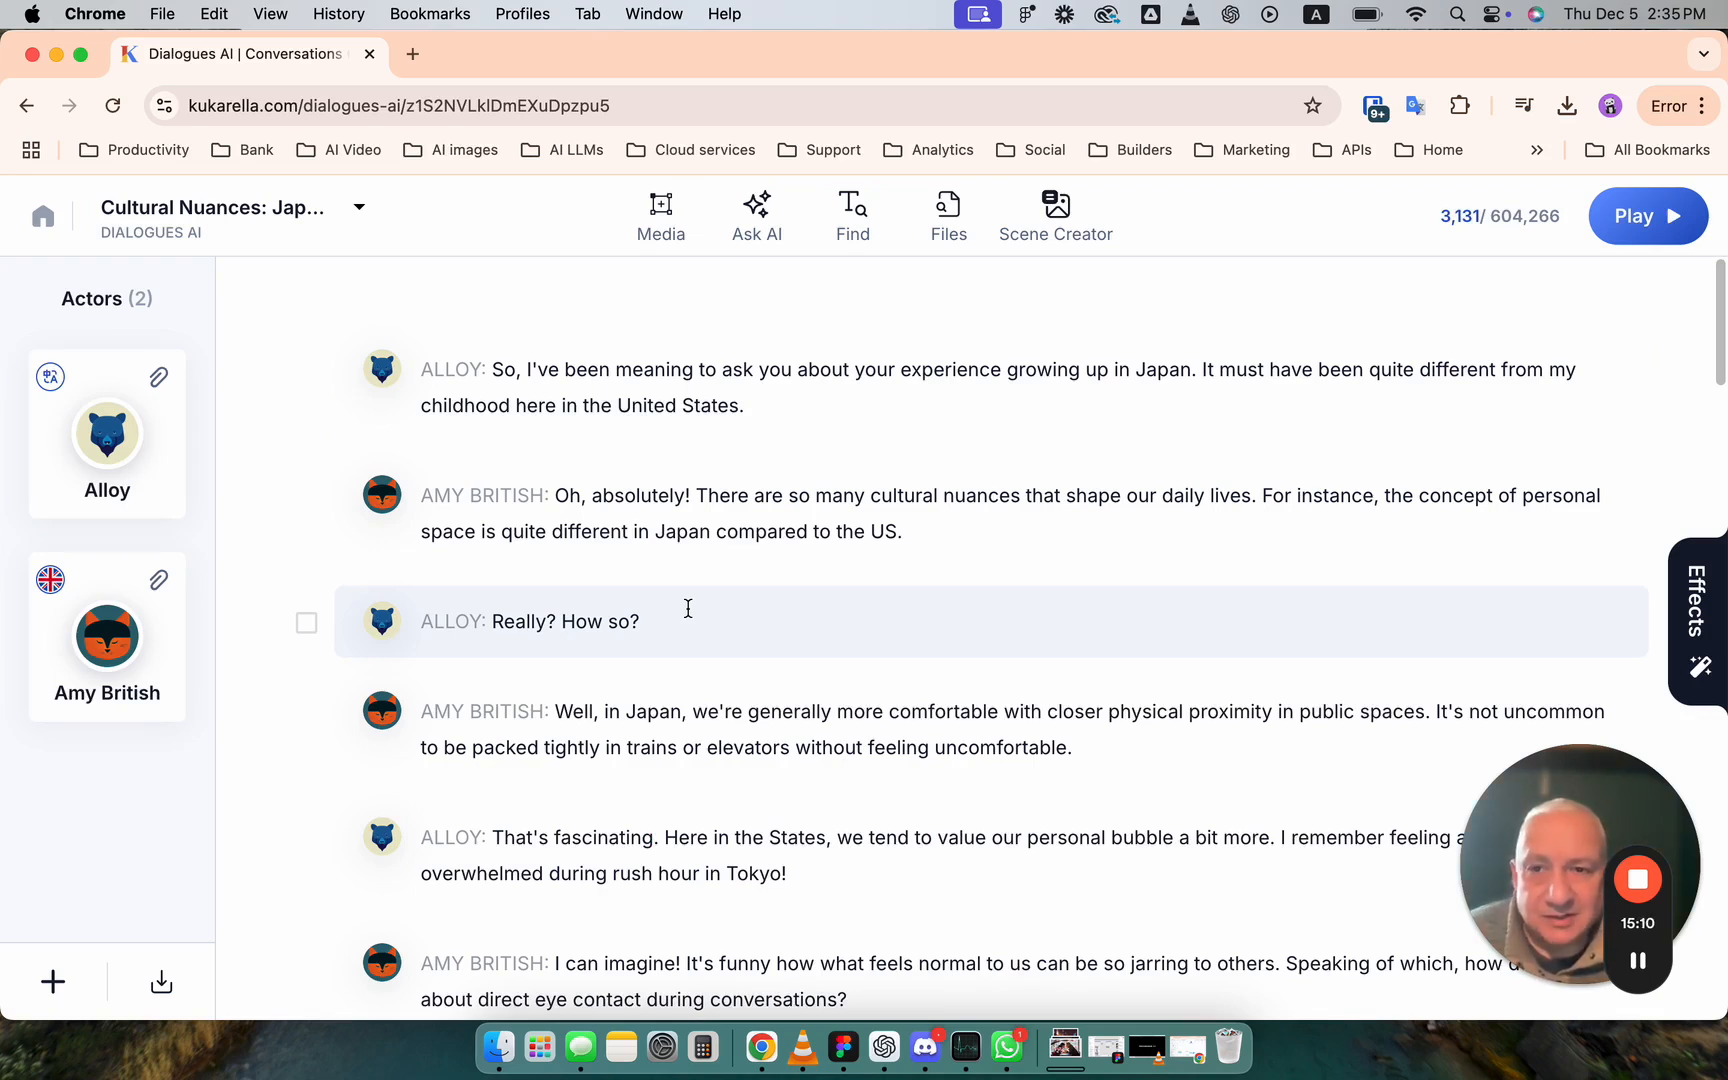
# - Return to the Kukarella home page, go to the Dialogues AI projects, and open the assistant for creating a new dialogue
pyautogui.click(42, 216)
pyautogui.click(242, 238)
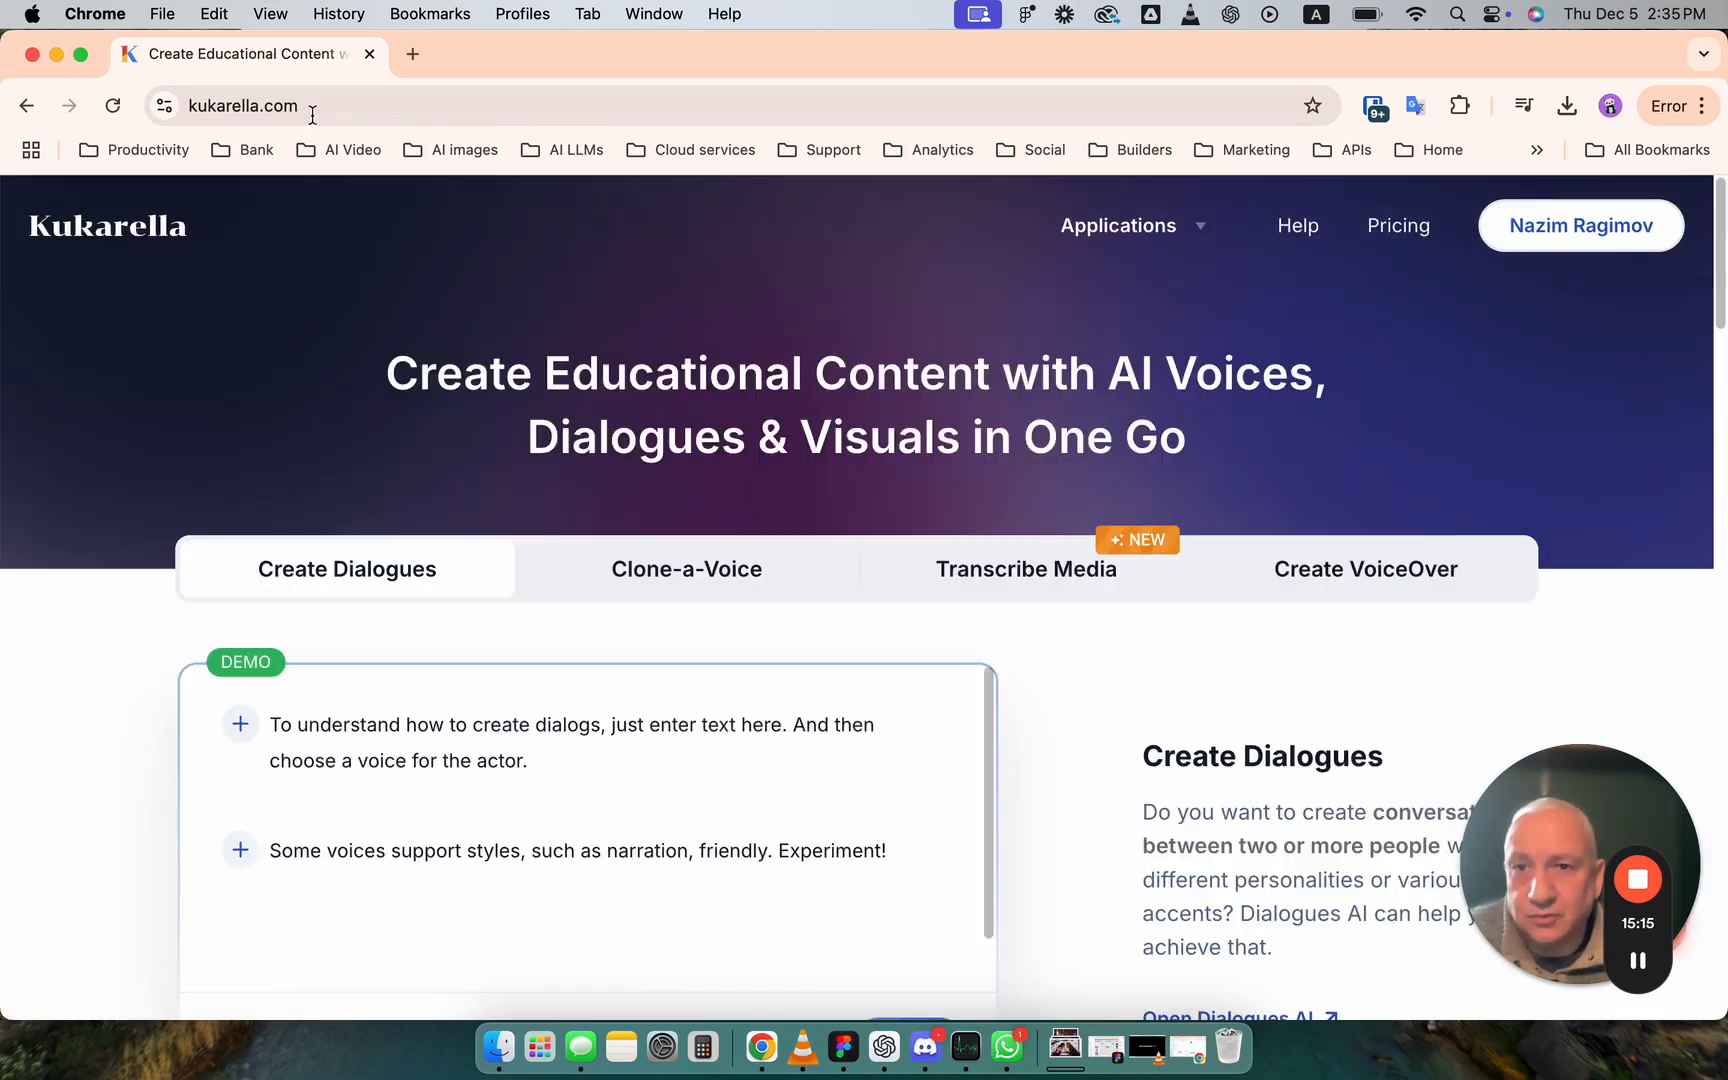
pyautogui.moveTo(1107, 242)
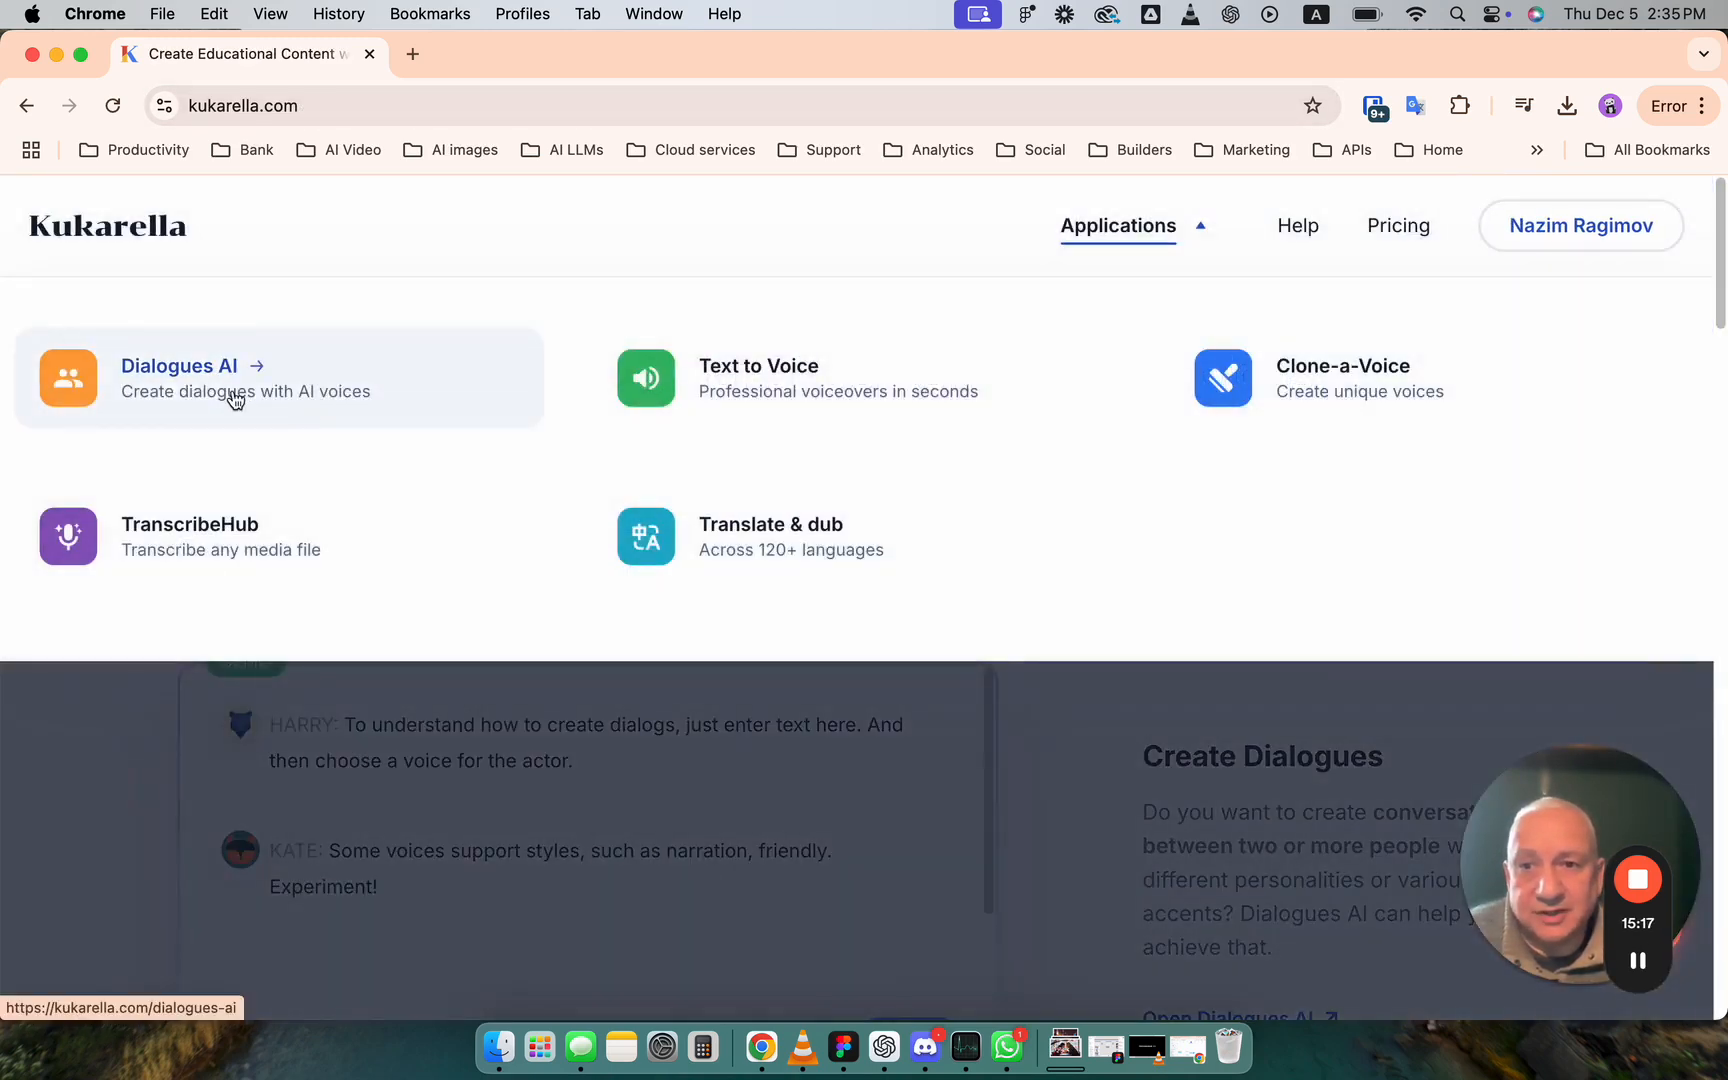
pyautogui.click(231, 397)
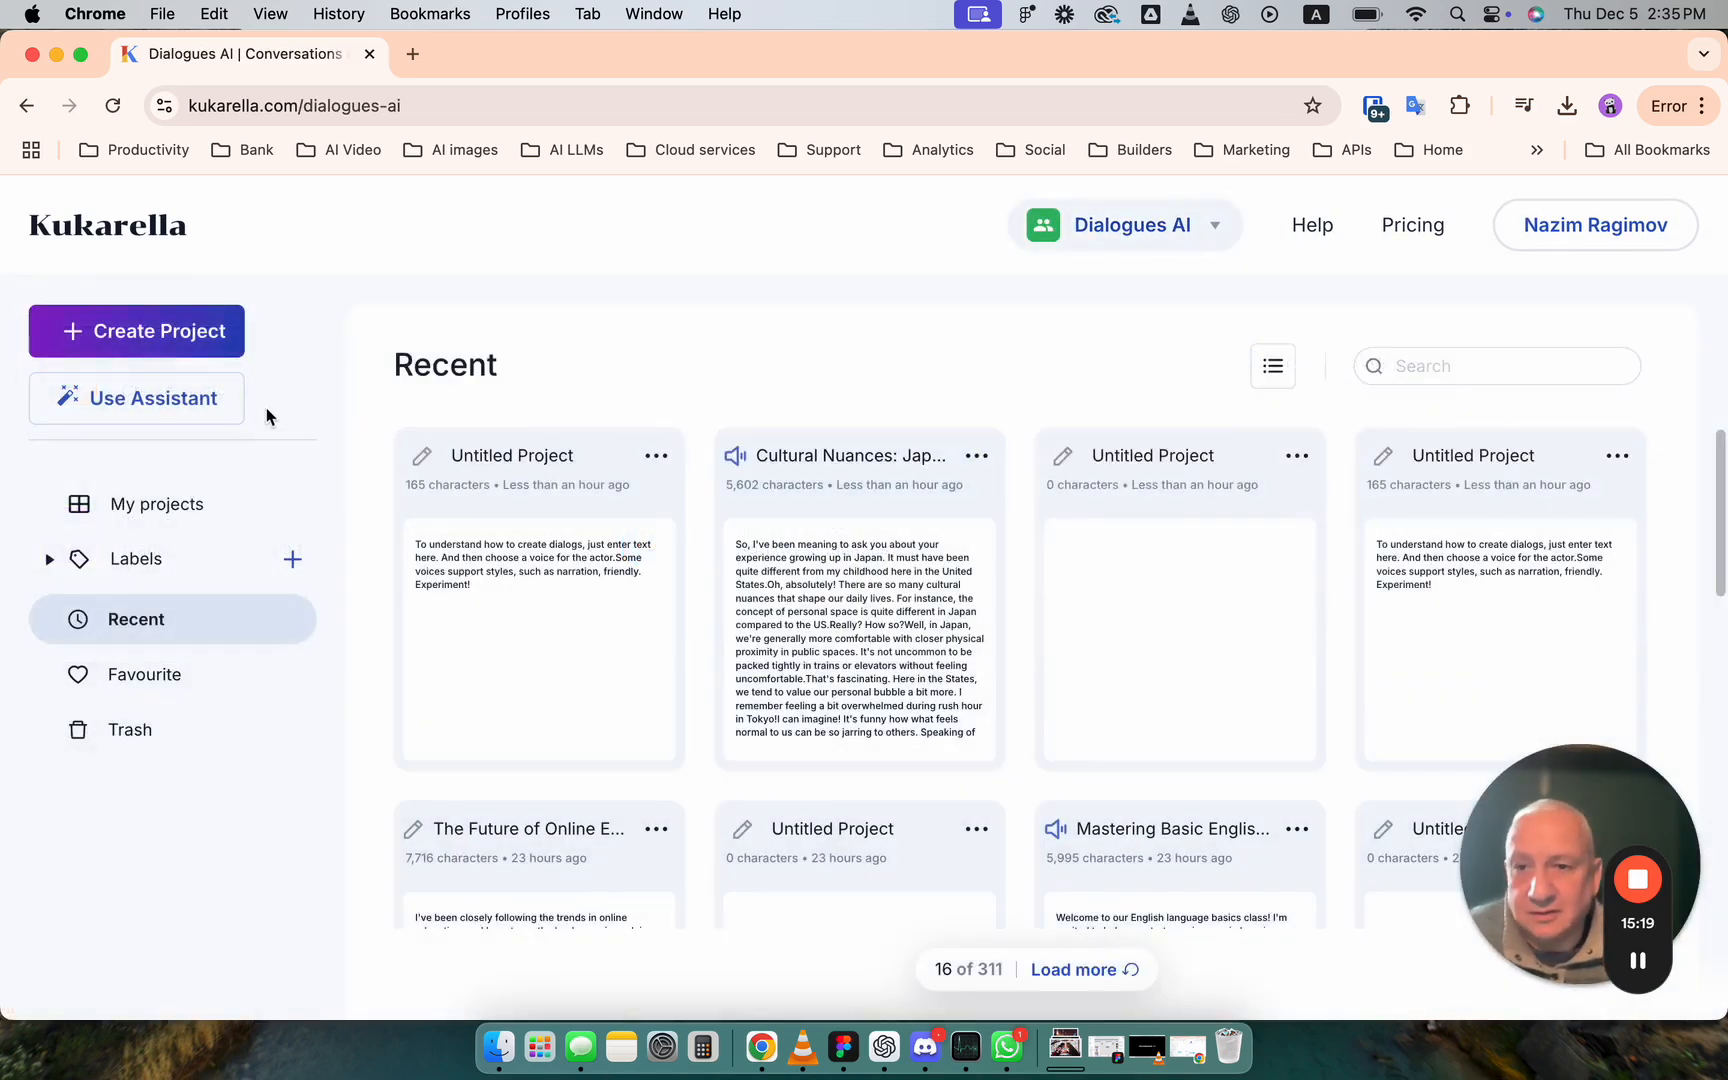
pyautogui.click(232, 405)
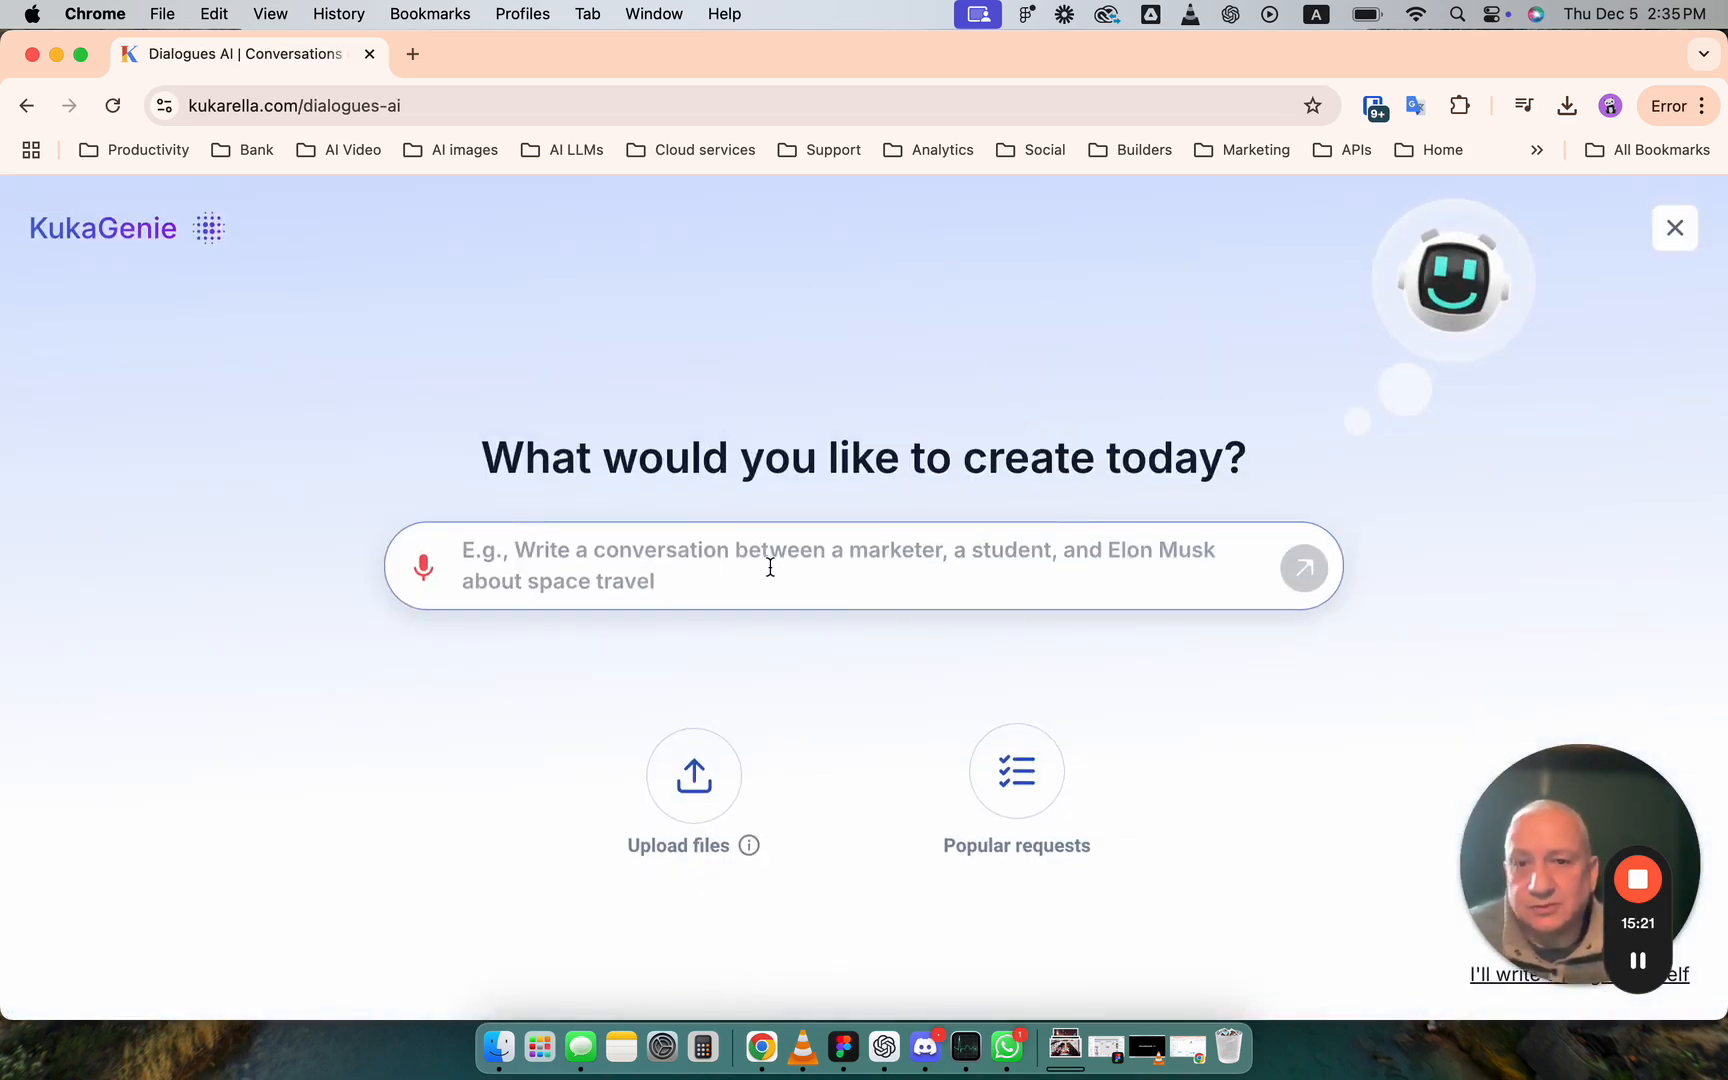